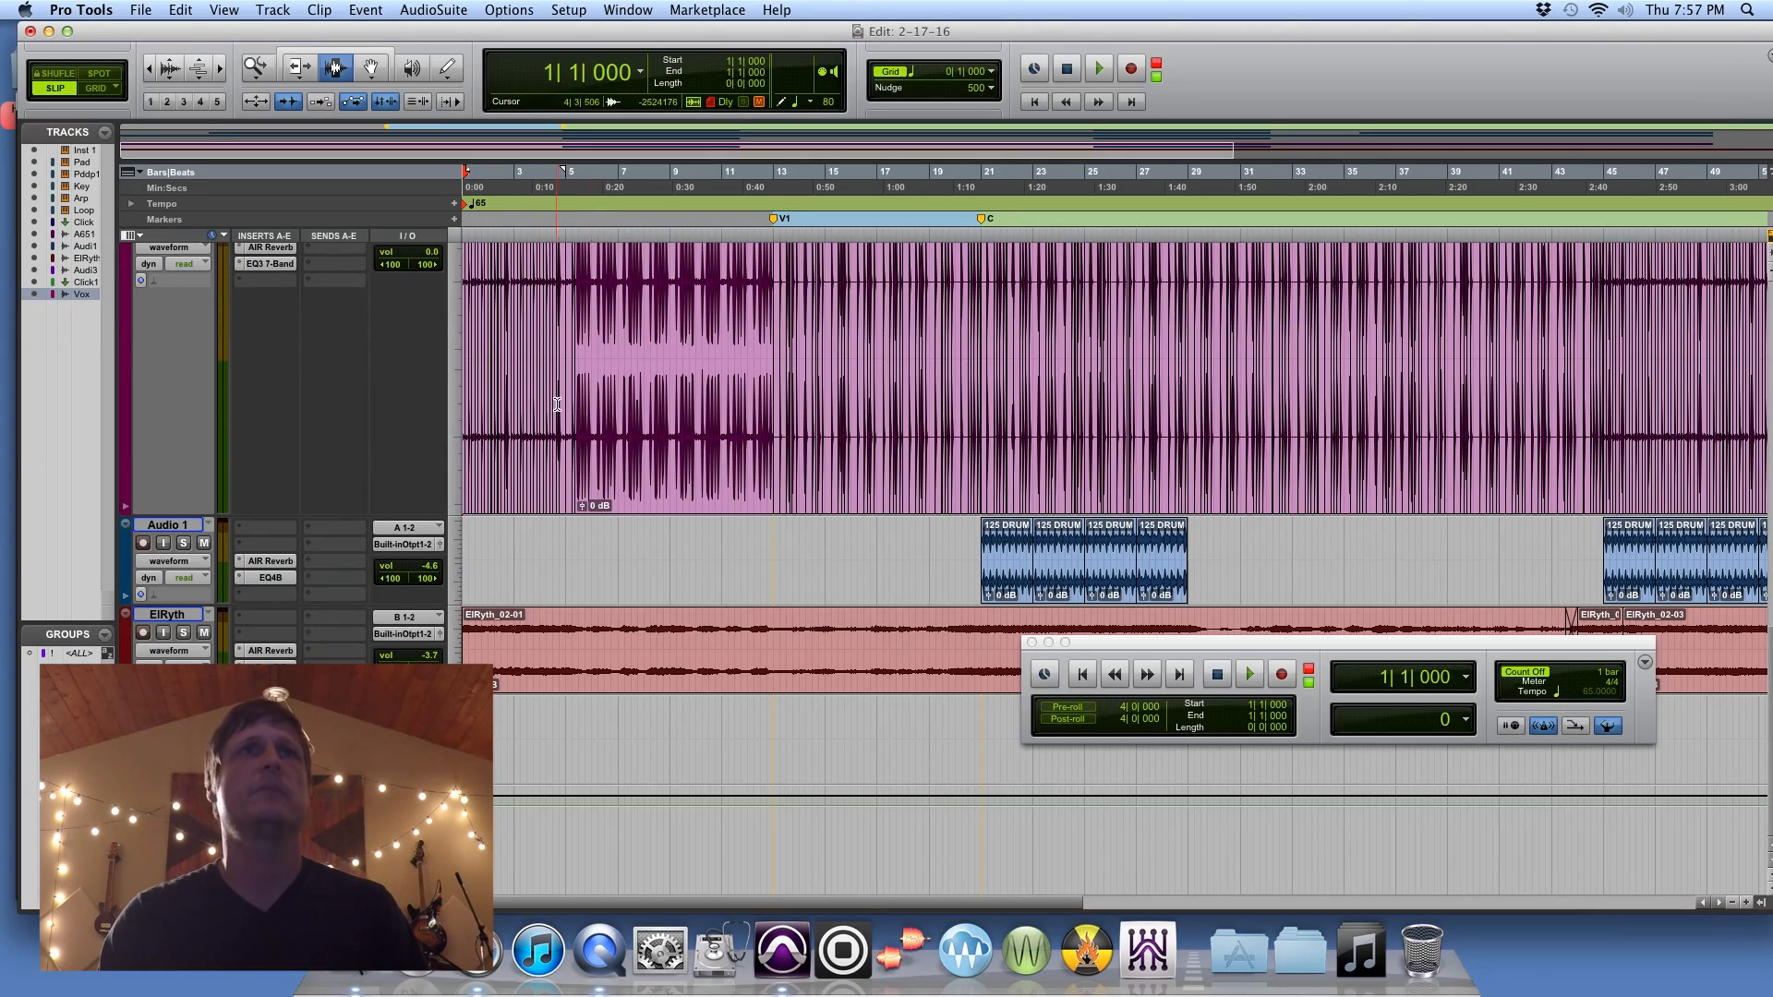
Step: Play the session from bar 1 and solo the Pad and Arp tracks to hear them on their own
{"action": "scroll", "coordinate": [557, 403], "scroll_direction": "up", "scroll_amount": 5}
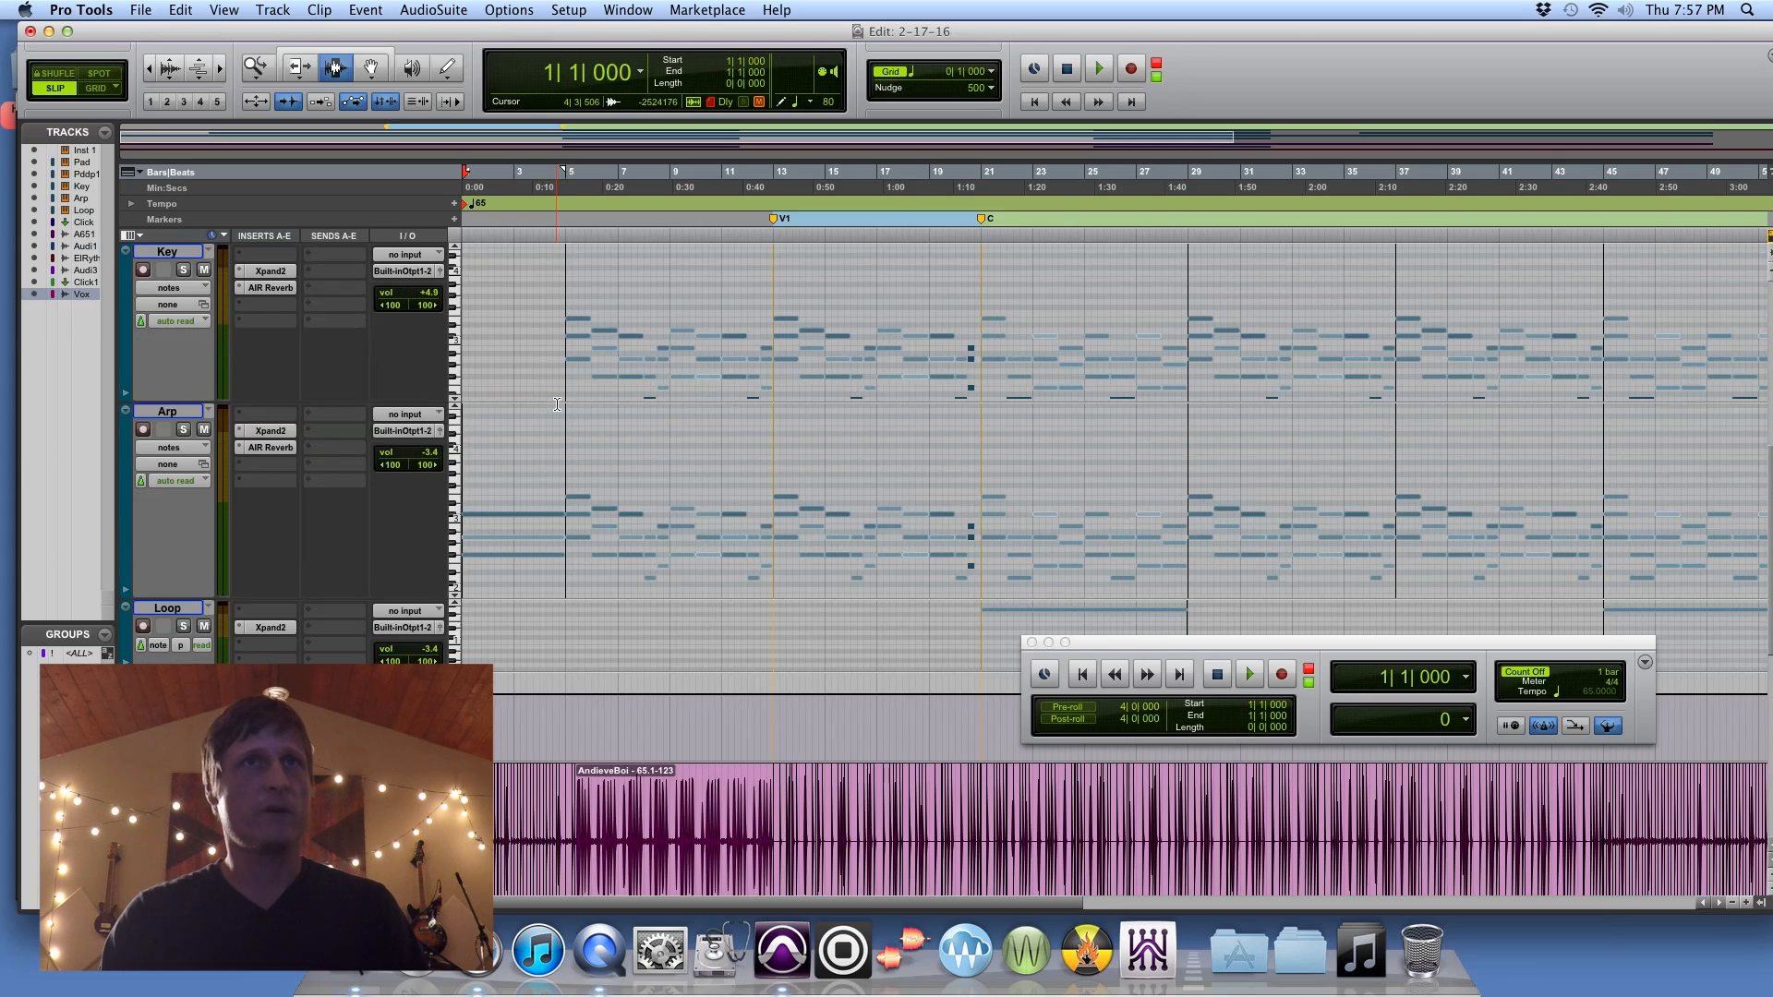
{"action": "scroll", "coordinate": [556, 404], "scroll_direction": "down", "scroll_amount": 5}
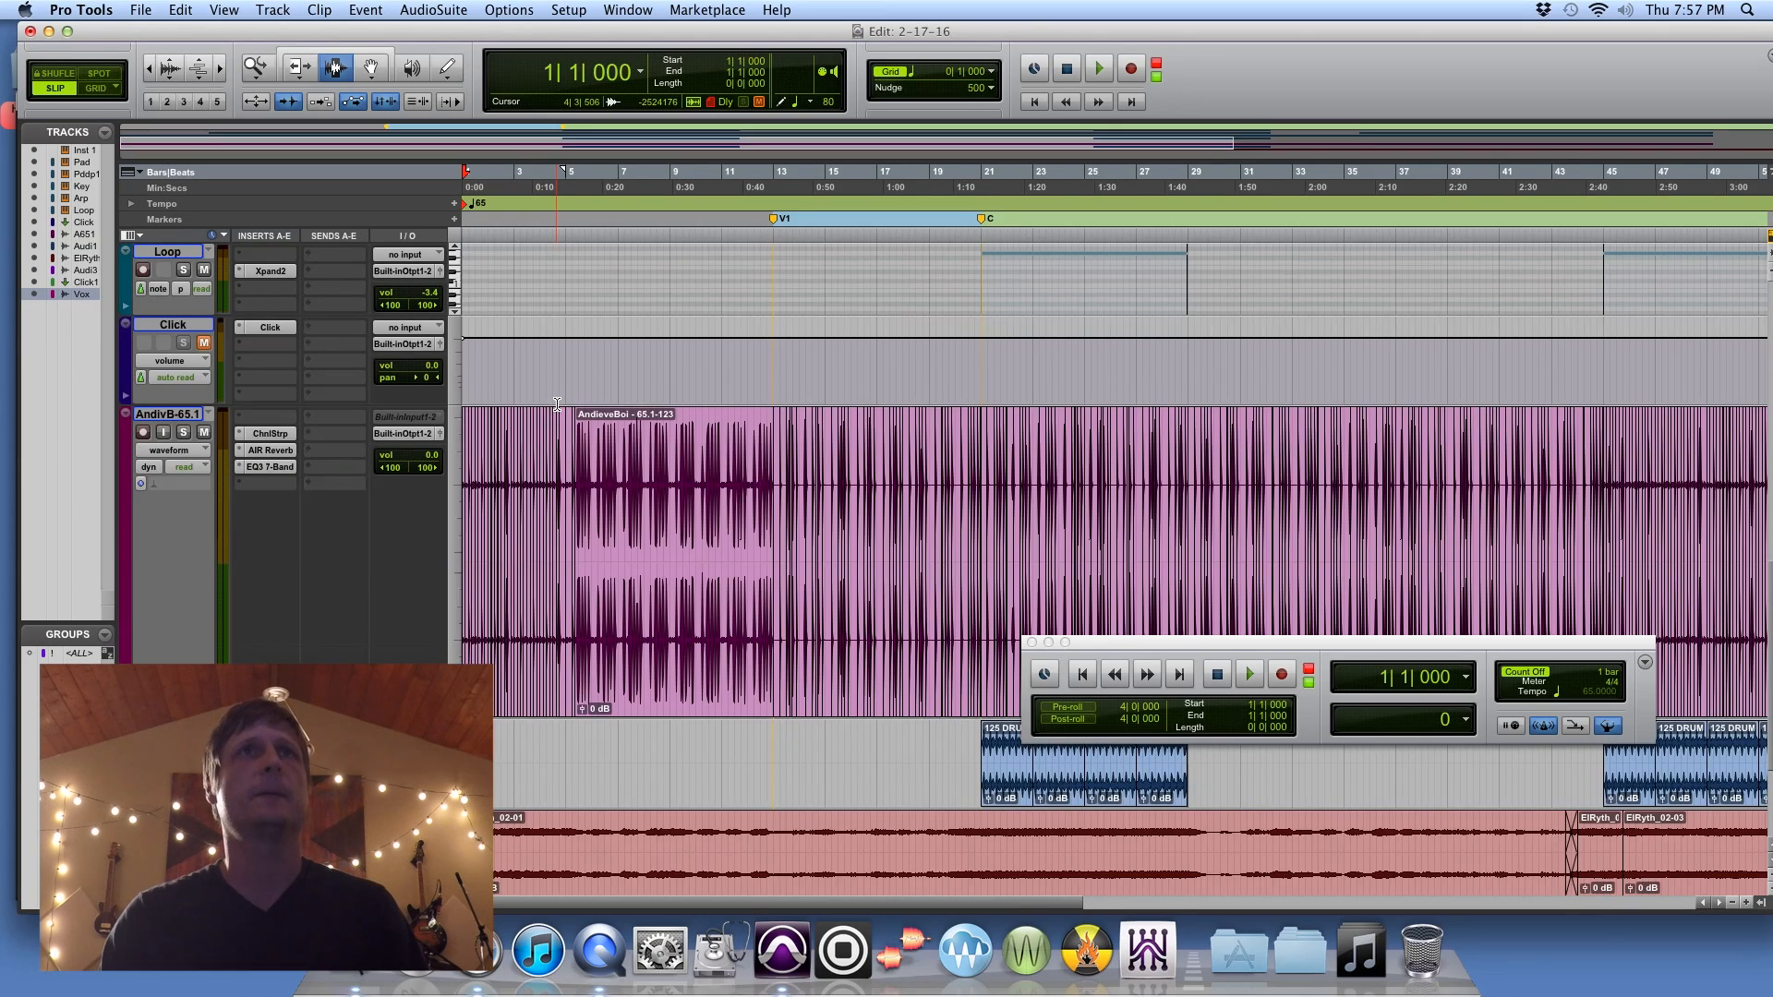
{"action": "scroll", "coordinate": [557, 403], "scroll_direction": "up", "scroll_amount": 5}
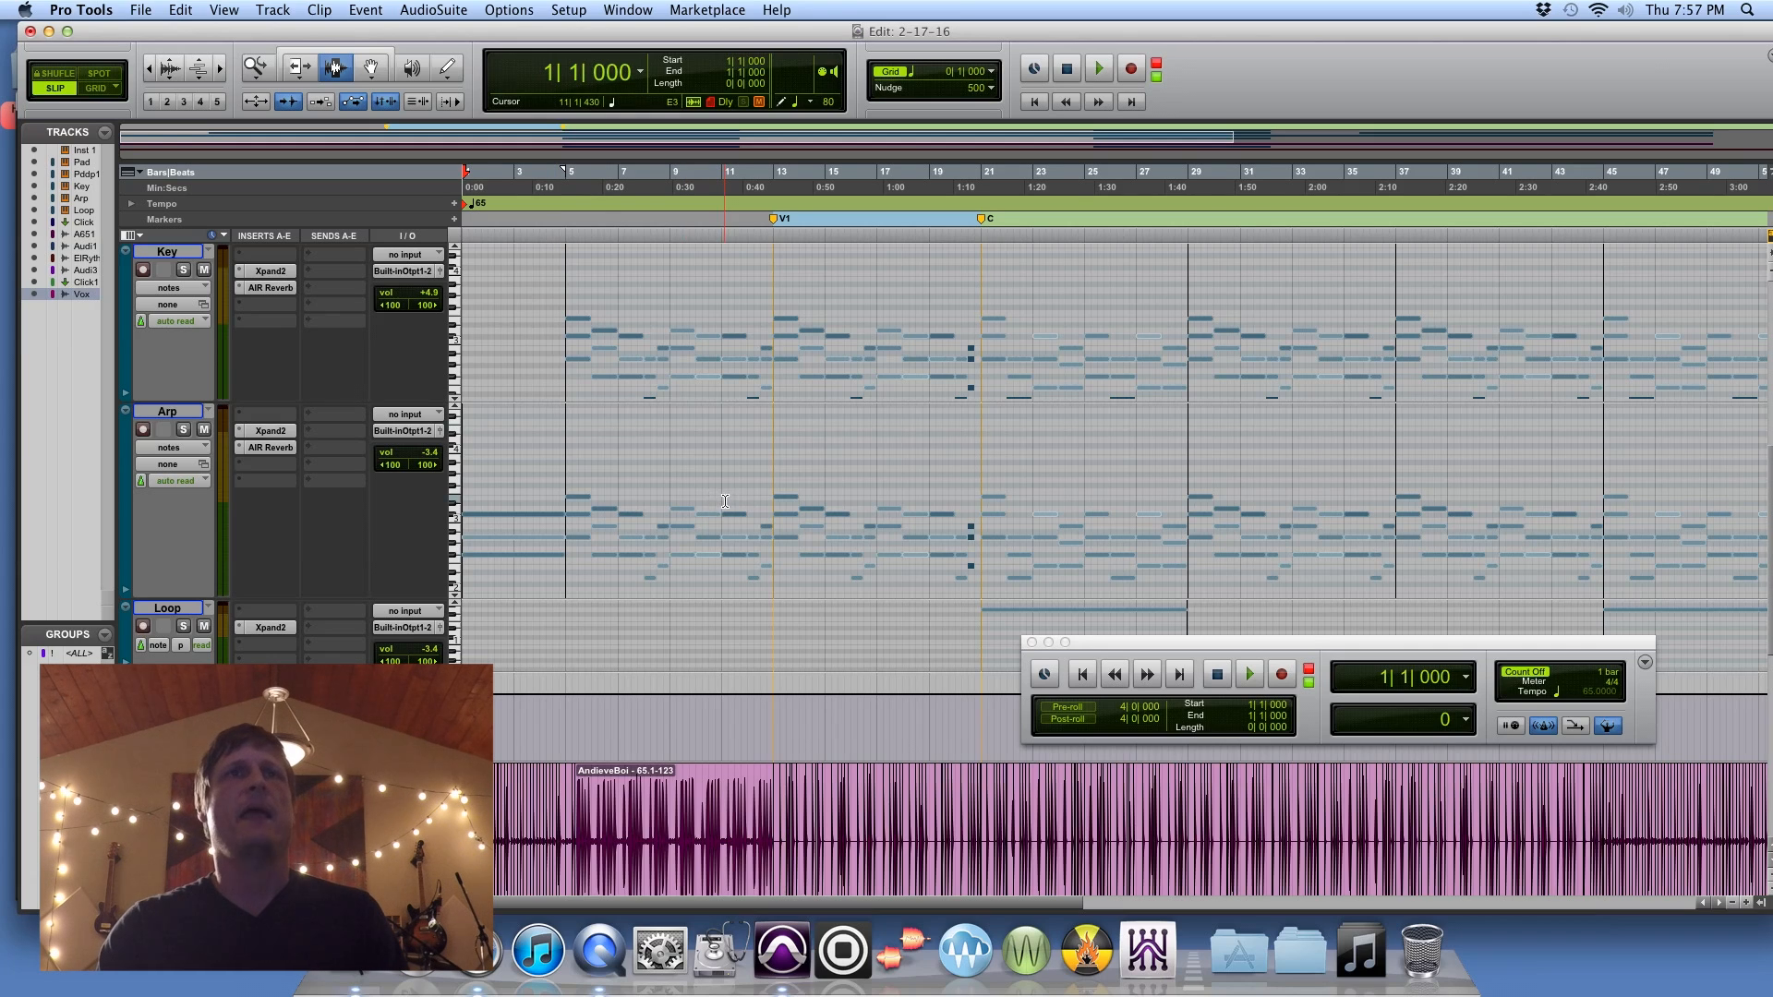
{"action": "scroll", "coordinate": [725, 499], "scroll_direction": "down", "scroll_amount": 6}
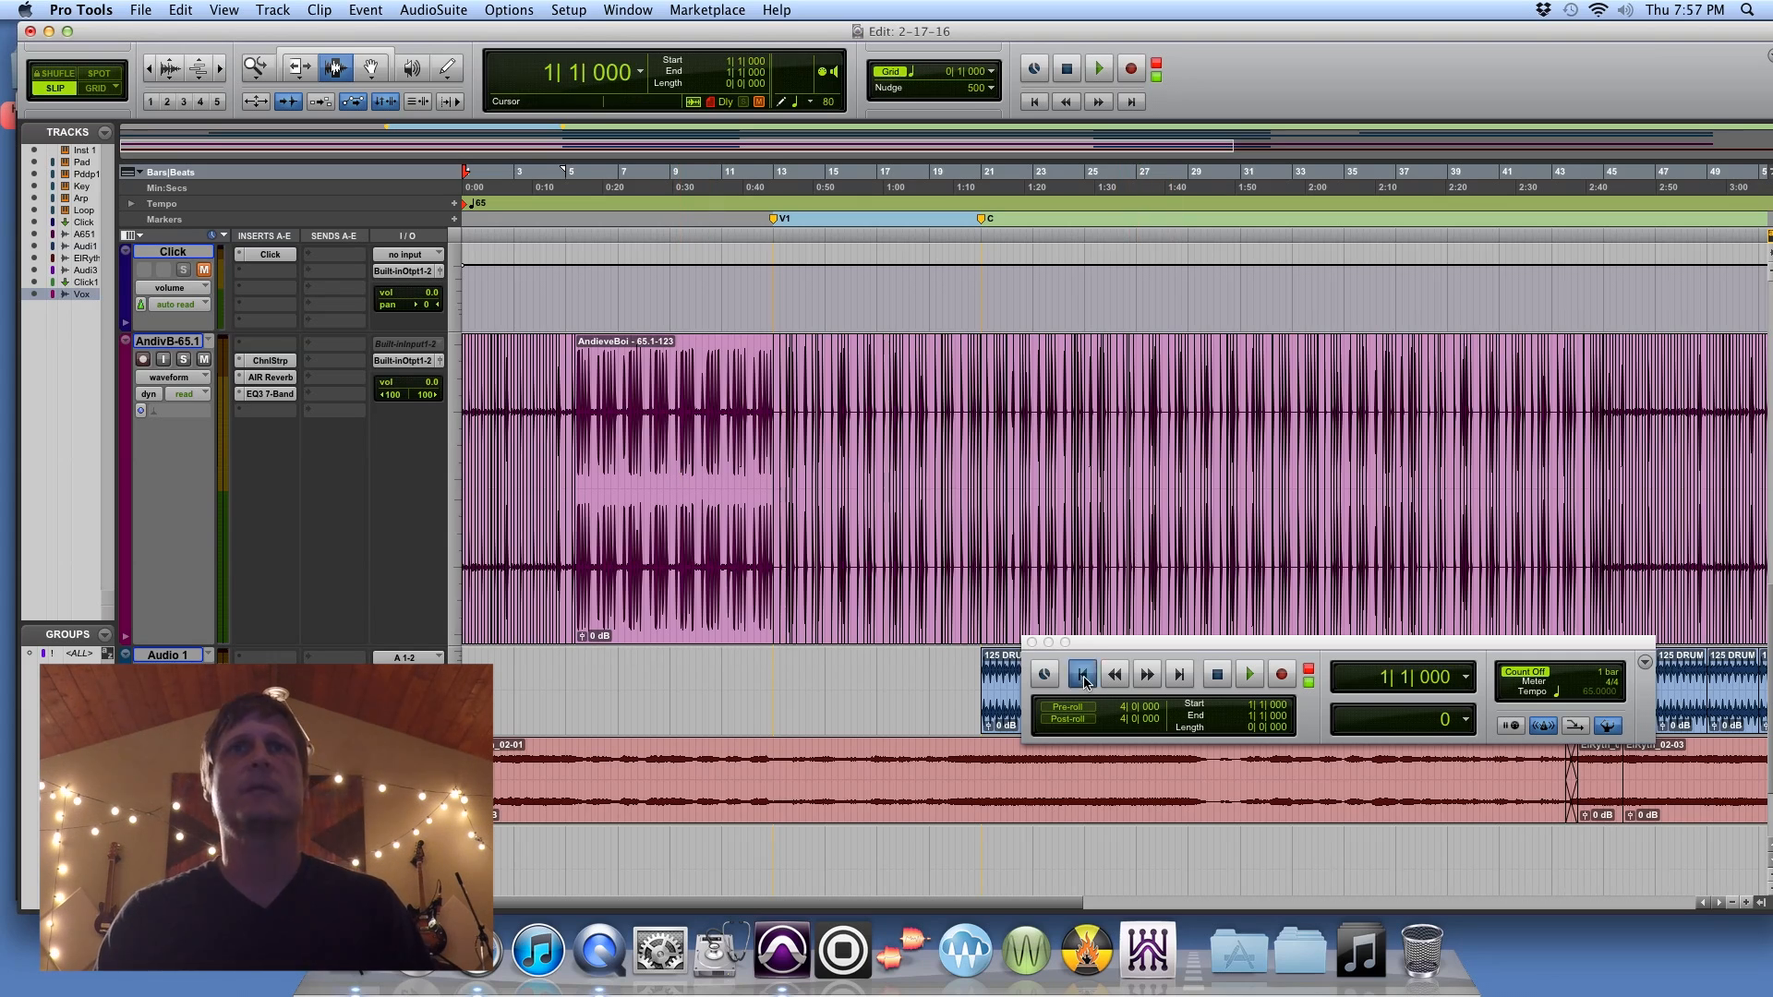
{"action": "scroll", "coordinate": [803, 669], "scroll_direction": "up", "scroll_amount": 10}
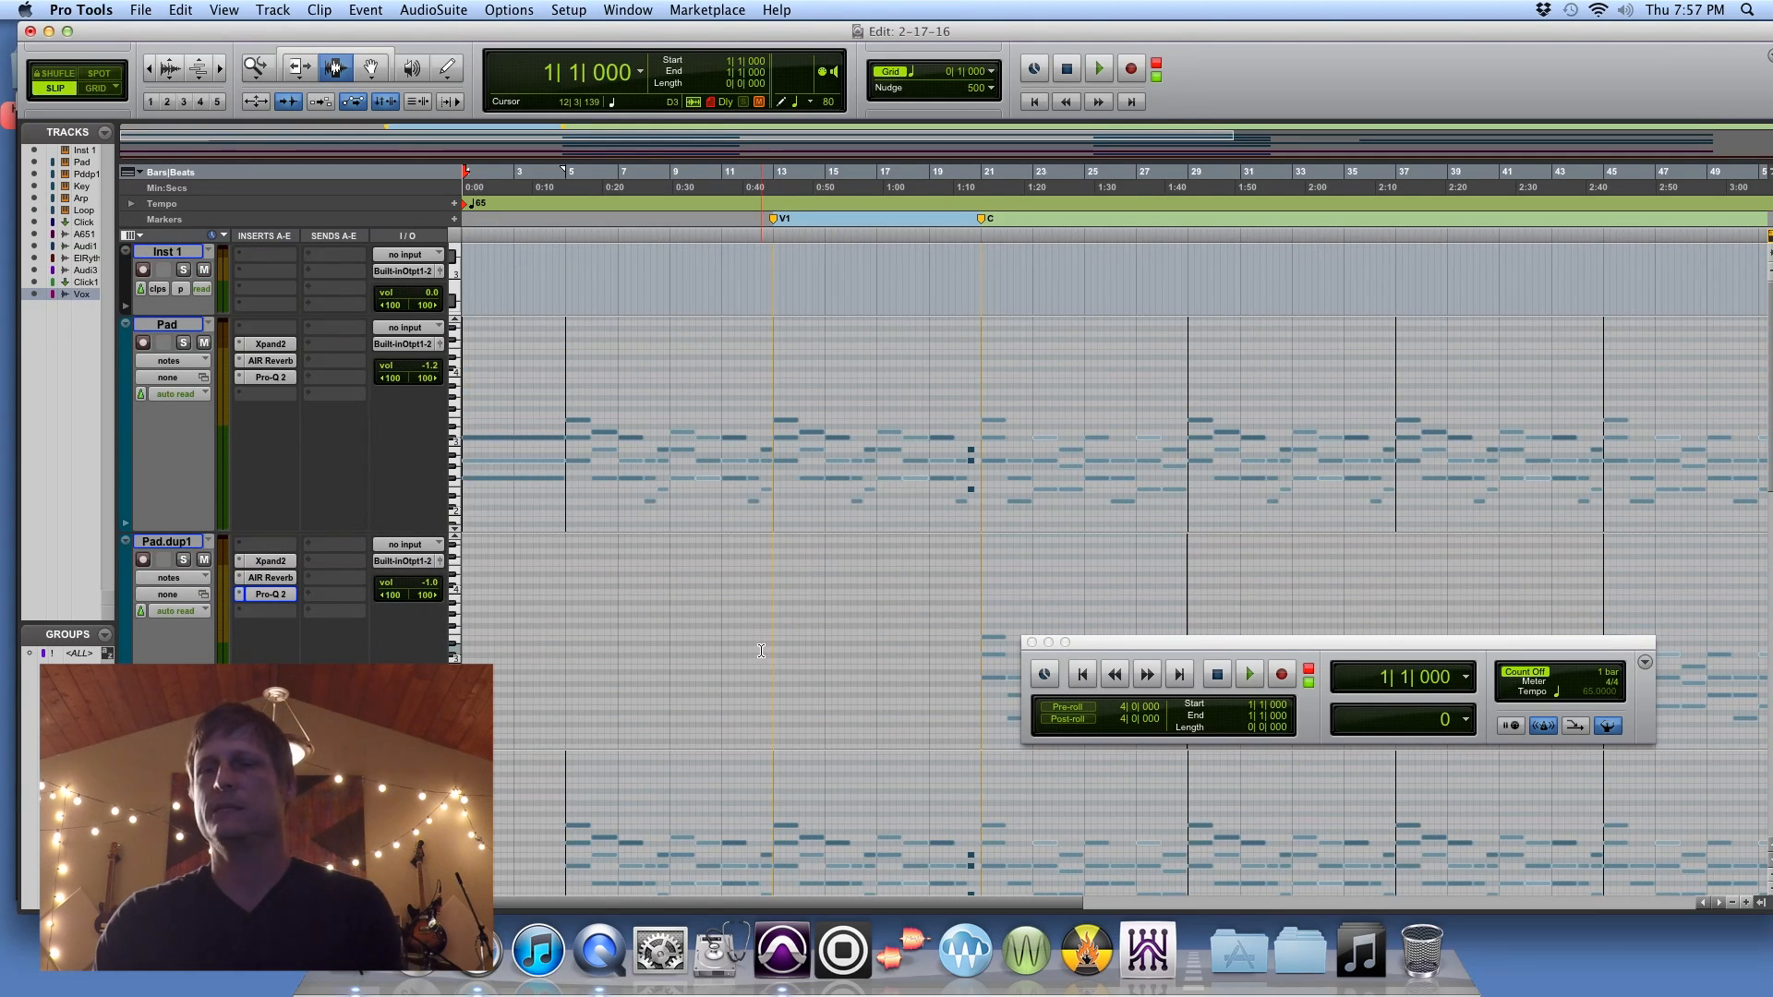
{"action": "key", "text": "space"}
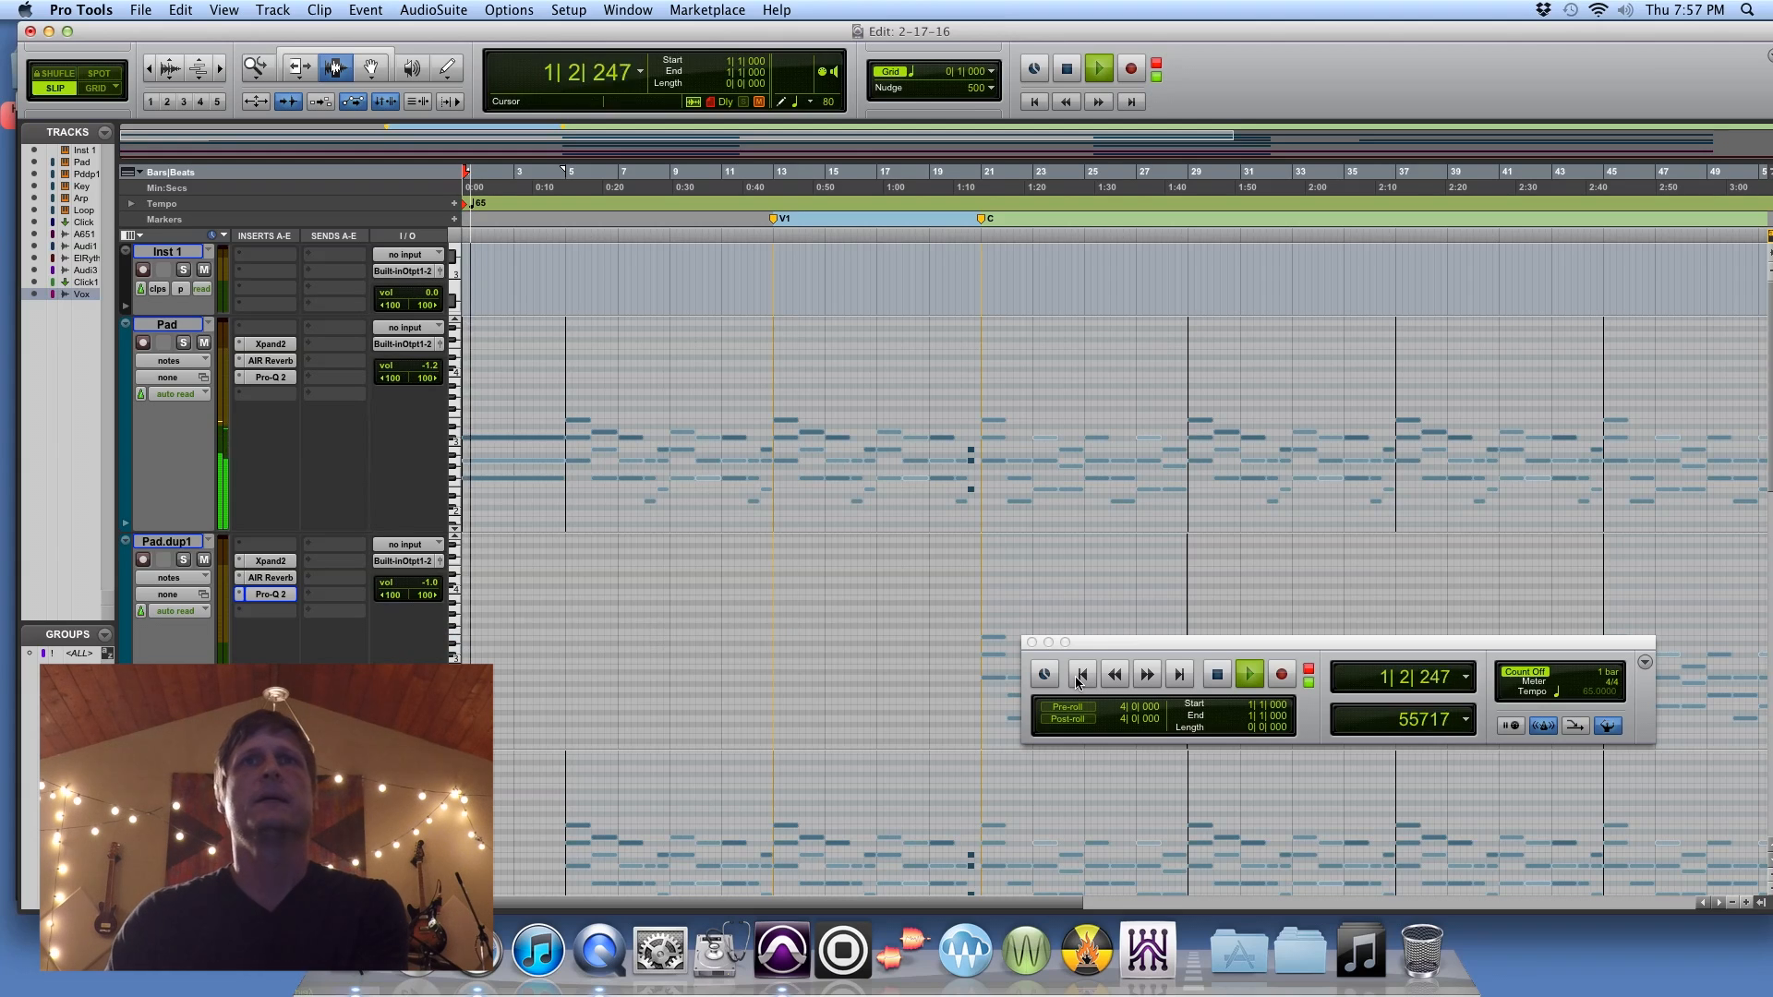
{"action": "left_click", "coordinate": [182, 342]}
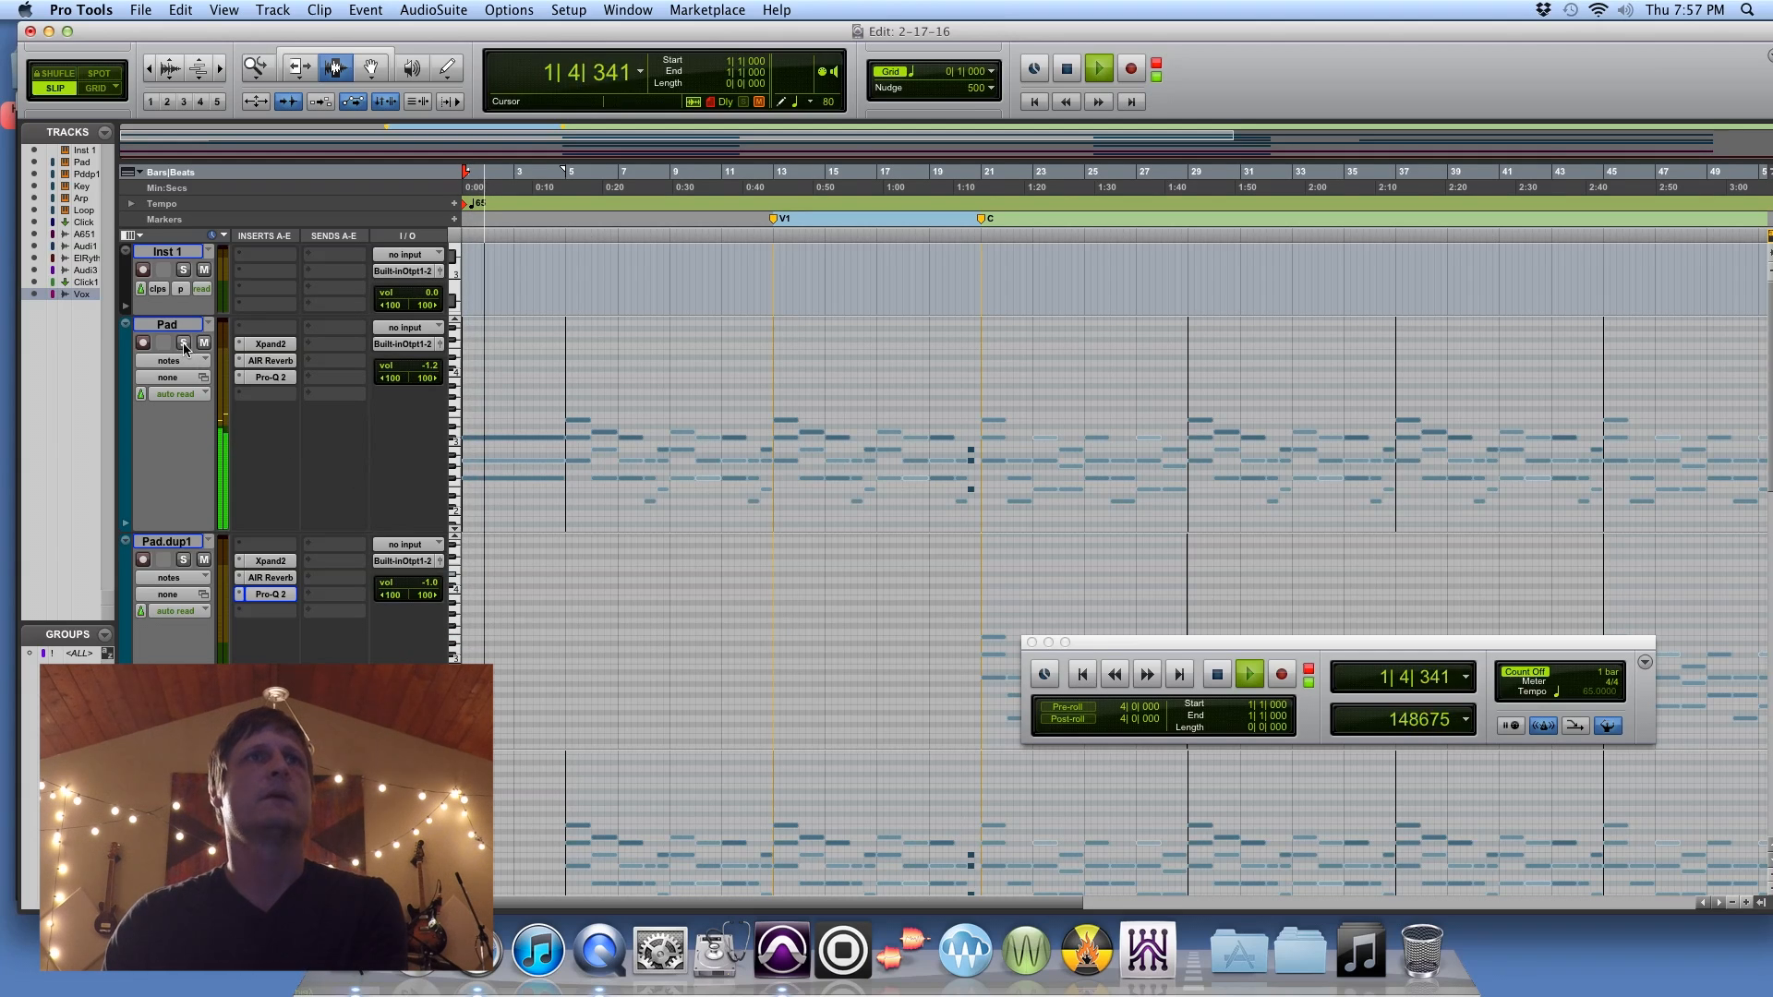
{"action": "scroll", "coordinate": [171, 595], "scroll_direction": "down", "scroll_amount": 6}
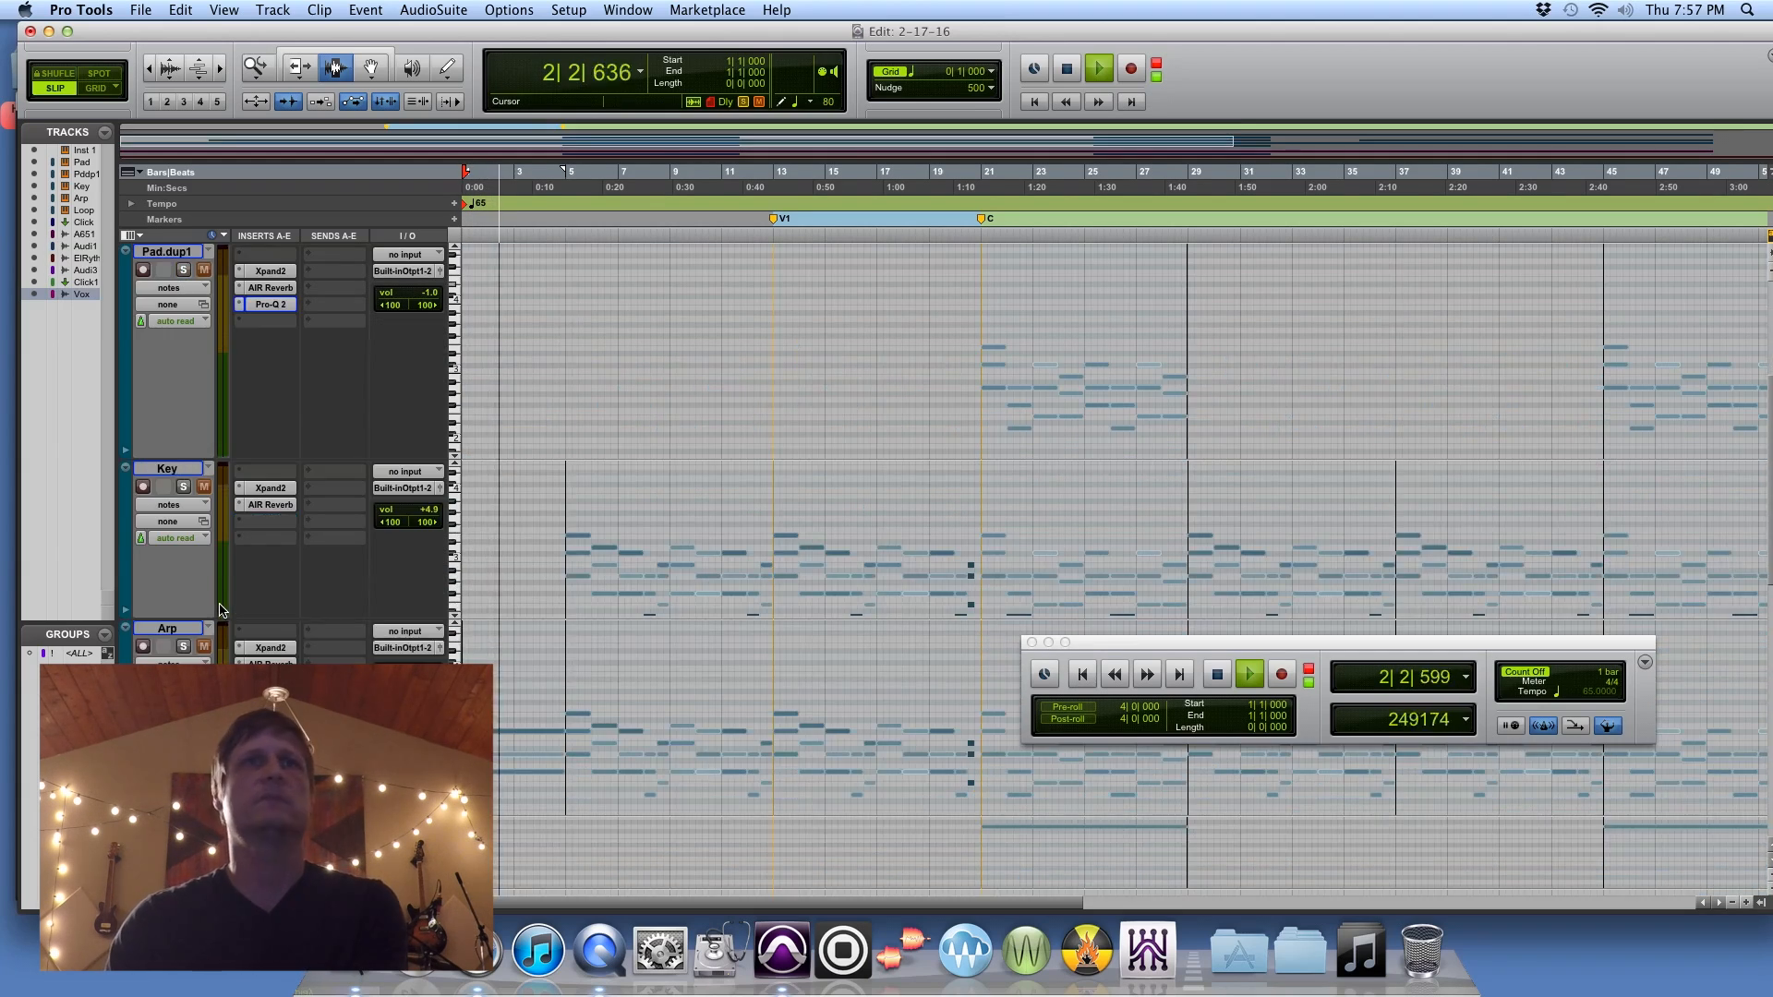
{"action": "left_click", "coordinate": [183, 646]}
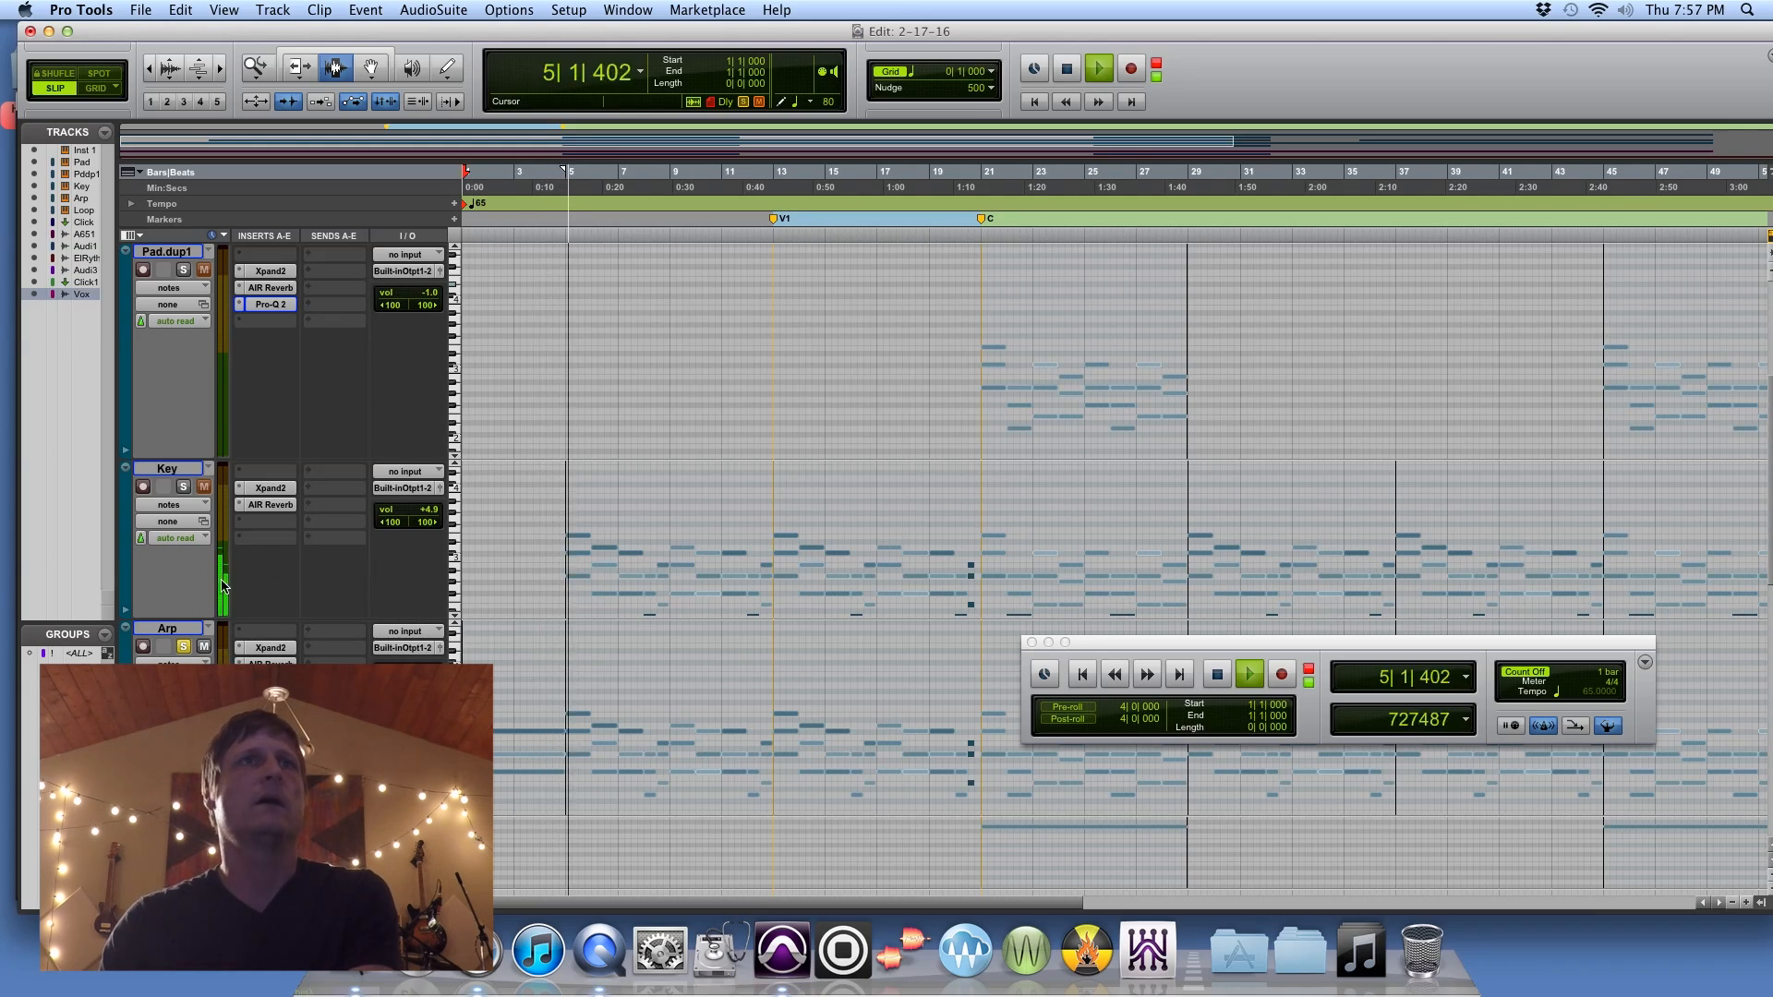
Step: Solo the Key track as well and inspect its AIR Reverb settings, closing the plug-in window when finished
{"action": "scroll", "coordinate": [274, 574], "scroll_direction": "up", "scroll_amount": 3}
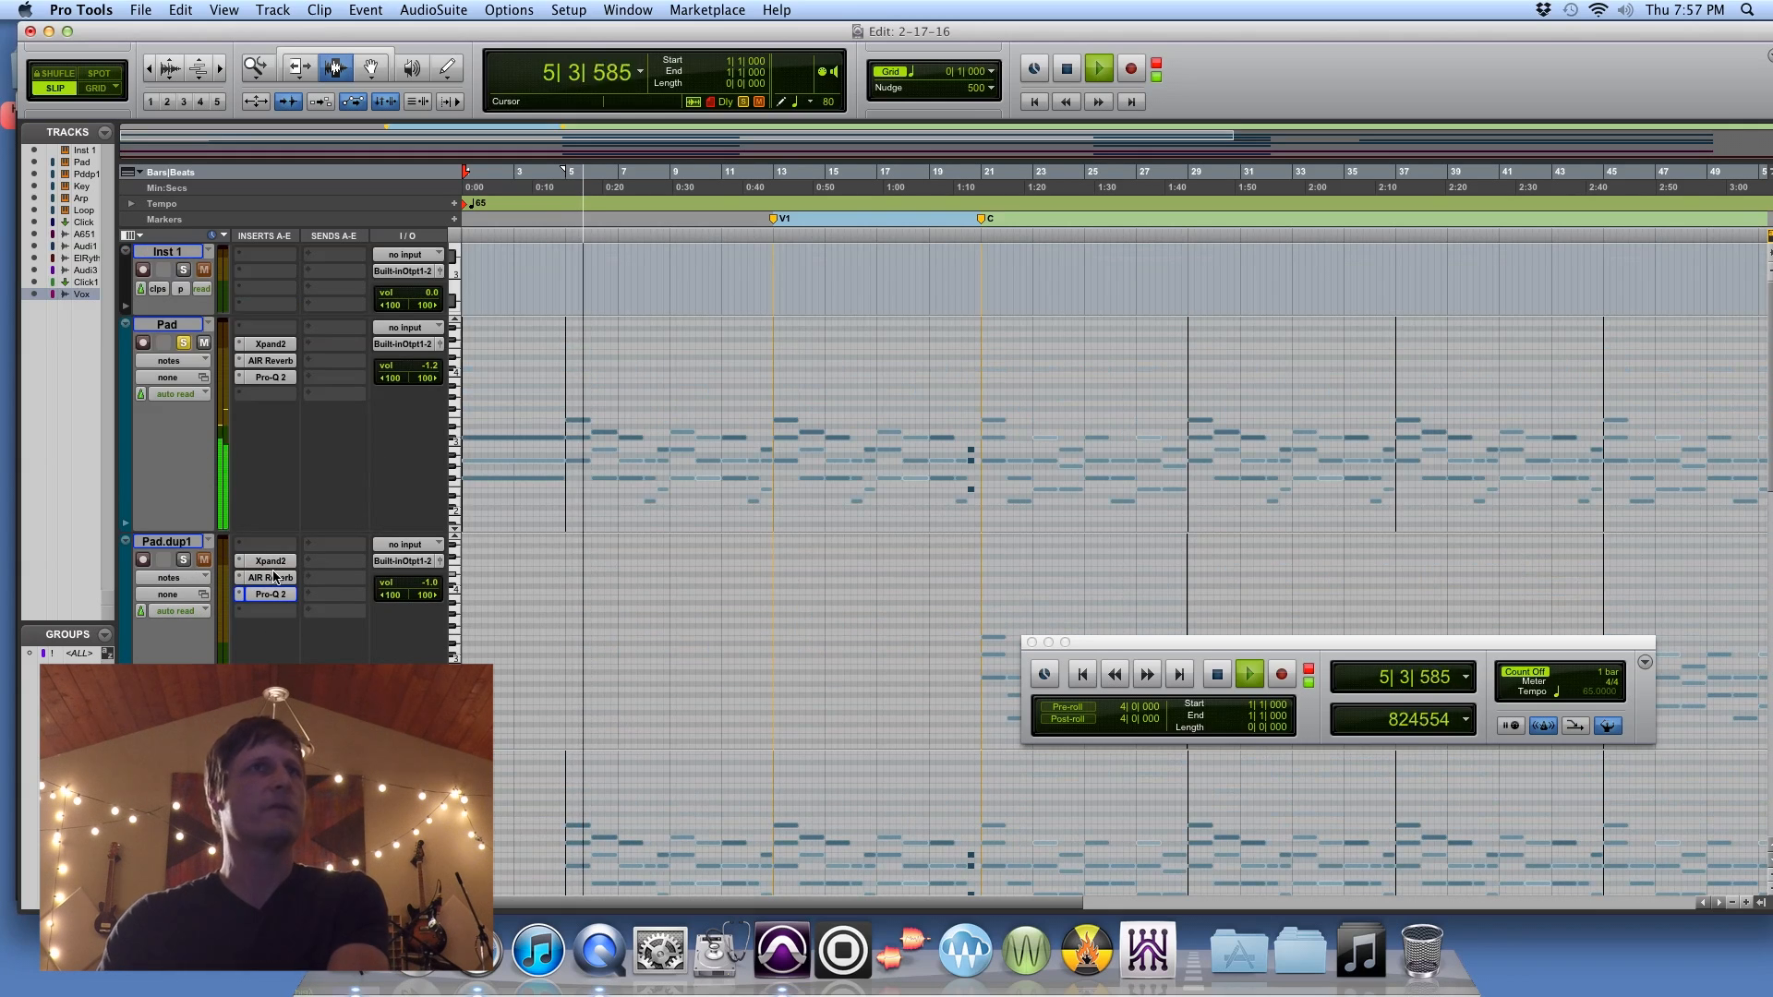
{"action": "scroll", "coordinate": [279, 540], "scroll_direction": "down", "scroll_amount": 6}
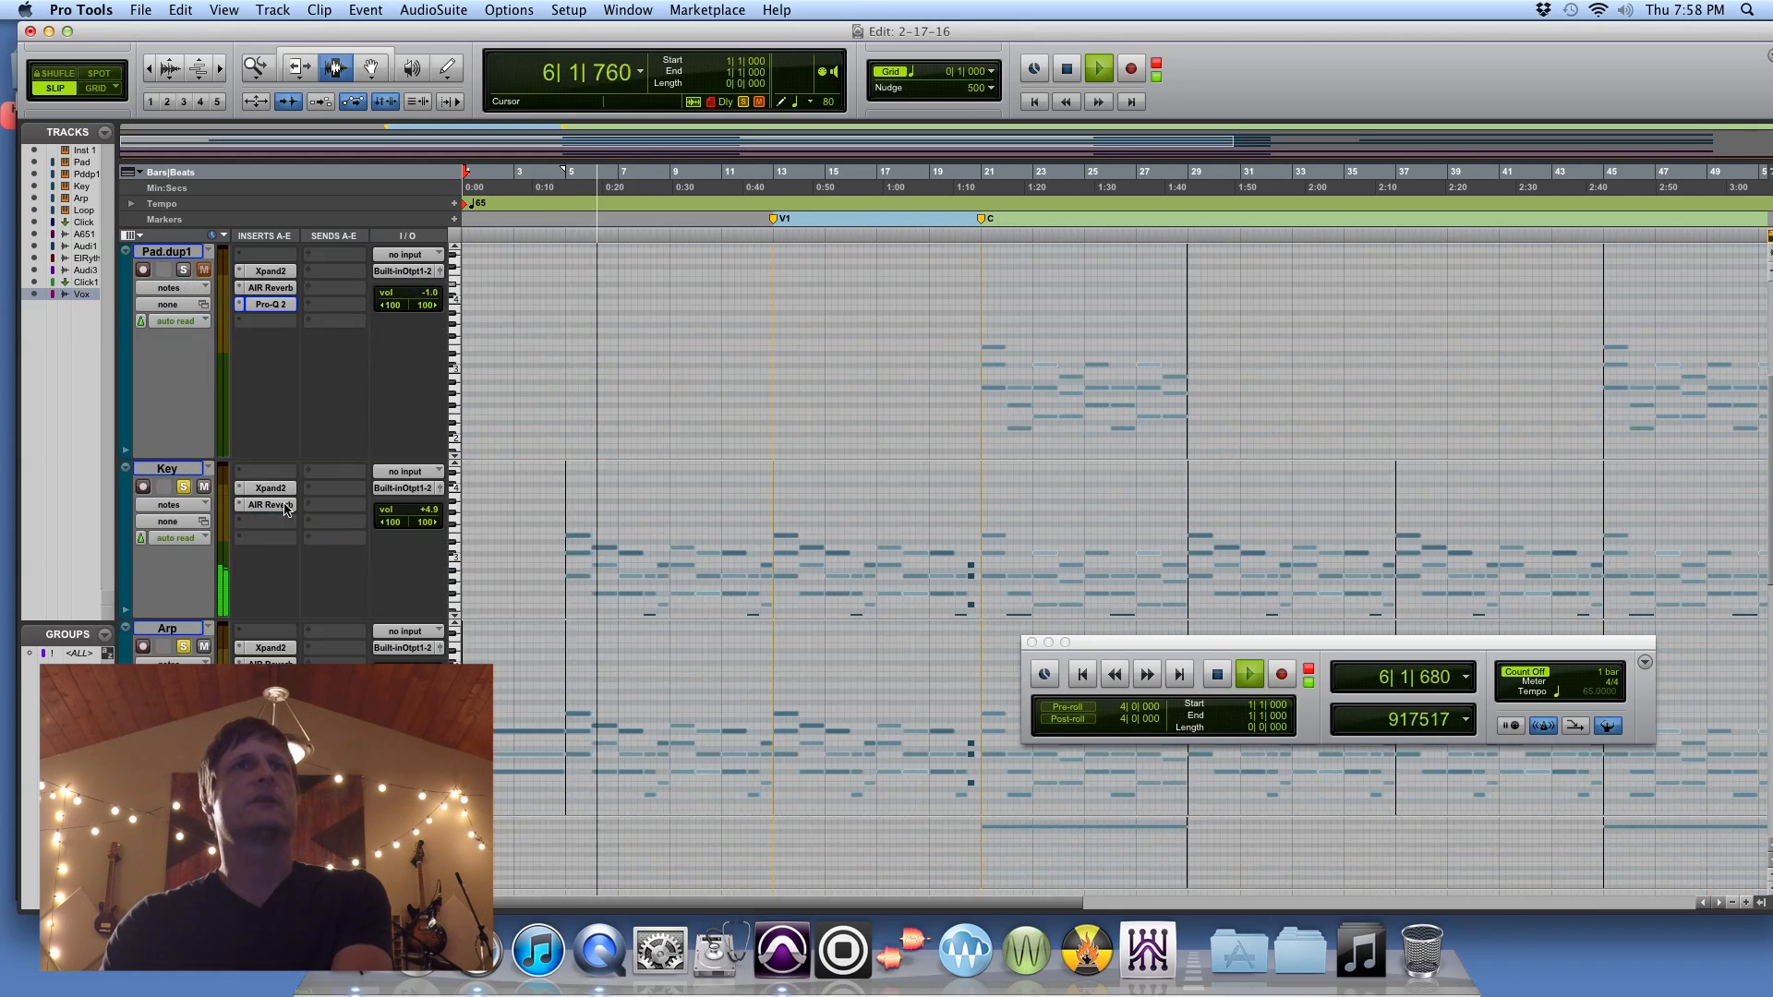
{"action": "scroll", "coordinate": [284, 507], "scroll_direction": "up", "scroll_amount": 3}
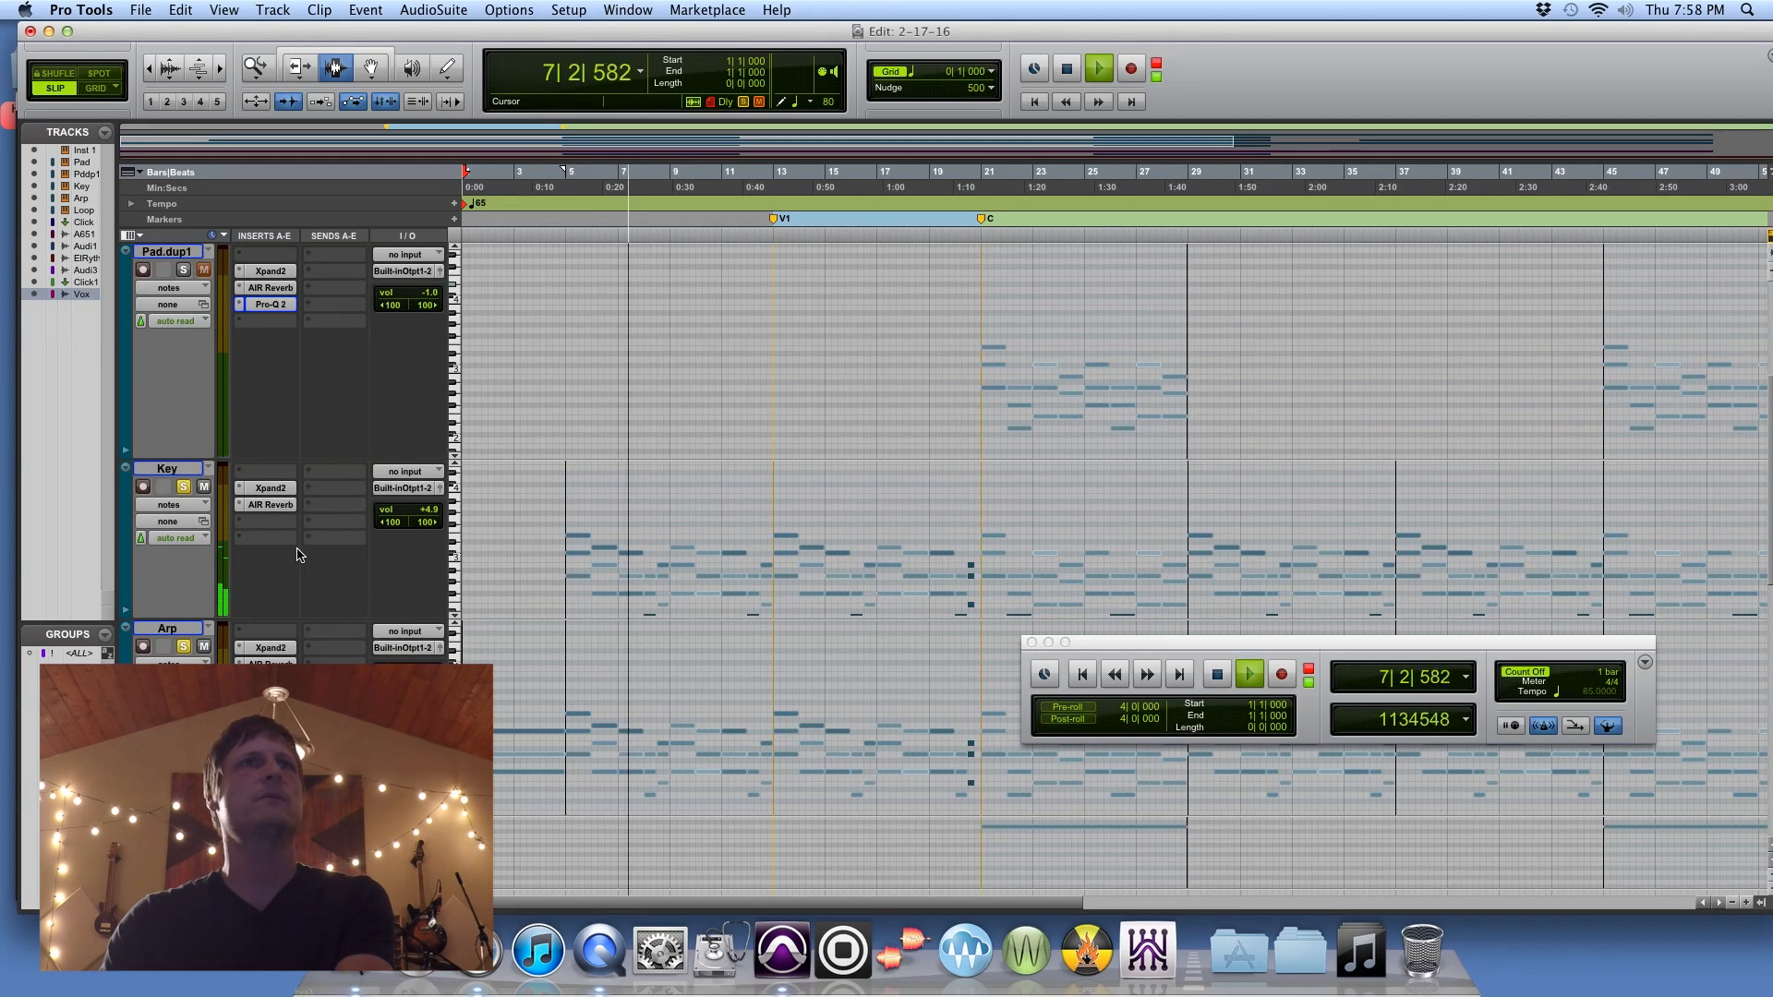
{"action": "left_click", "coordinate": [272, 505]}
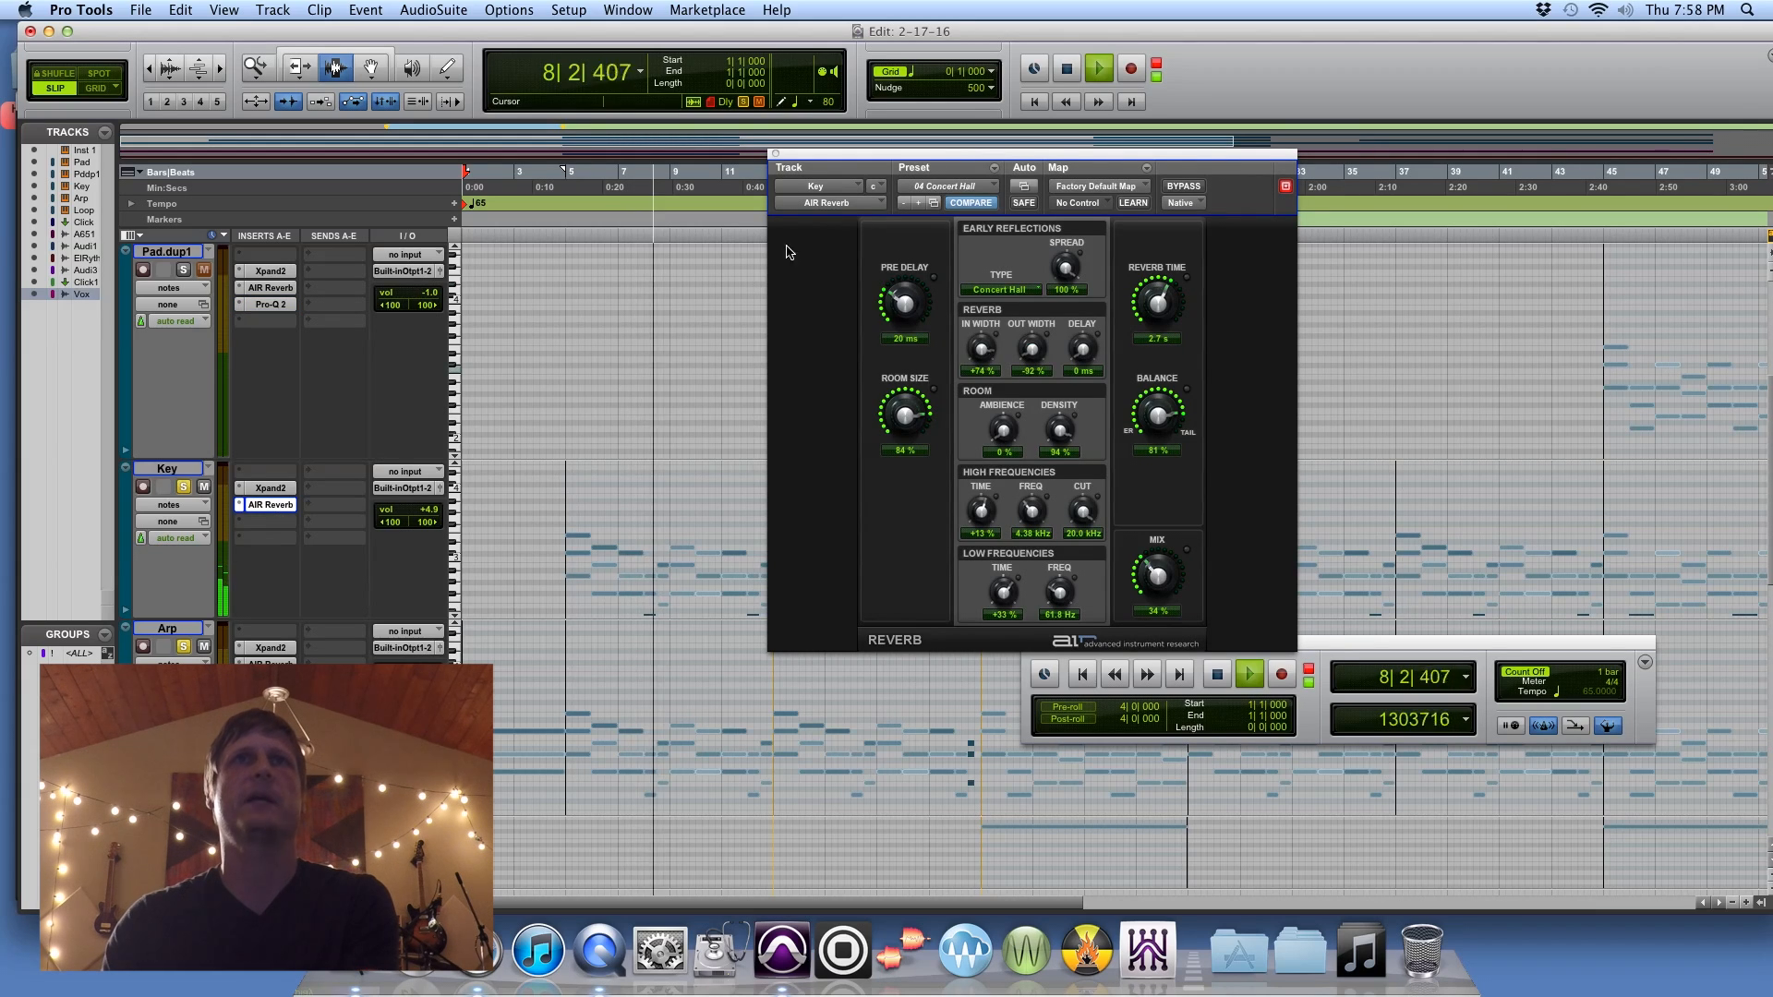
{"action": "left_click", "coordinate": [774, 155]}
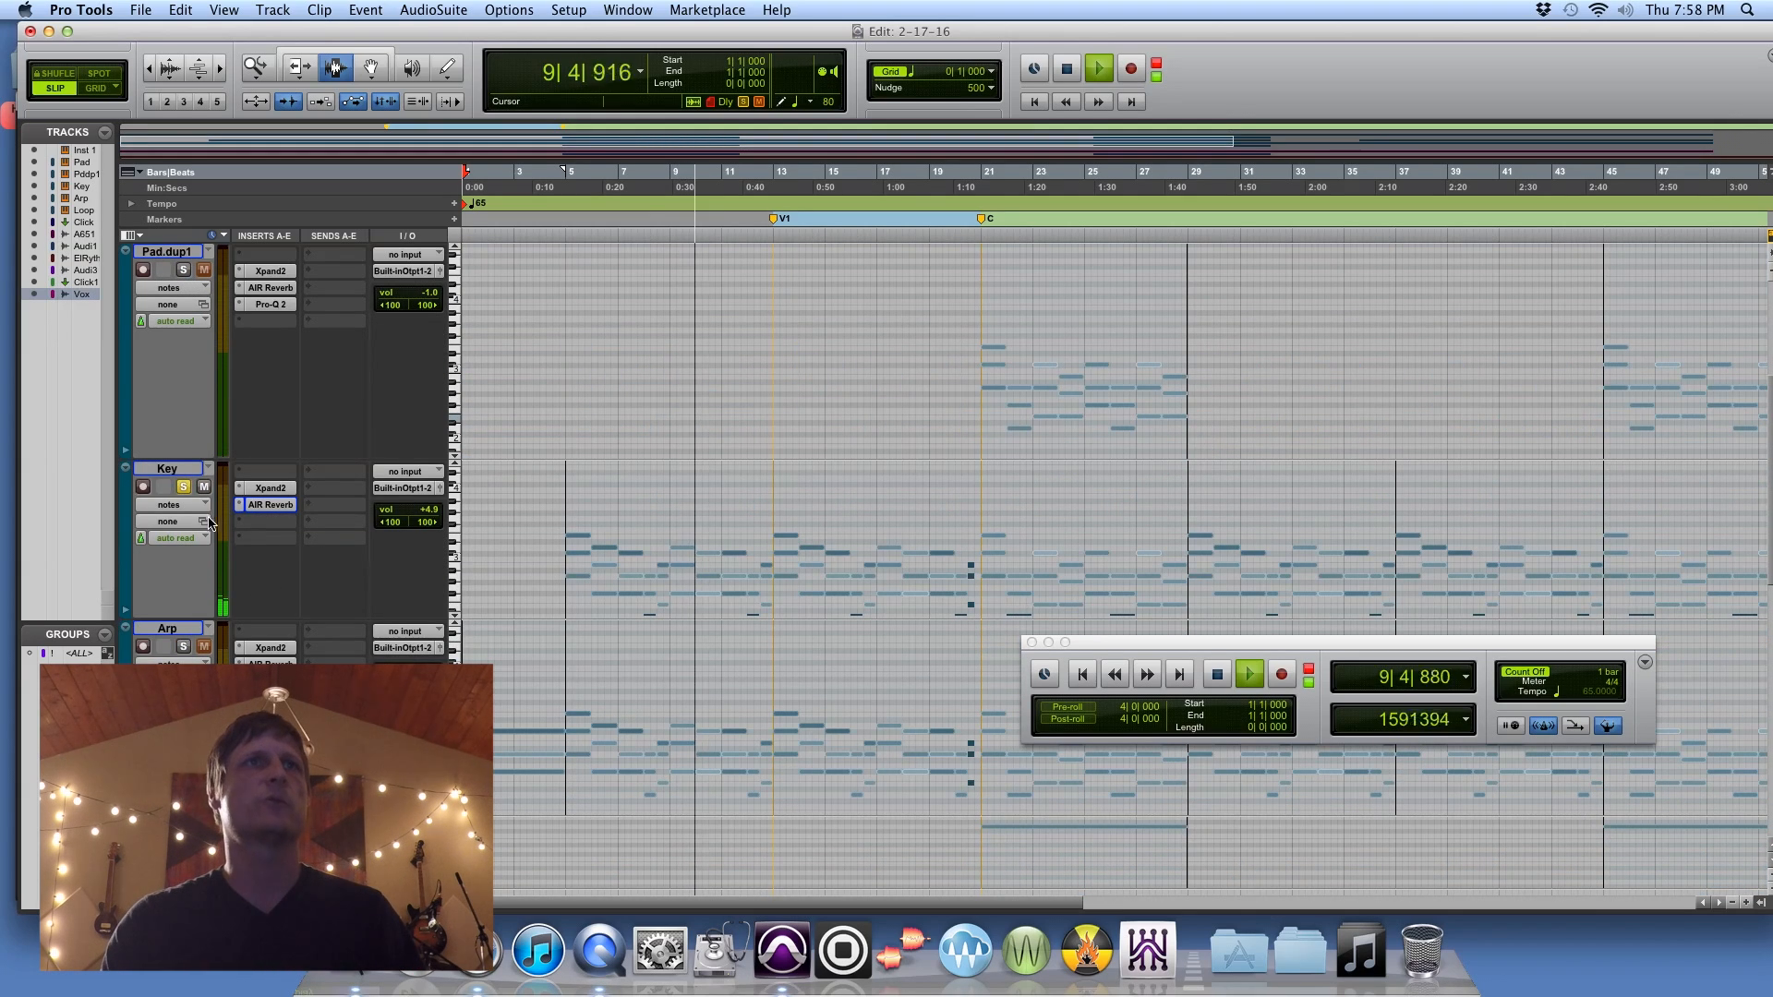
Step: Clear the solos on the Pad and Key tracks and isolate the AndivB-65.1 drum track during playback
{"action": "scroll", "coordinate": [215, 281], "scroll_direction": "up", "scroll_amount": 3}
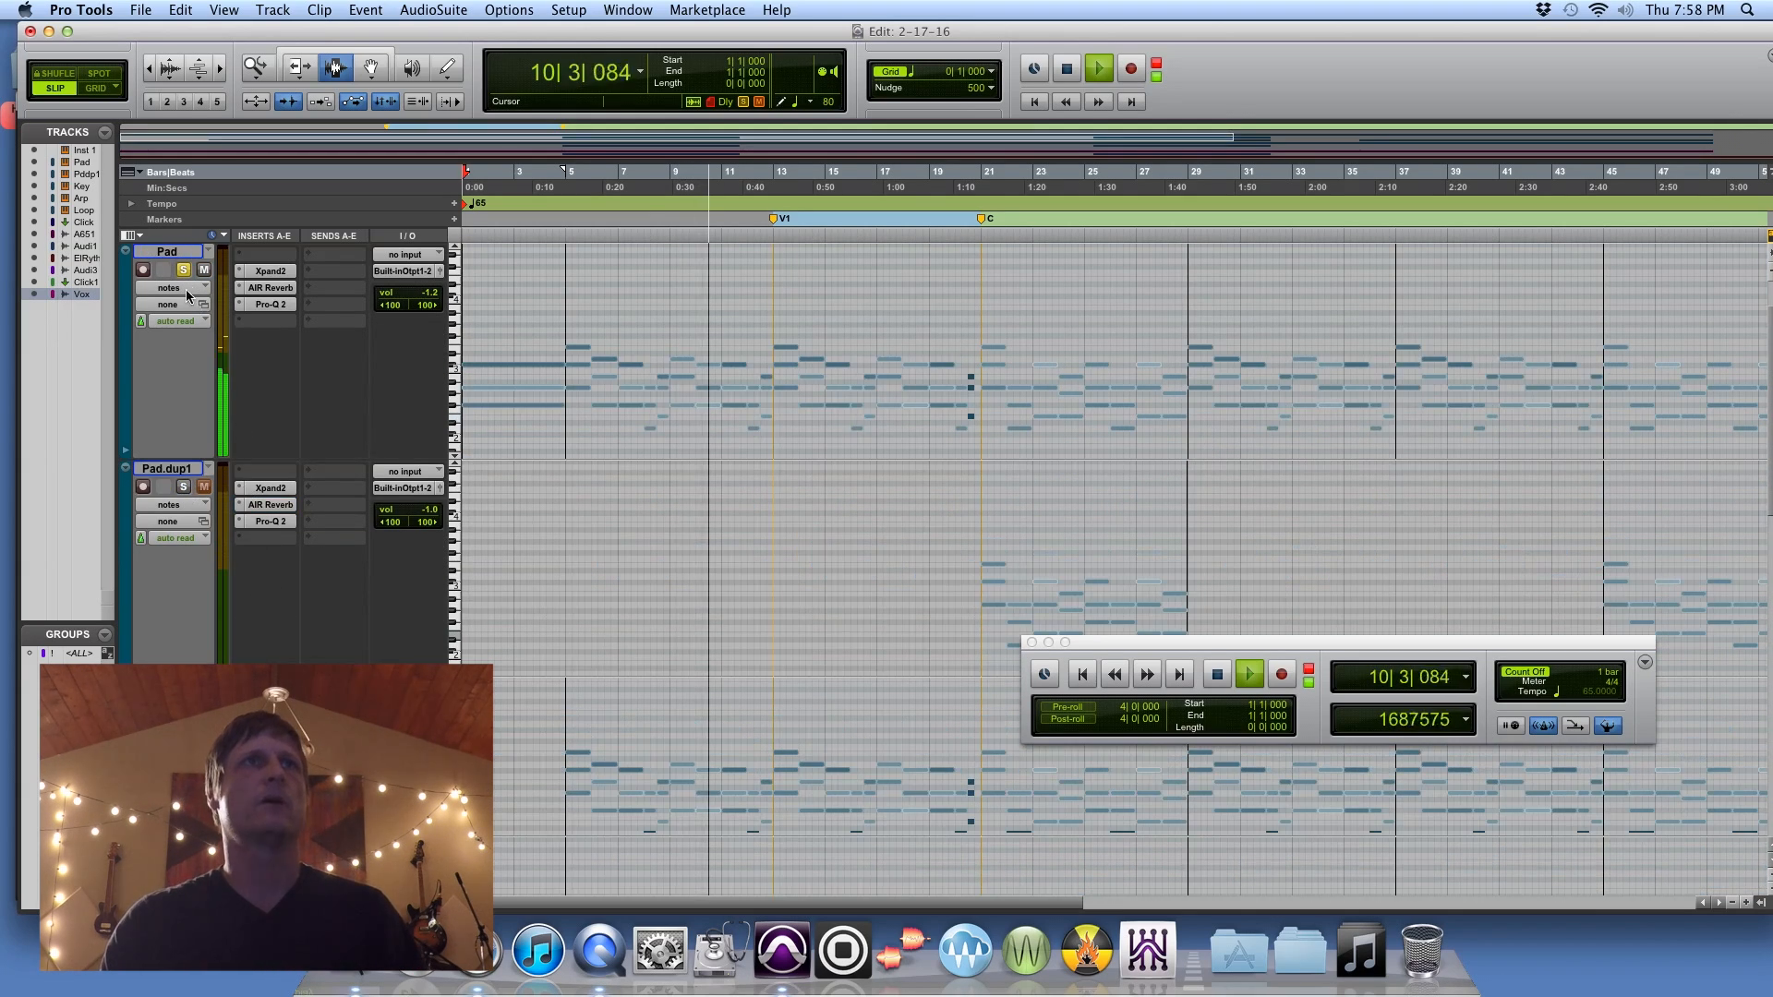
{"action": "scroll", "coordinate": [692, 545], "scroll_direction": "down", "scroll_amount": 3}
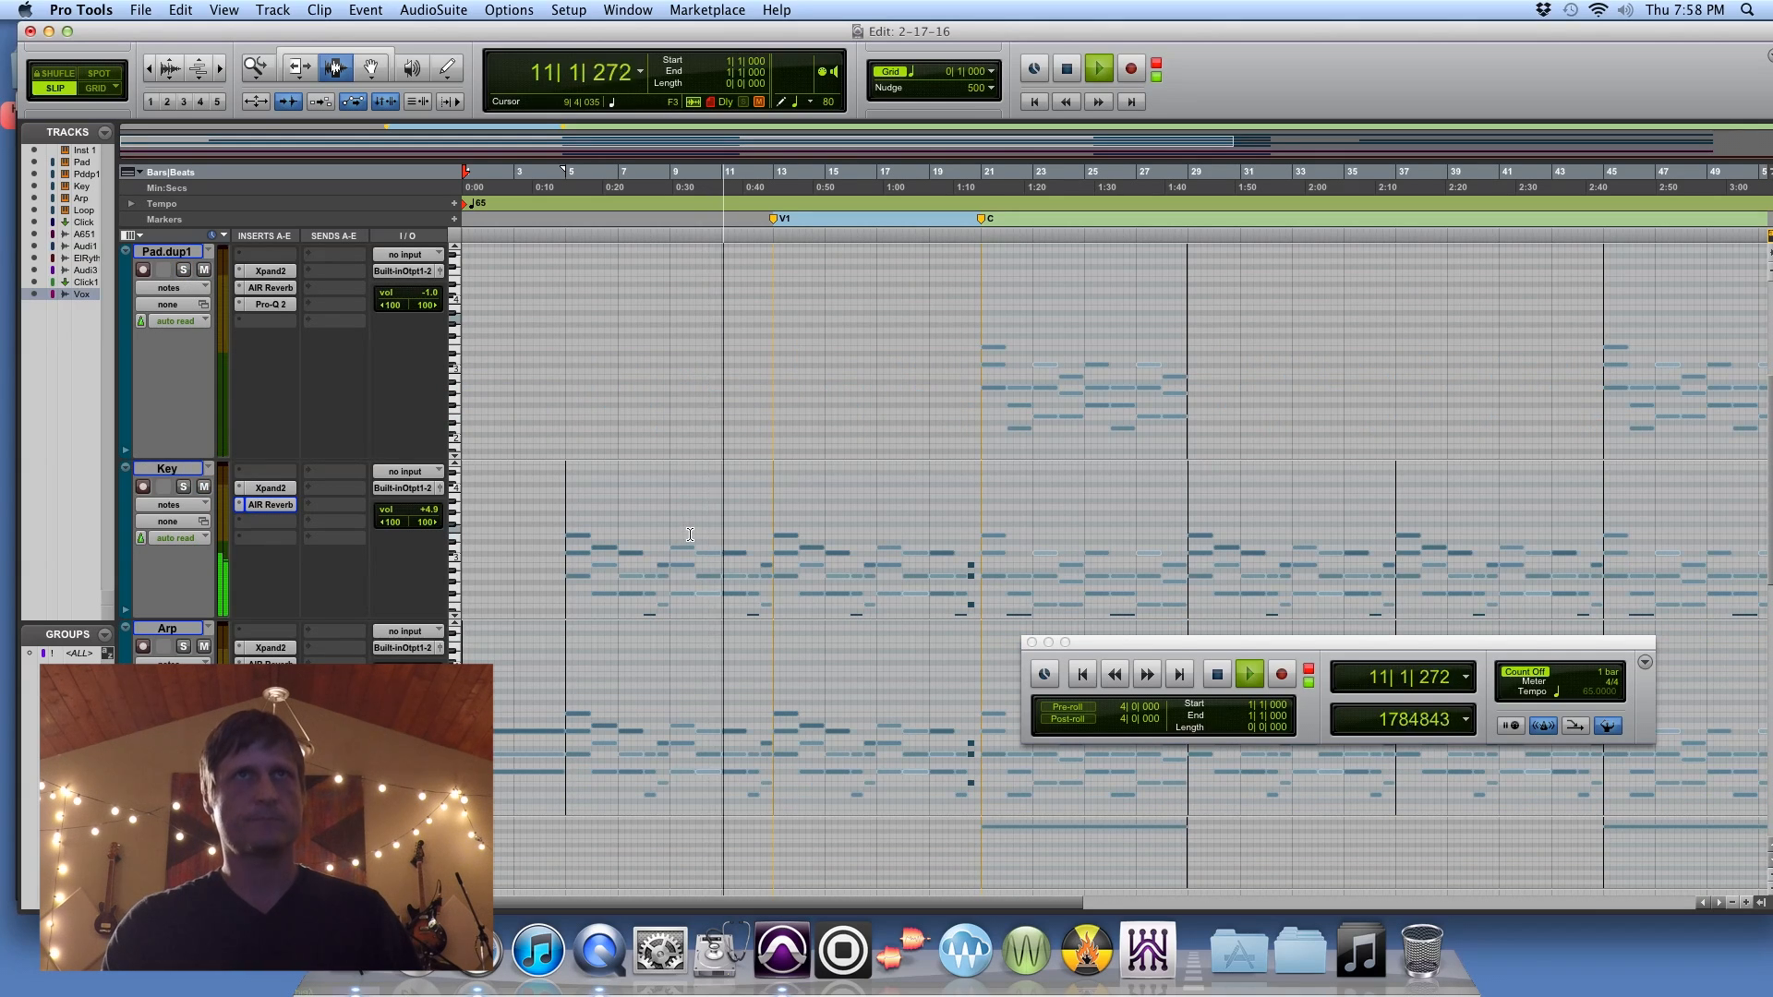
{"action": "scroll", "coordinate": [699, 561], "scroll_direction": "down", "scroll_amount": 6}
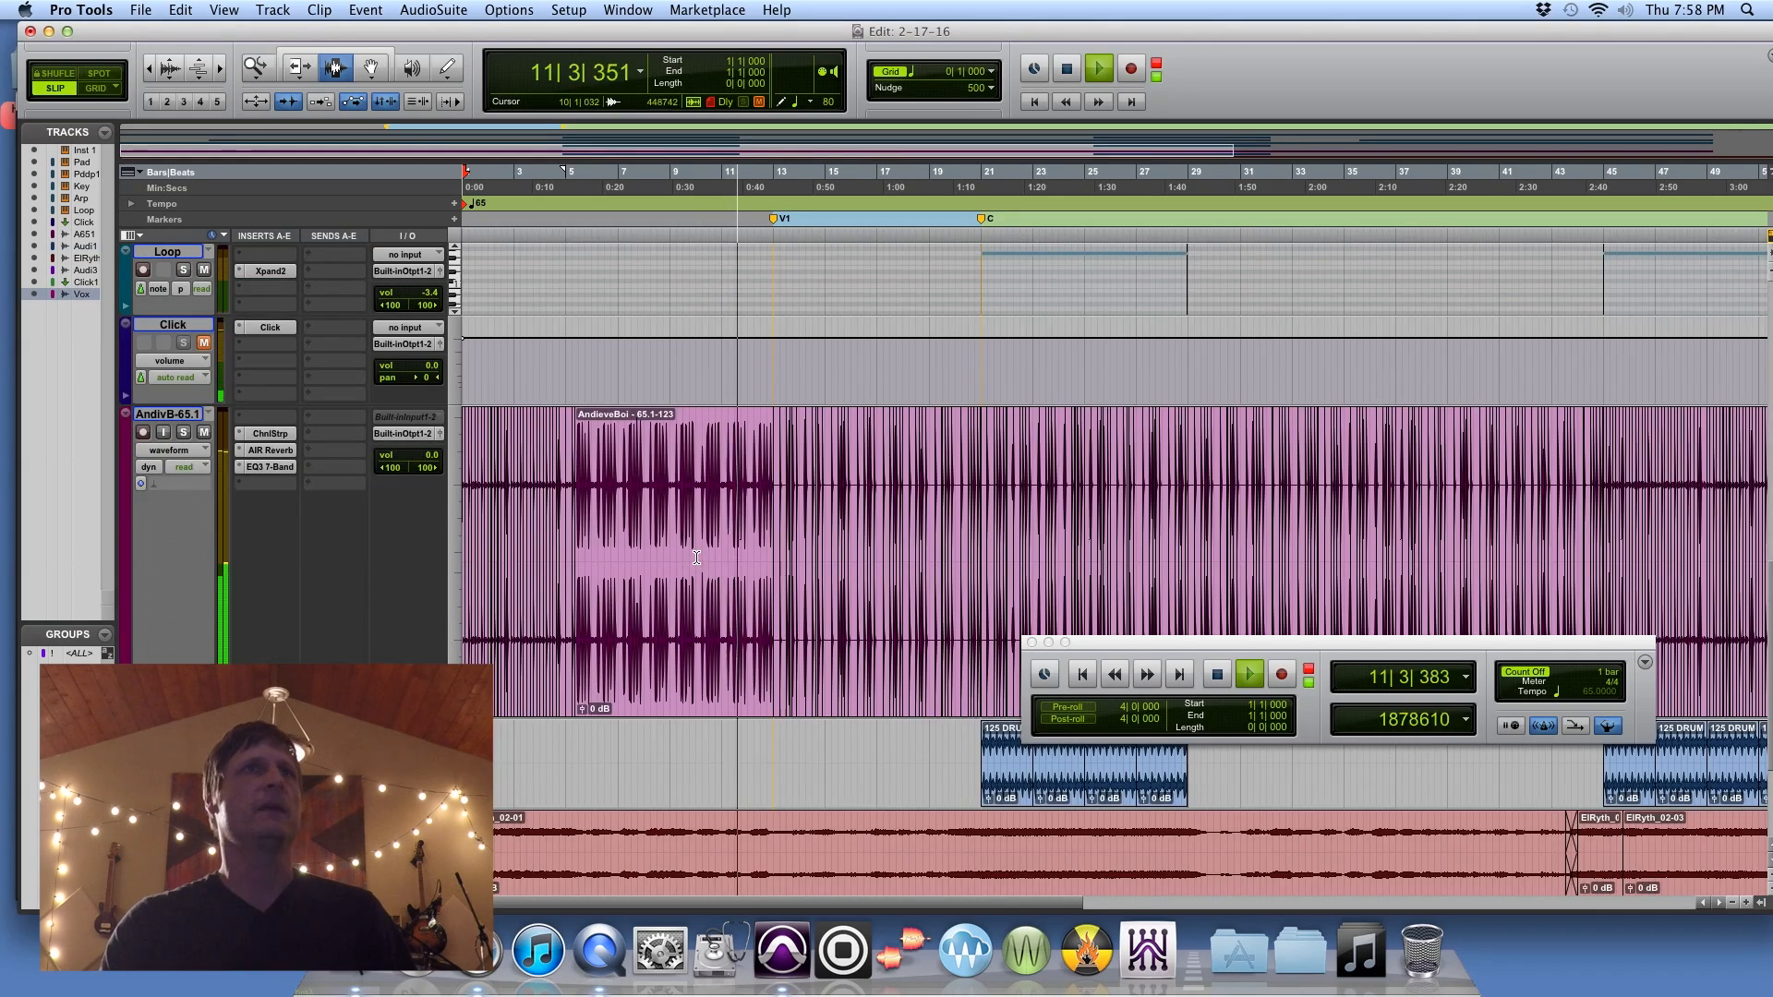
{"action": "scroll", "coordinate": [425, 533], "scroll_direction": "up", "scroll_amount": 2}
{"action": "left_click", "coordinate": [184, 630]}
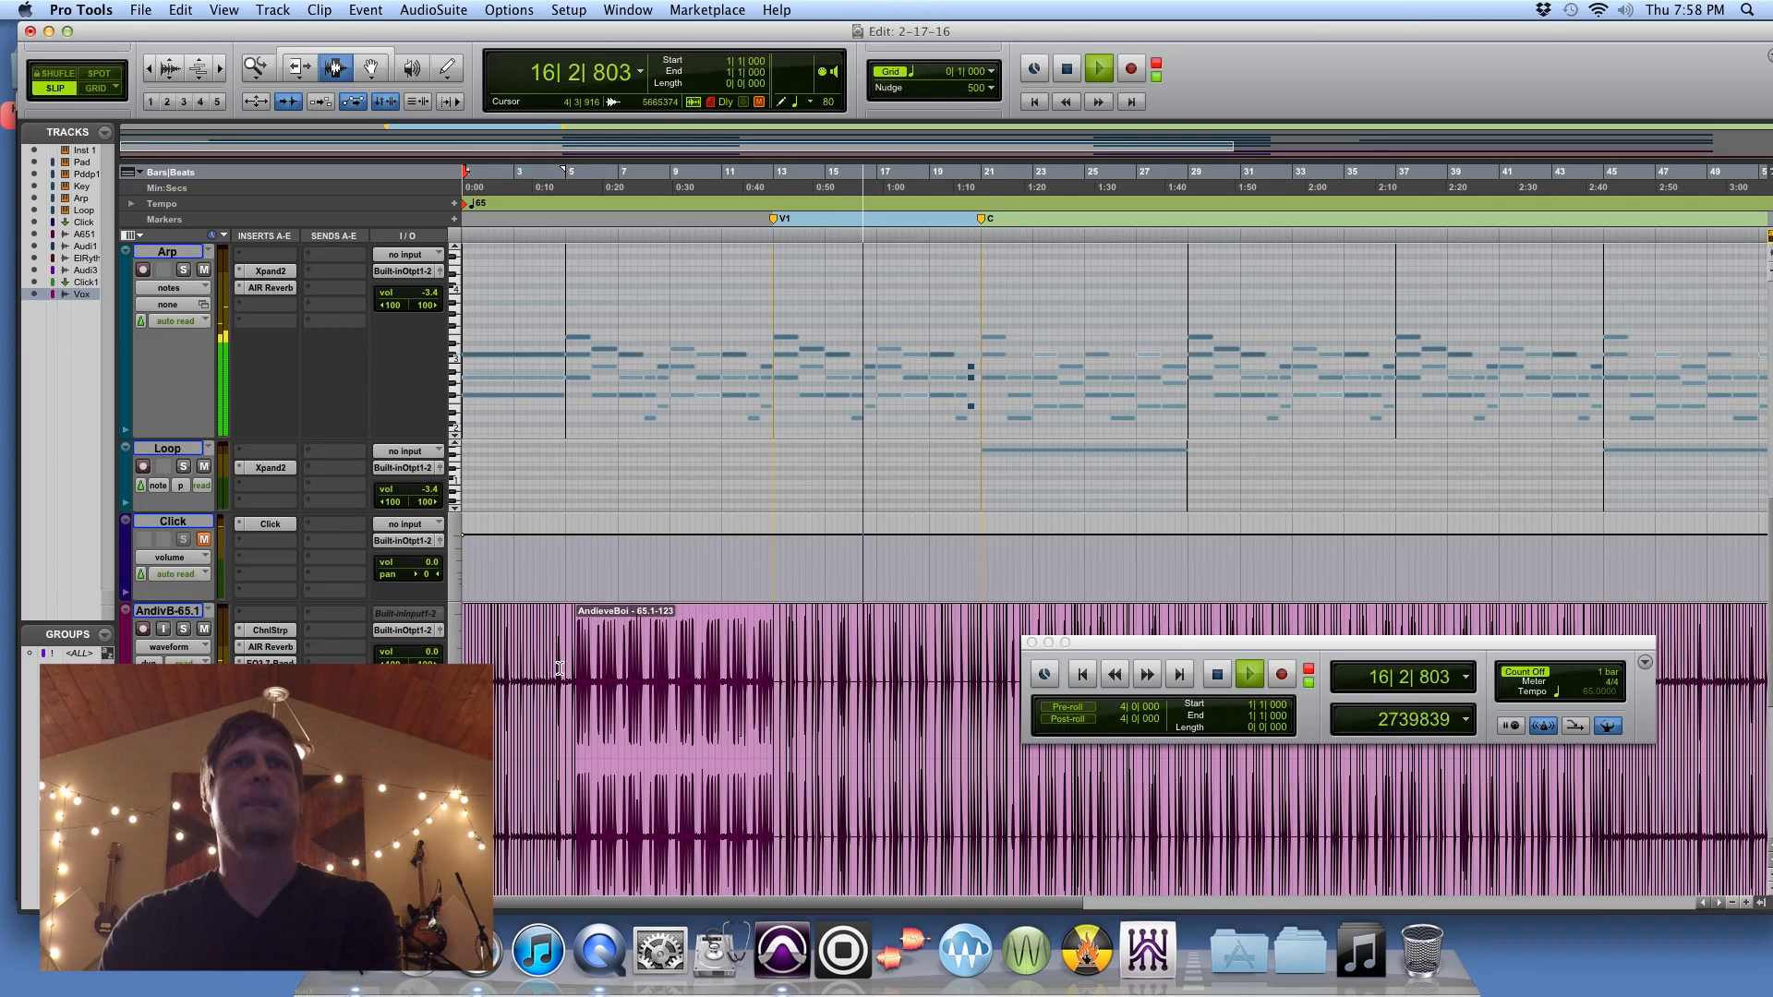
Step: Audition the ElRyth and Audio 1 tracks with solo, ending with playback stopped and the solos cleared
{"action": "scroll", "coordinate": [558, 667], "scroll_direction": "down", "scroll_amount": 3}
{"action": "scroll", "coordinate": [558, 667], "scroll_direction": "down", "scroll_amount": 4}
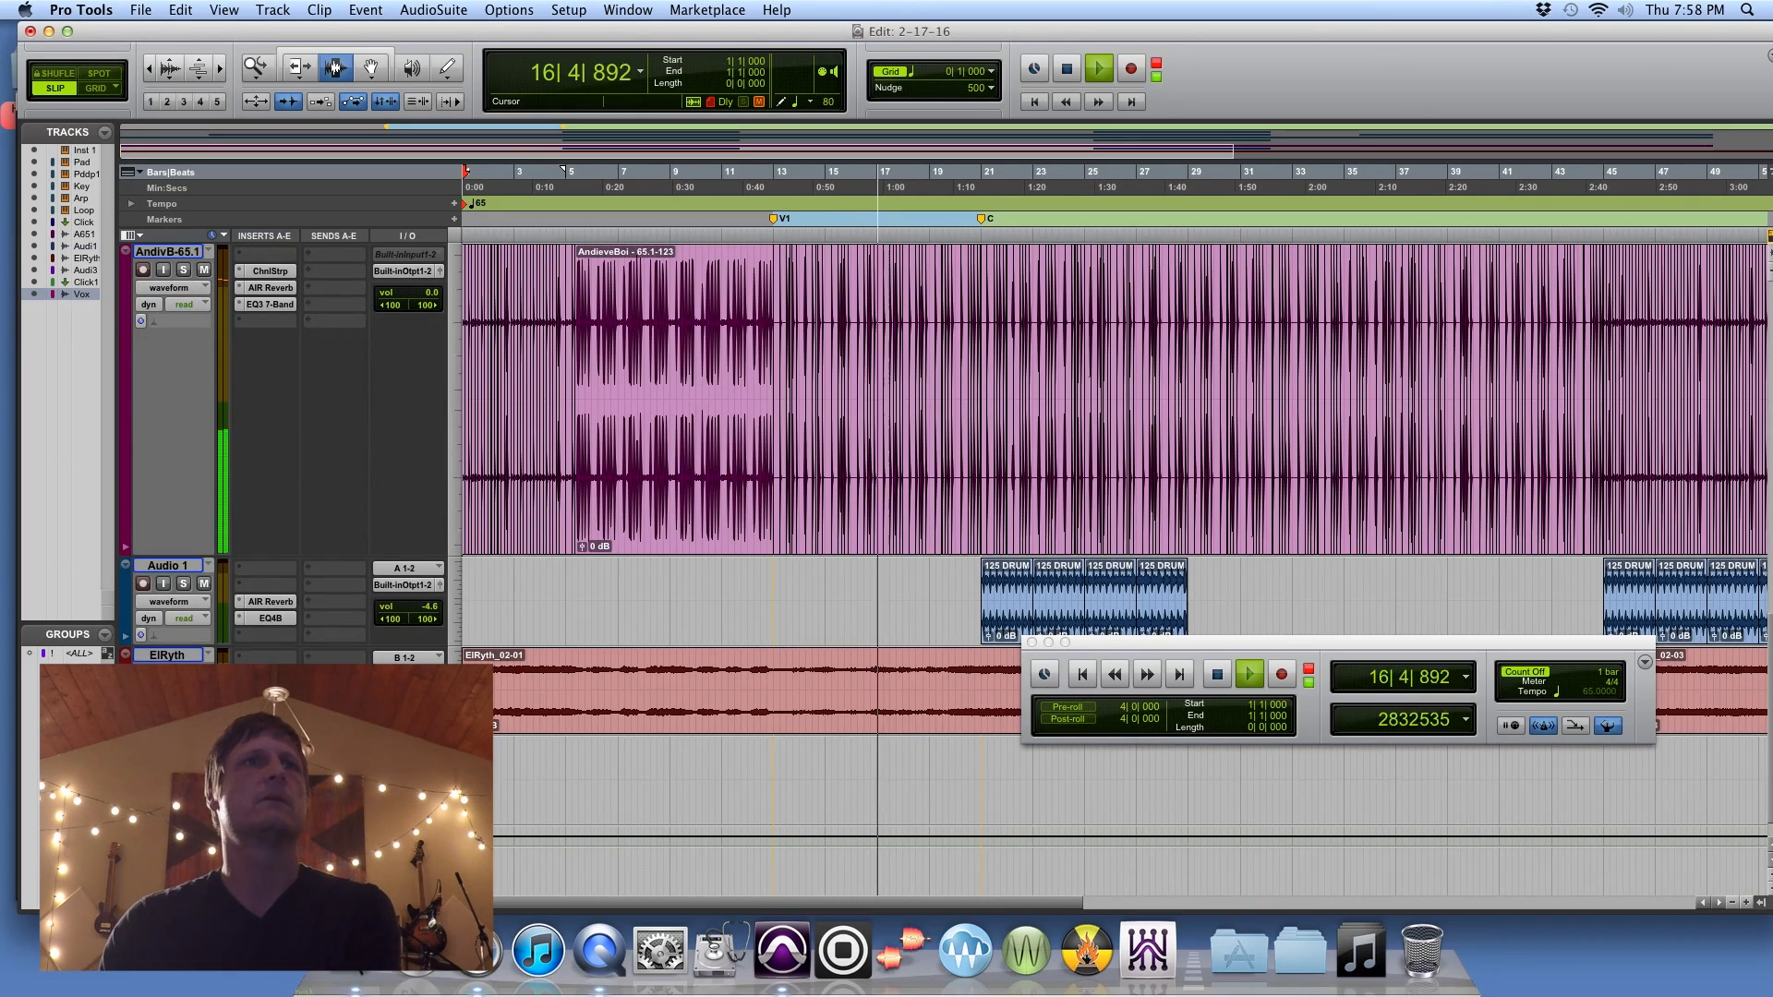
{"action": "left_click", "coordinate": [183, 673]}
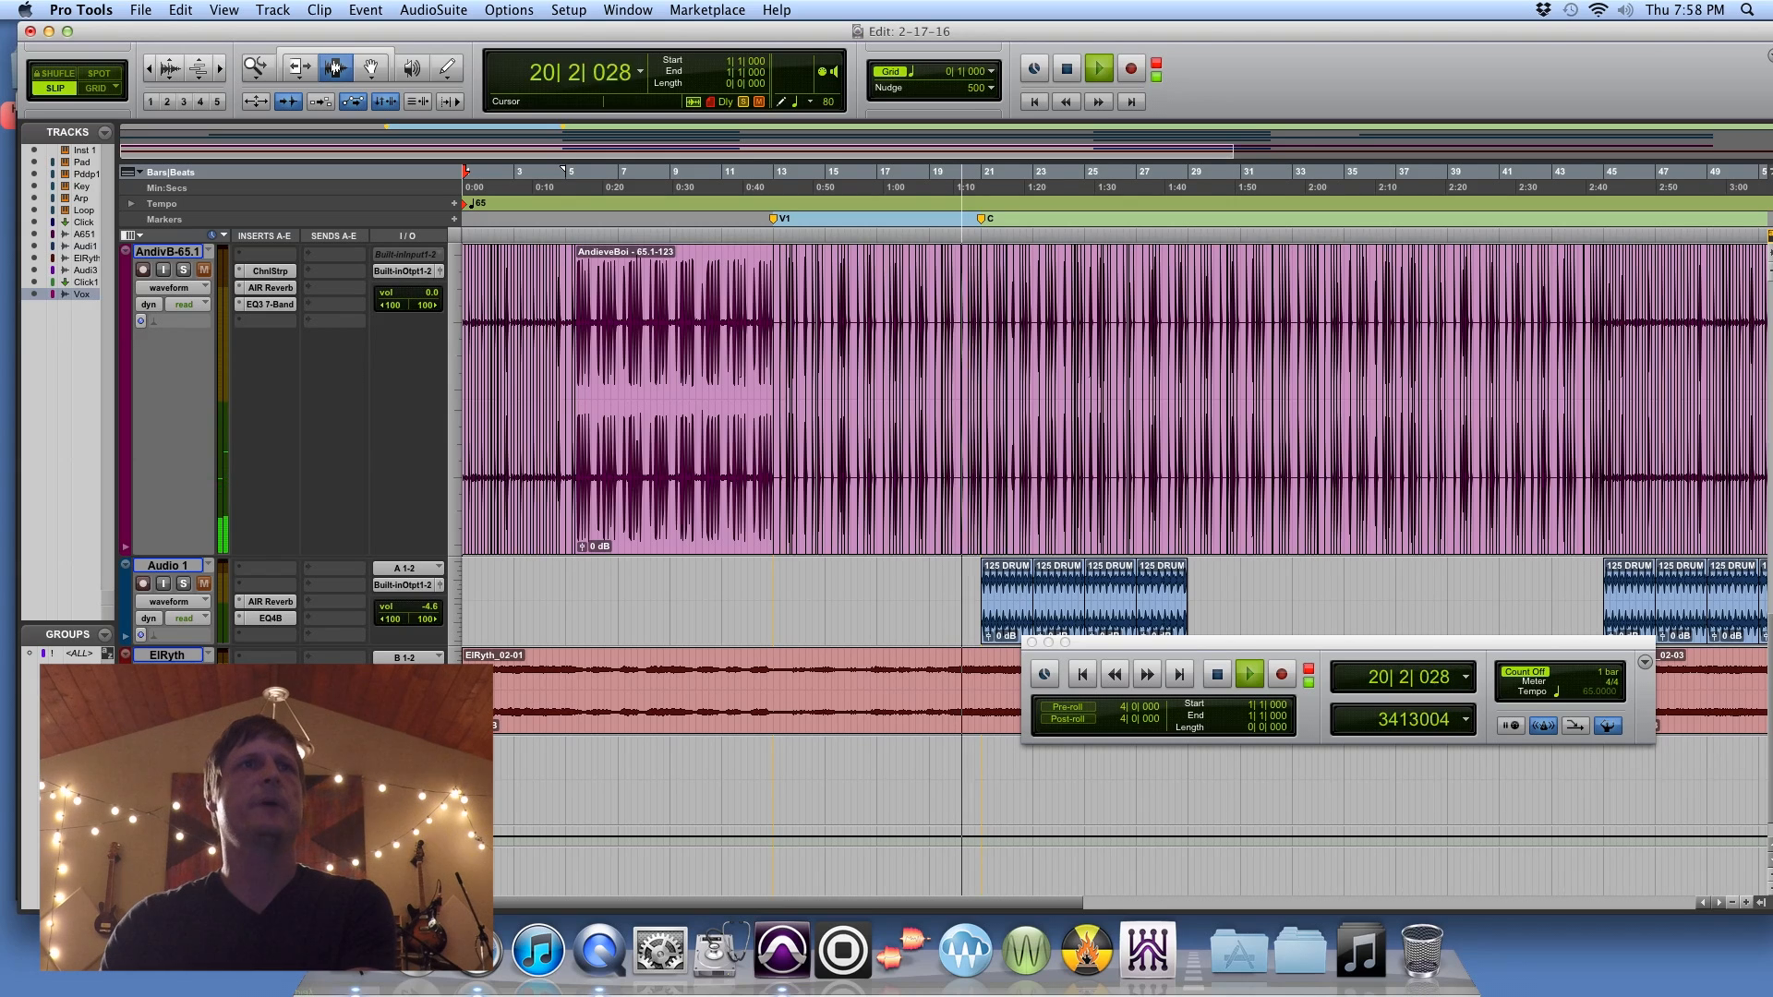
{"action": "left_click", "coordinate": [184, 583]}
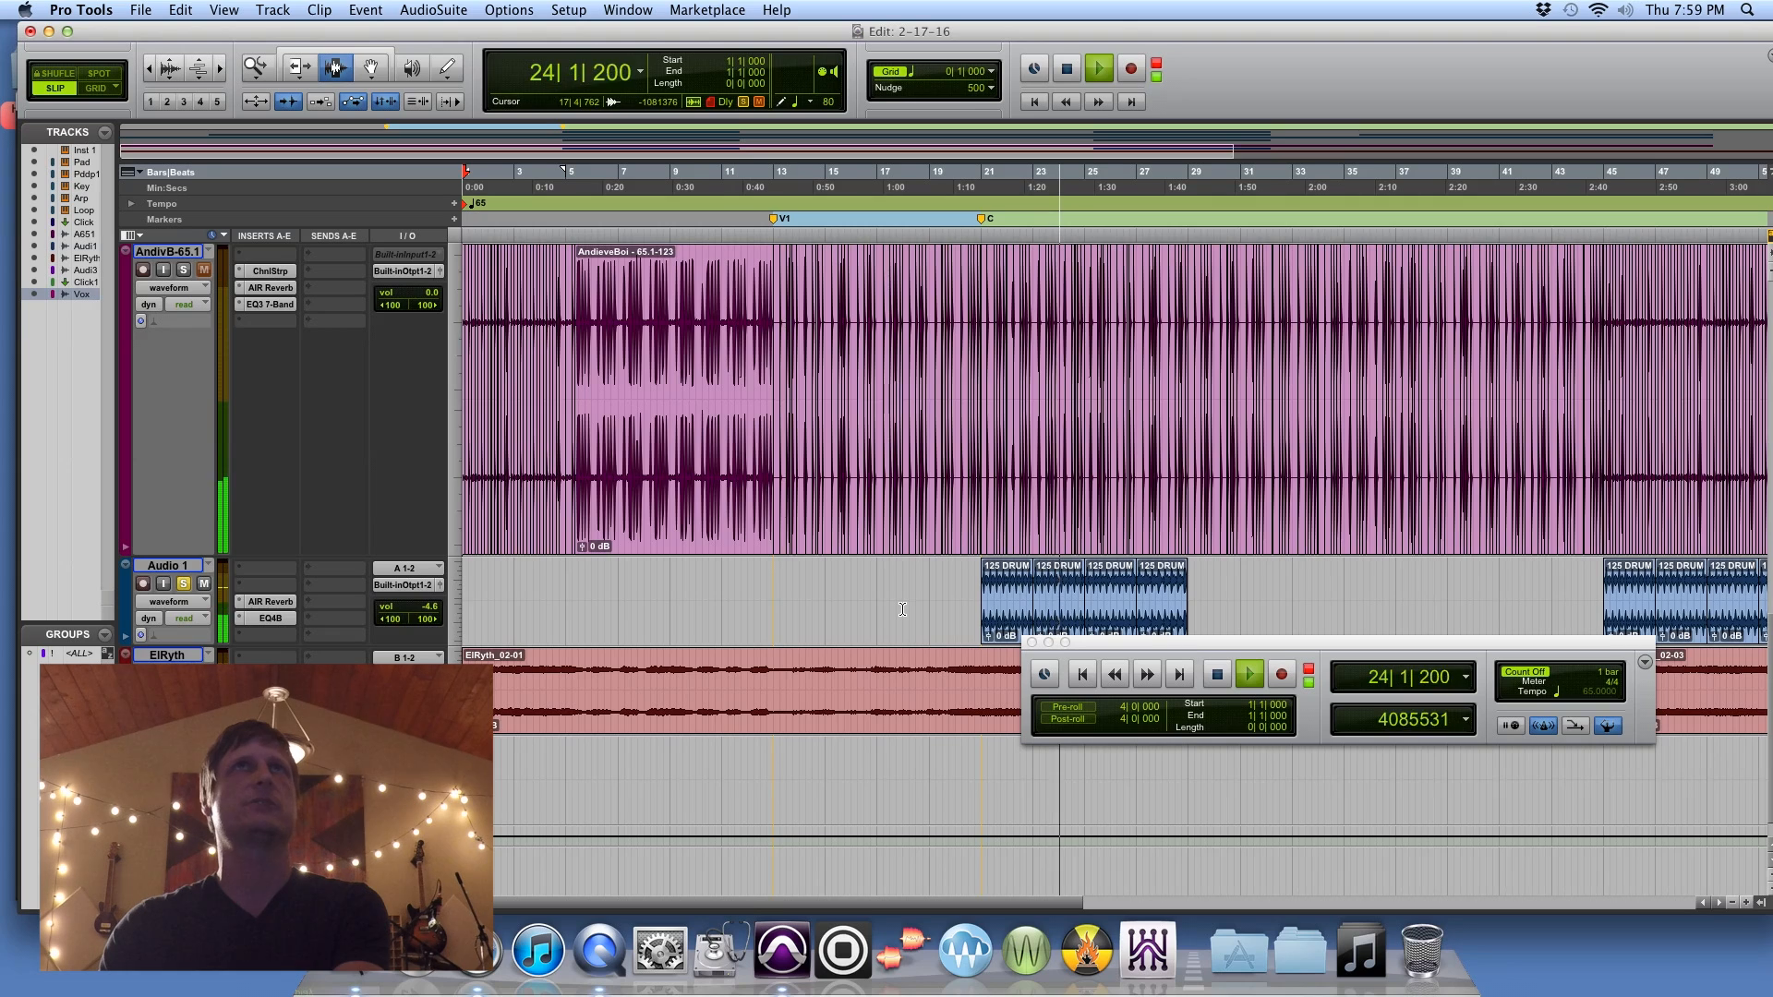
{"action": "key", "text": "space"}
{"action": "left_click", "coordinate": [184, 584]}
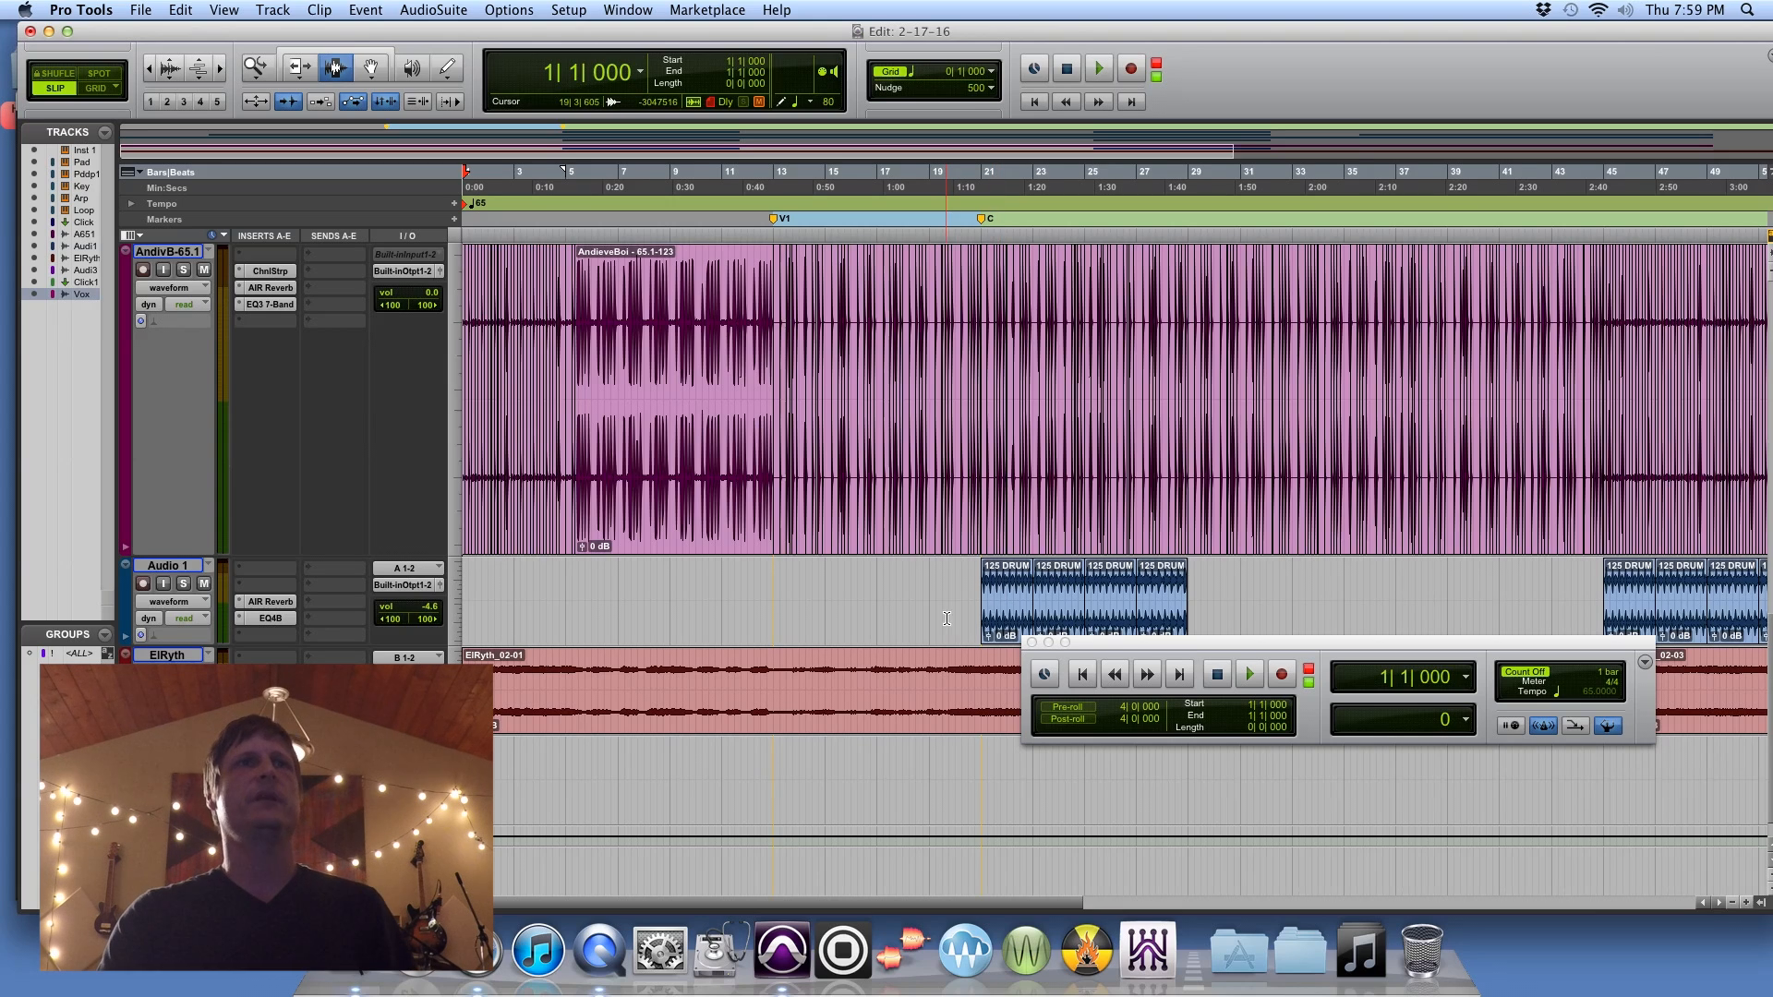
Step: Open the Workspace browser and look through the TS DARK CHILL DELUXE loop folders in the 1.ThatSoundDrums library
{"action": "scroll", "coordinate": [1053, 614], "scroll_direction": "down", "scroll_amount": 2}
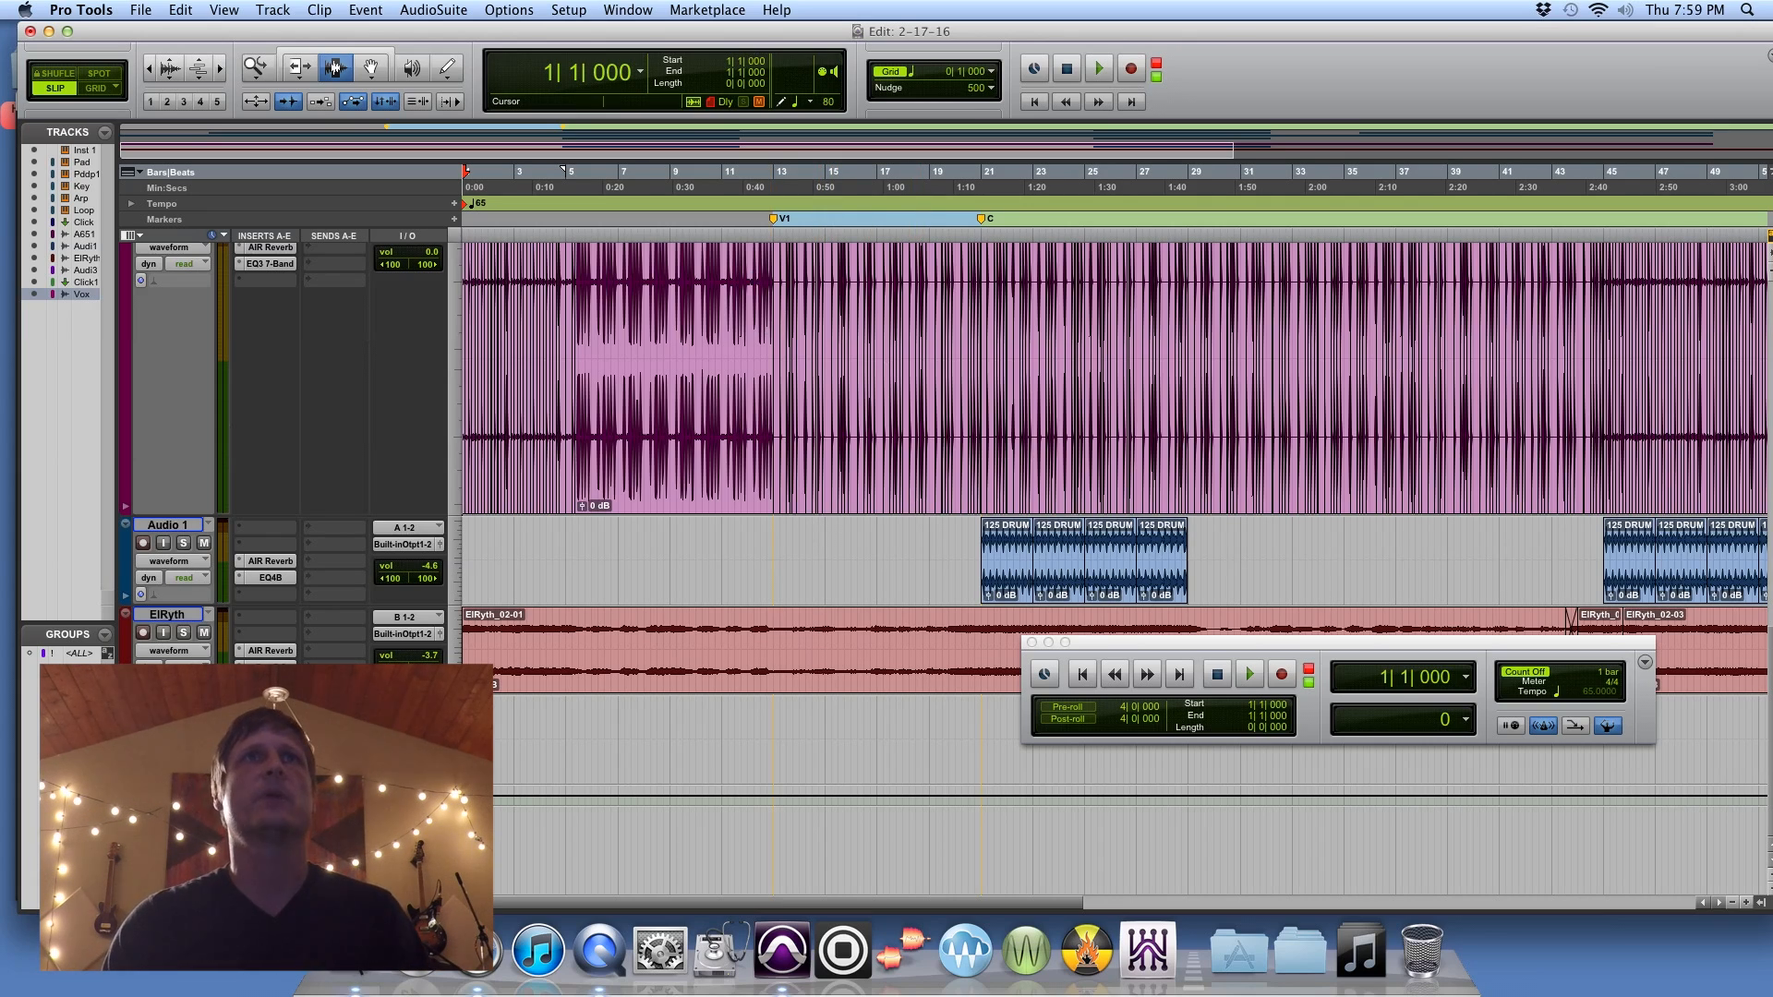
{"action": "left_click", "coordinate": [568, 10]}
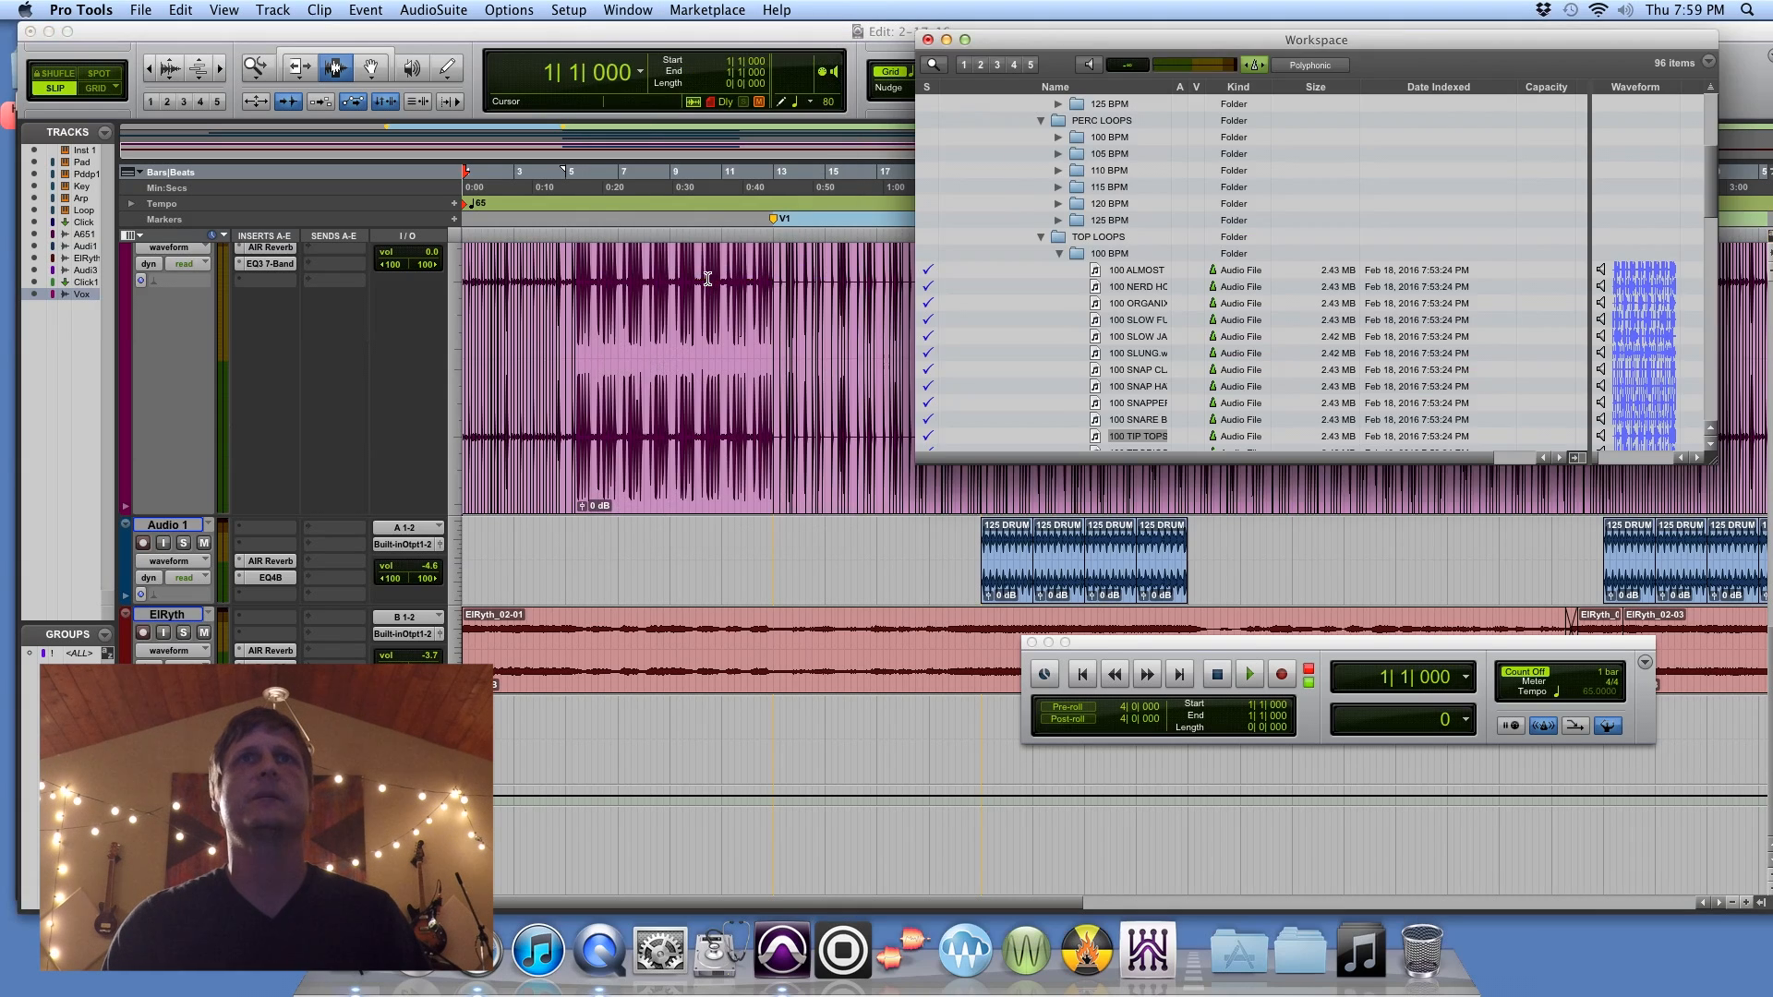
{"action": "left_click", "coordinate": [706, 273]}
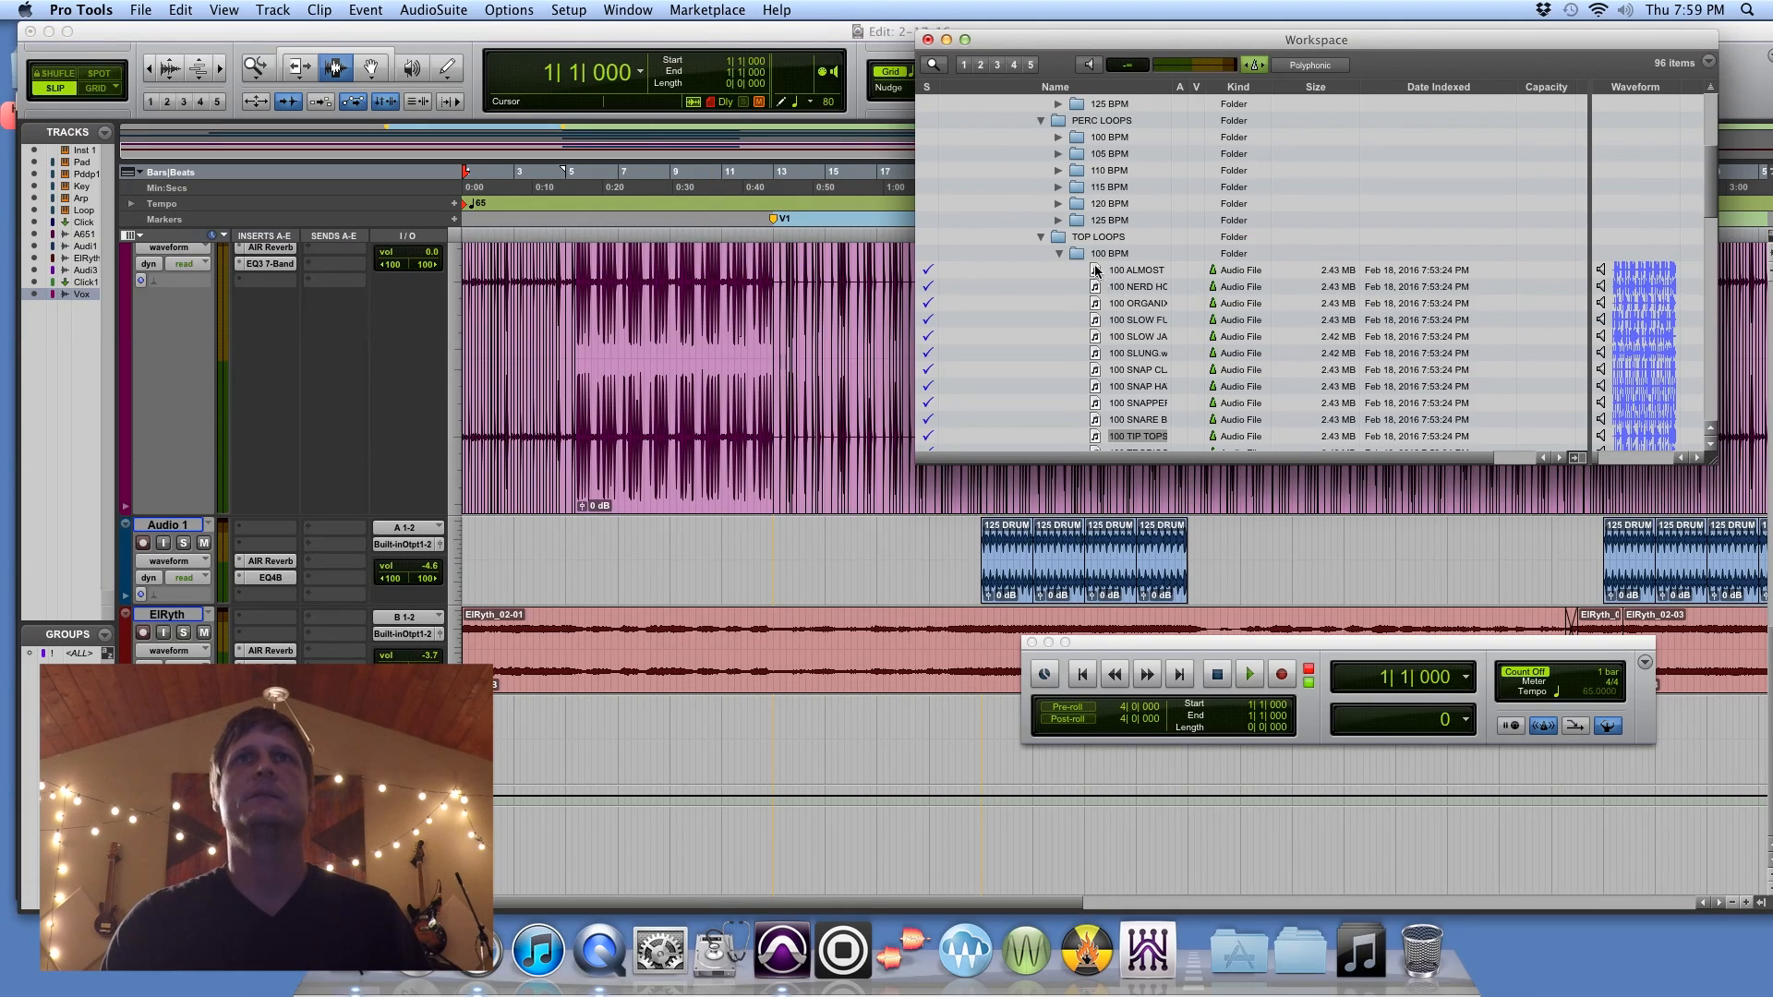
{"action": "scroll", "coordinate": [1101, 284], "scroll_direction": "up", "scroll_amount": 3}
{"action": "left_click", "coordinate": [1041, 382]}
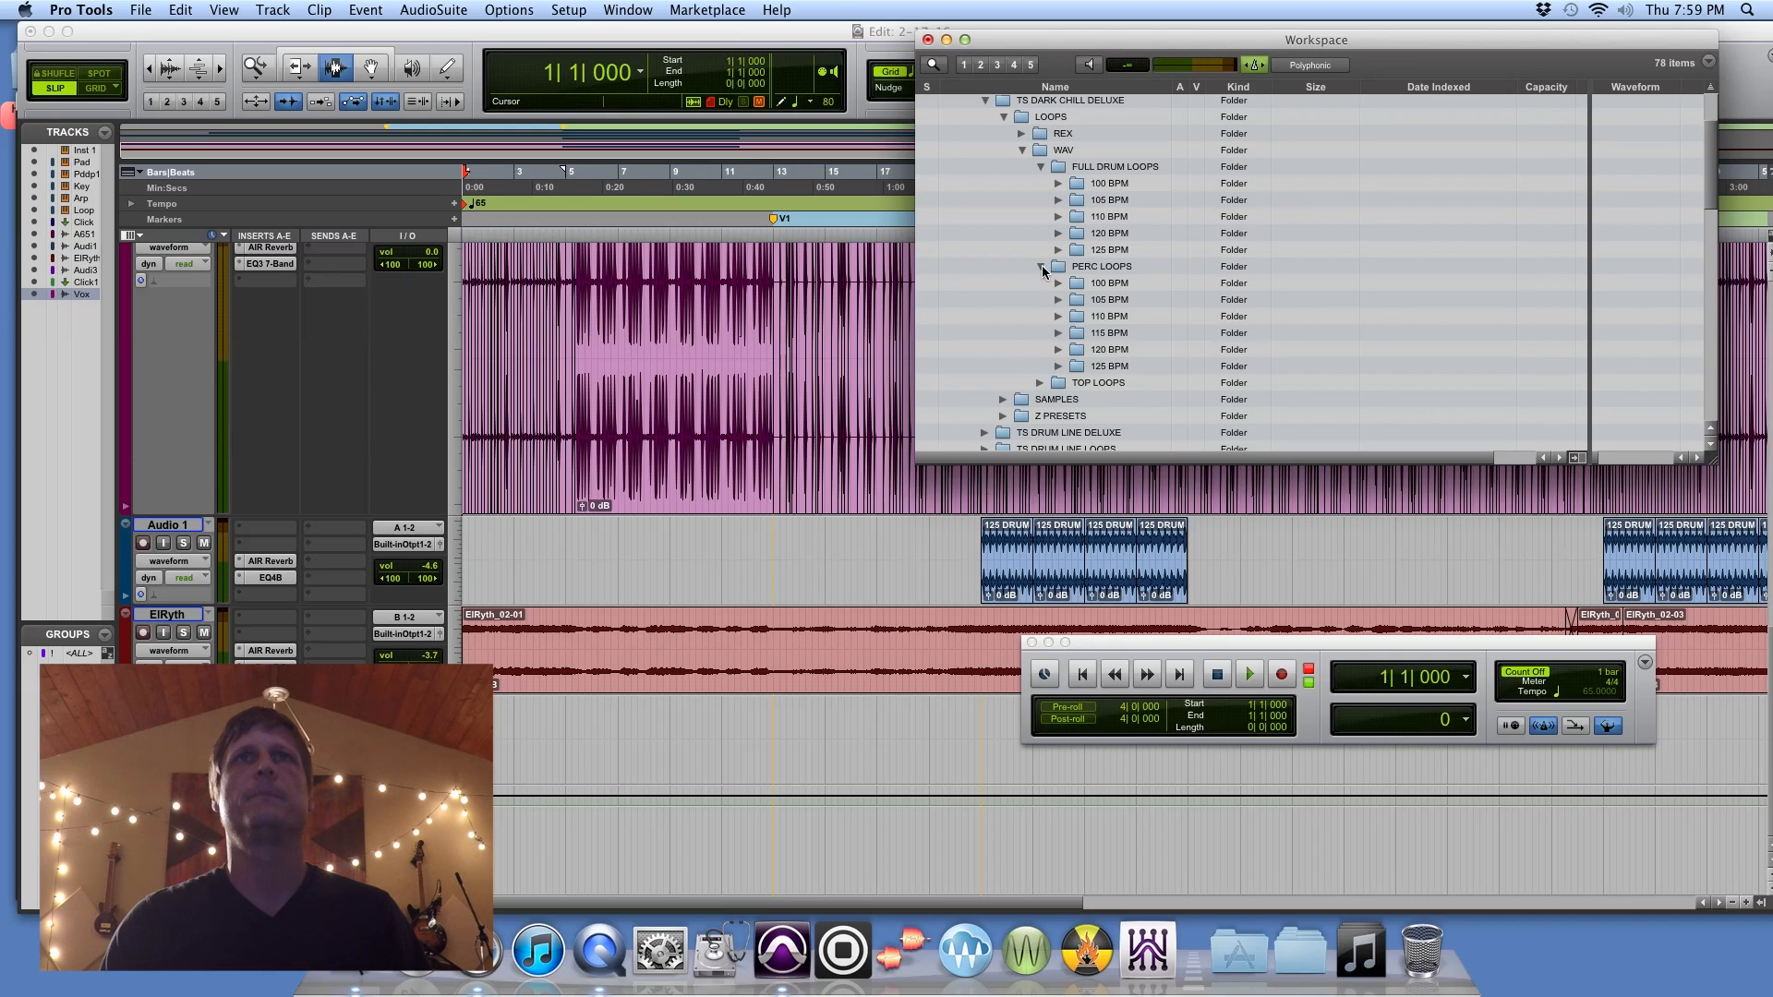
{"action": "left_click", "coordinate": [1042, 268]}
{"action": "left_click", "coordinate": [1022, 150]}
{"action": "scroll", "coordinate": [1053, 266], "scroll_direction": "up", "scroll_amount": 2}
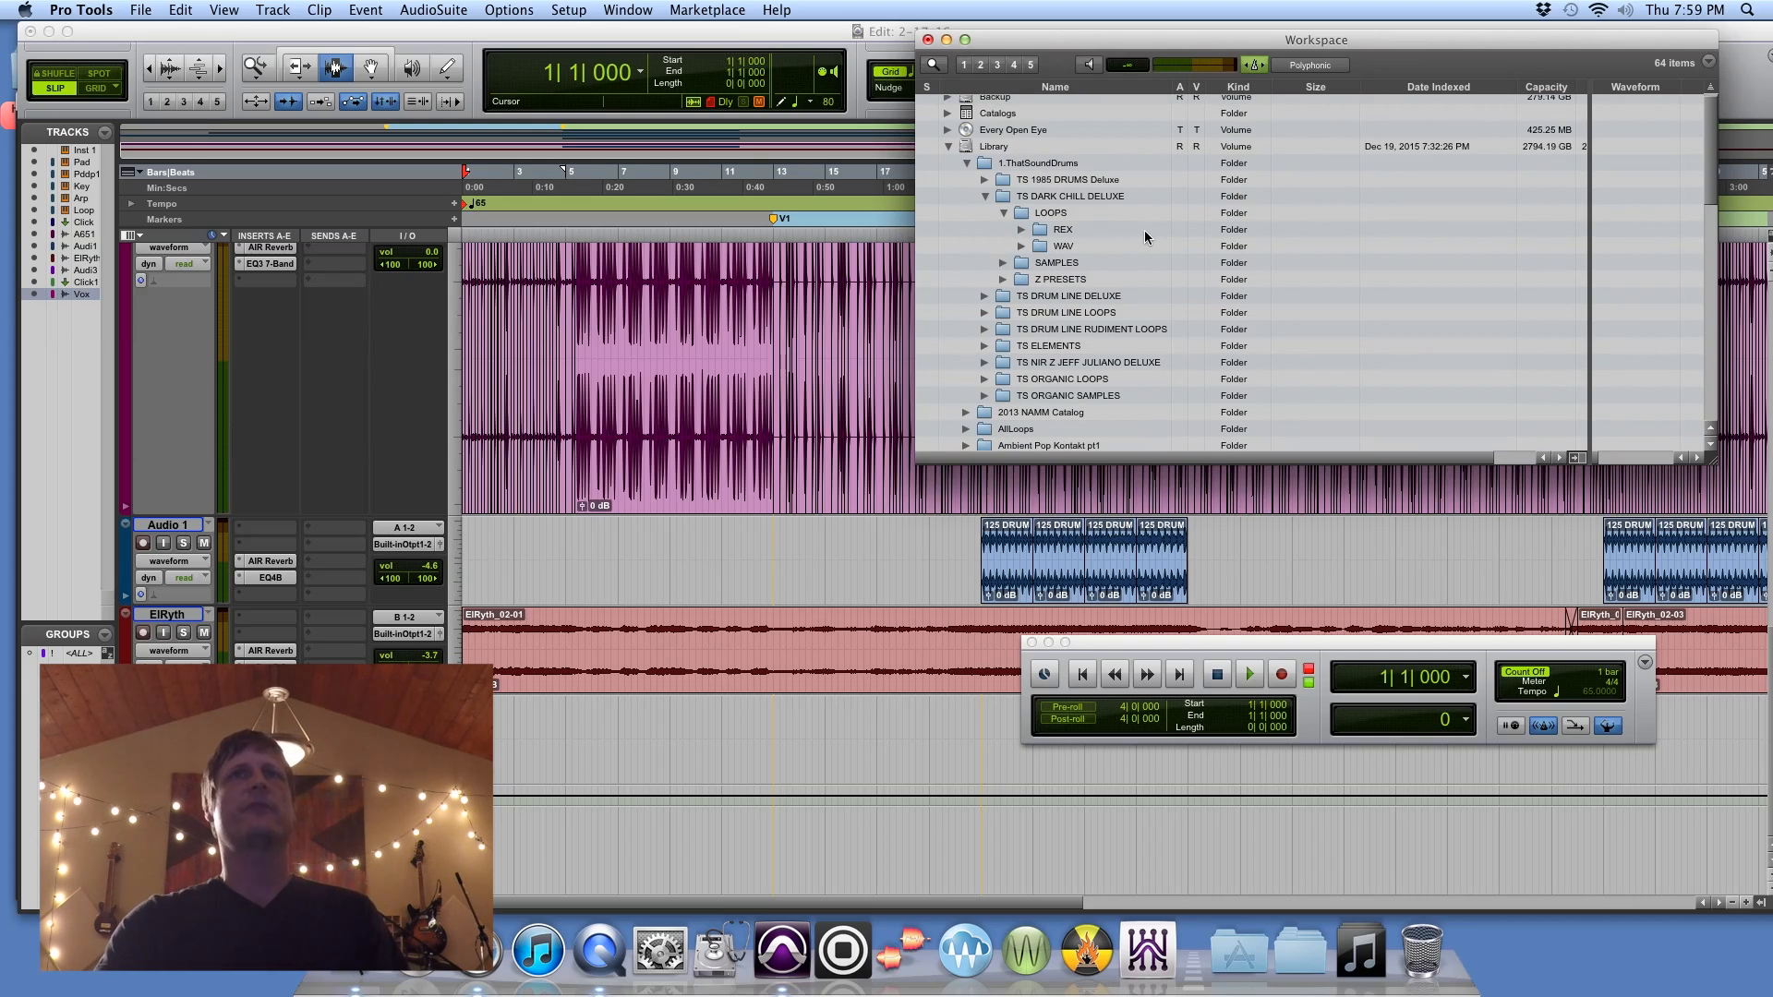
{"action": "left_click", "coordinate": [986, 196]}
{"action": "left_click", "coordinate": [986, 197]}
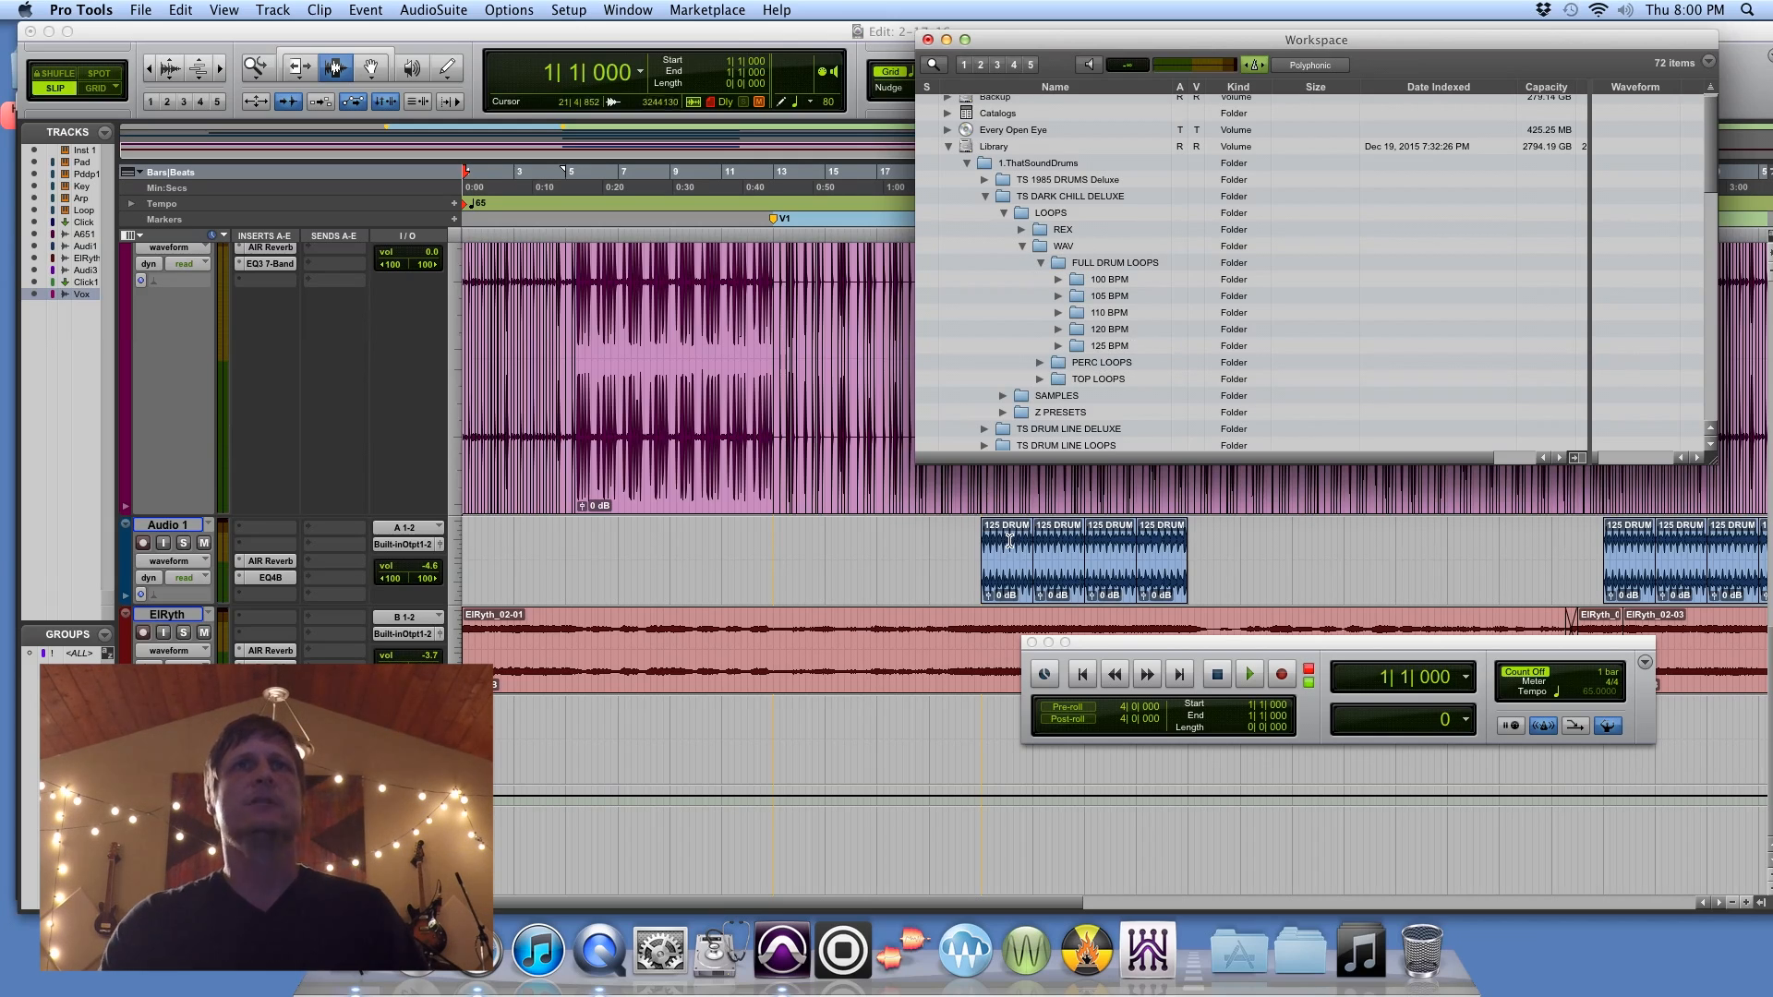
Step: Place the edit cursor at the start of the first Audio 1 drum loop at bar 21 and choose an alternate Trim tool mode
{"action": "left_click", "coordinate": [981, 537]}
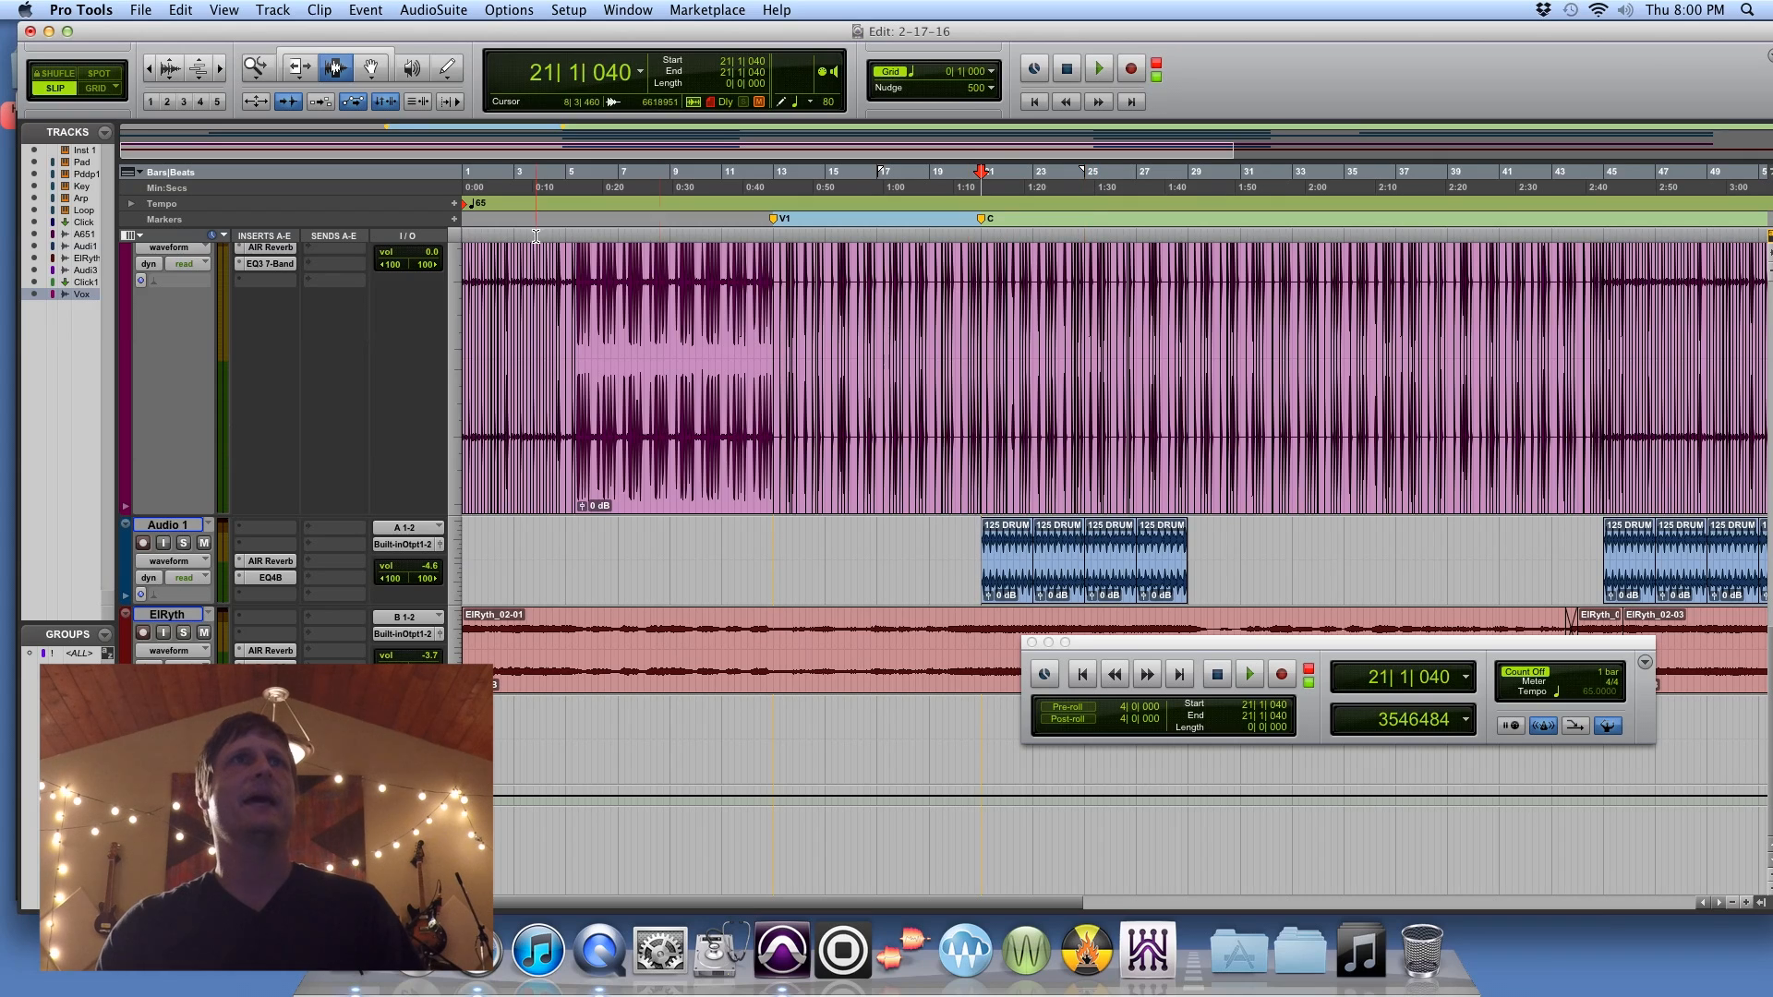
{"action": "left_click", "coordinate": [304, 74]}
{"action": "left_click", "coordinate": [345, 98]}
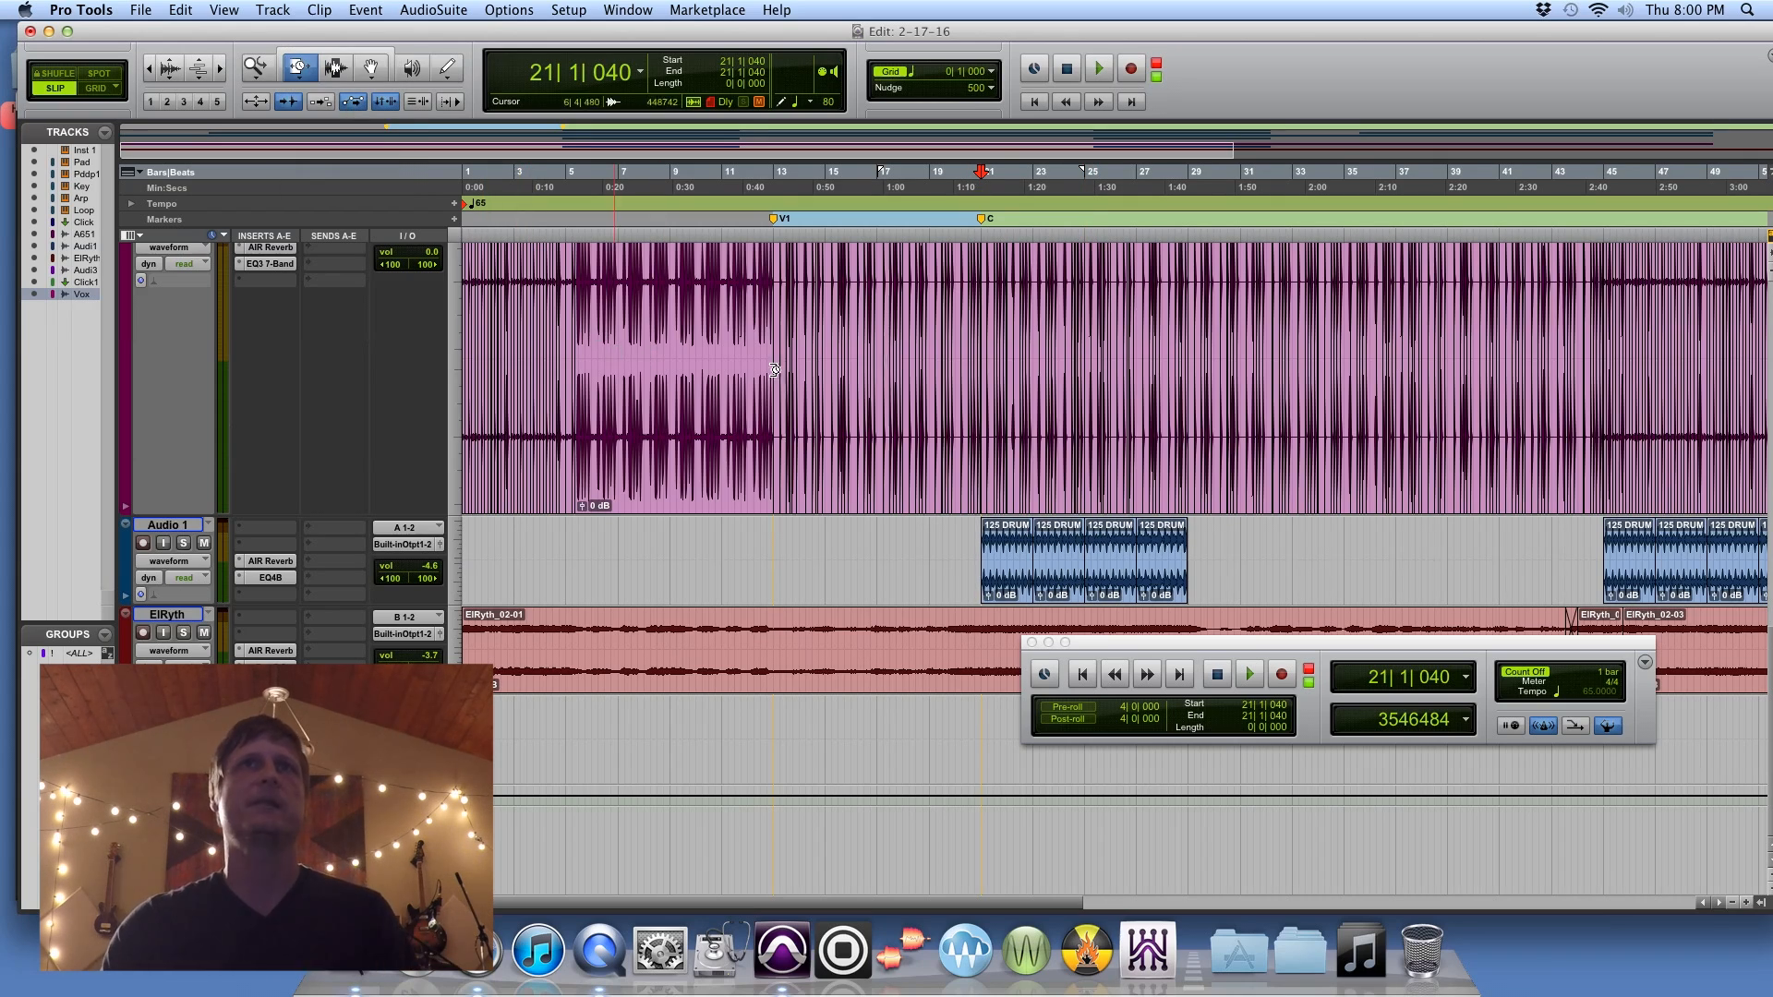
Step: Zoom in on the timeline around bar 21 and increase the Audio 1 track's height
{"action": "left_click", "coordinate": [221, 70]}
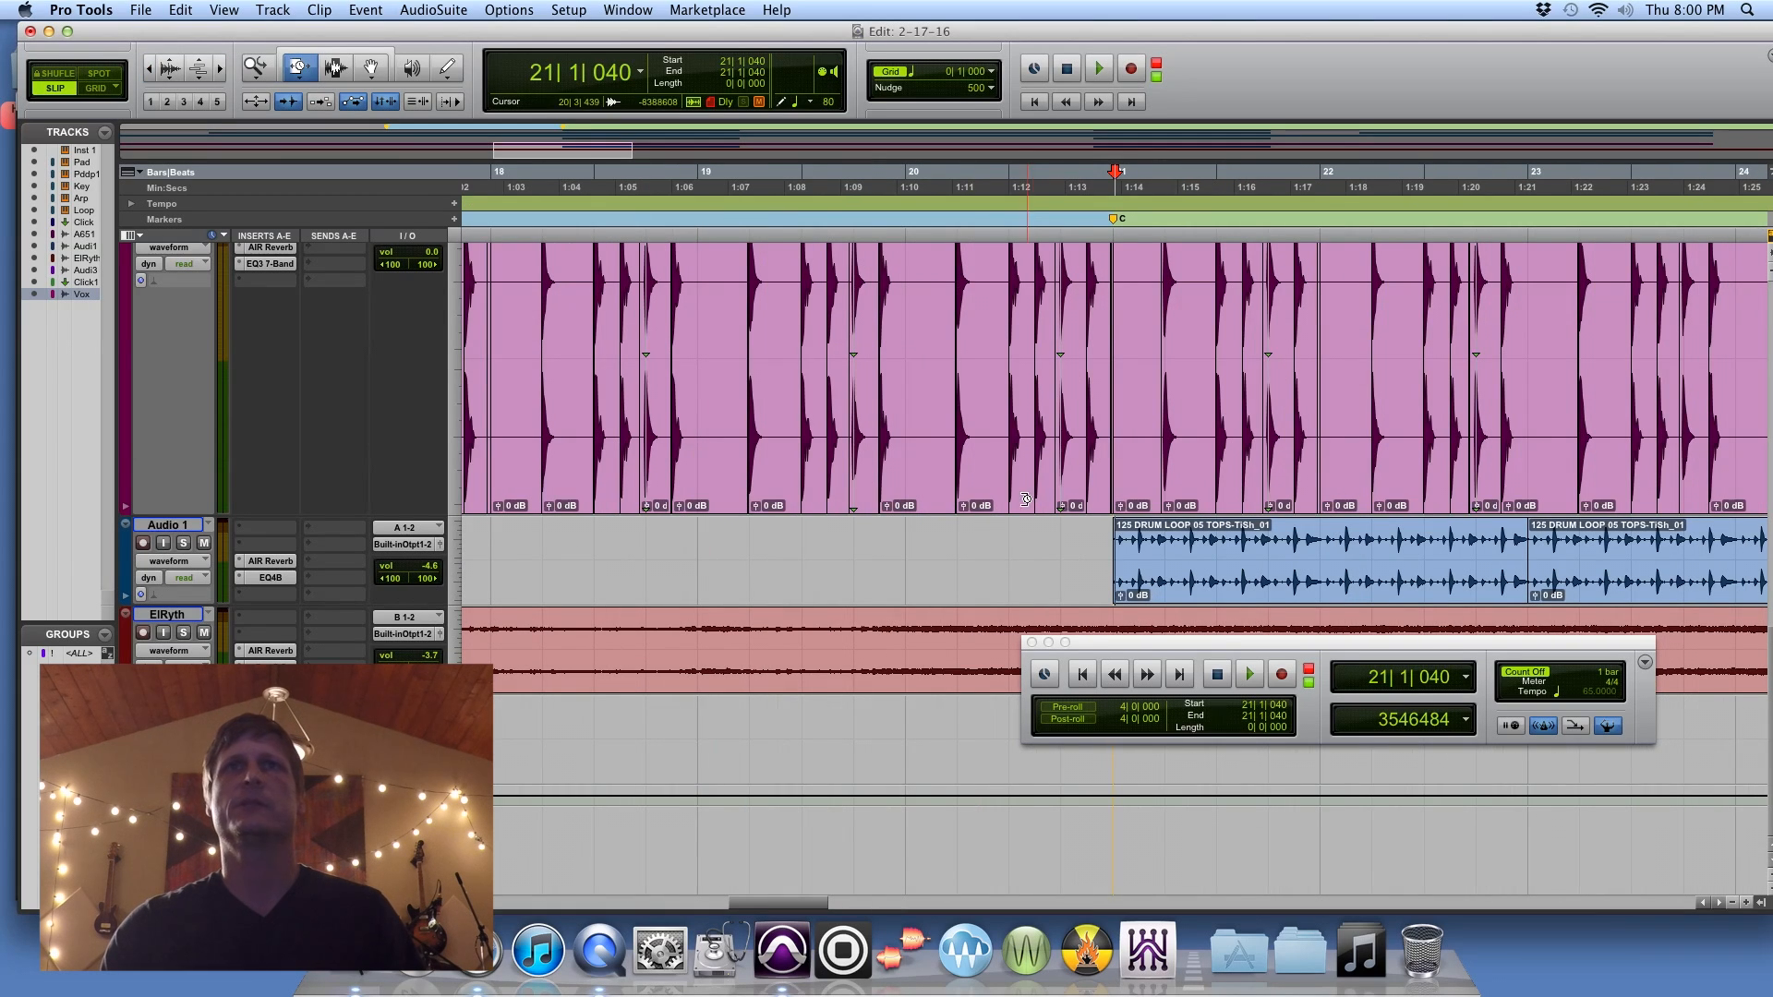
{"action": "left_click_drag", "start_coordinate": [358, 602], "coordinate": [358, 711]}
{"action": "scroll", "coordinate": [910, 655], "scroll_direction": "right", "scroll_amount": 5}
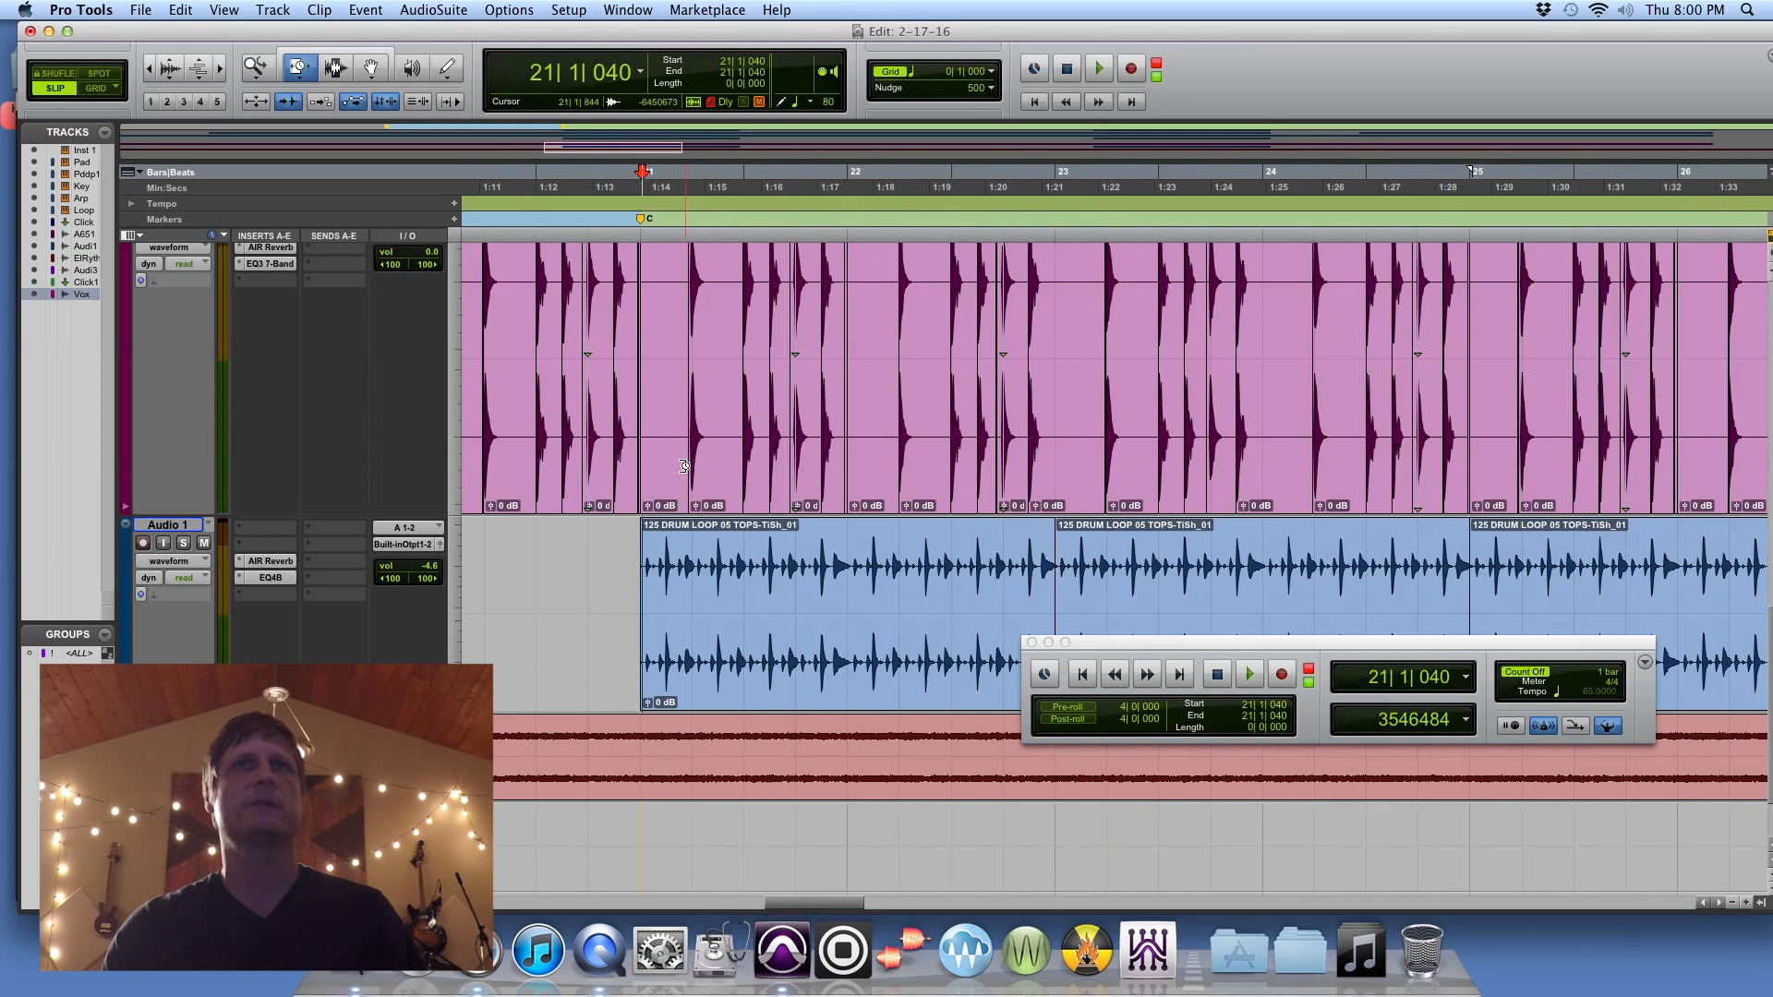
Step: Solo the AndivB-65.1 and Audio 1 drum tracks and audition them from bar 21
{"action": "scroll", "coordinate": [232, 405], "scroll_direction": "up", "scroll_amount": 2}
{"action": "left_click", "coordinate": [182, 269]}
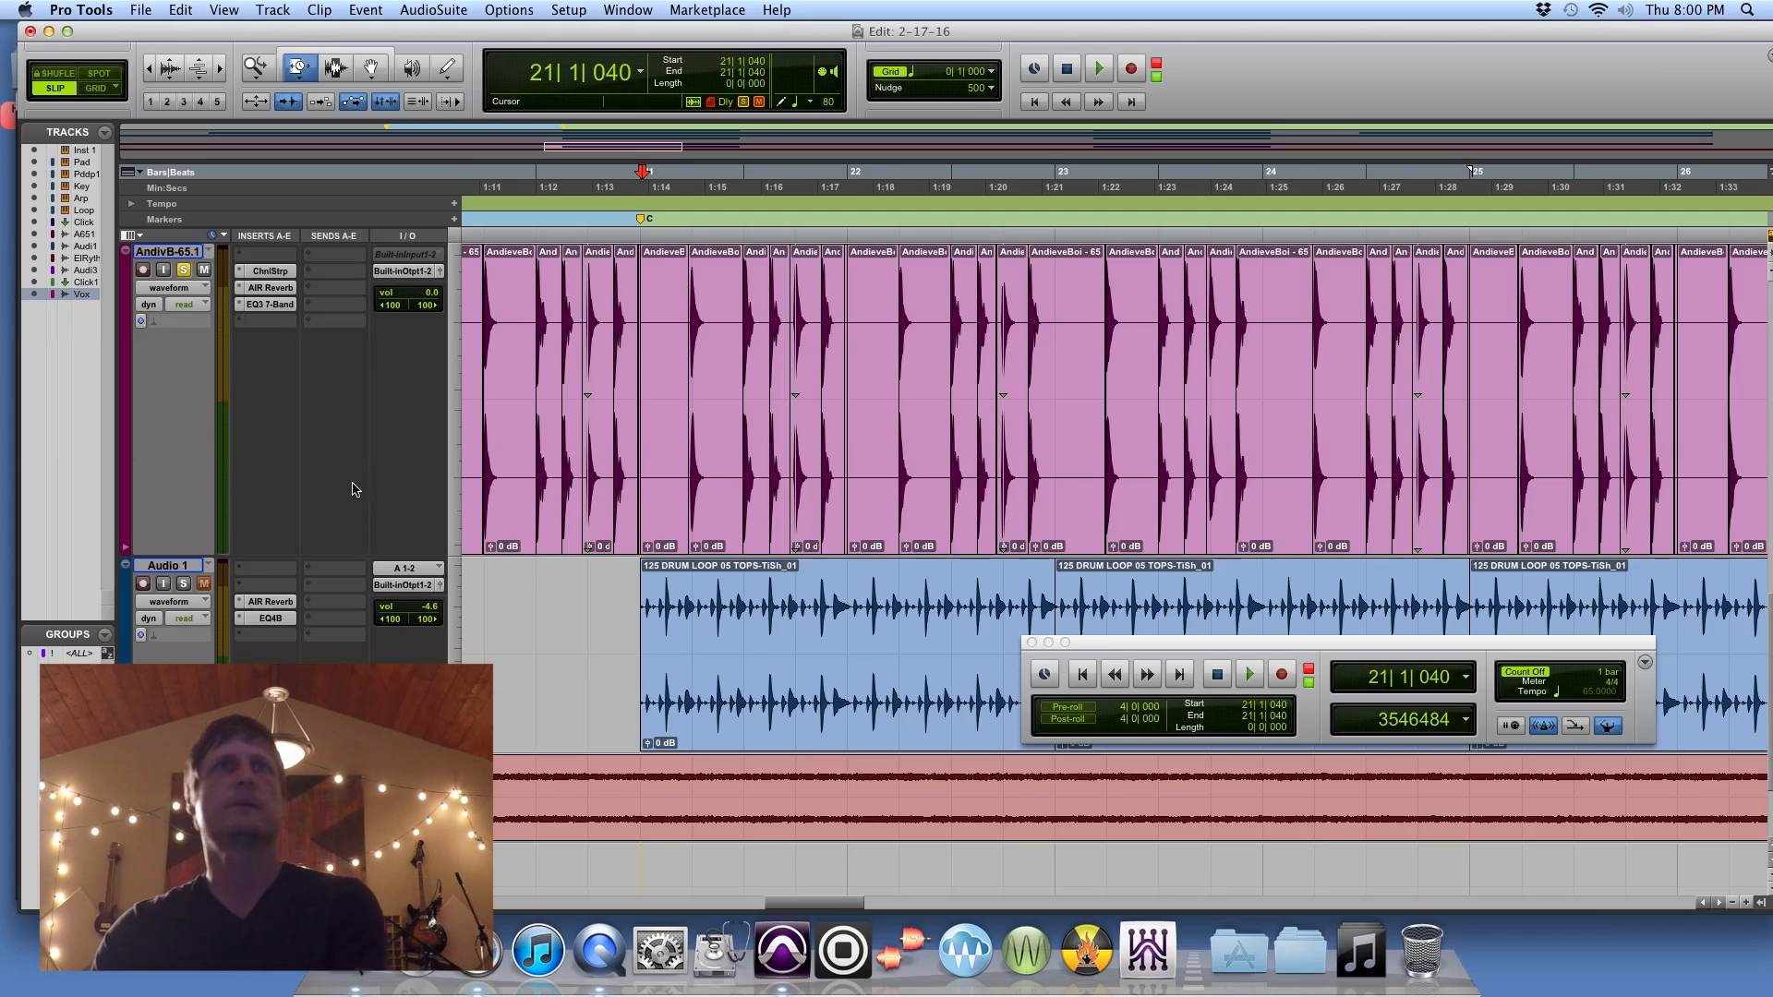
{"action": "key", "text": "space"}
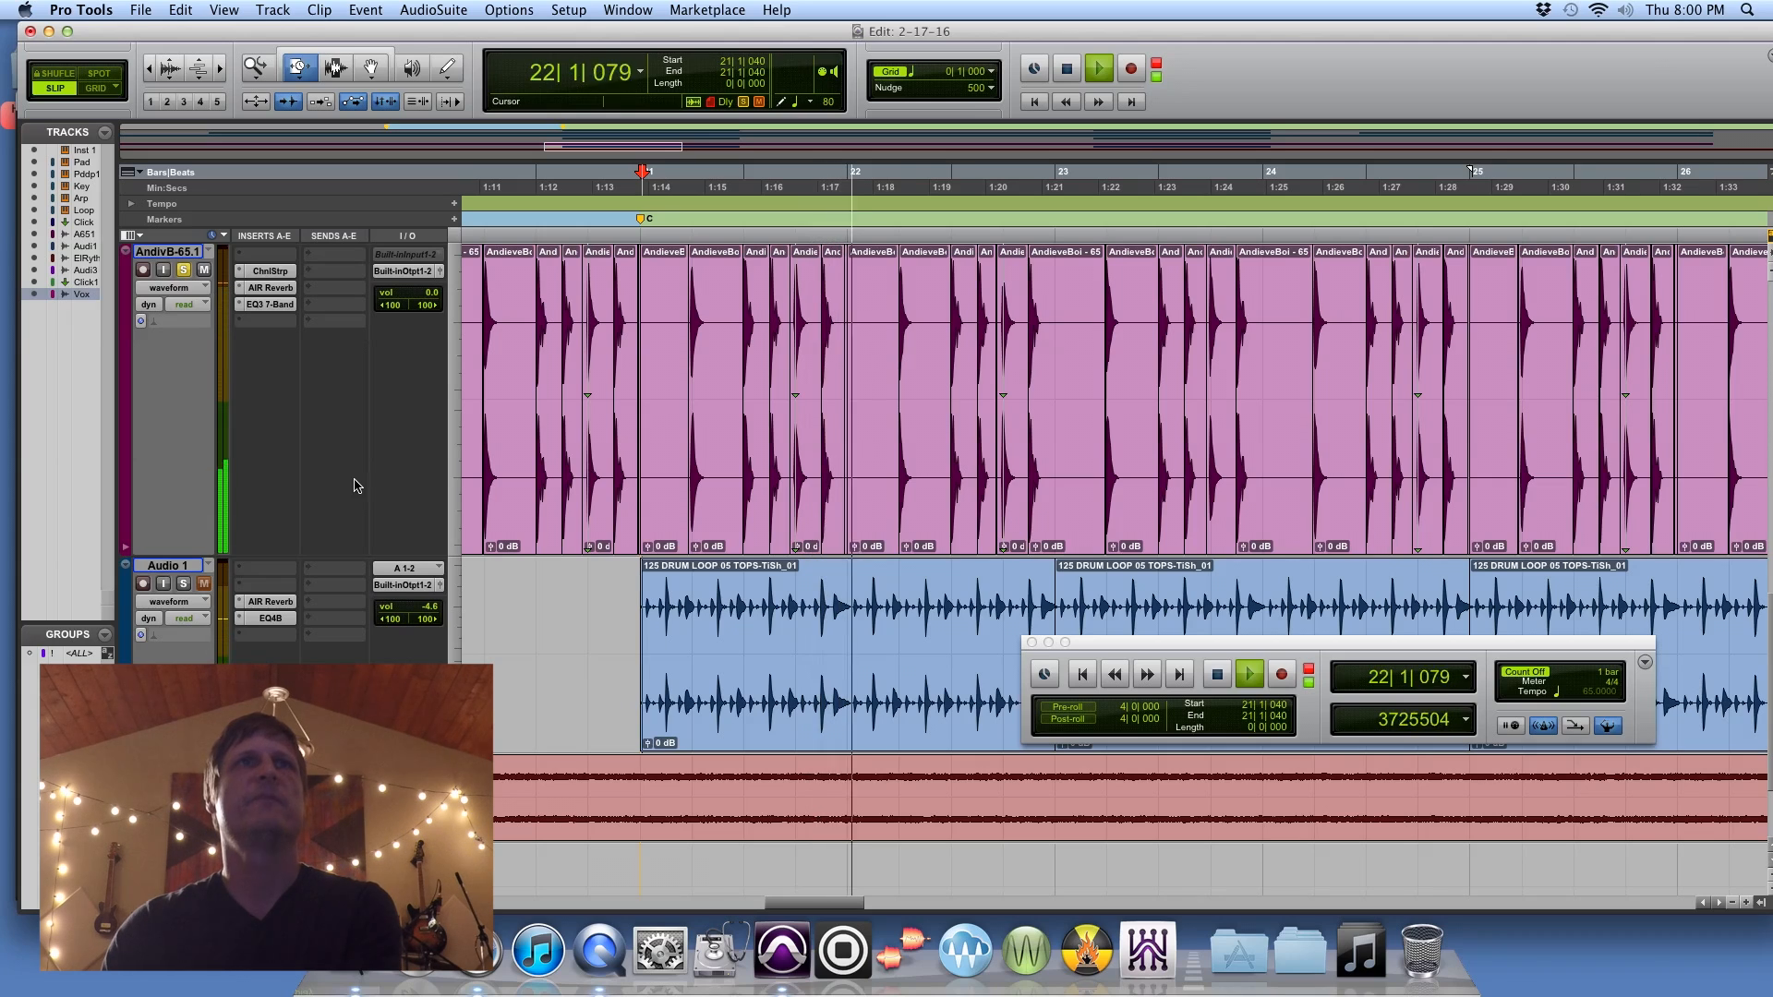
{"action": "key", "text": "space"}
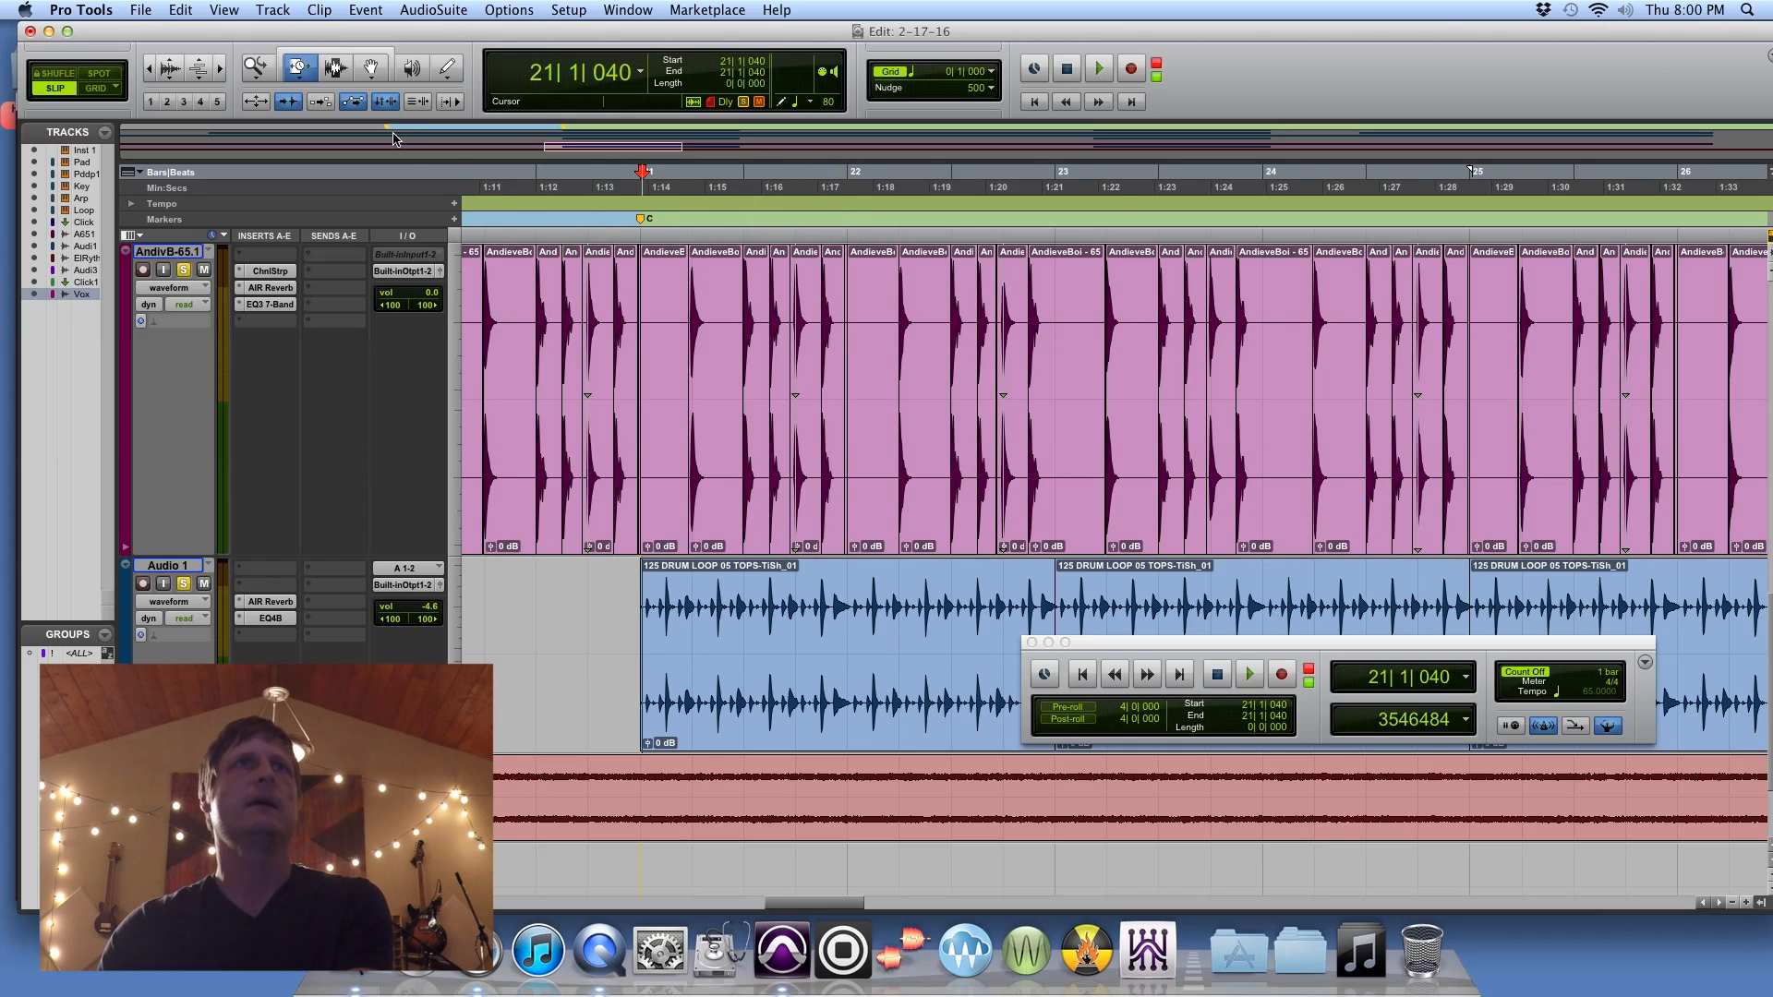
Step: Play the soloed drum tracks from bar 21 again and inspect the AIR Reverb settings on Audio 1
{"action": "left_click_drag", "start_coordinate": [297, 68], "coordinate": [341, 66]}
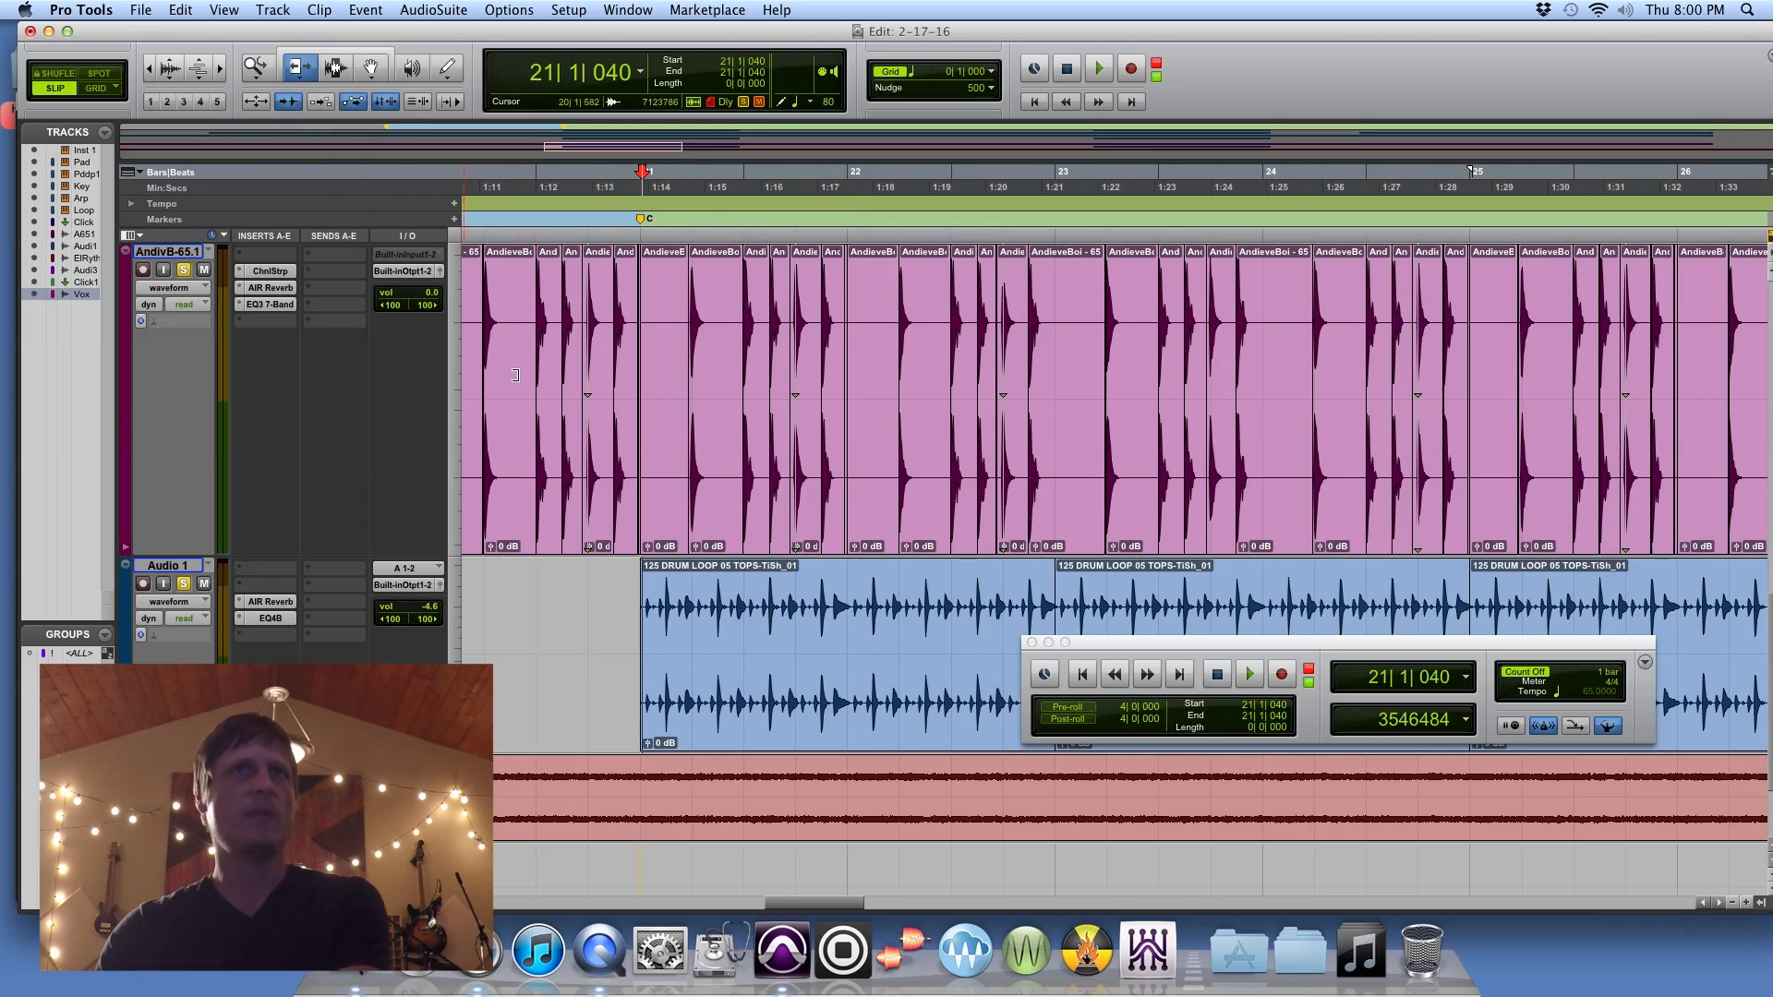
{"action": "key", "text": "space"}
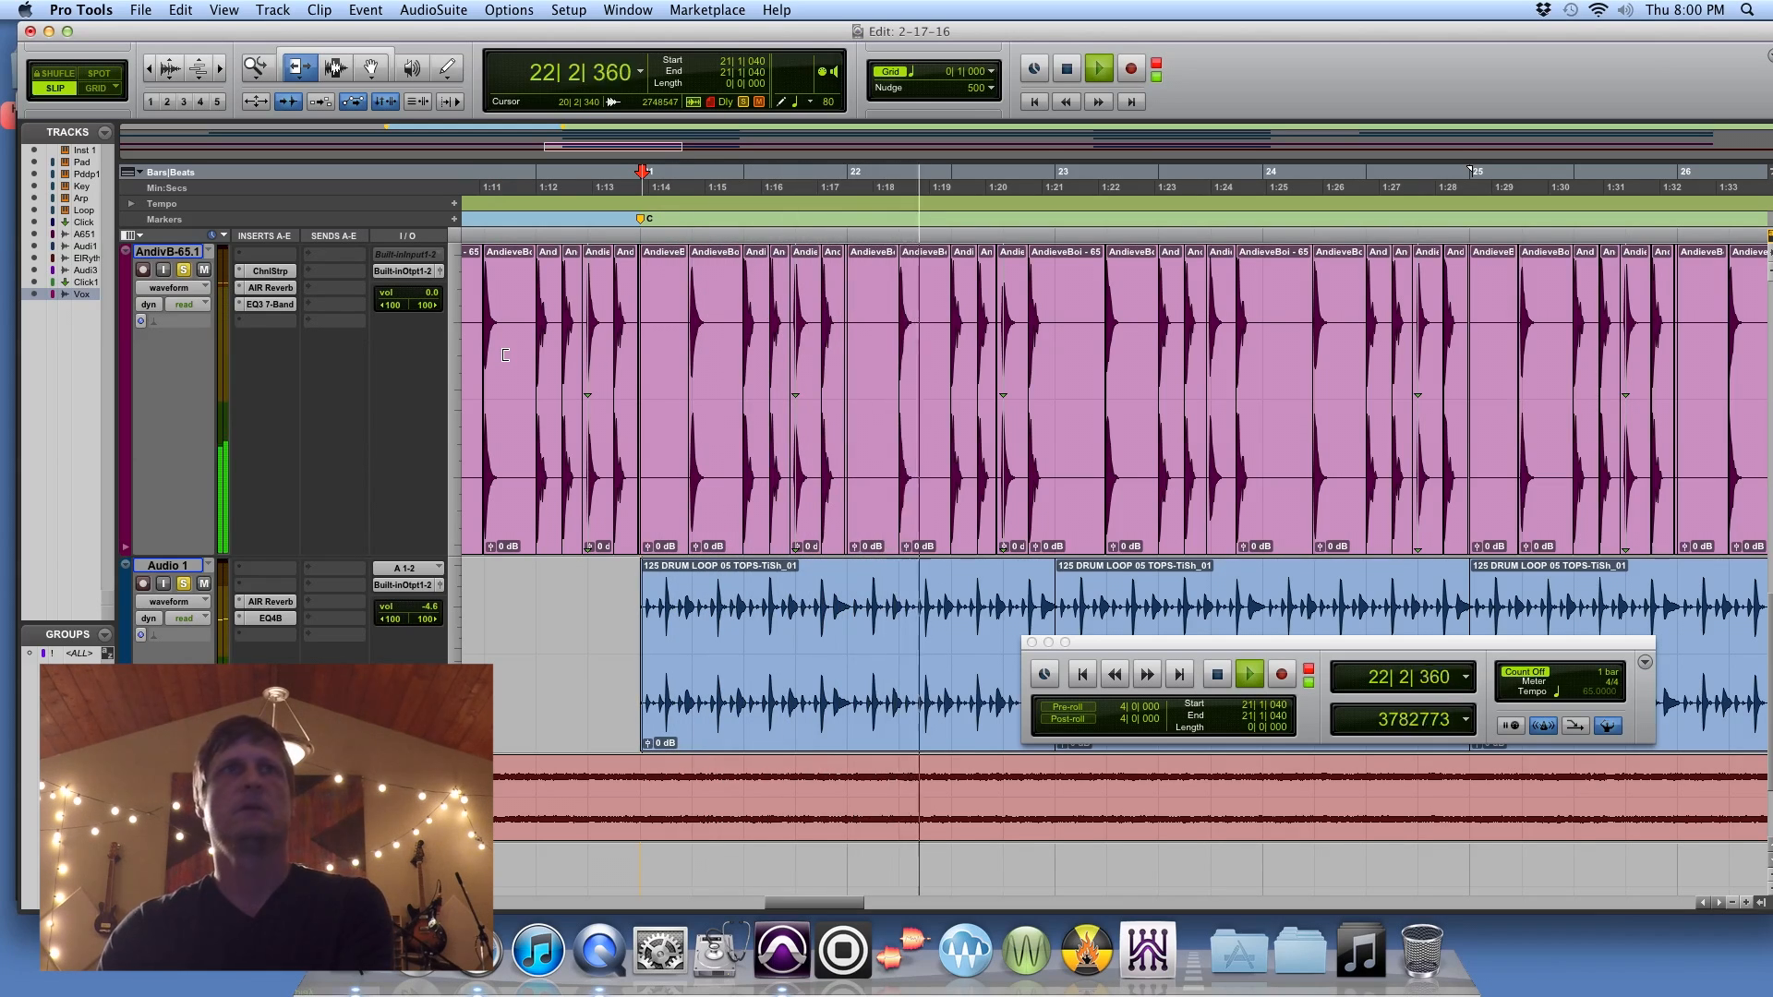
{"action": "key", "text": "space"}
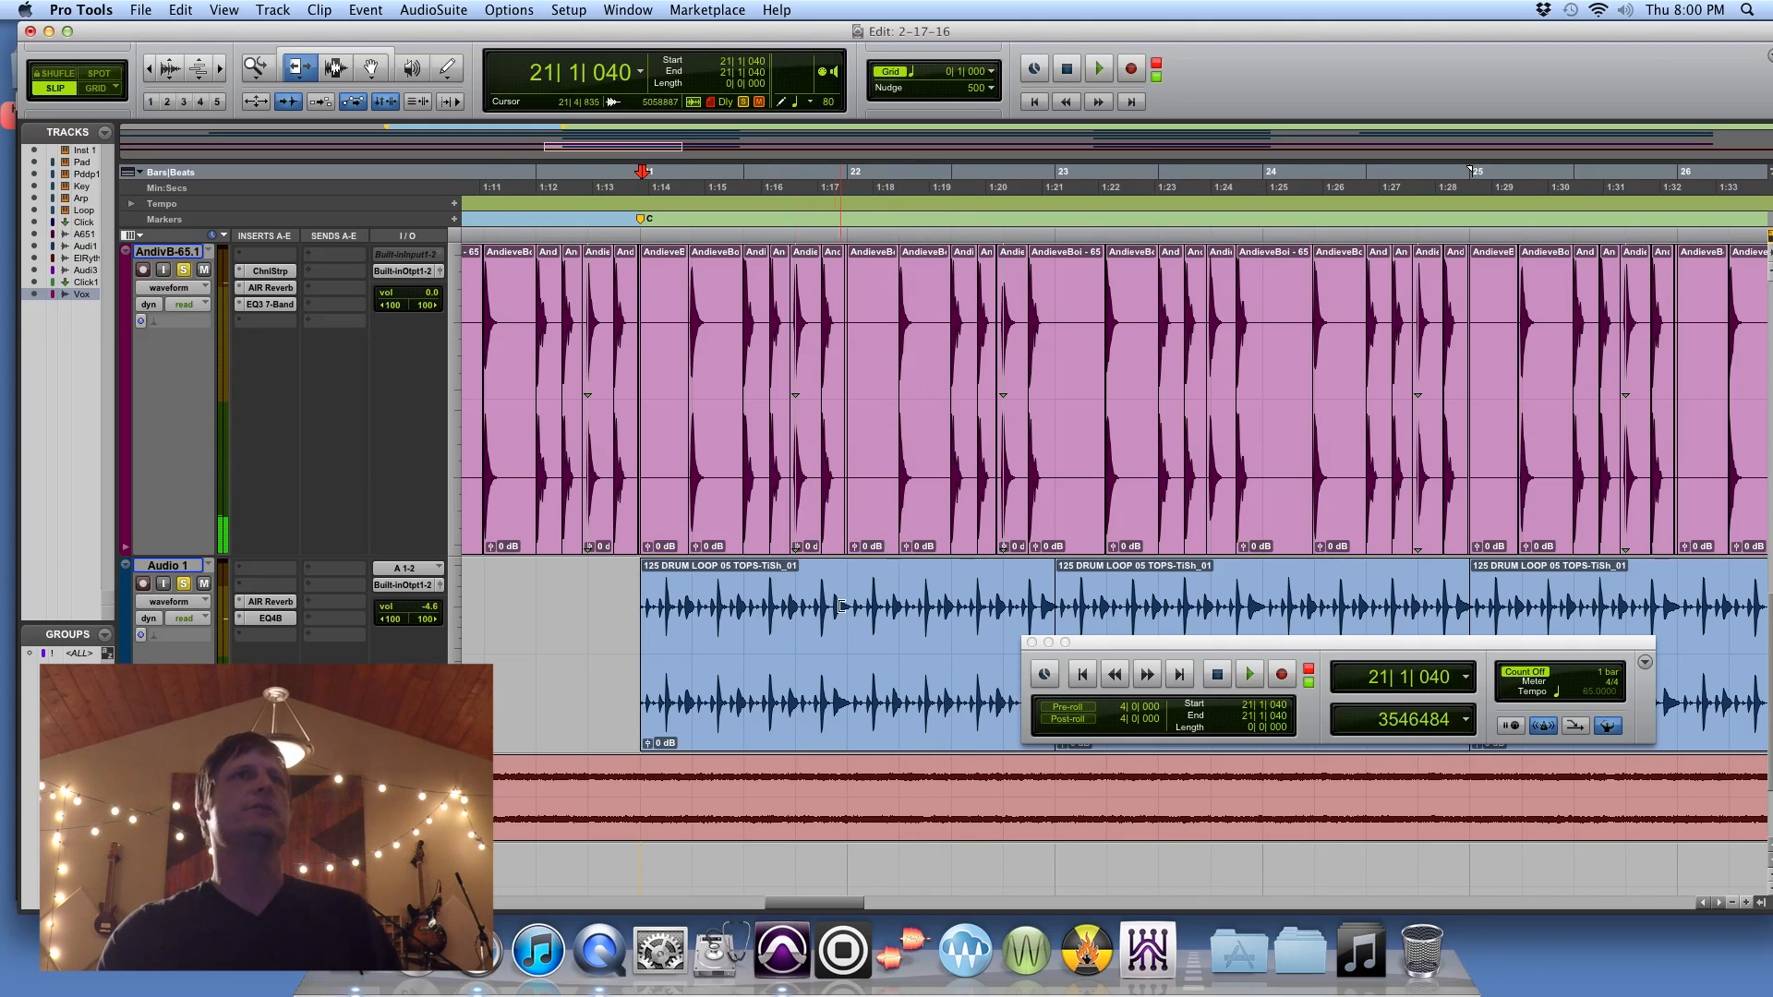
{"action": "left_click", "coordinate": [270, 601]}
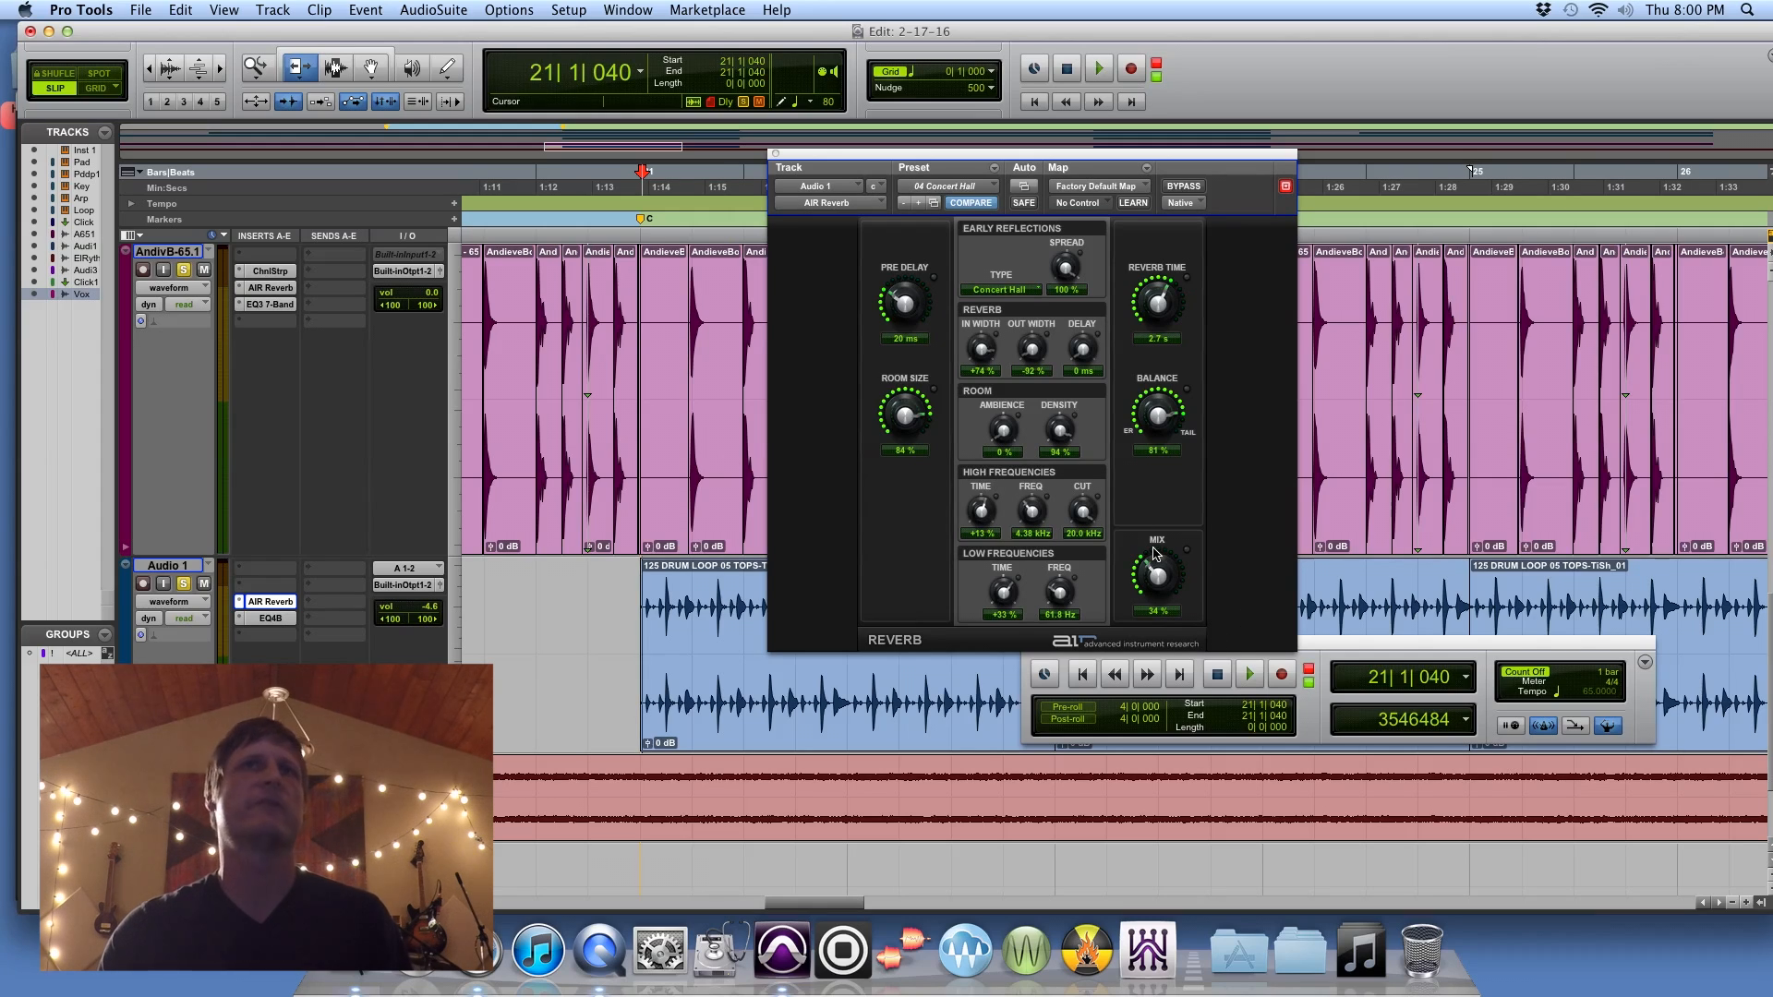
{"action": "left_click", "coordinate": [775, 155]}
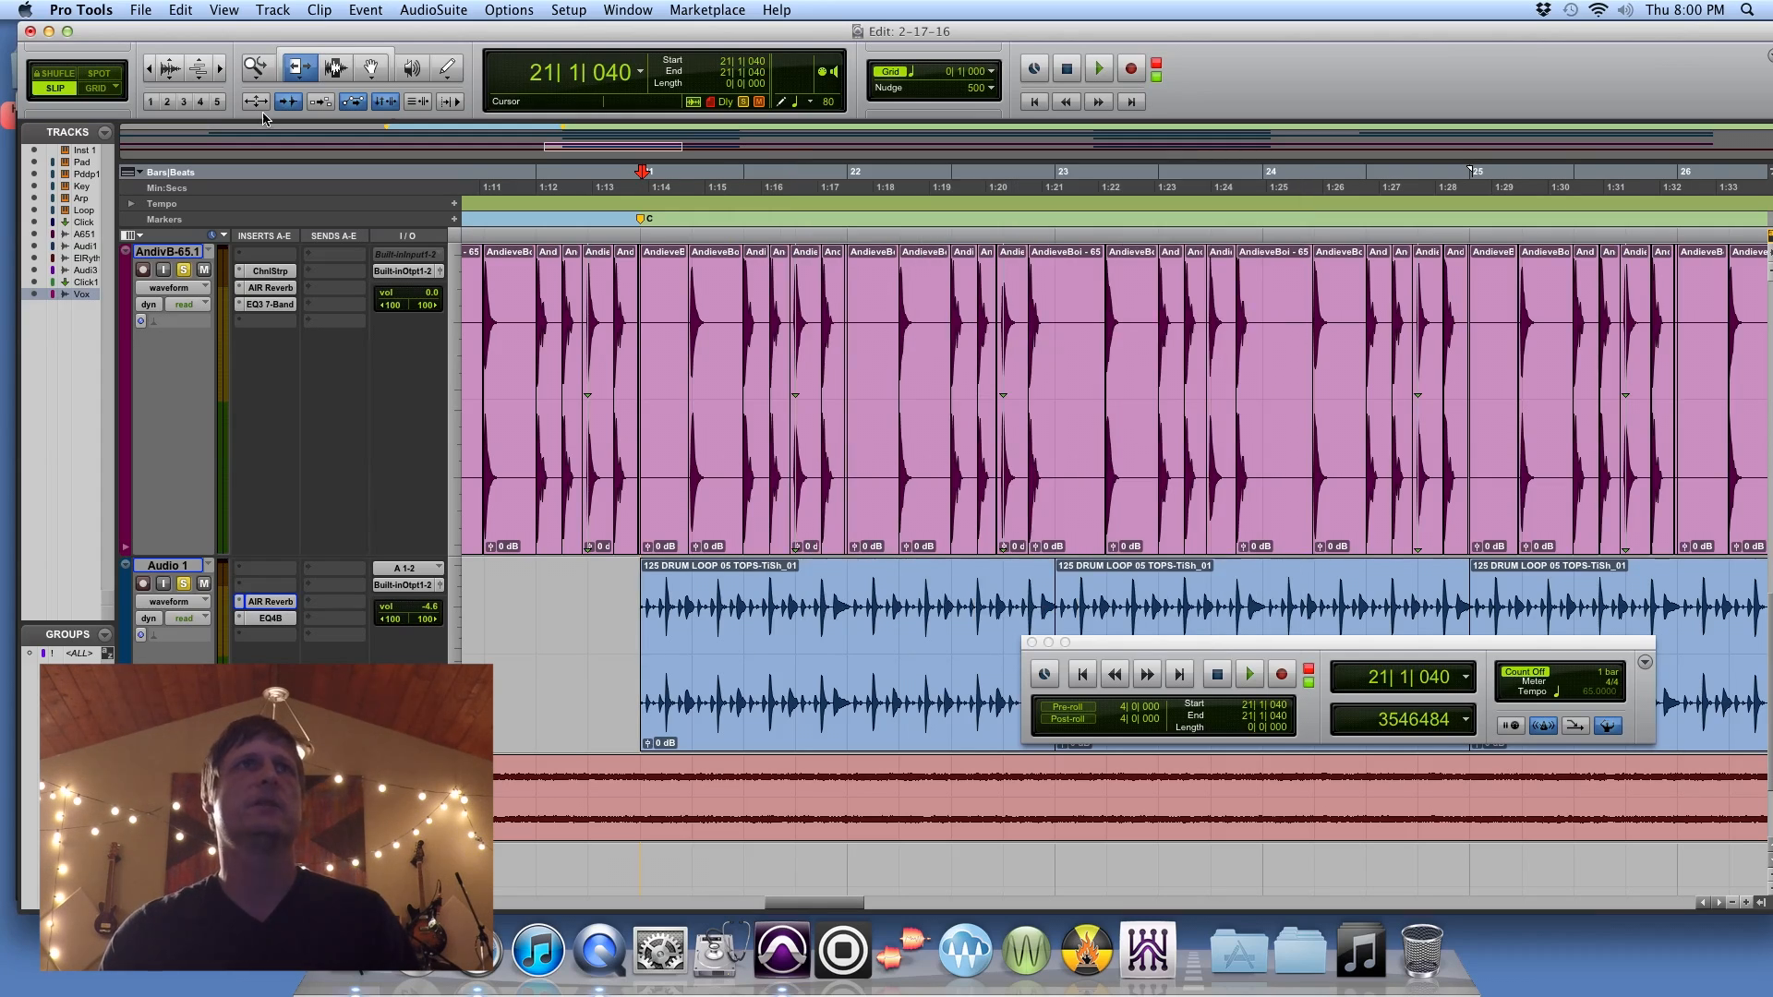
Step: Clear the solo on the AndivB-65.1 and Audio 1 tracks and return to the start of the session
{"action": "left_click", "coordinate": [146, 70]}
{"action": "left_click", "coordinate": [146, 70]}
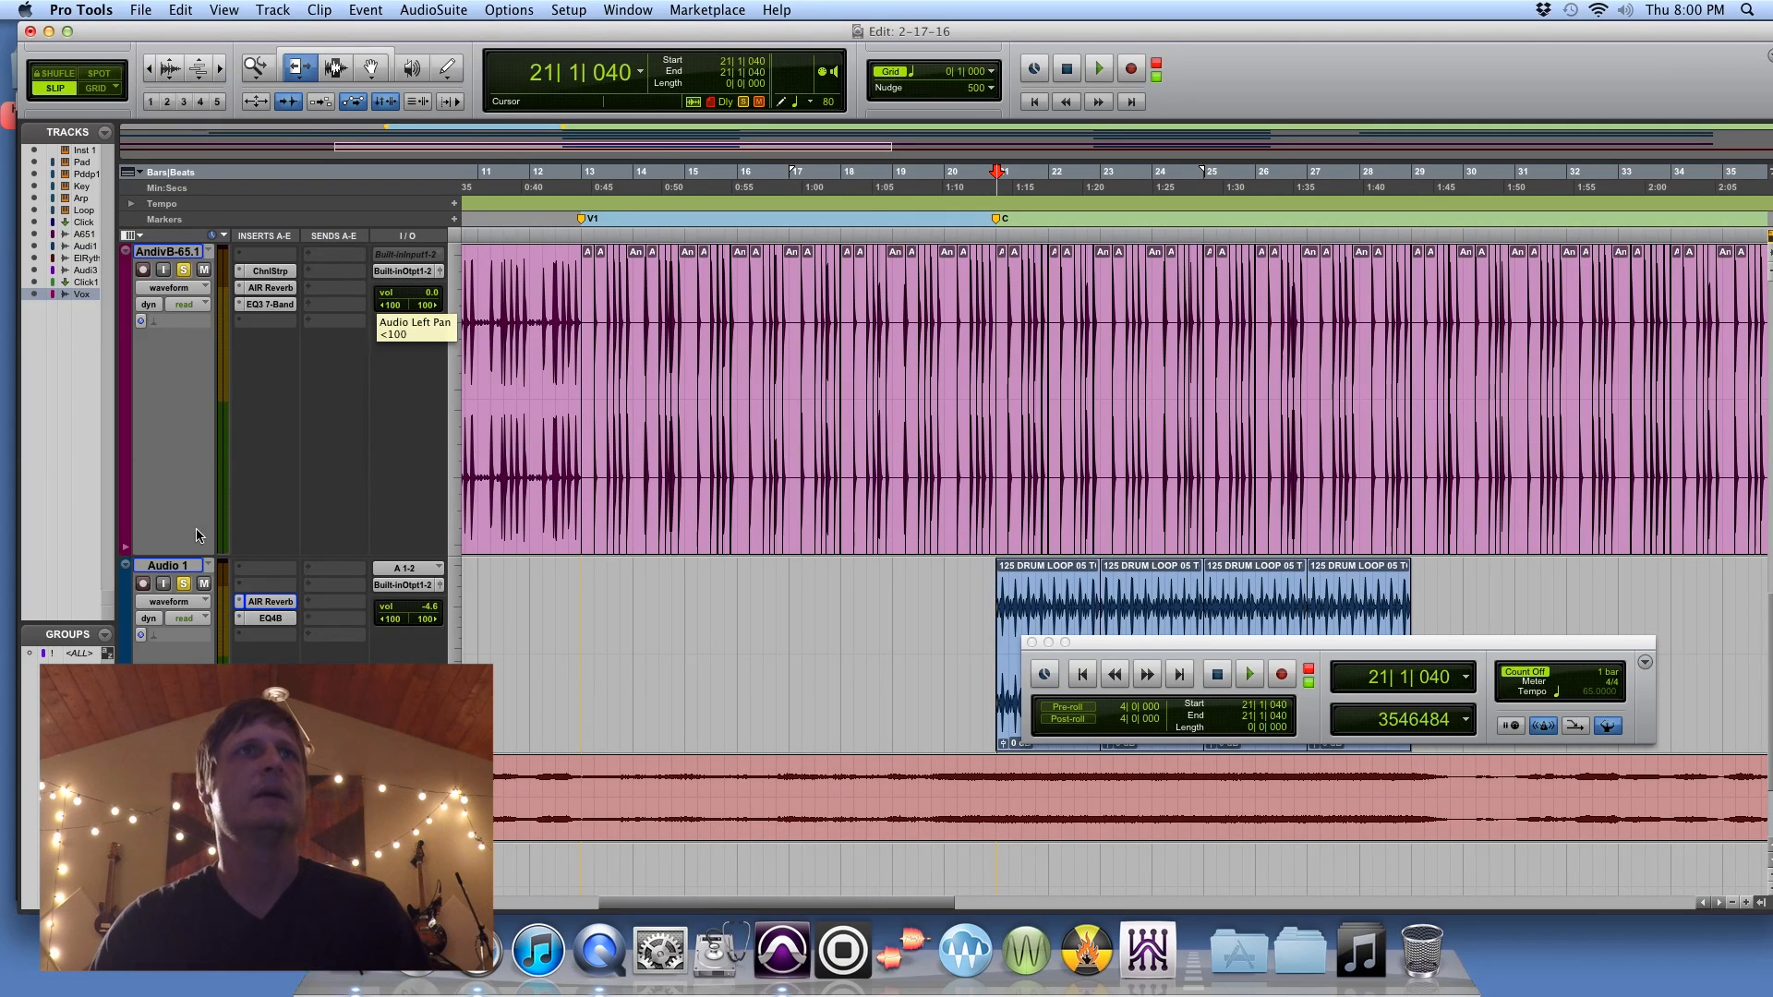
{"action": "left_click", "coordinate": [183, 584]}
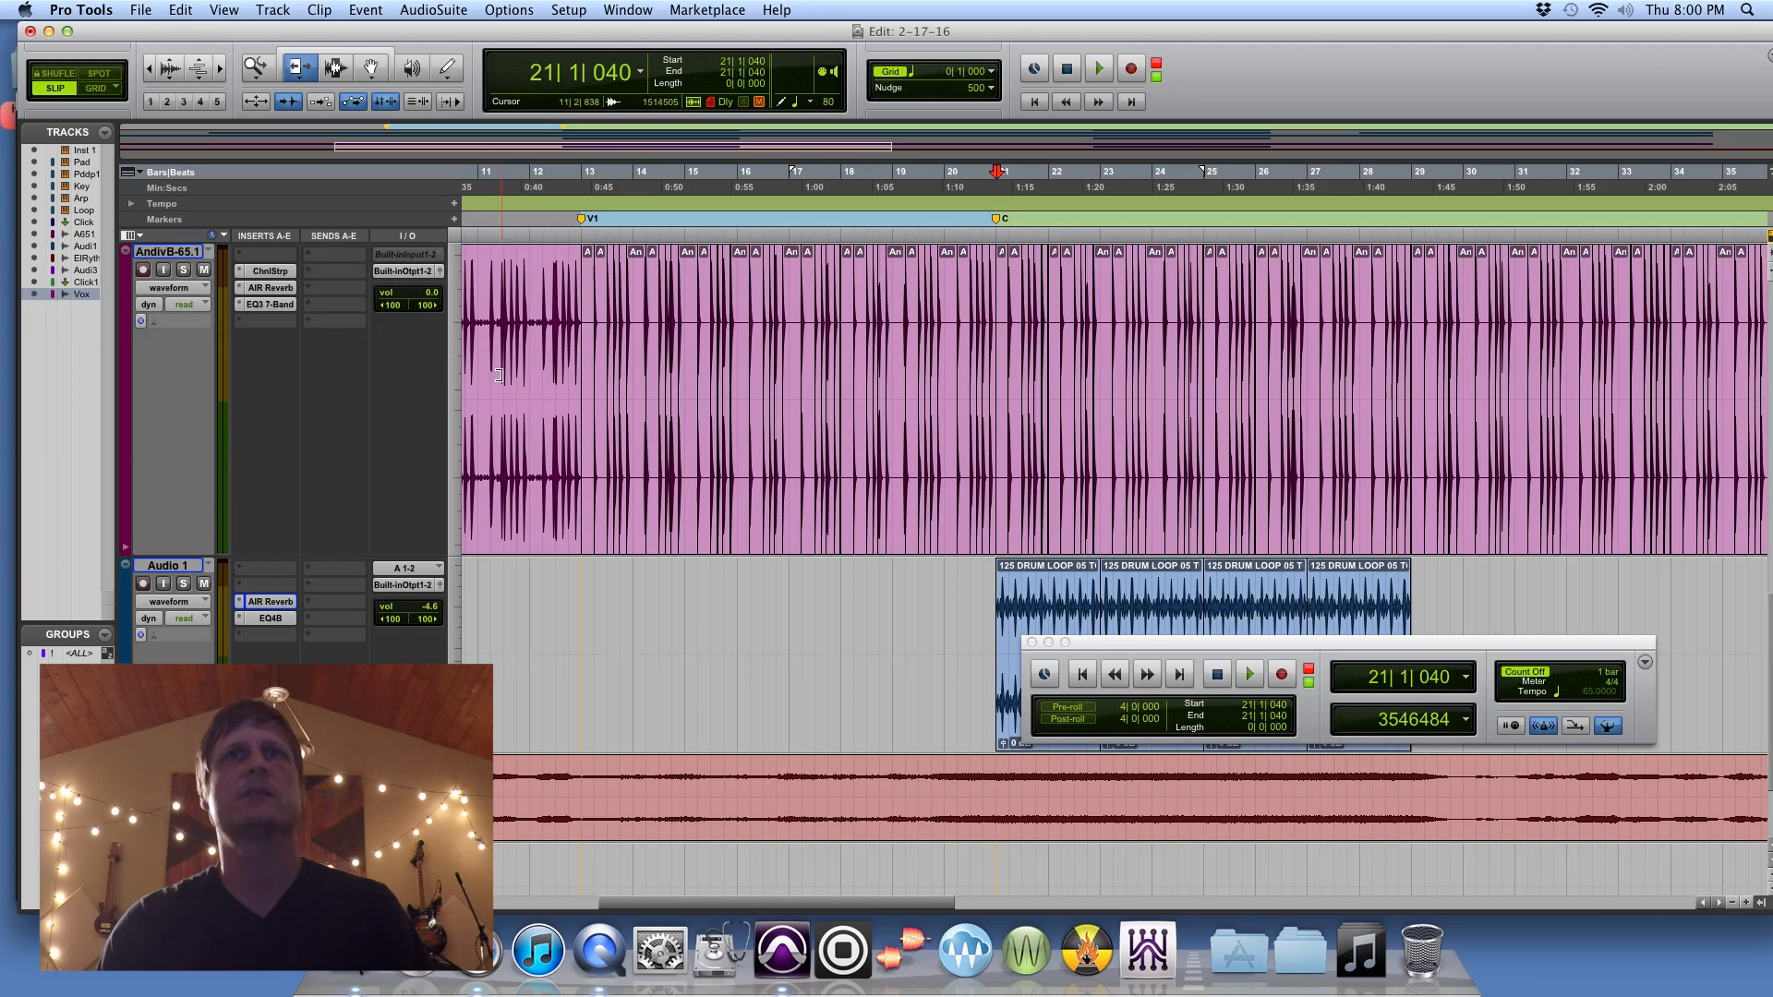
{"action": "left_click", "coordinate": [1084, 675]}
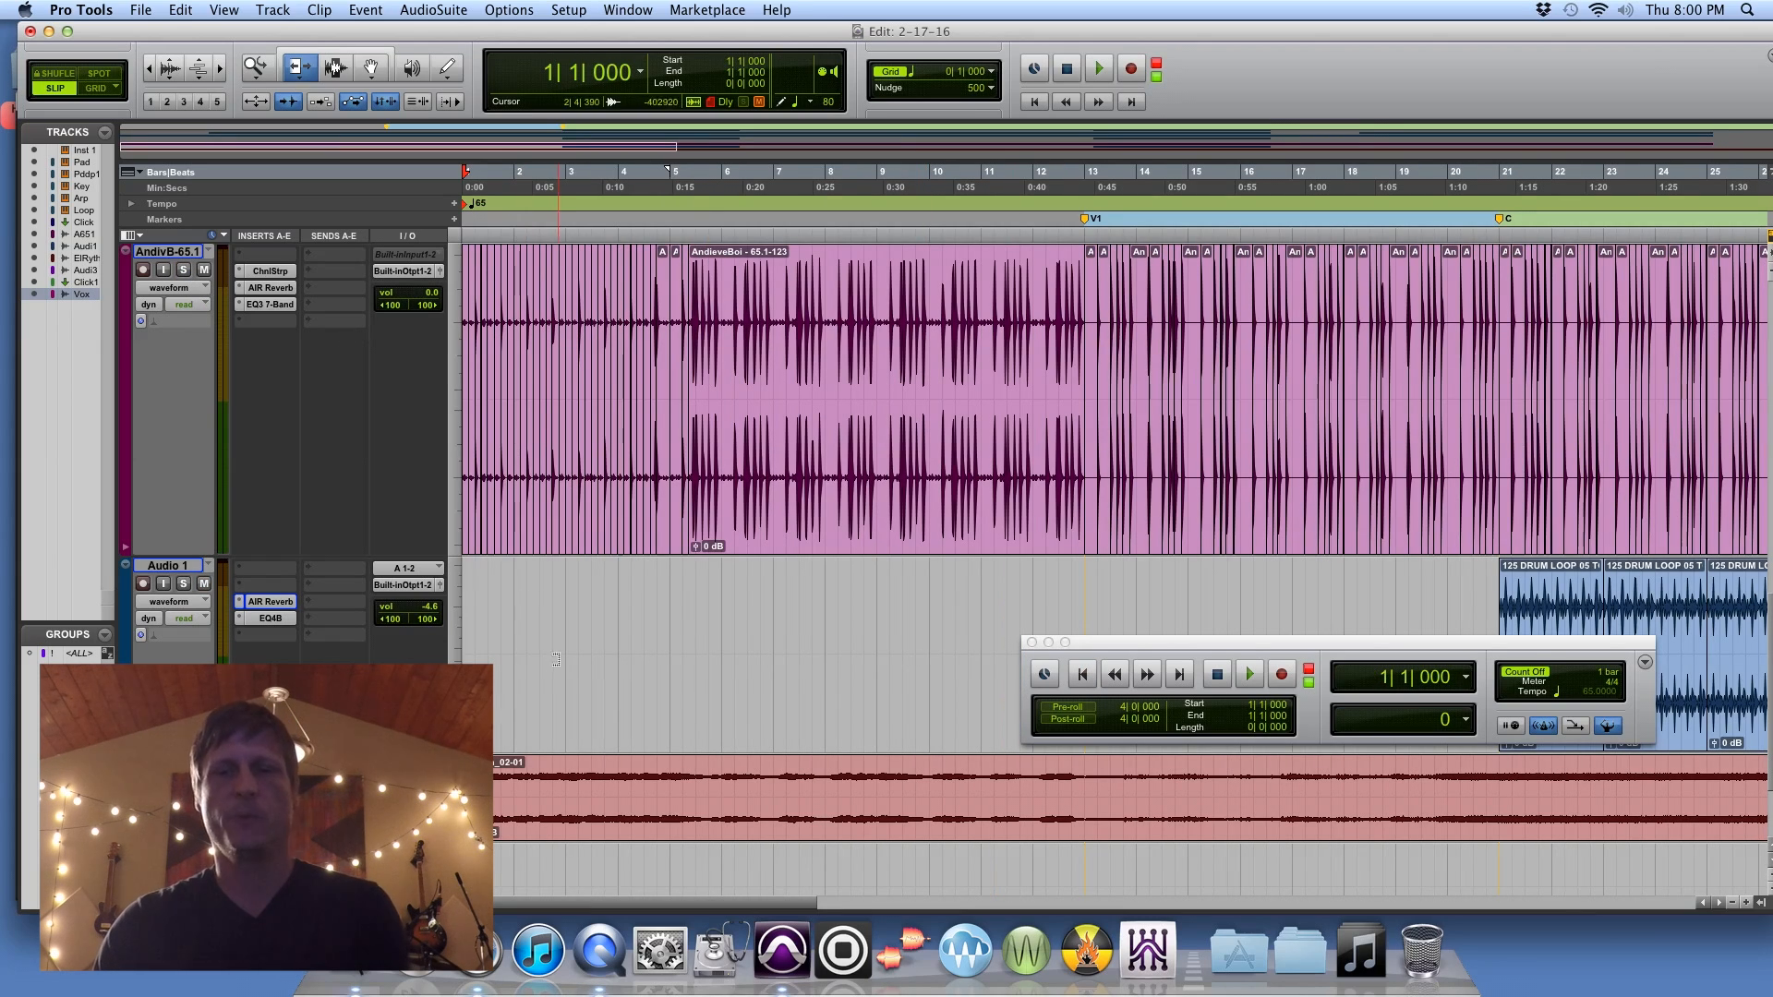
Step: Play the opening bars of the session and bring up the Workspace browser
{"action": "scroll", "coordinate": [590, 652], "scroll_direction": "up", "scroll_amount": 3}
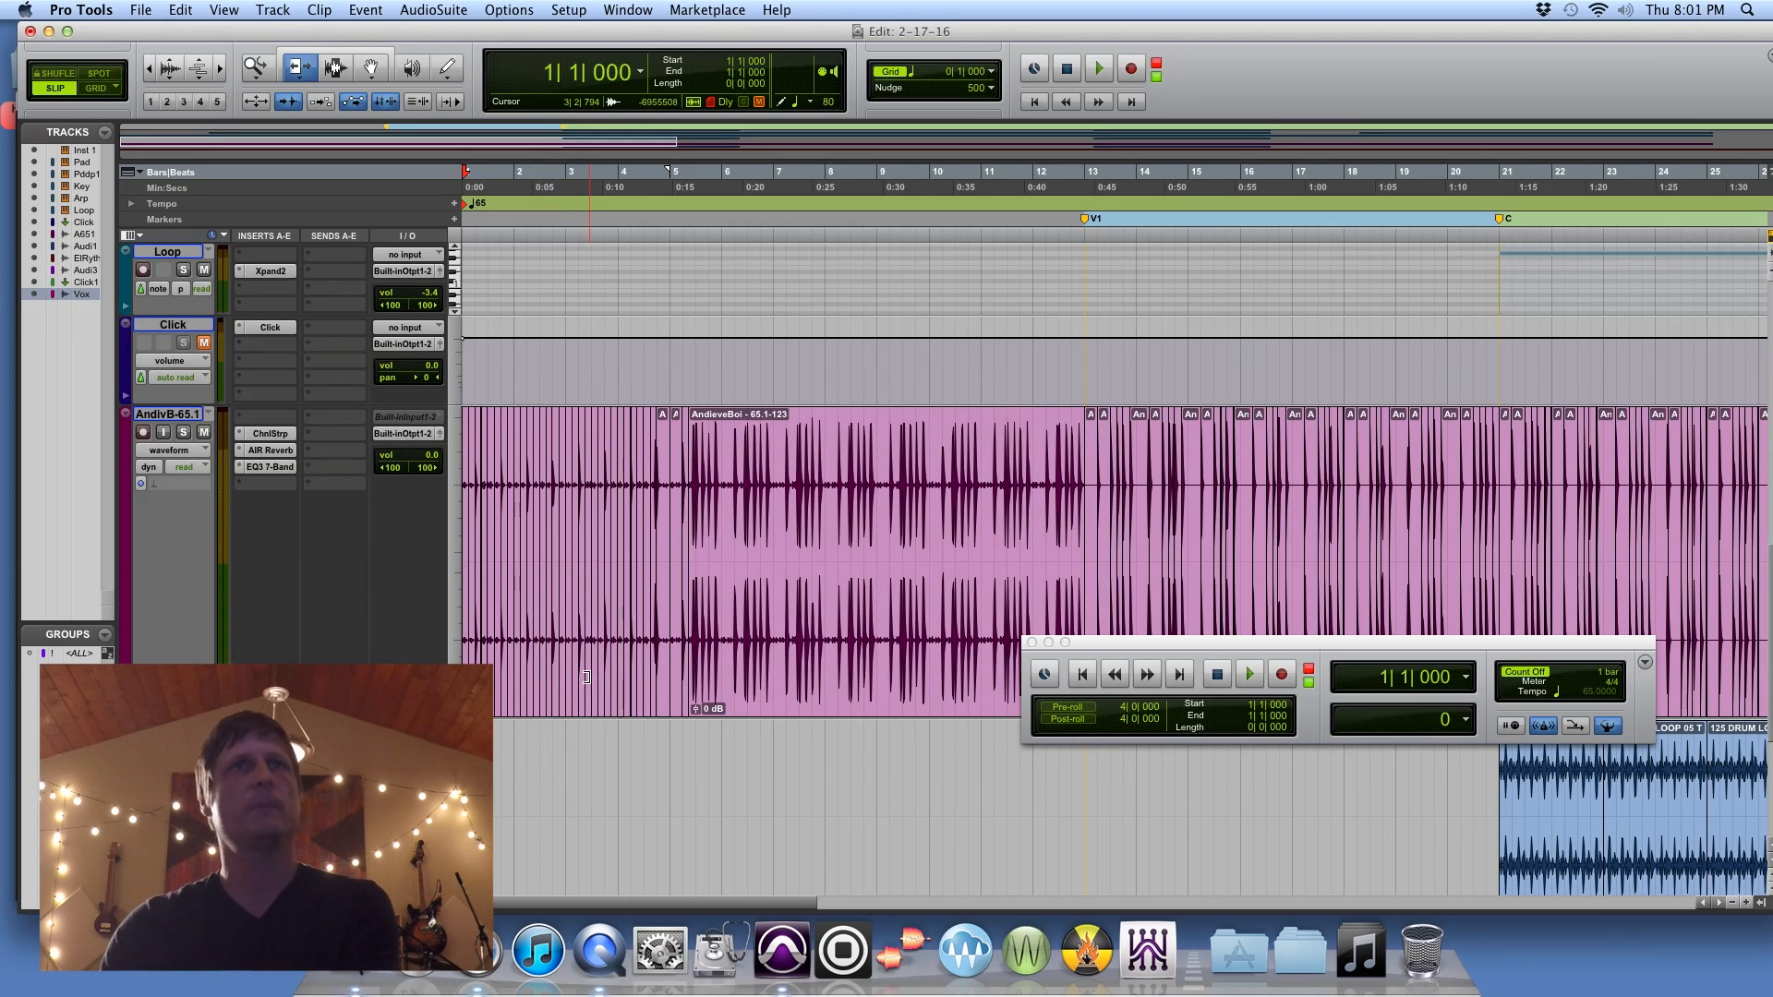
{"action": "scroll", "coordinate": [585, 677], "scroll_direction": "down", "scroll_amount": 4}
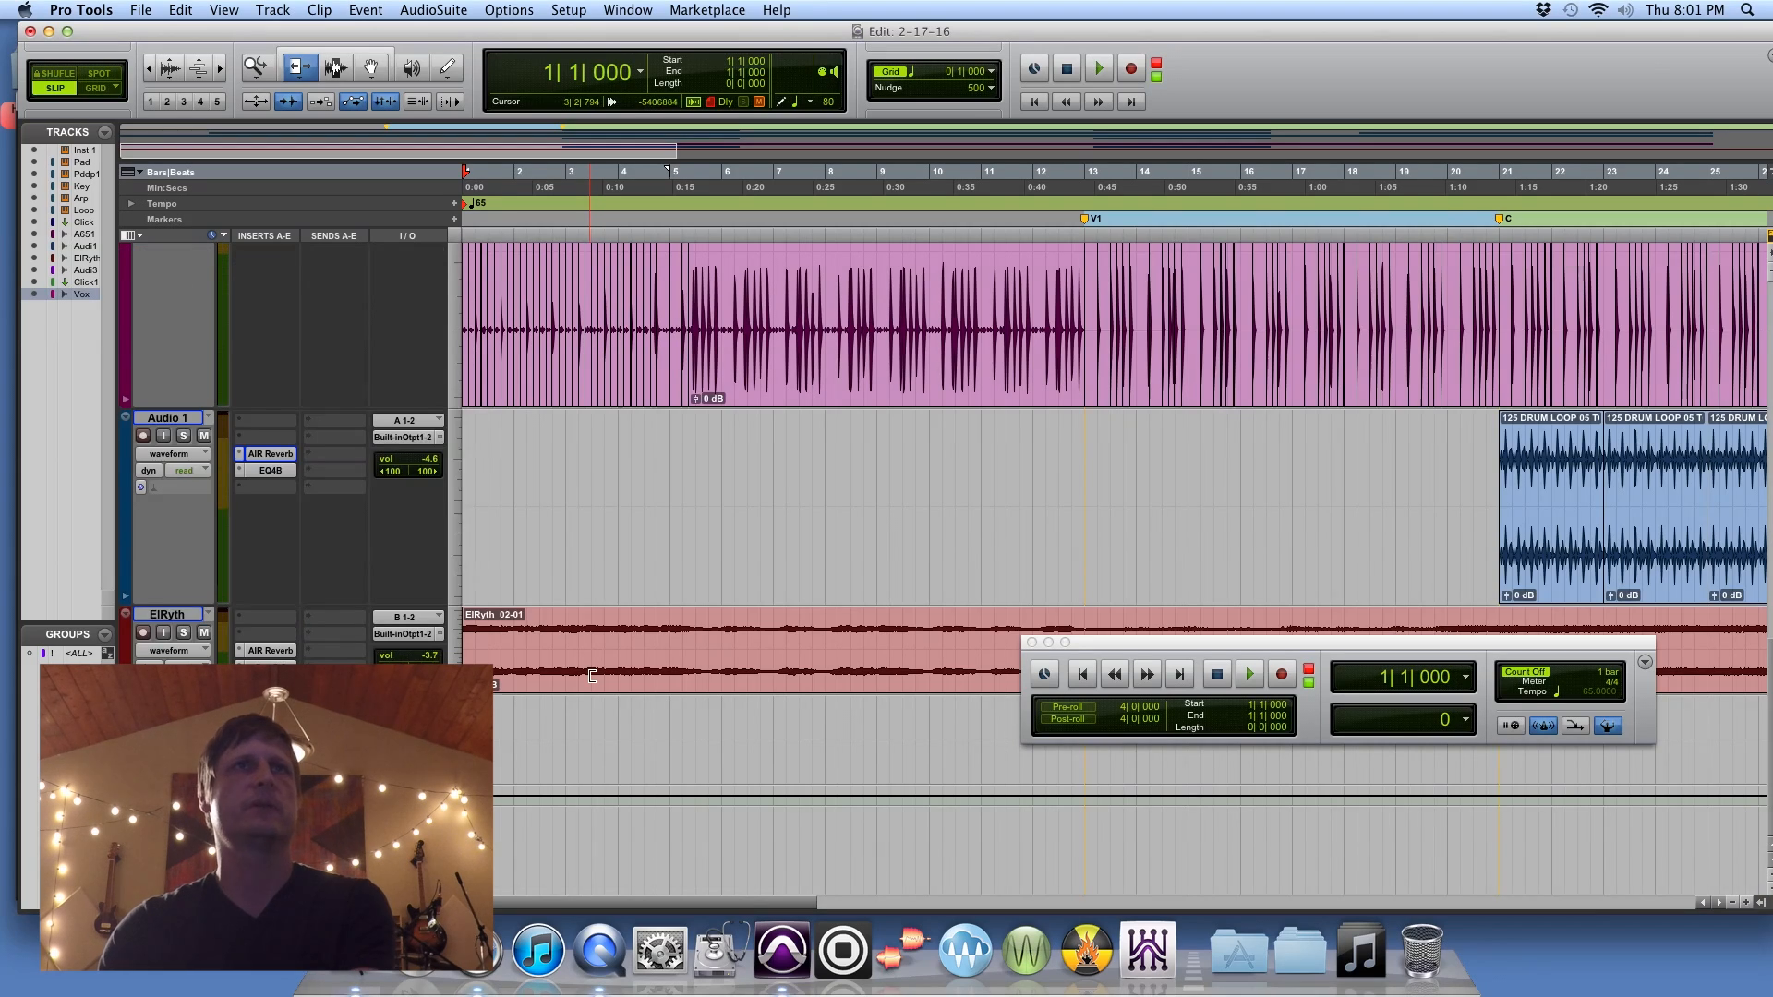
{"action": "scroll", "coordinate": [592, 676], "scroll_direction": "up", "scroll_amount": 3}
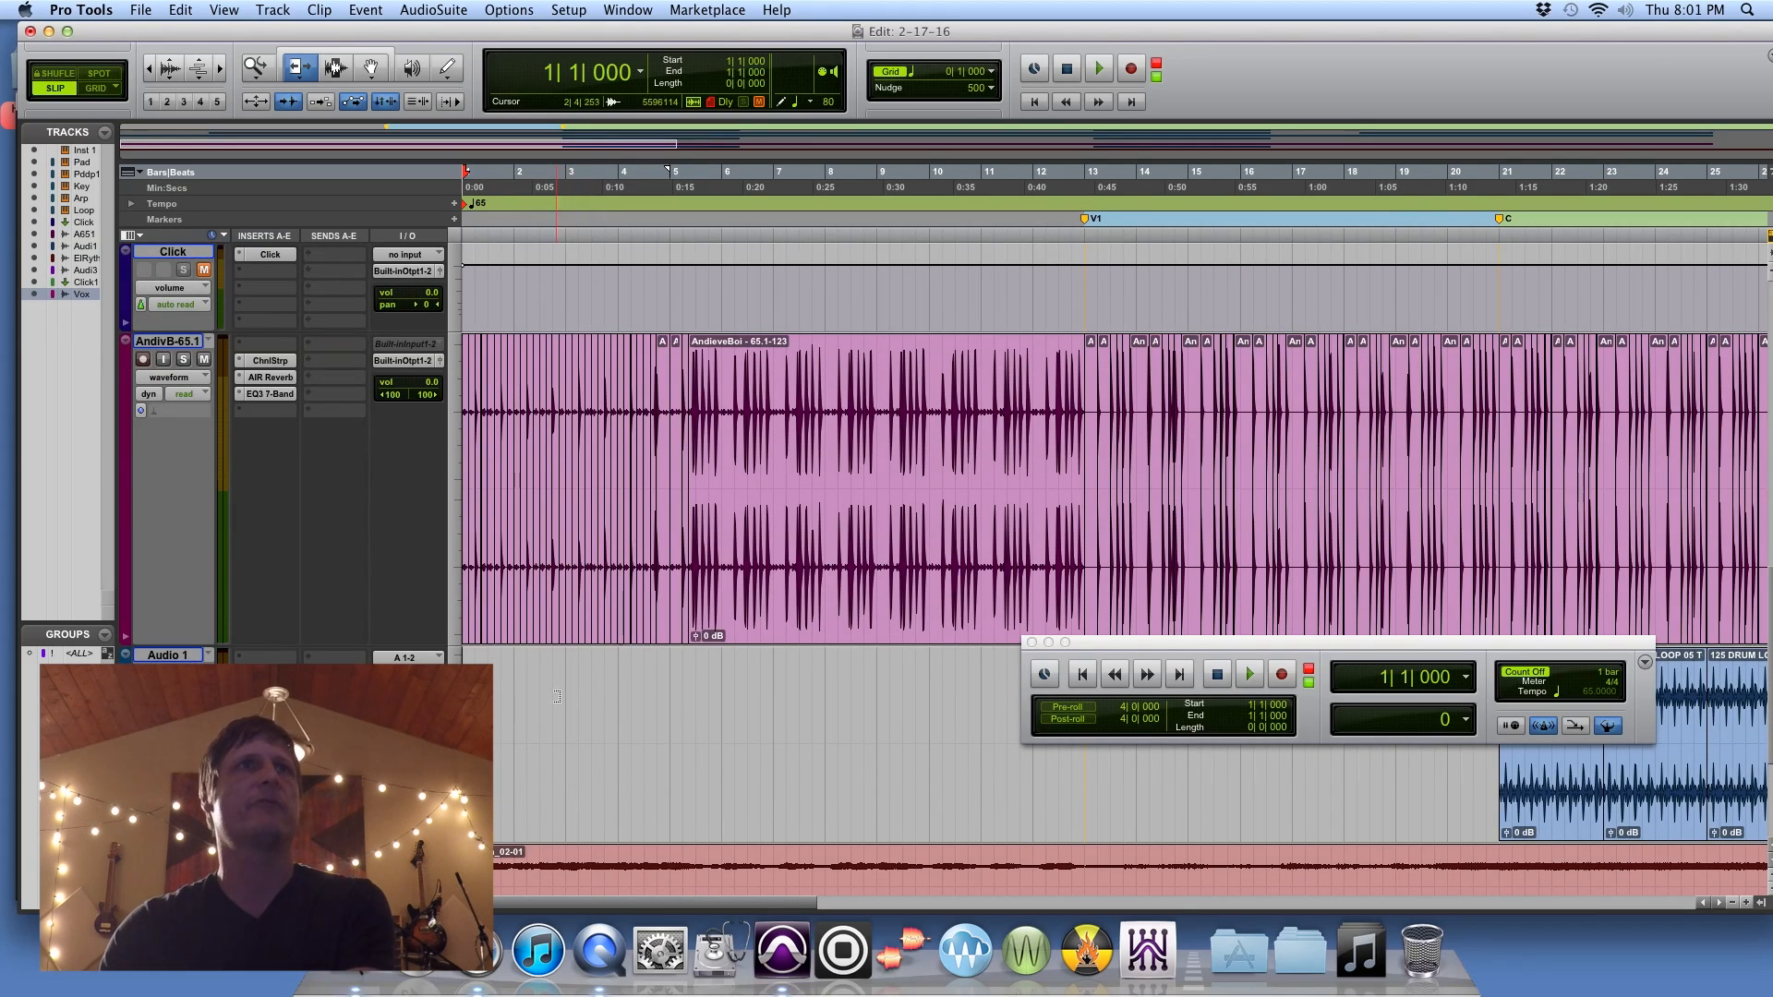
{"action": "key", "text": "space"}
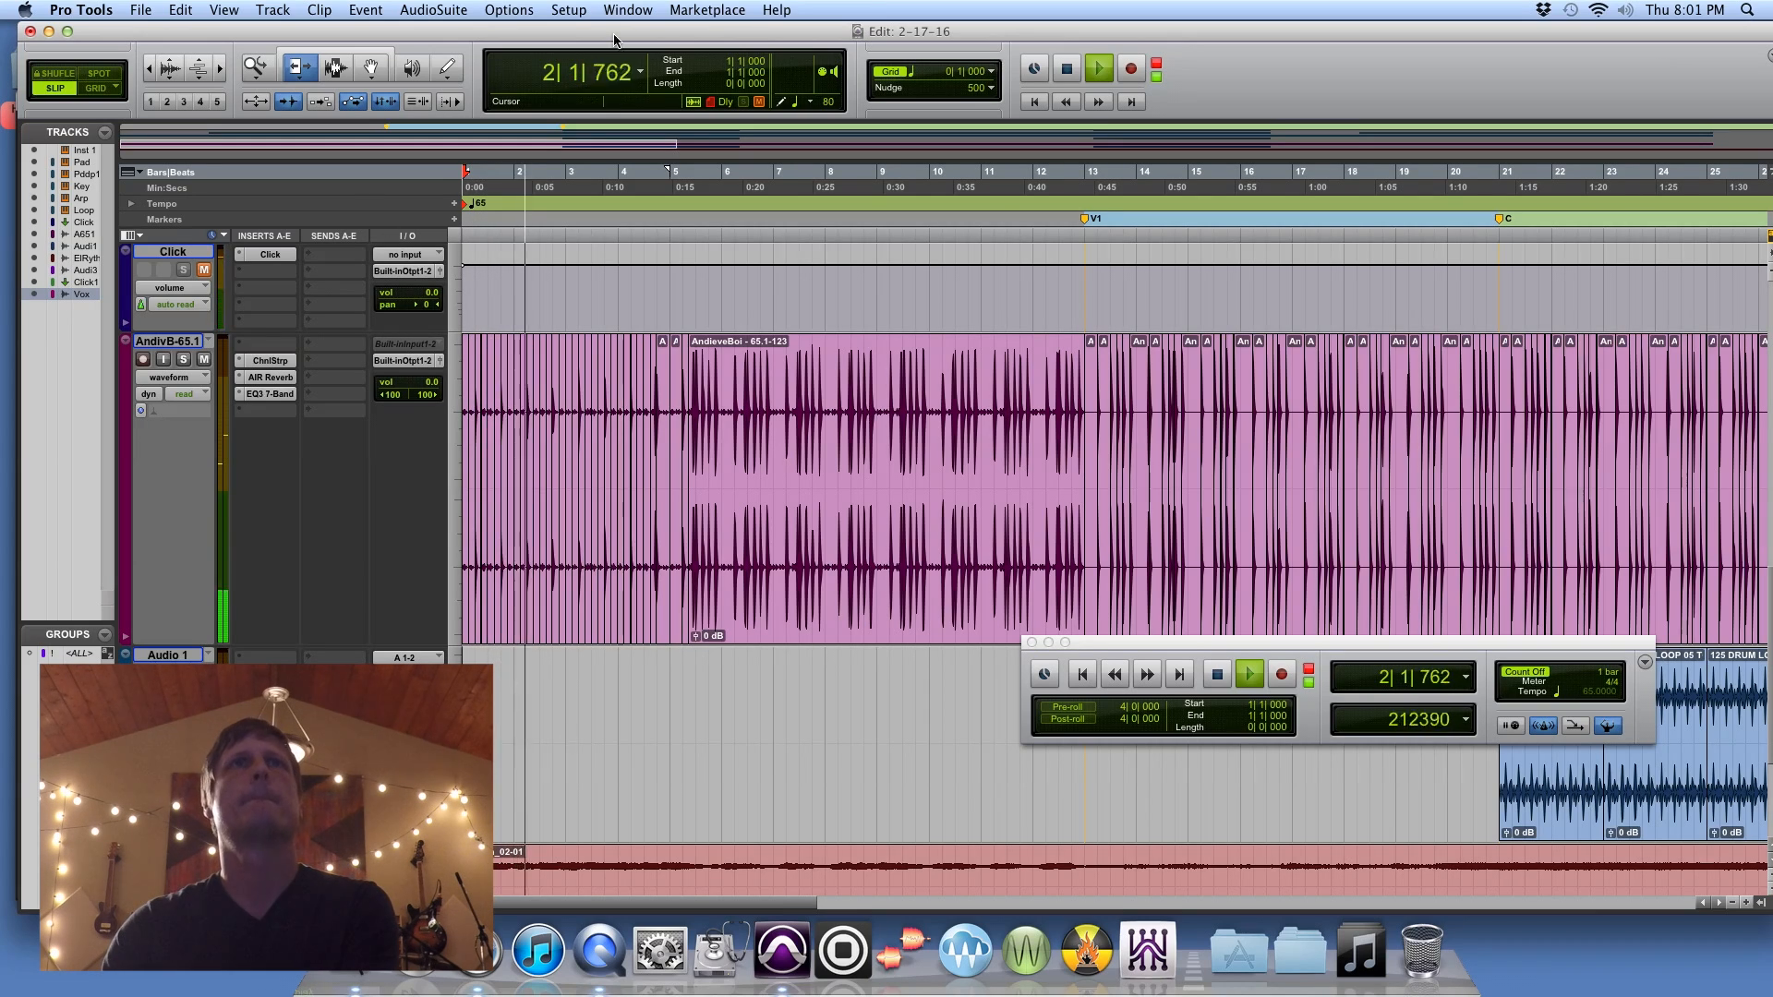
{"action": "left_click", "coordinate": [628, 10]}
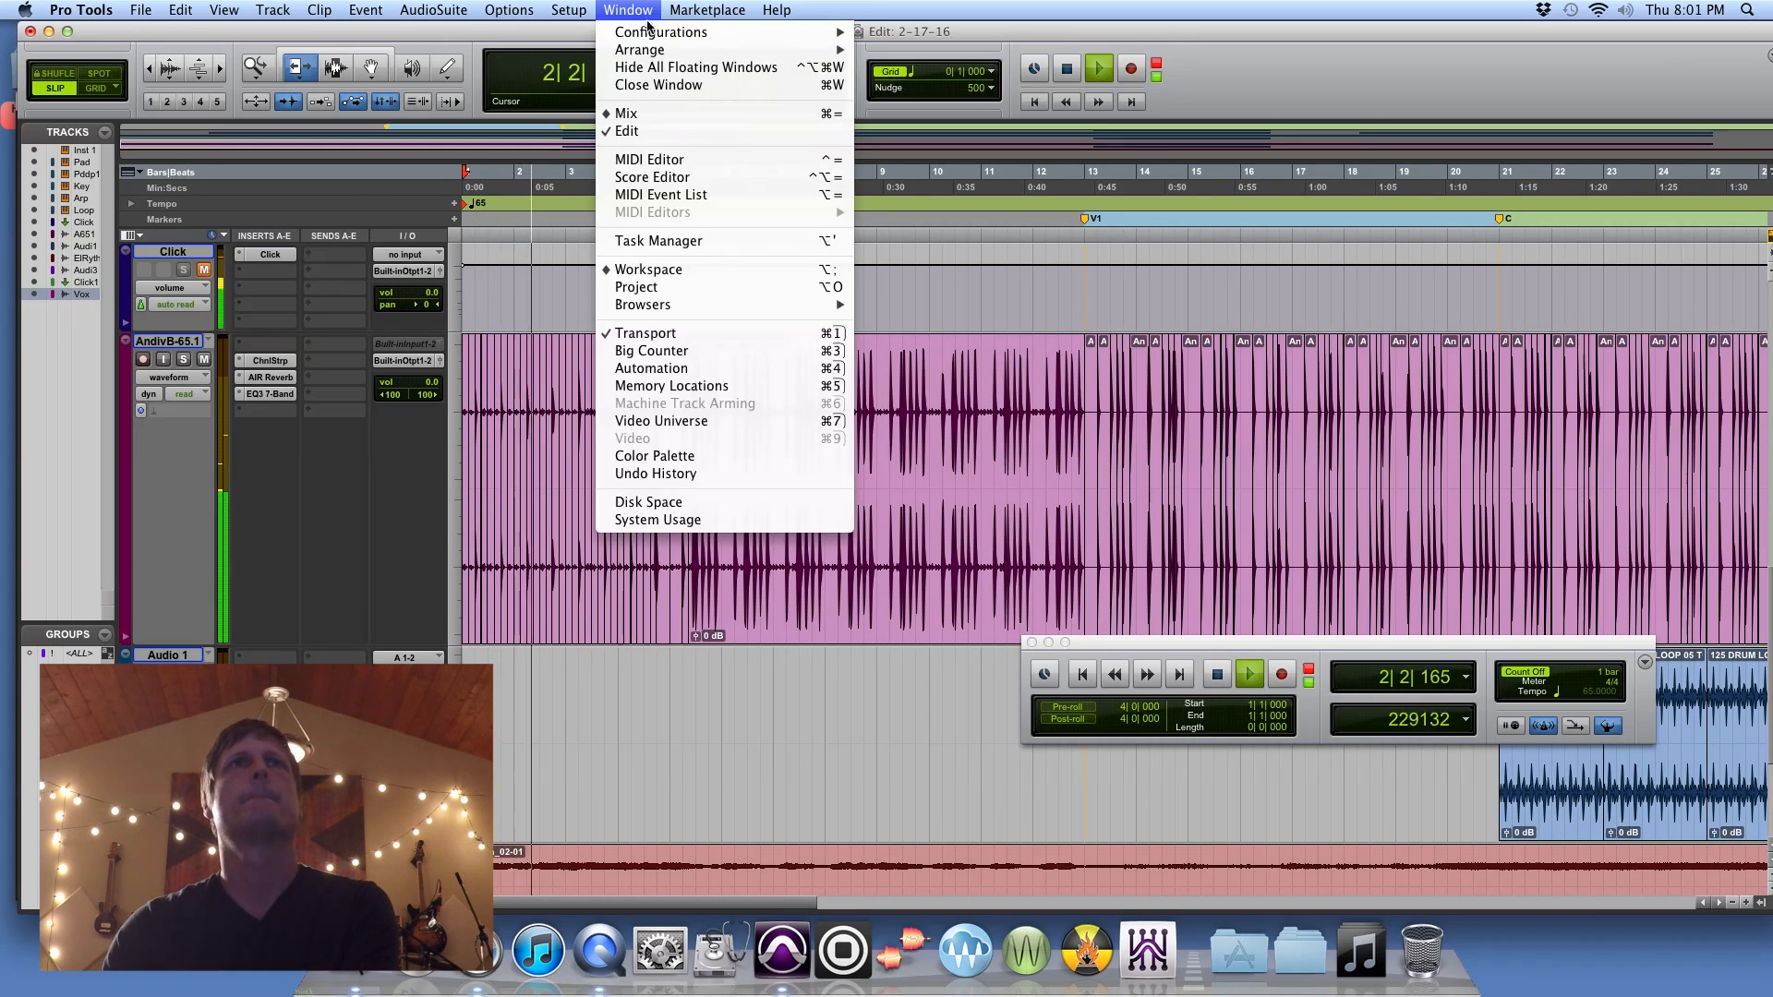
{"action": "left_click", "coordinate": [679, 270]}
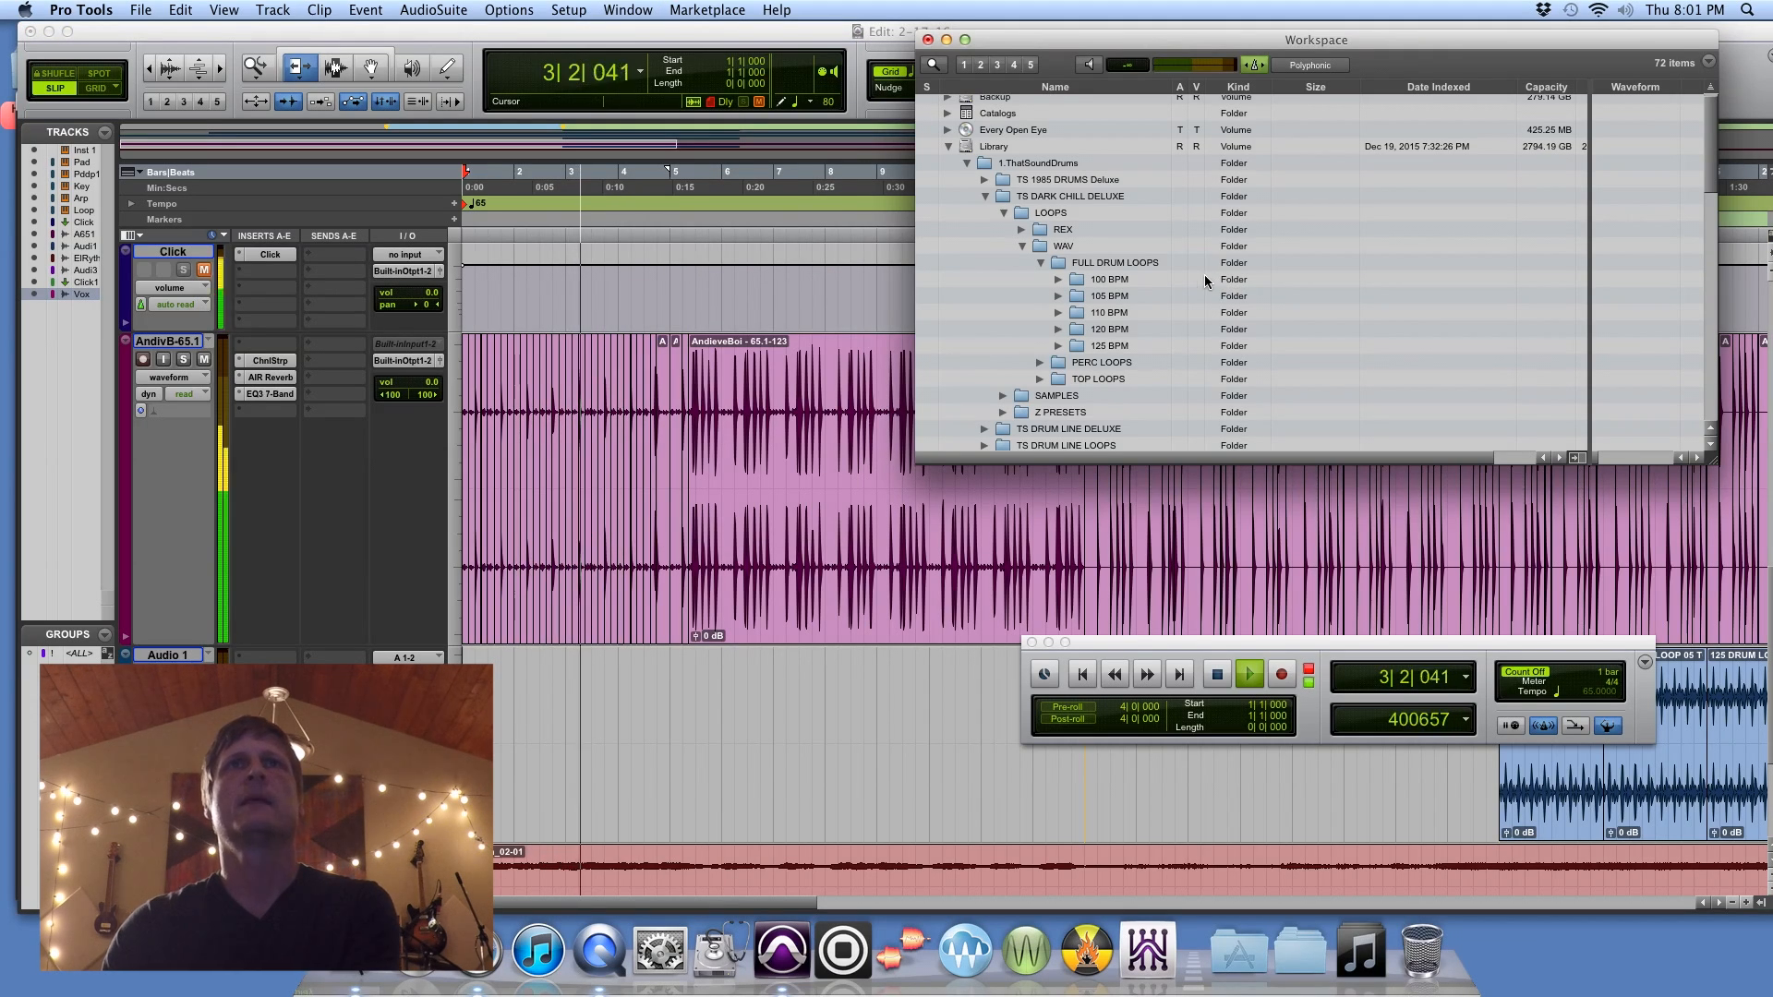
{"action": "key", "text": "space"}
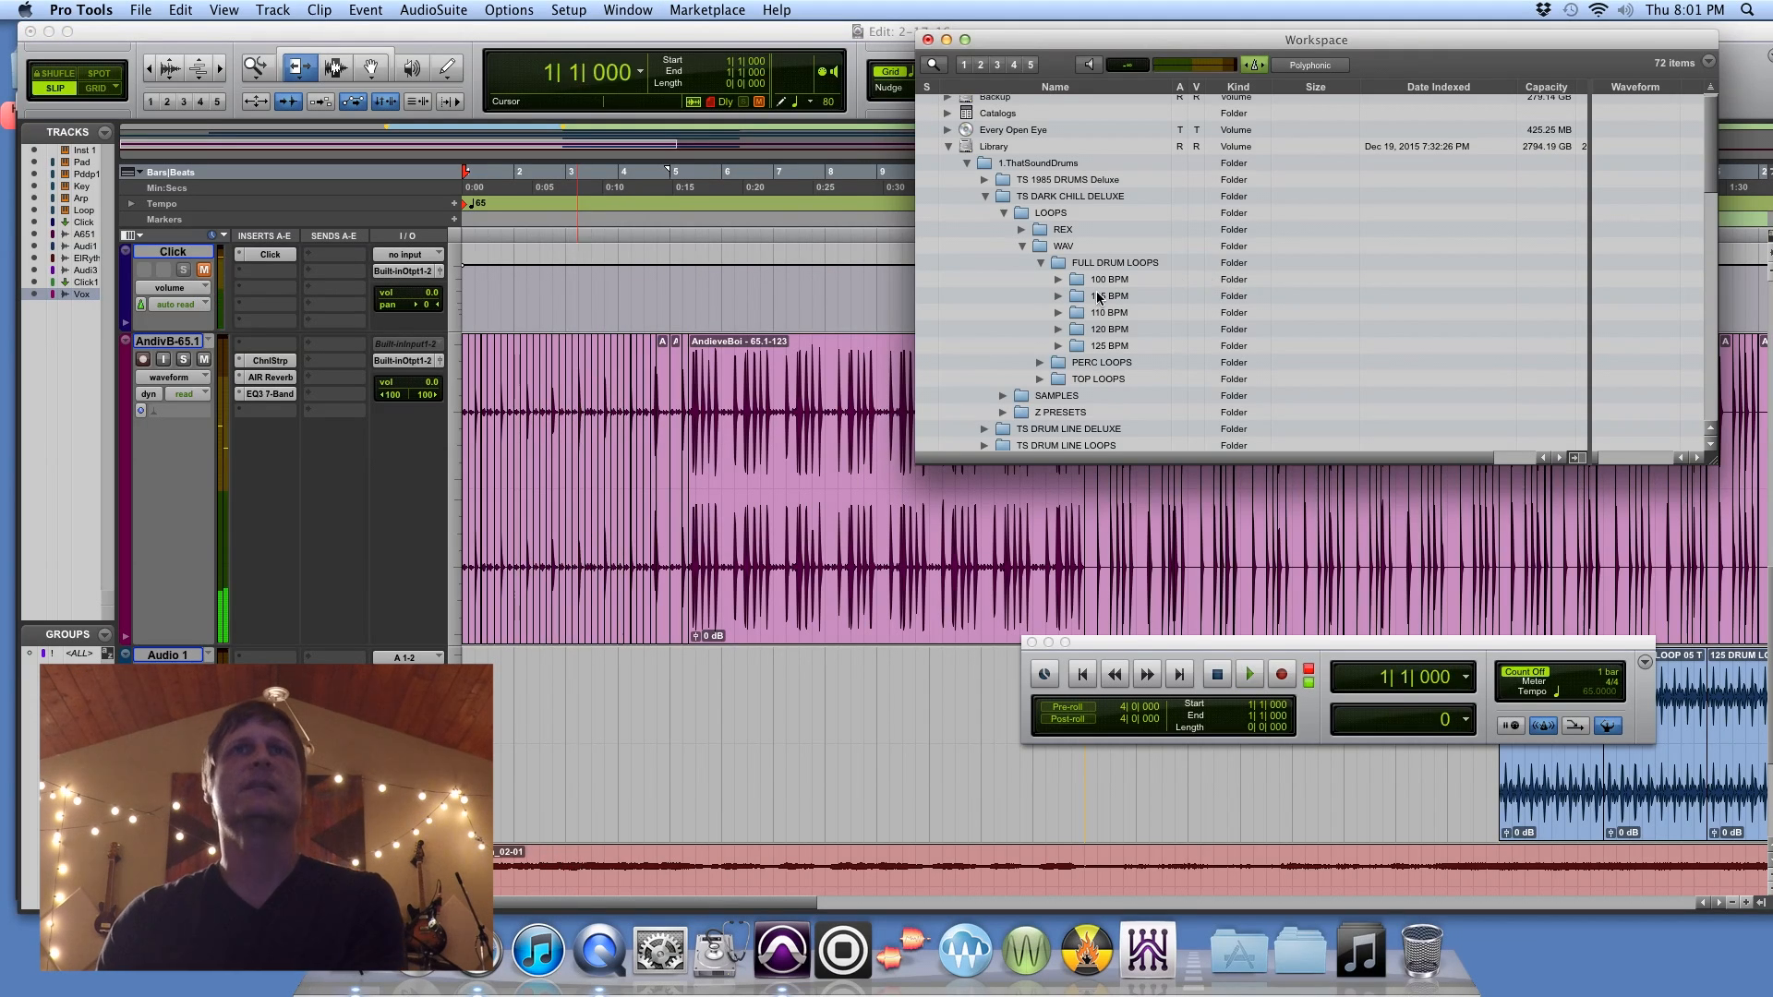
Step: Collapse FULL DRUM LOOPS, expand the 100 BPM folder in TOP LOOPS, and preview the "100 ORGANI" loop
{"action": "left_click", "coordinate": [1041, 263]}
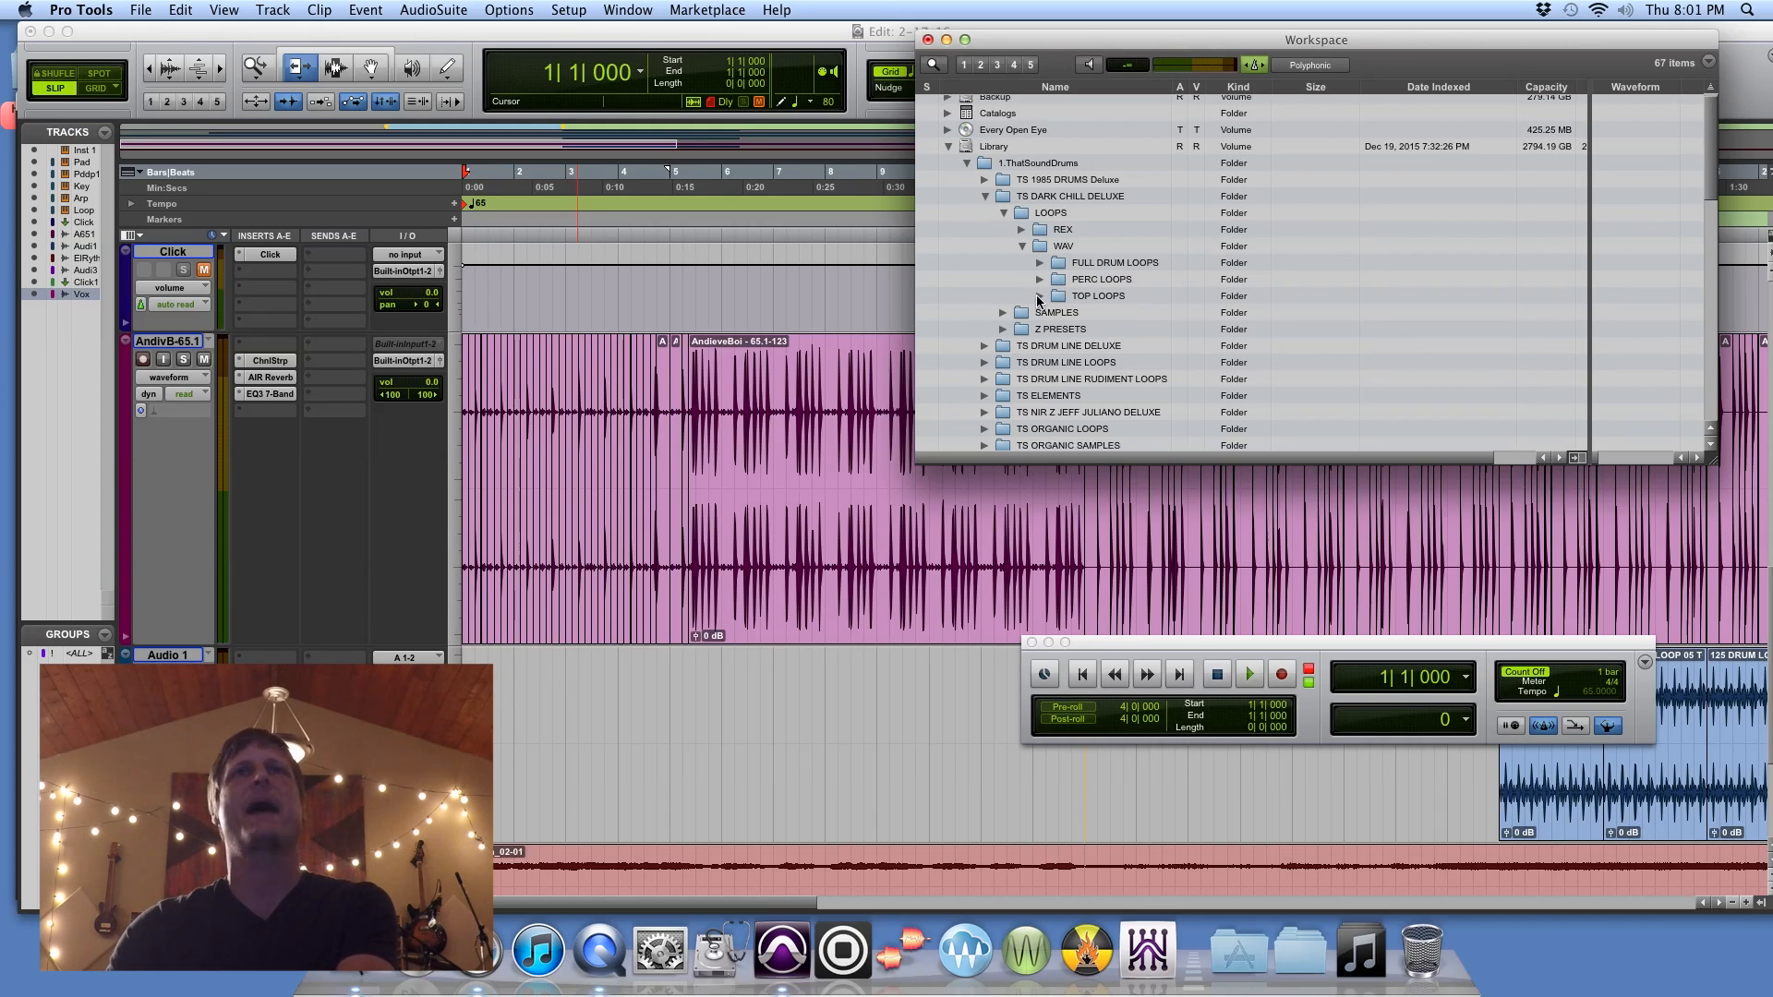
{"action": "left_click", "coordinate": [1039, 297]}
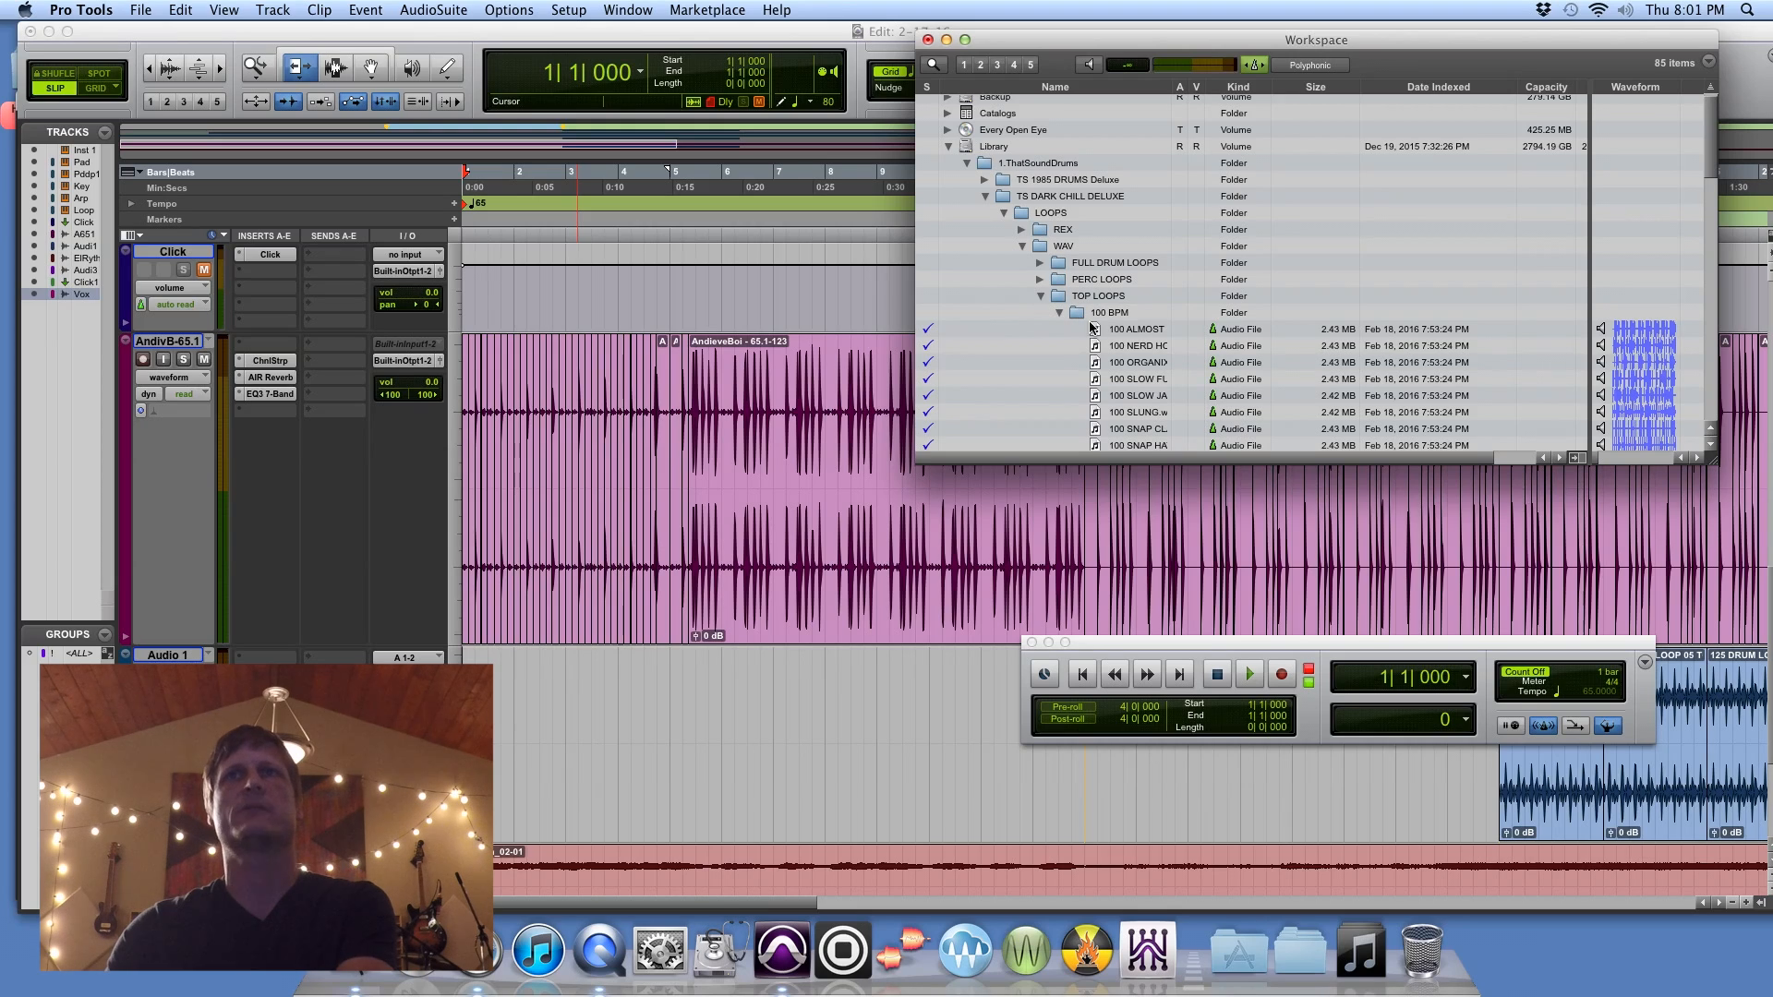
{"action": "scroll", "coordinate": [1192, 374], "scroll_direction": "down", "scroll_amount": 3}
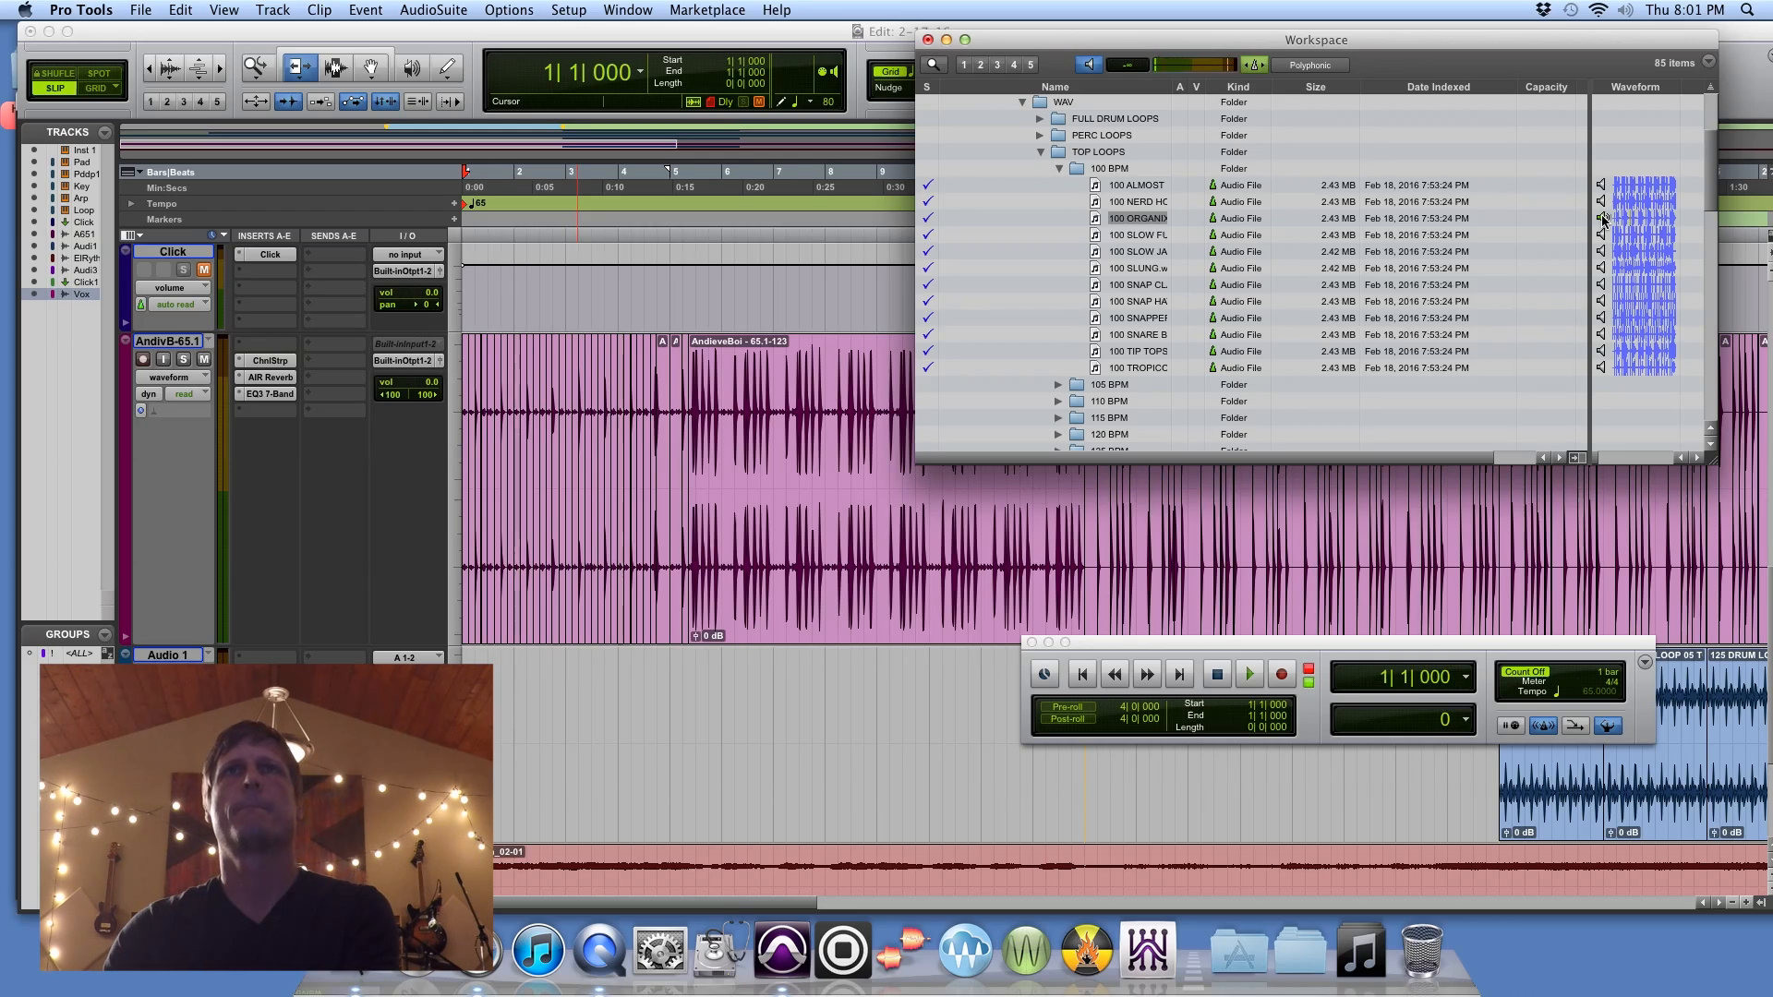
{"action": "left_click", "coordinate": [1603, 220]}
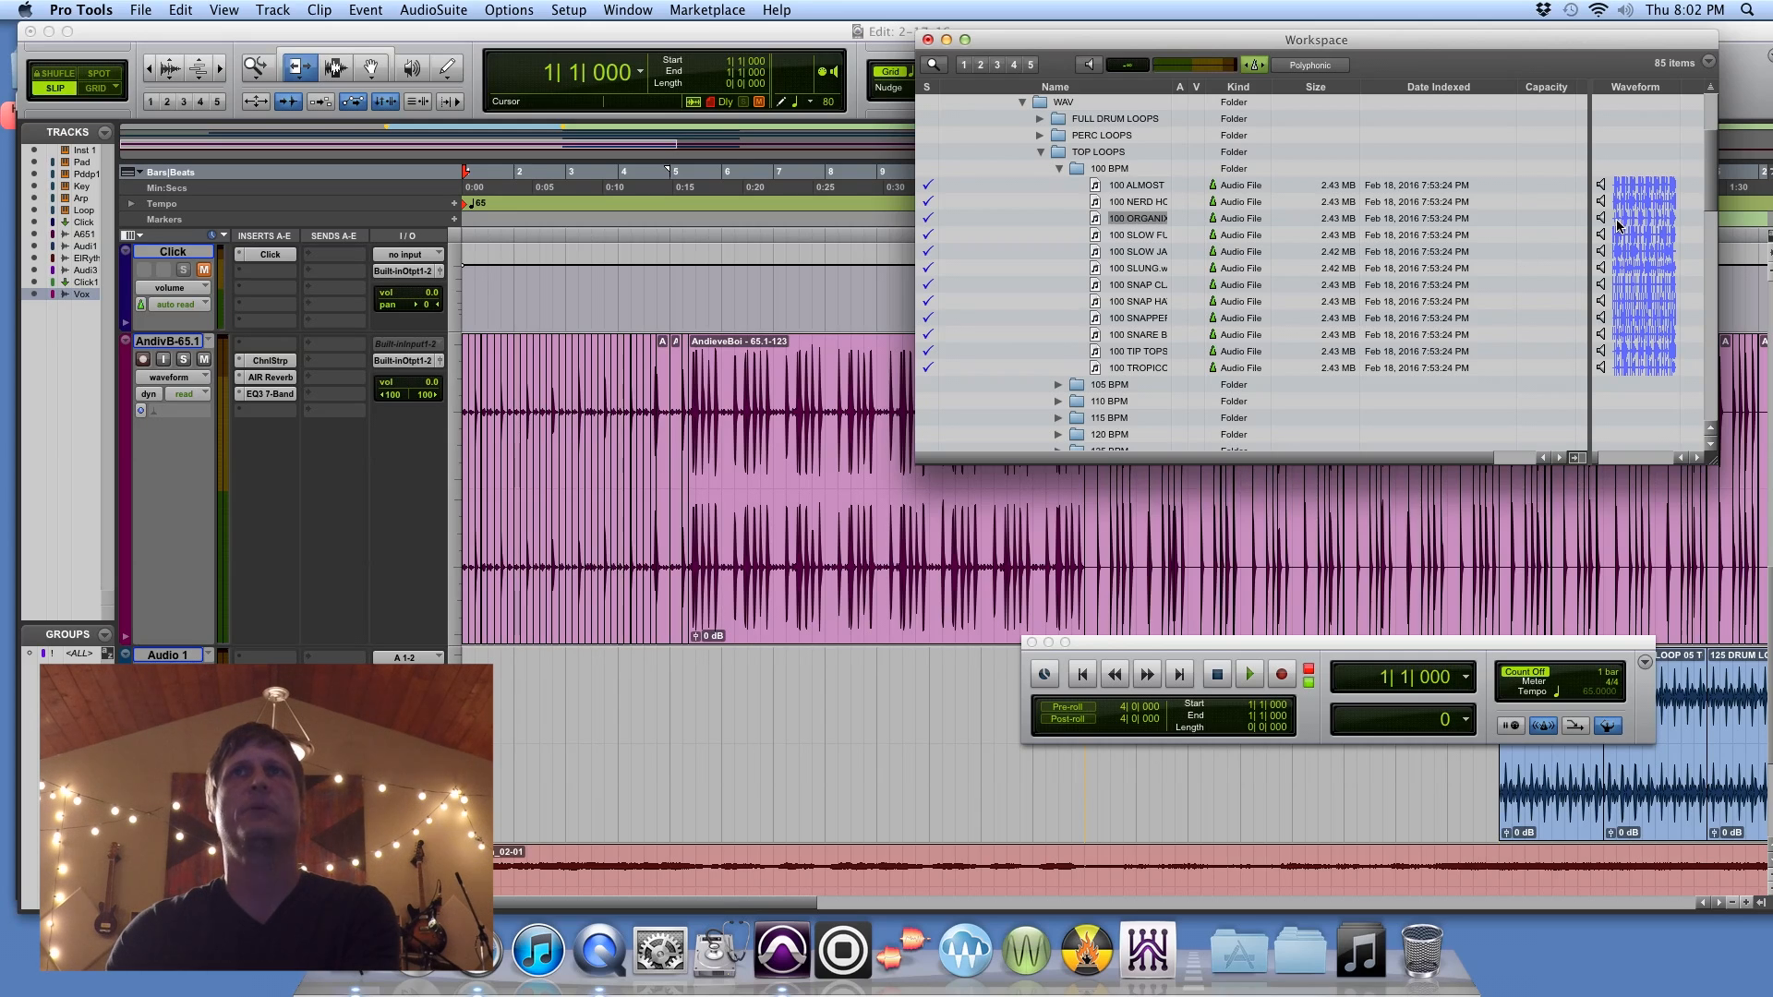
Step: Play the session from the start while auditioning the 100 BPM top loops, from "100 ORGANI" to "100 SNARE B", against it
{"action": "key", "text": "space"}
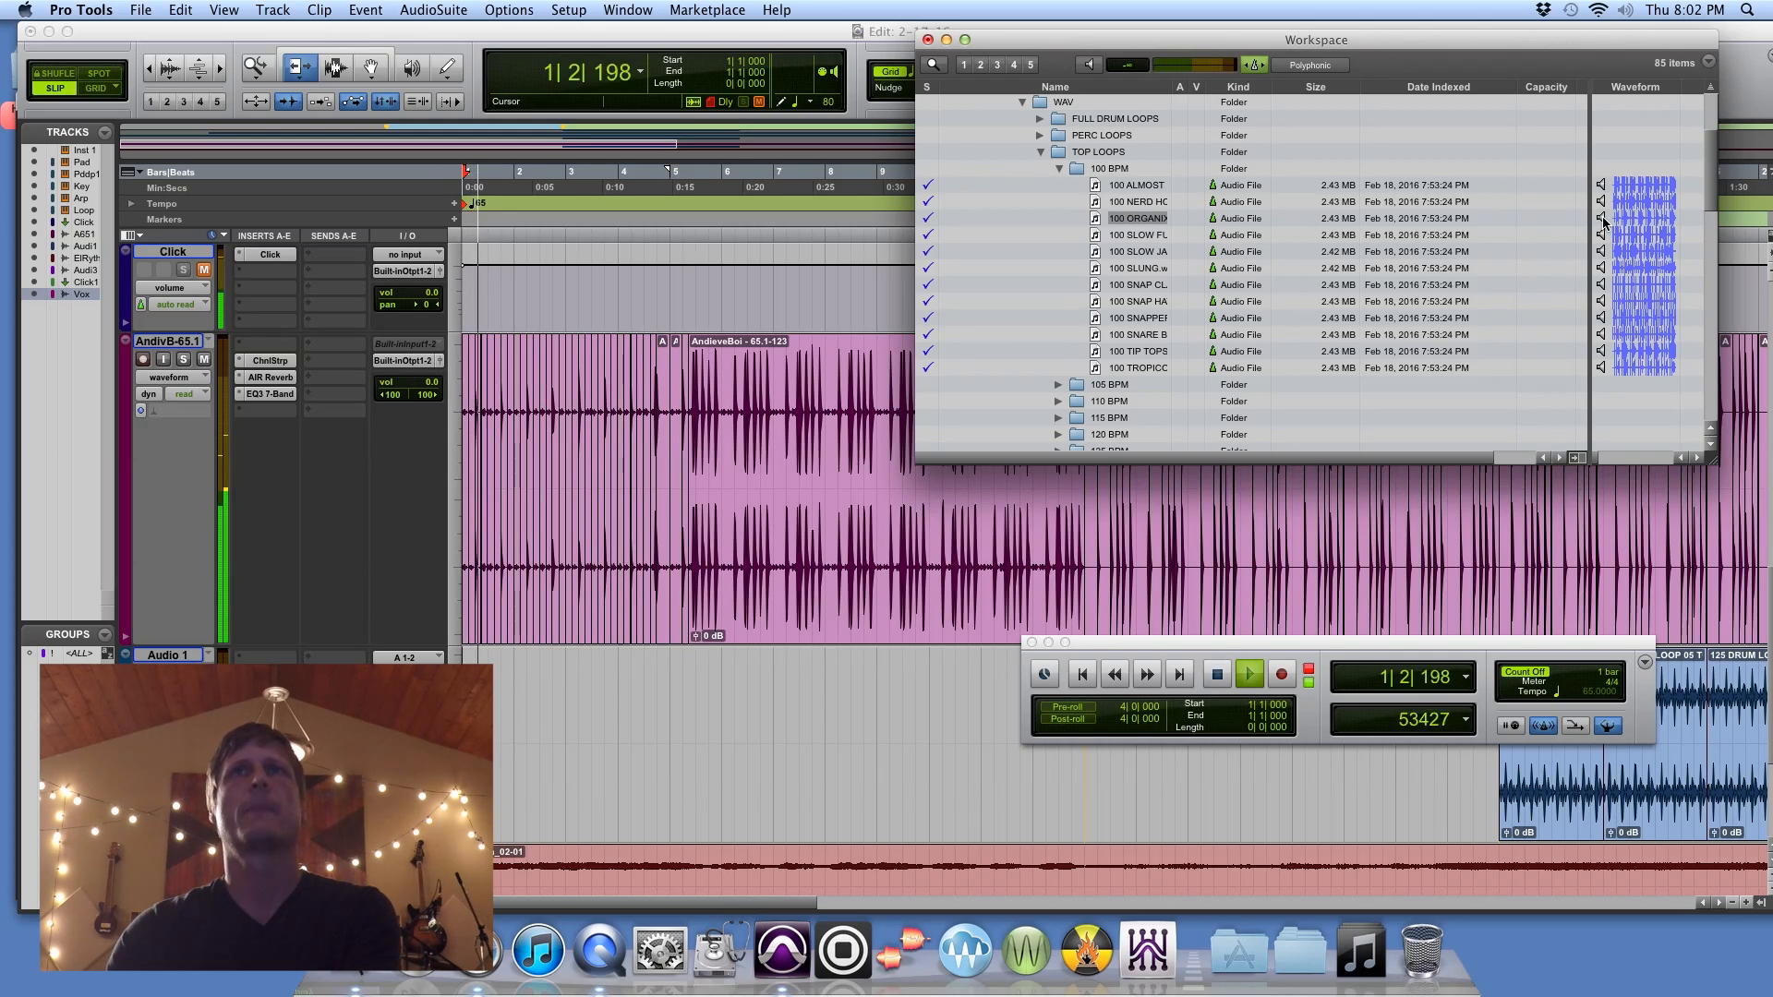
{"action": "left_click", "coordinate": [1602, 219]}
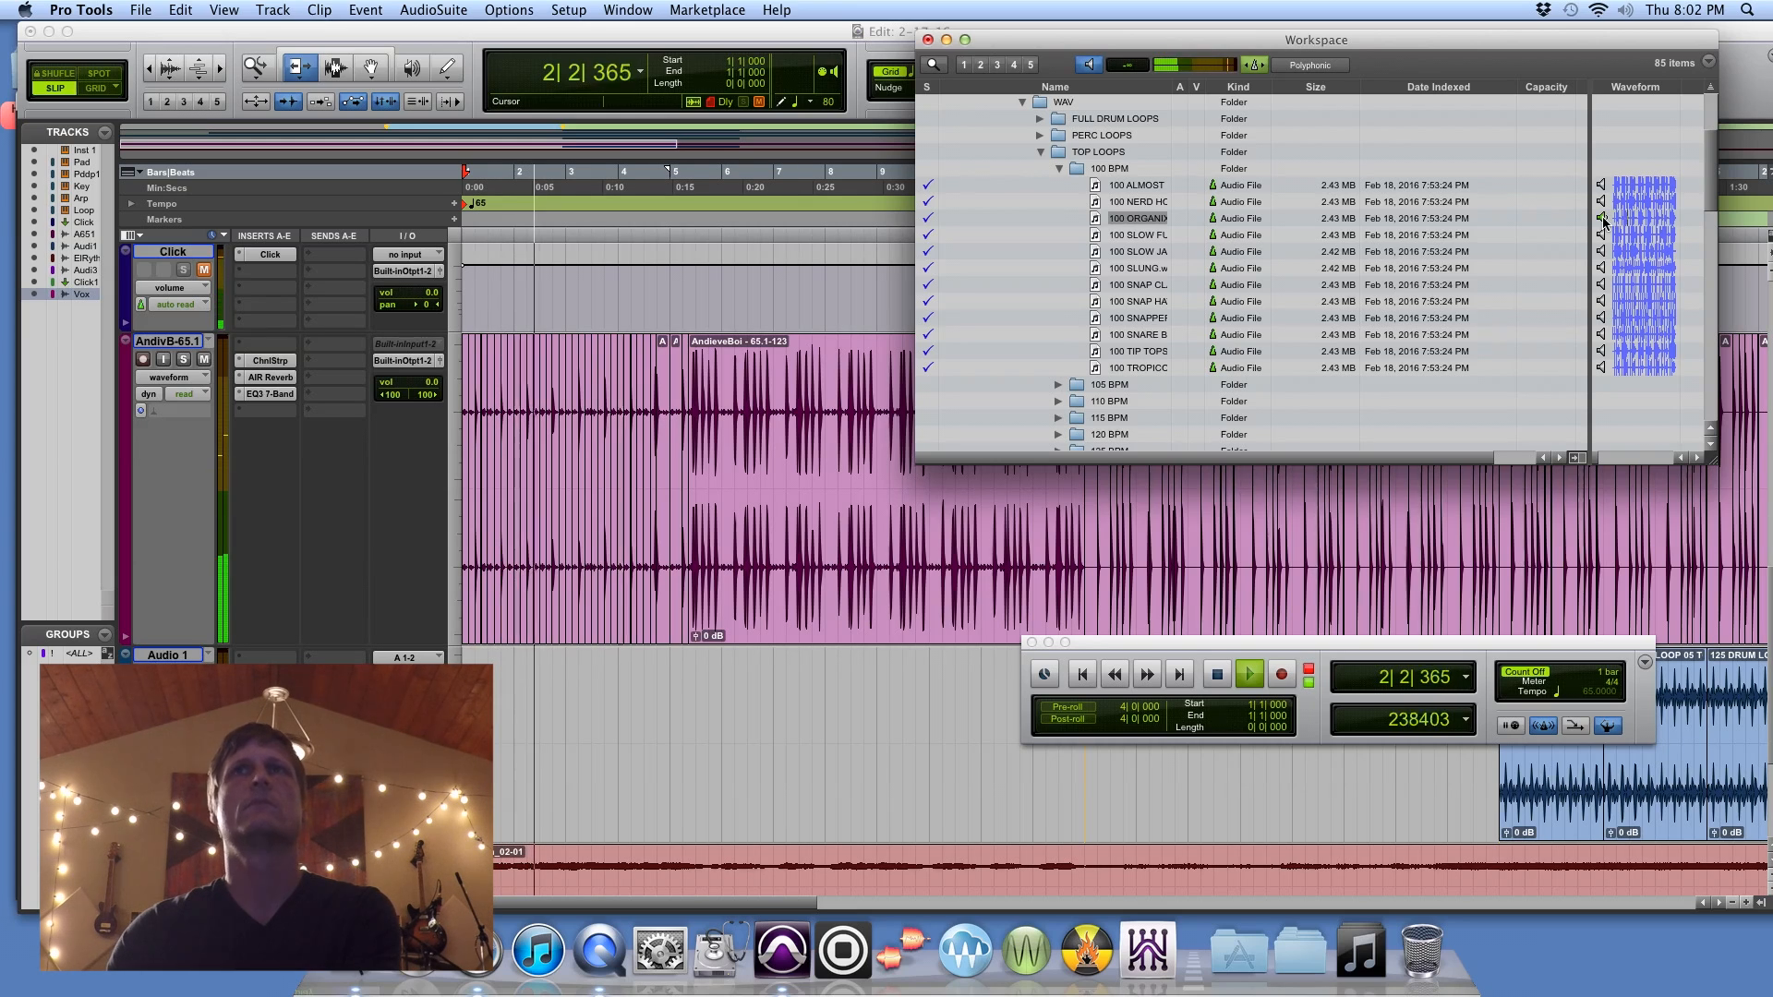
{"action": "left_click", "coordinate": [1602, 220]}
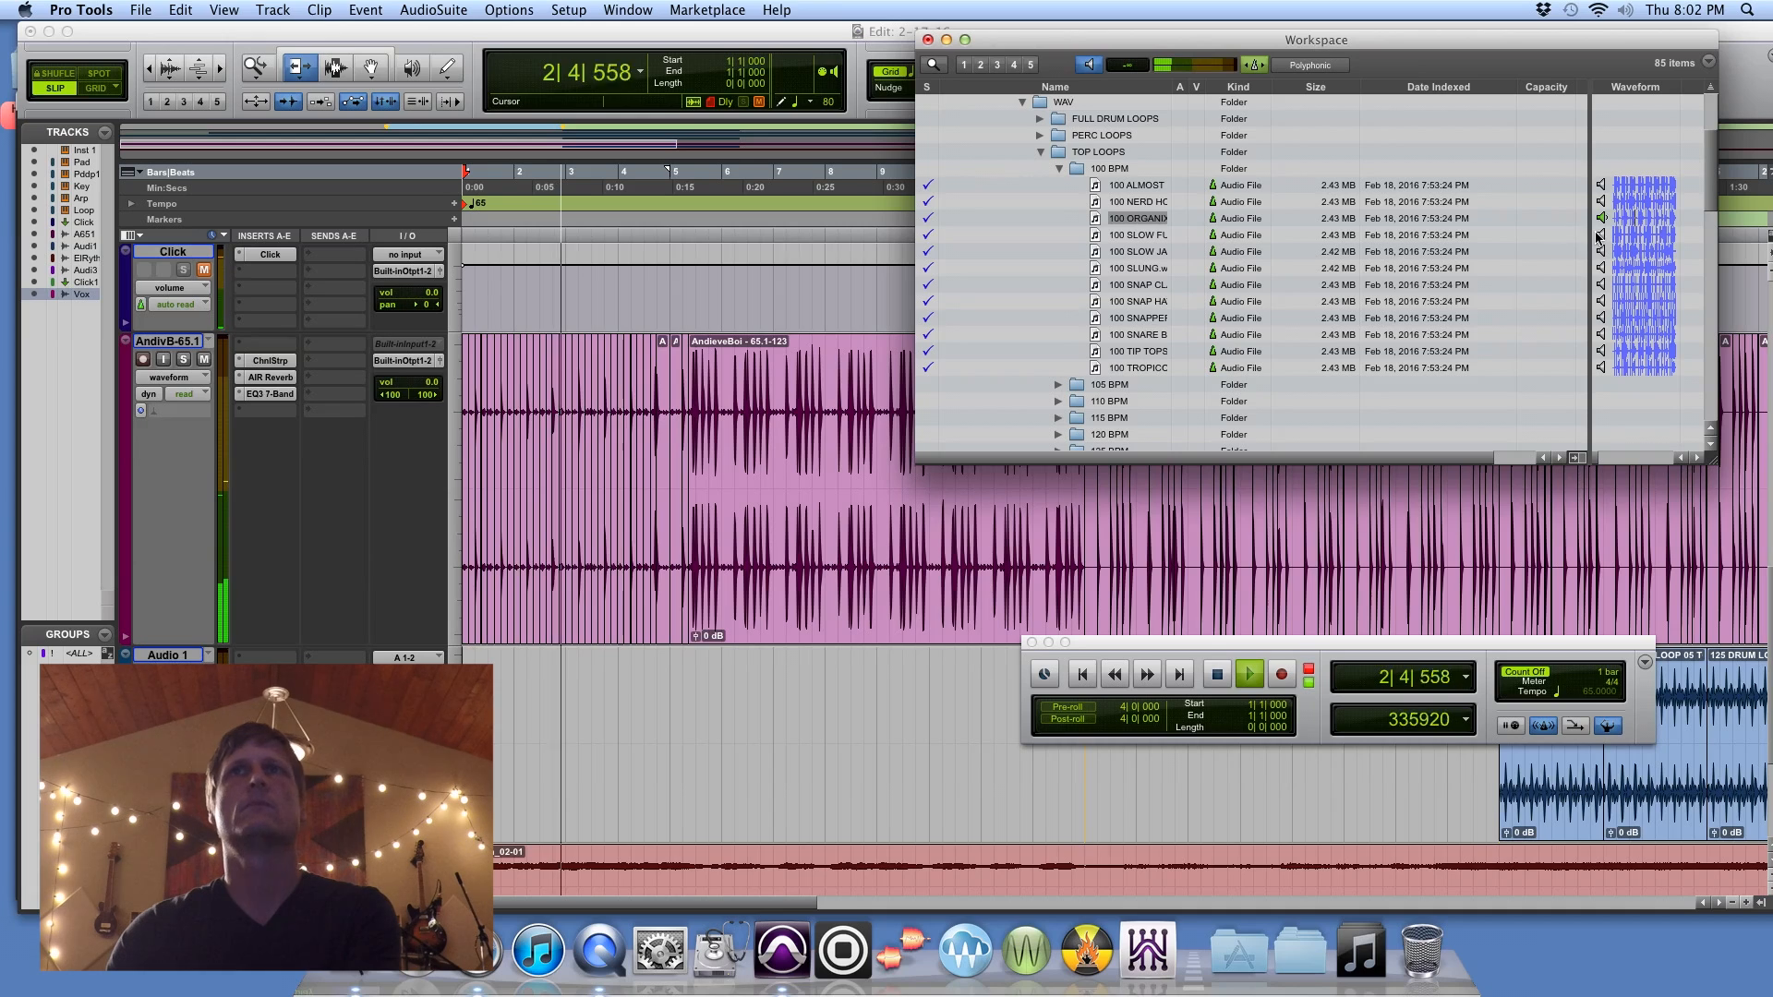
{"action": "left_click", "coordinate": [1602, 236]}
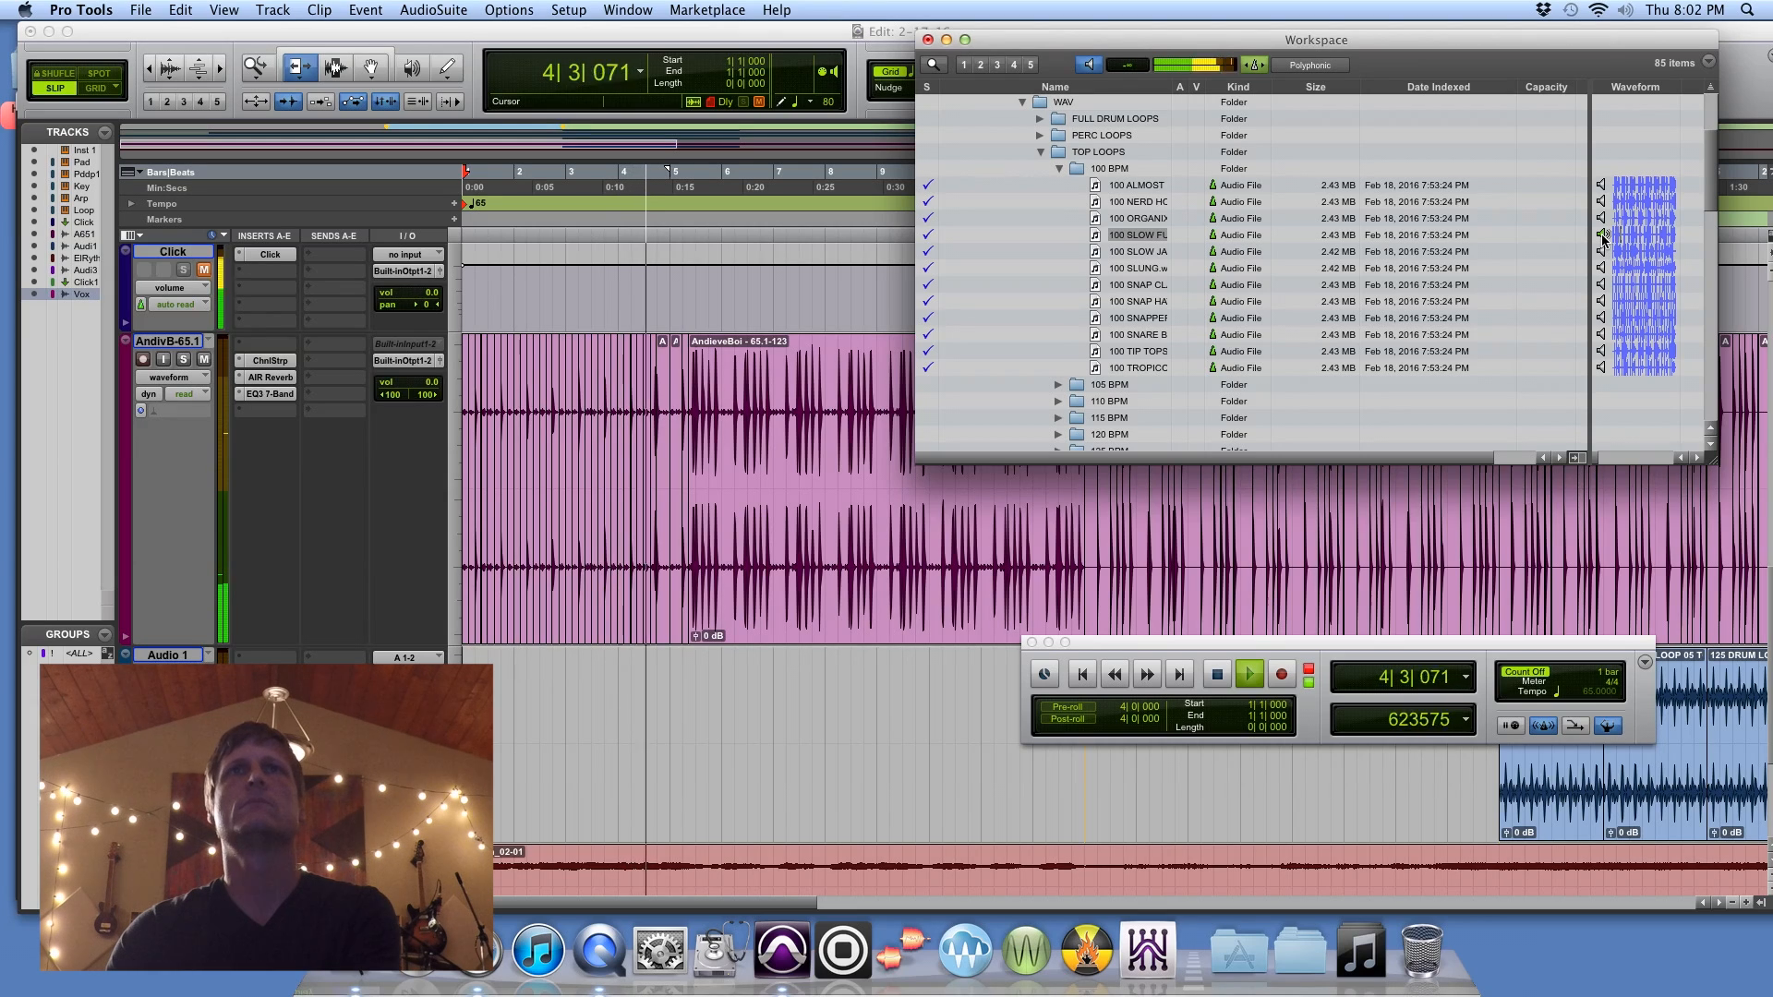
{"action": "left_click", "coordinate": [1601, 285]}
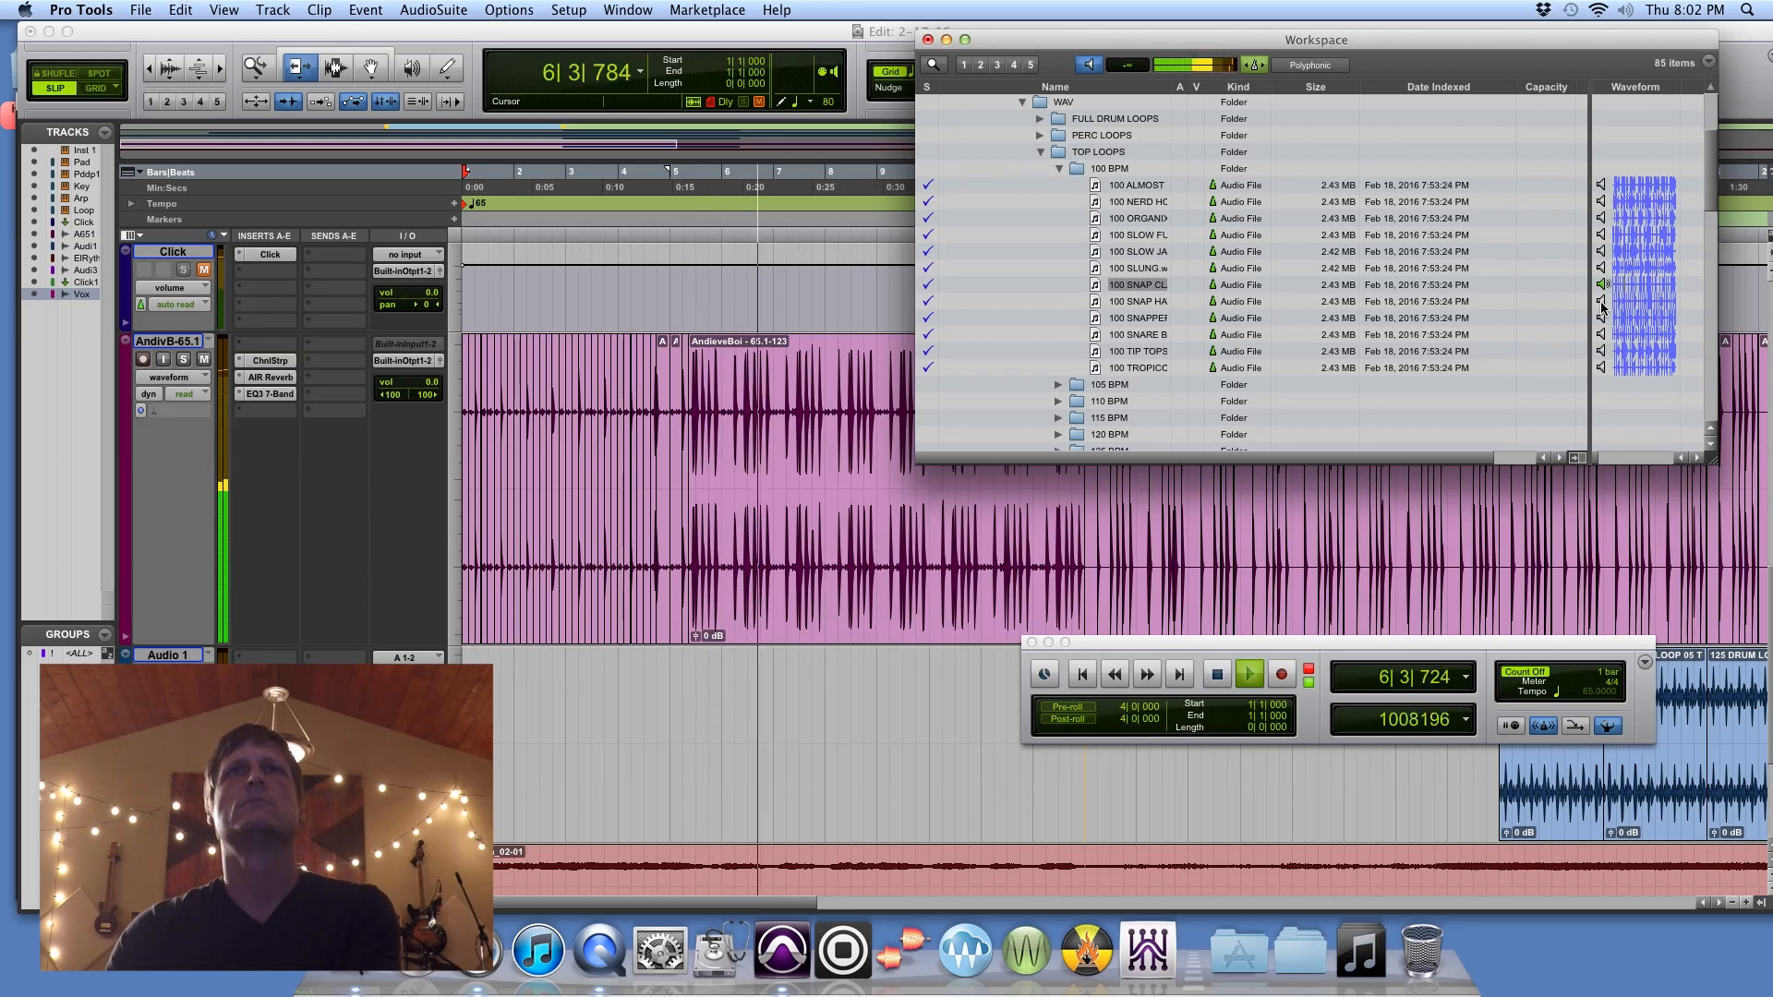
{"action": "left_click", "coordinate": [1602, 301]}
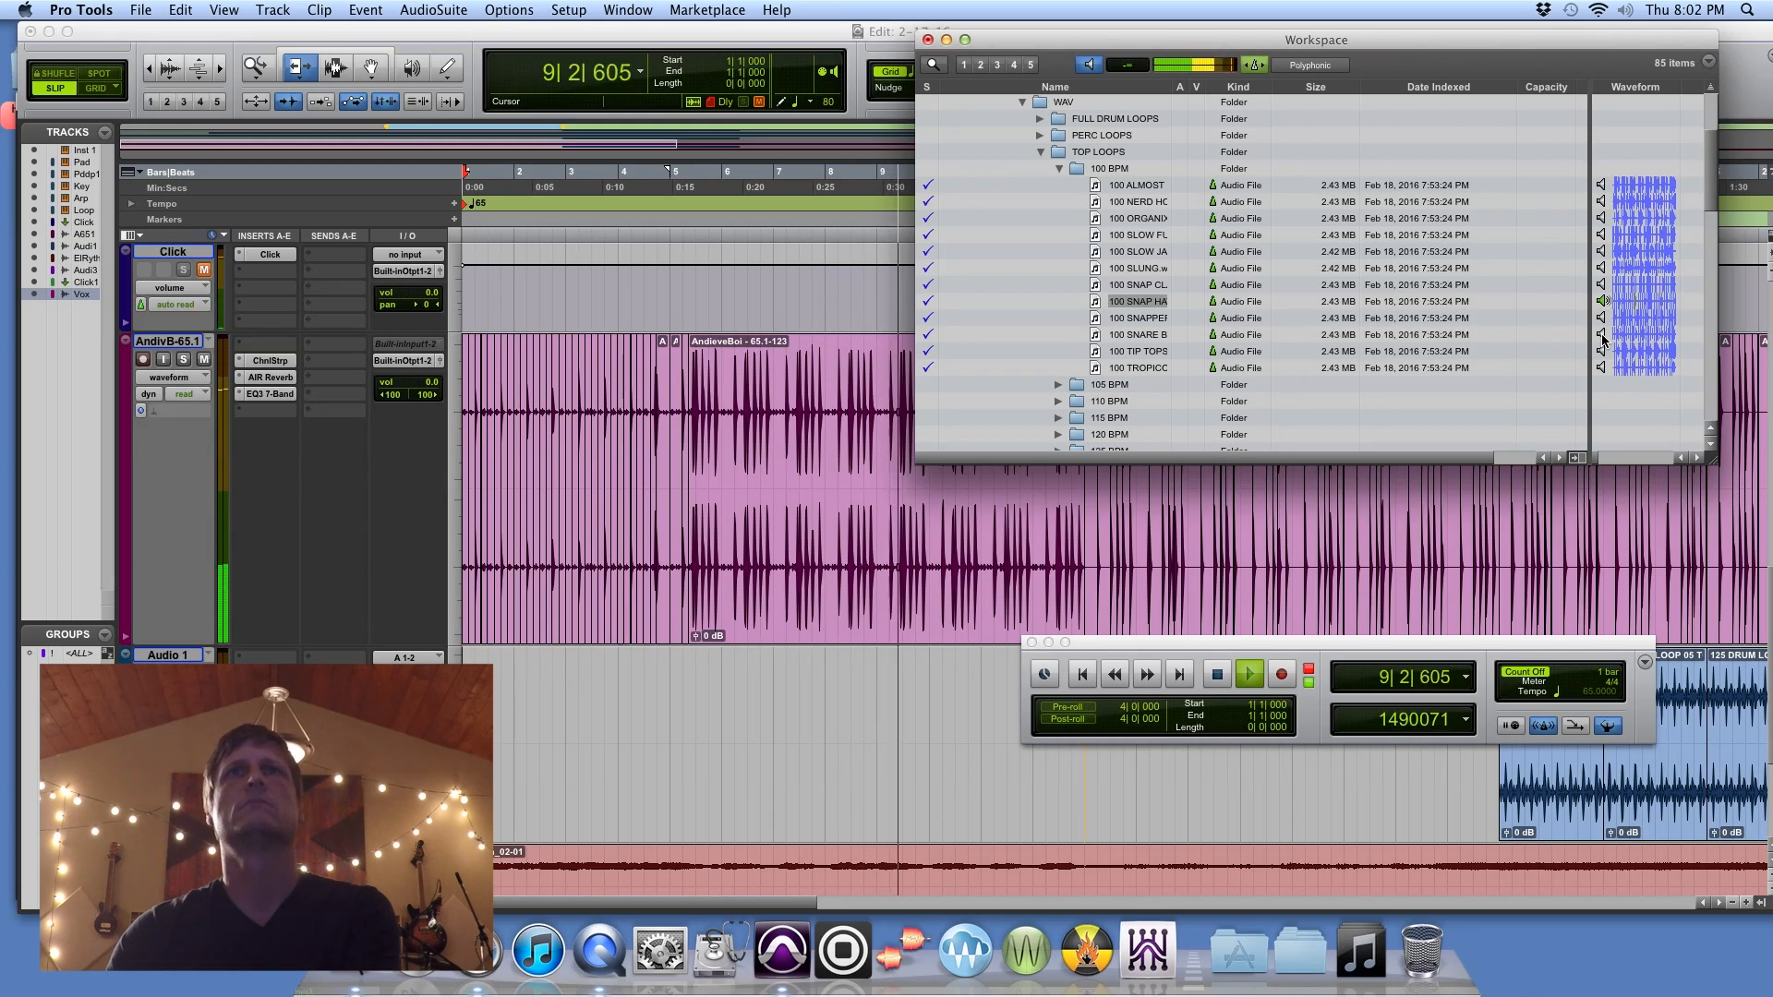
{"action": "left_click", "coordinate": [1603, 336]}
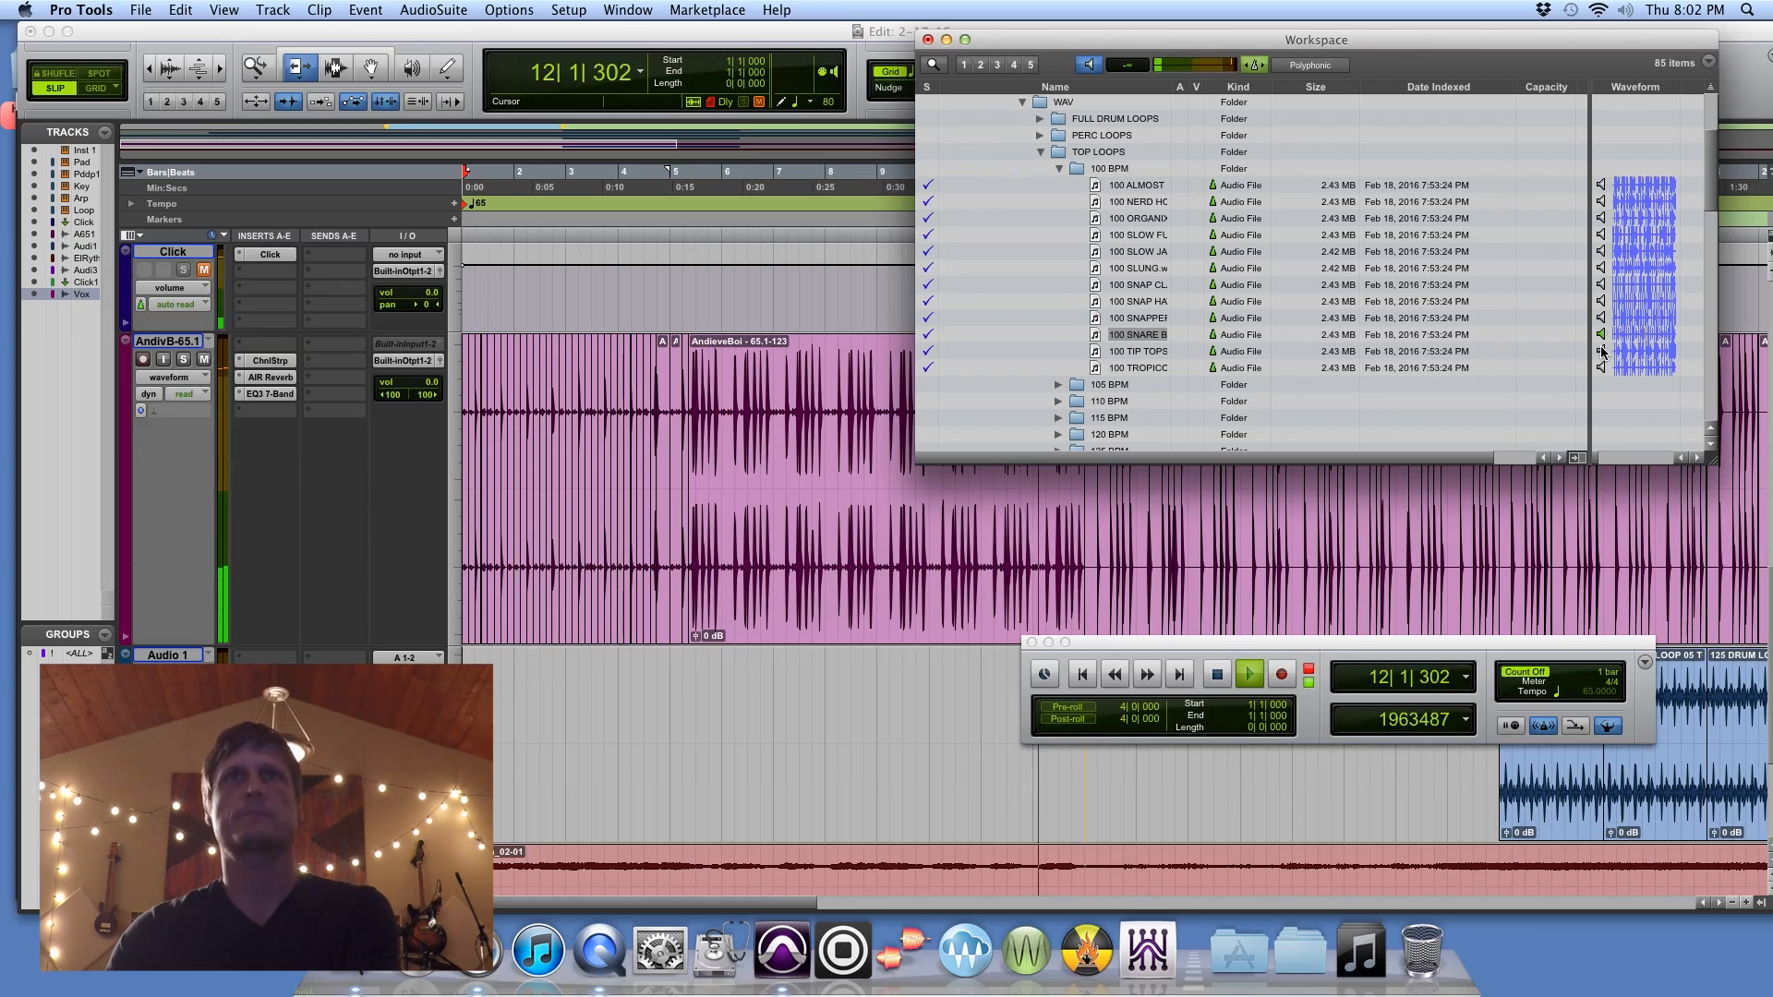
{"action": "key", "text": "space"}
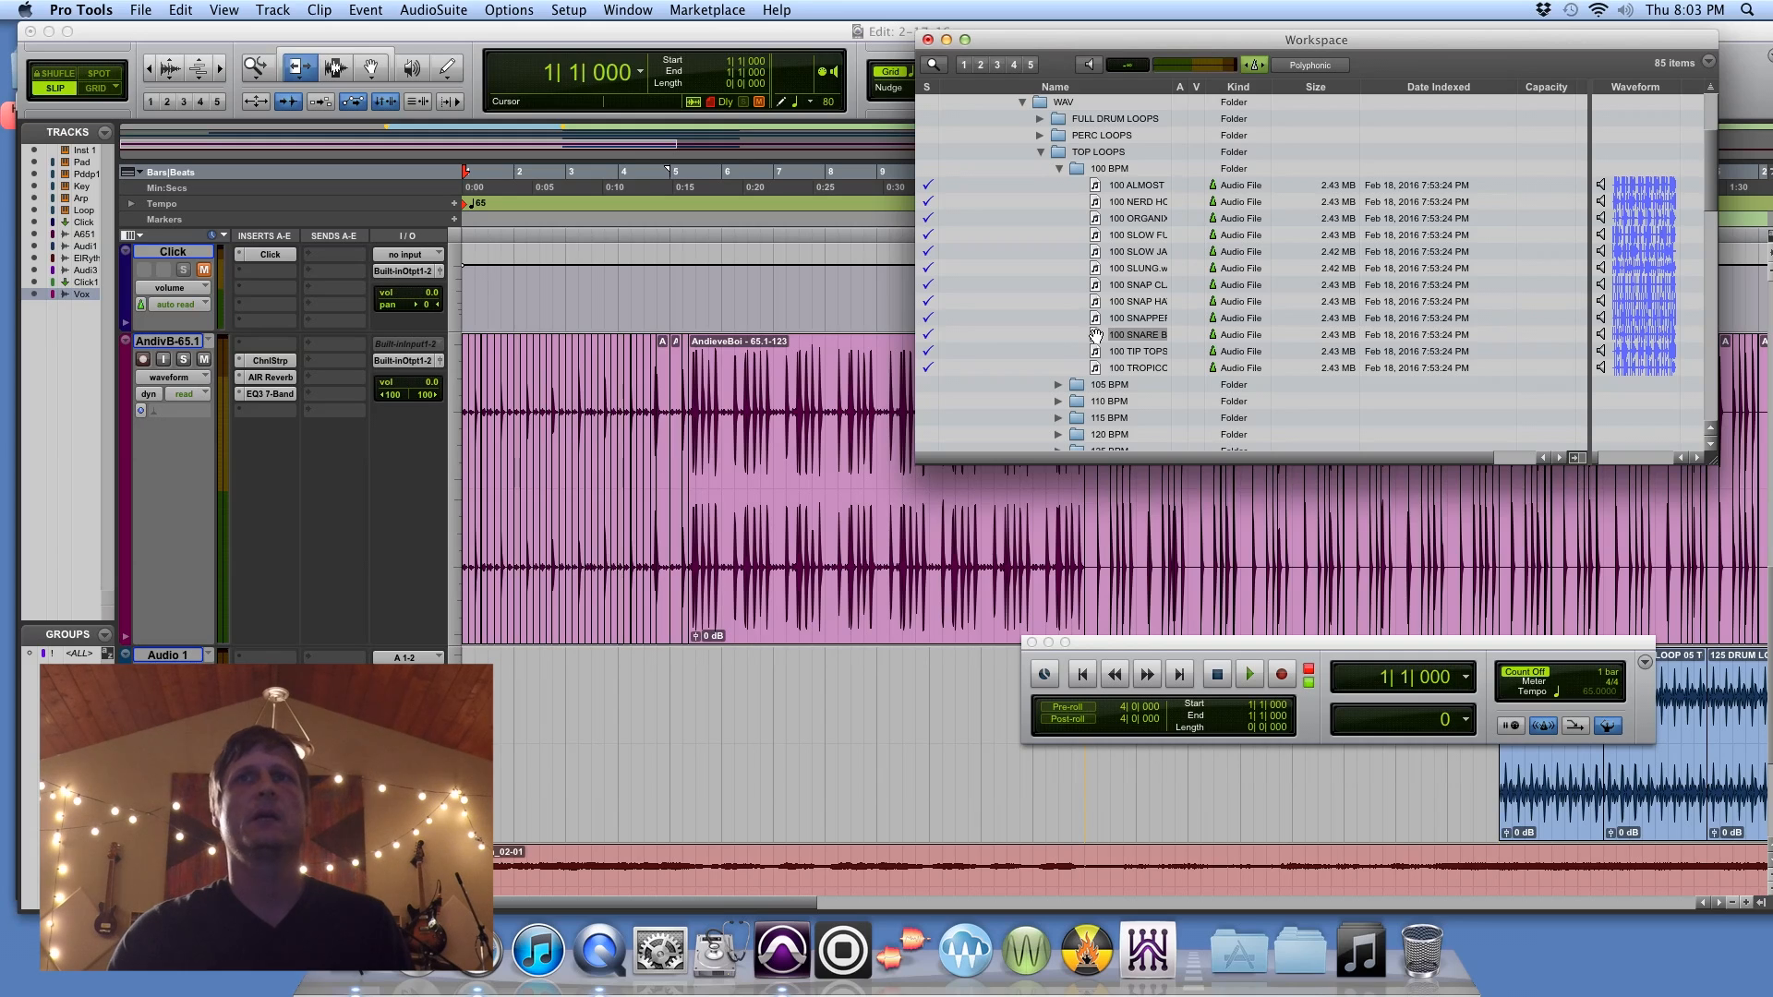
Step: Place the 100 SNARE BOWS-Poly loop at the beginning of the Audio 1 track and align its start to 1|1|000
{"action": "left_click_drag", "start_coordinate": [831, 579], "coordinate": [462, 725]}
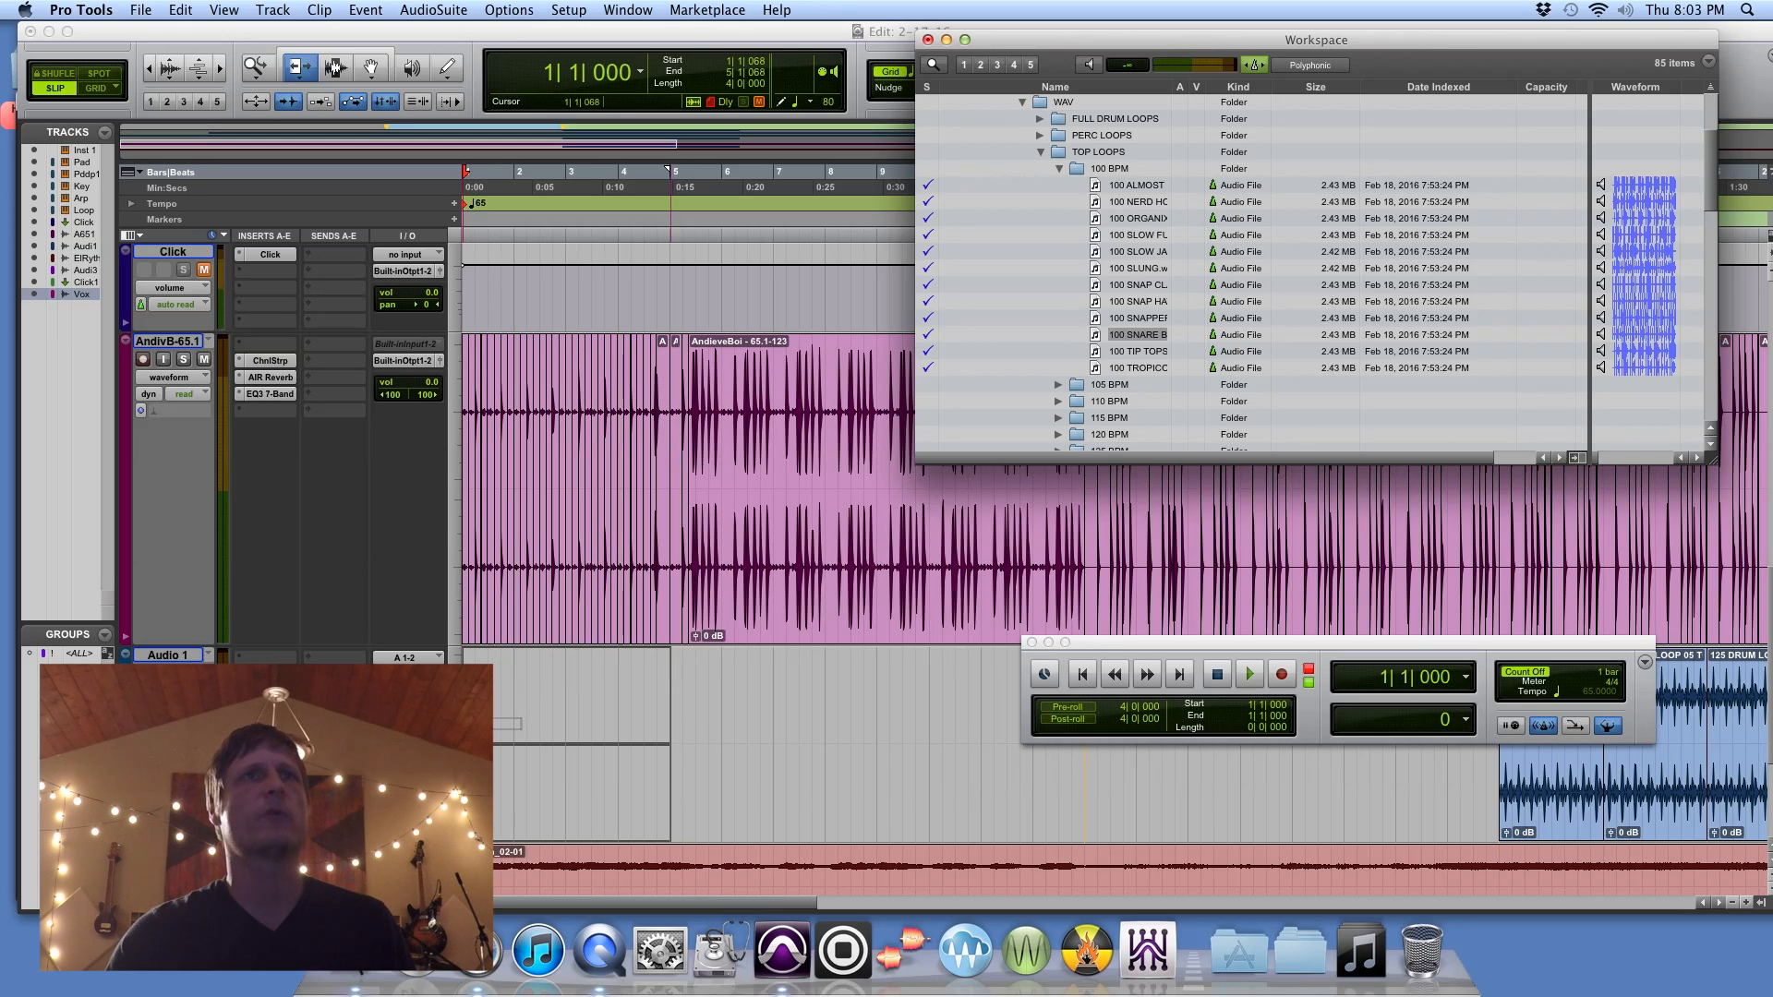
{"action": "left_click_drag", "start_coordinate": [462, 725], "coordinate": [462, 725]}
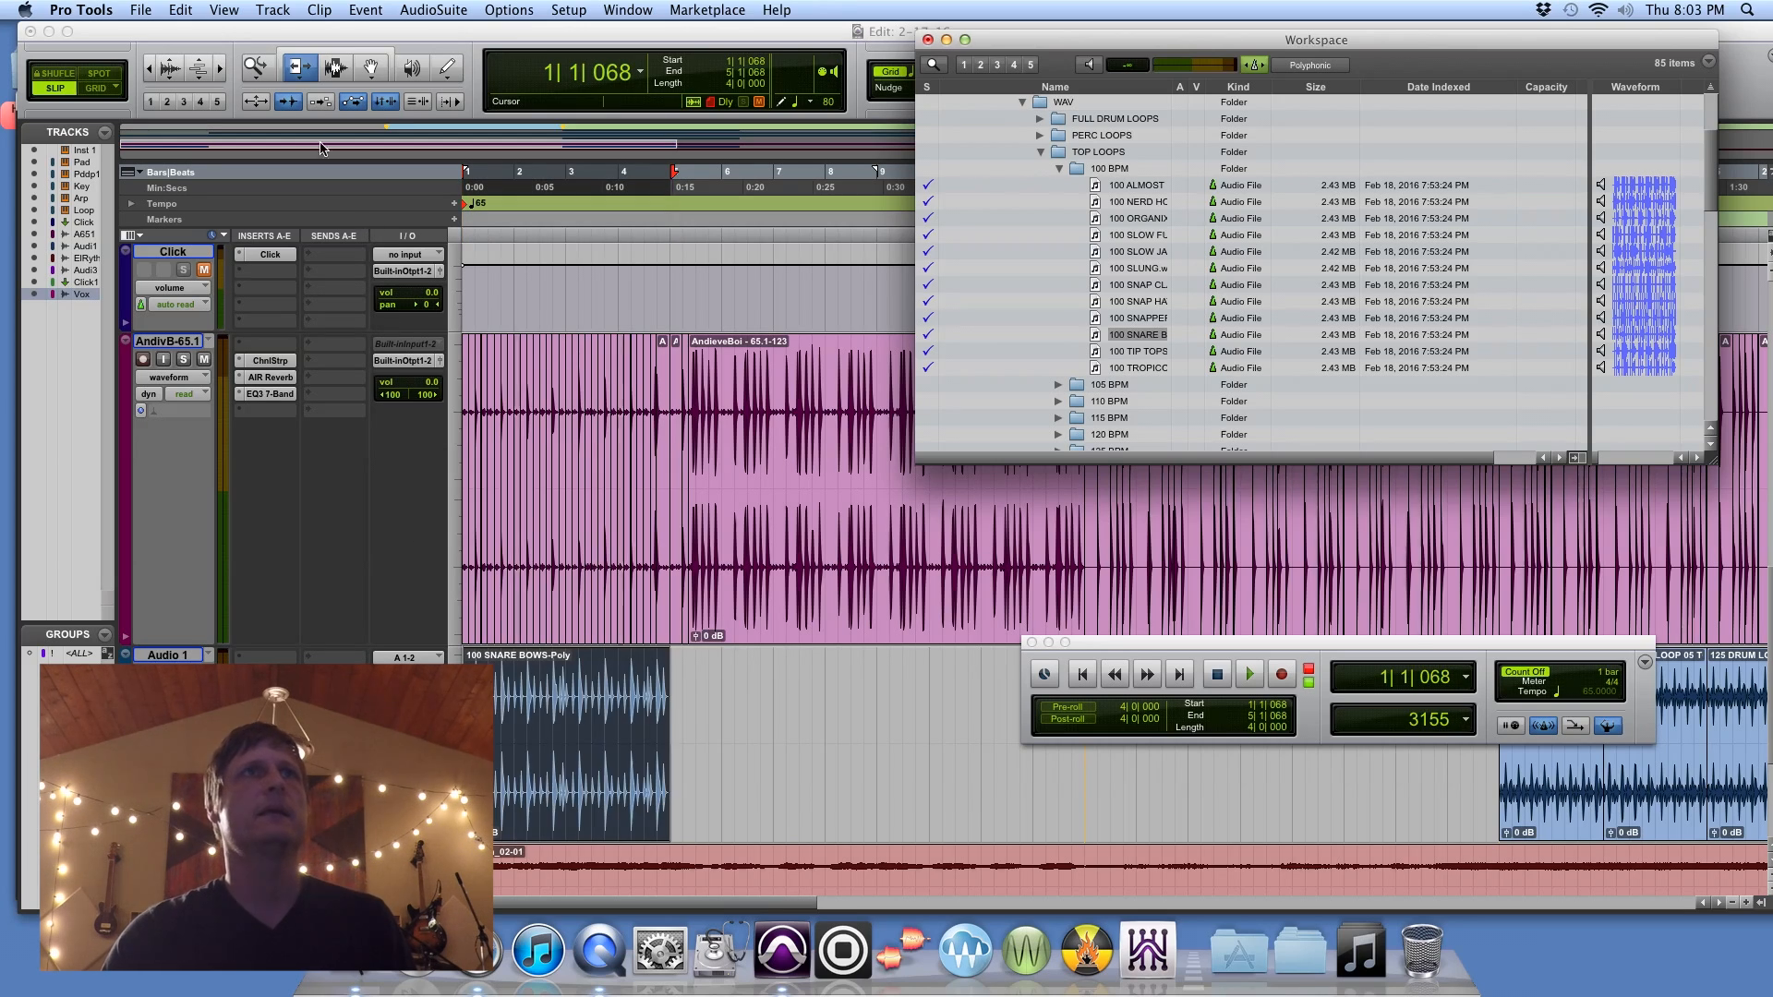
{"action": "left_click", "coordinate": [221, 70]}
{"action": "left_click", "coordinate": [221, 70]}
{"action": "left_click", "coordinate": [221, 70]}
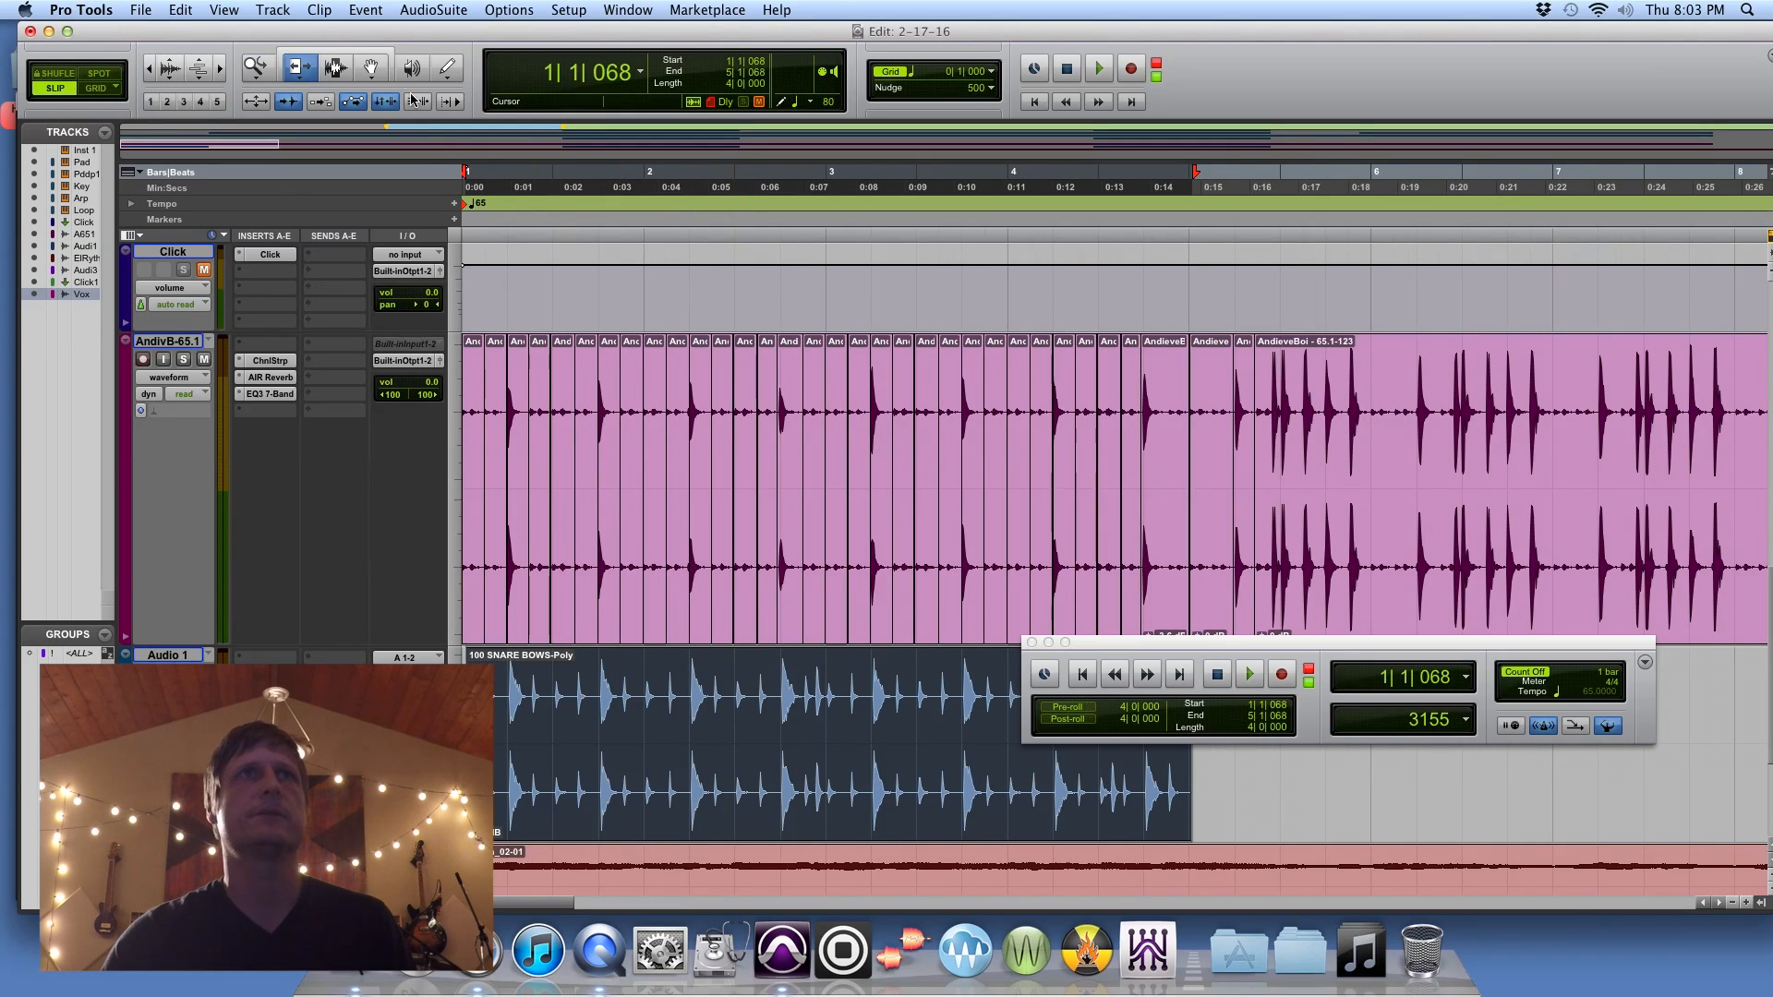
{"action": "left_click", "coordinate": [370, 66]}
{"action": "left_click", "coordinate": [591, 700]}
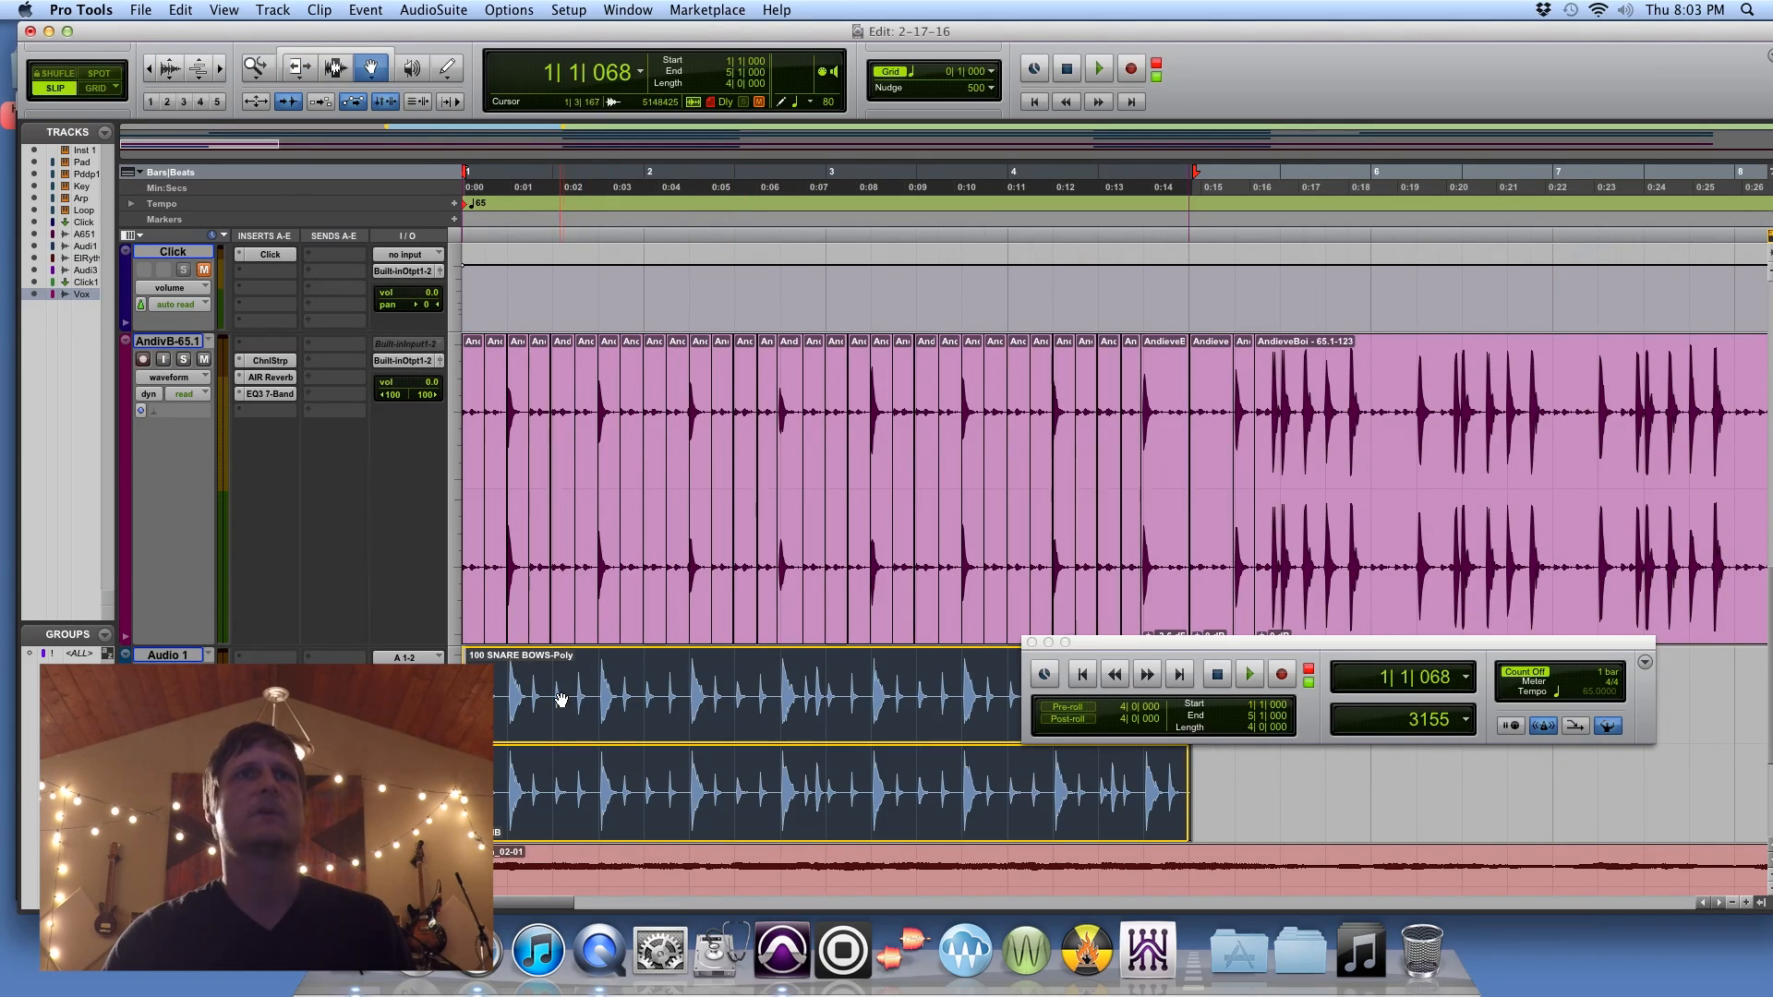
{"action": "left_click_drag", "start_coordinate": [562, 699], "coordinate": [558, 699]}
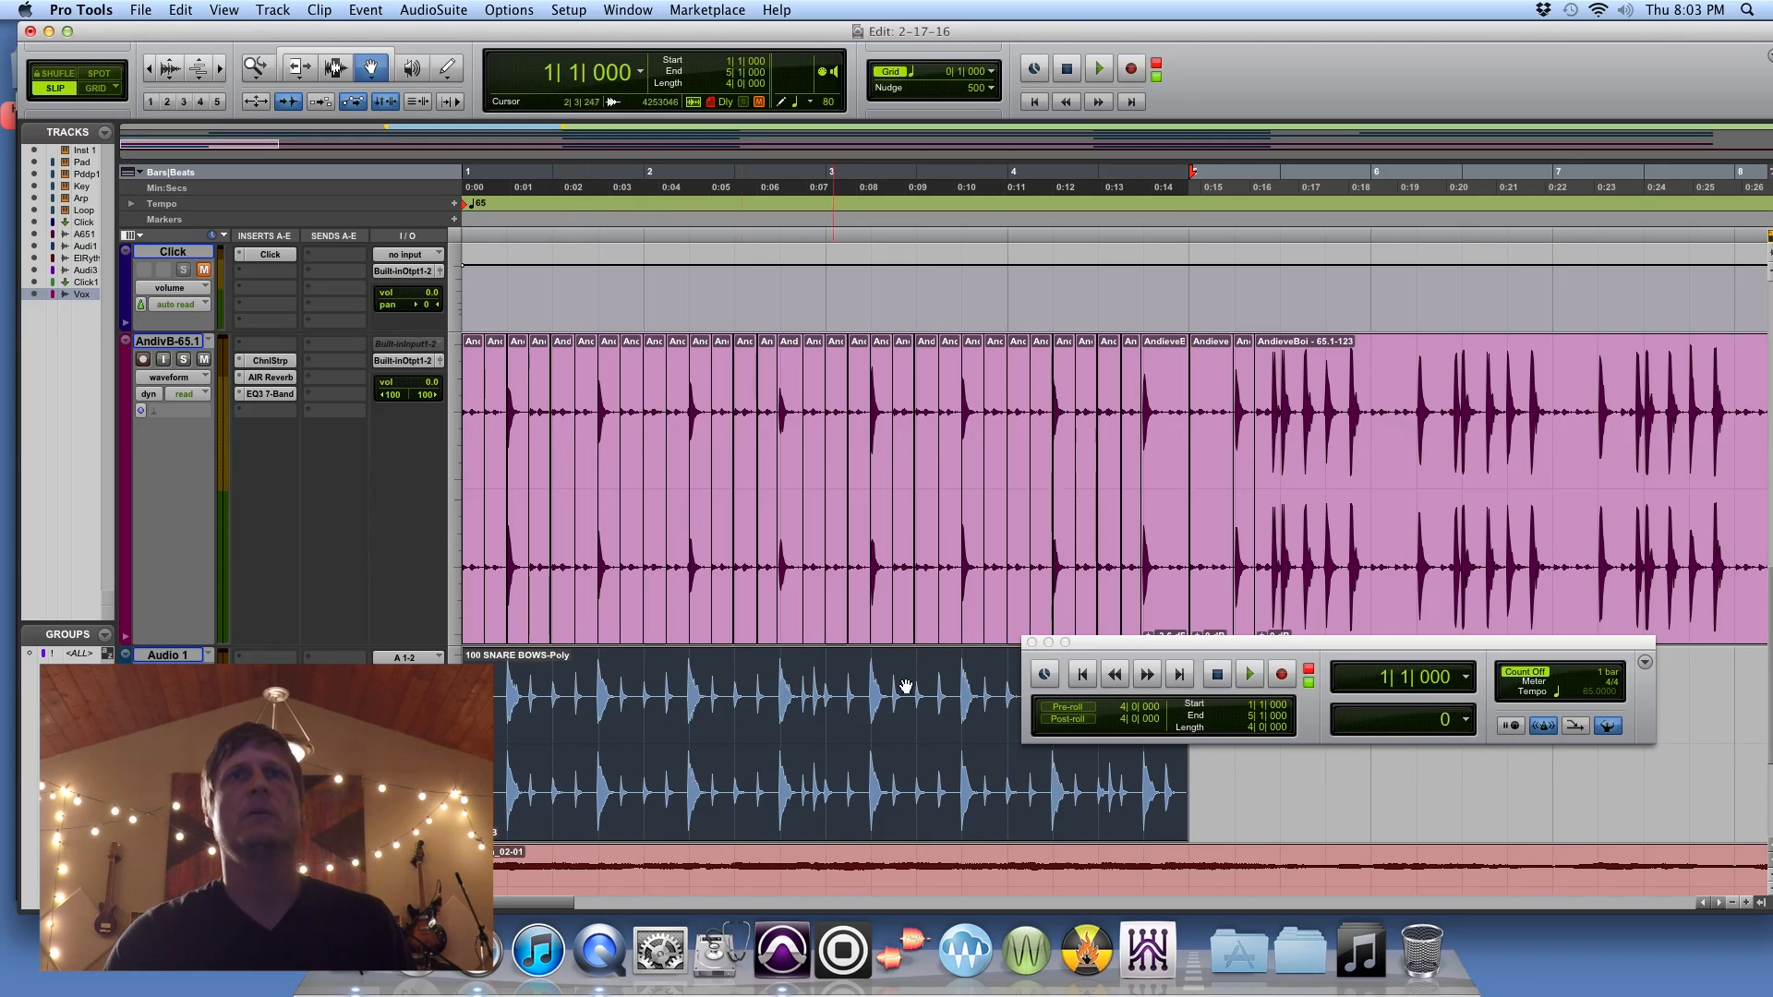
Step: Play the session from the start to hear the SNARE BOWS loop in the first four bars
{"action": "left_click", "coordinate": [1087, 674]}
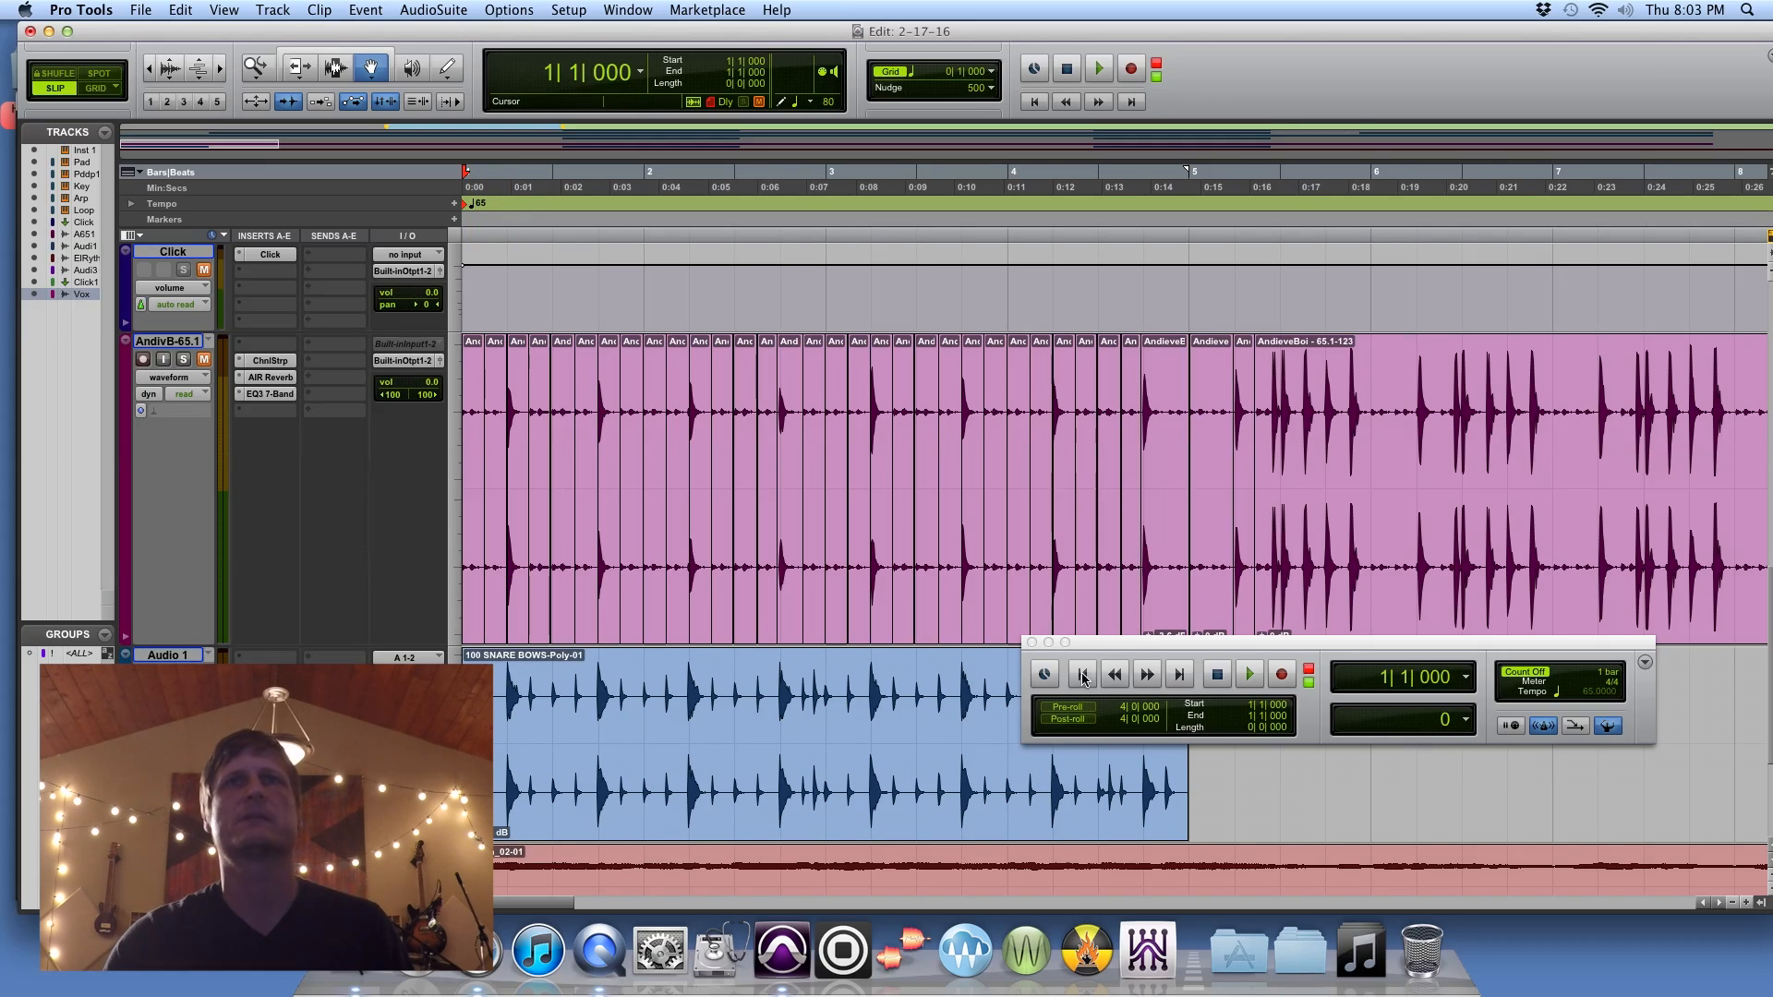
{"action": "left_click", "coordinate": [1249, 675]}
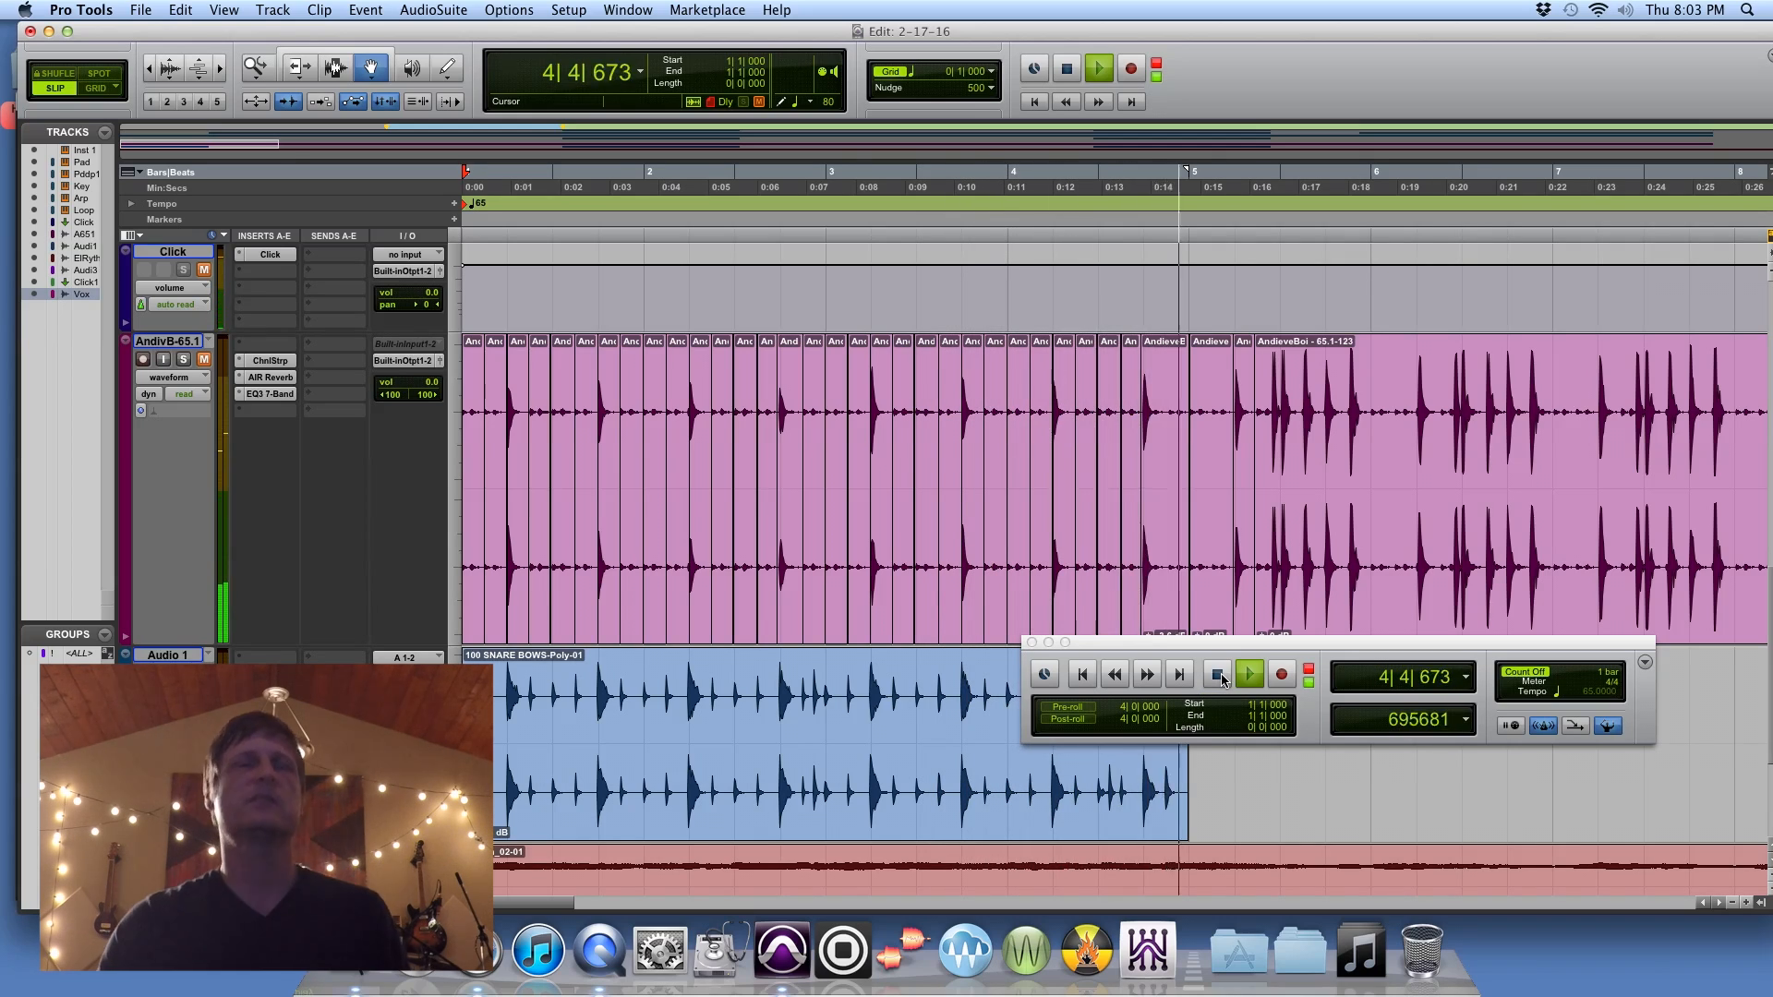
{"action": "left_click", "coordinate": [1219, 676]}
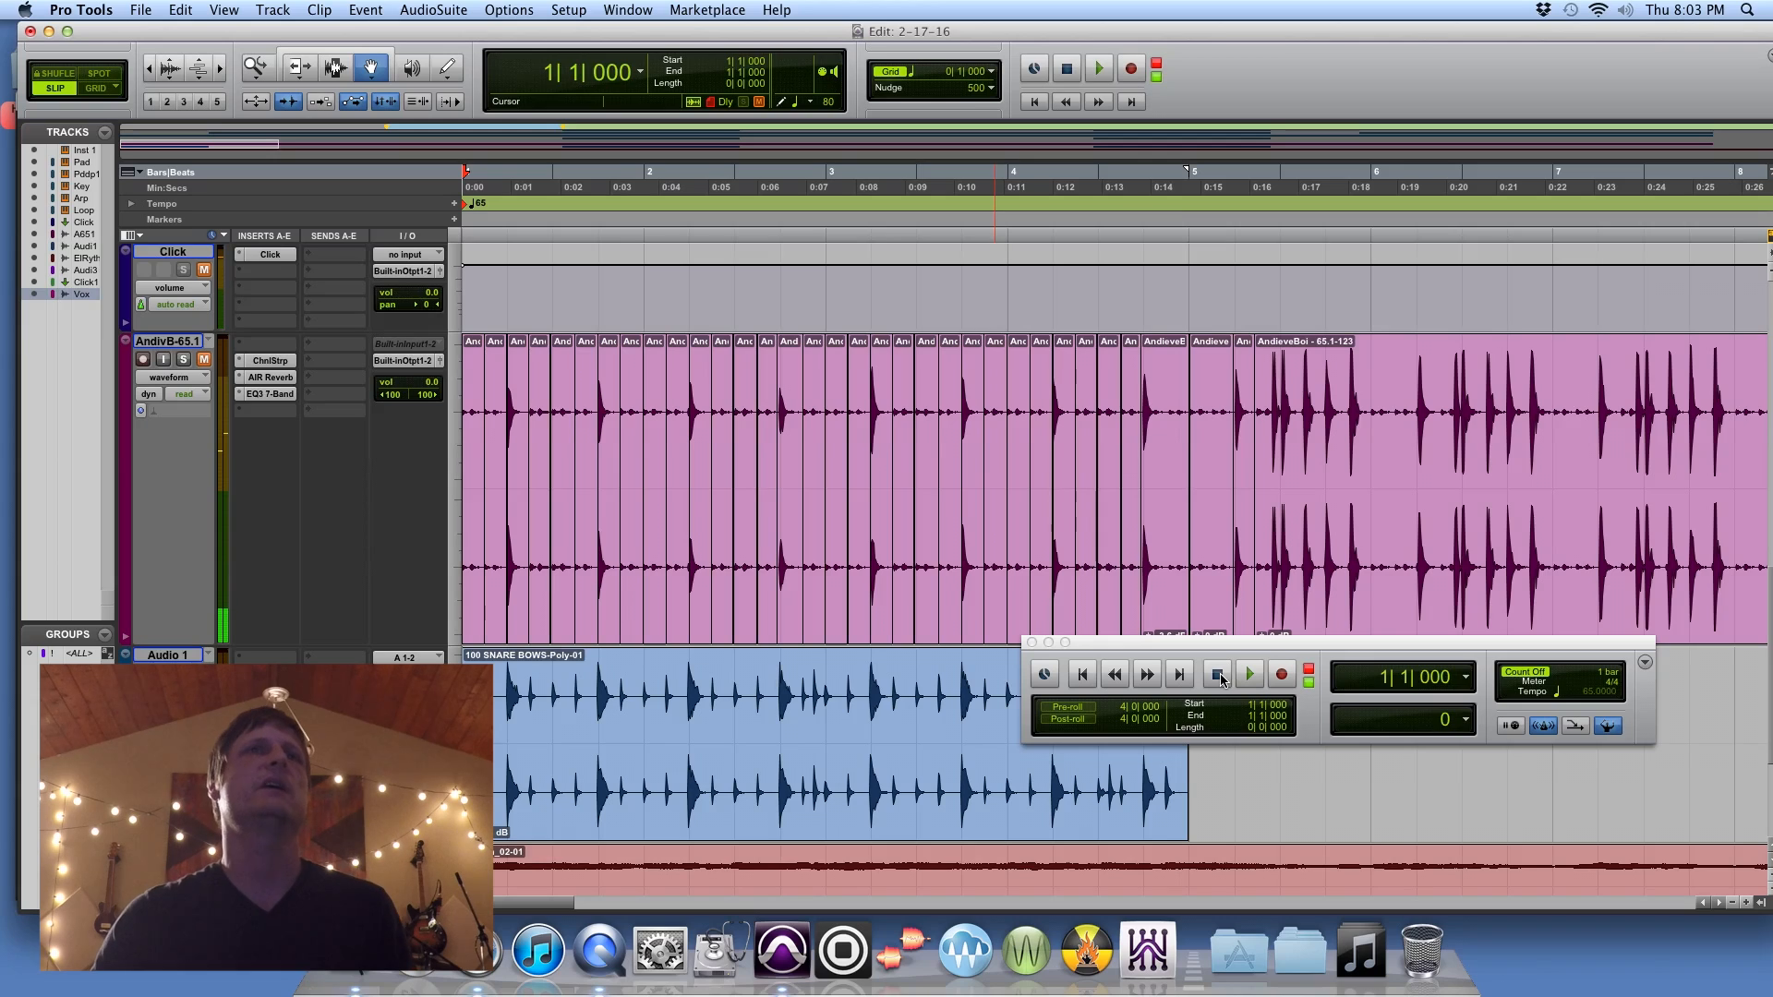
Step: Unmute the AndivB-65.1 track and play the session from the start to hear it together with the SNARE BOWS loop
{"action": "left_click", "coordinate": [204, 359]}
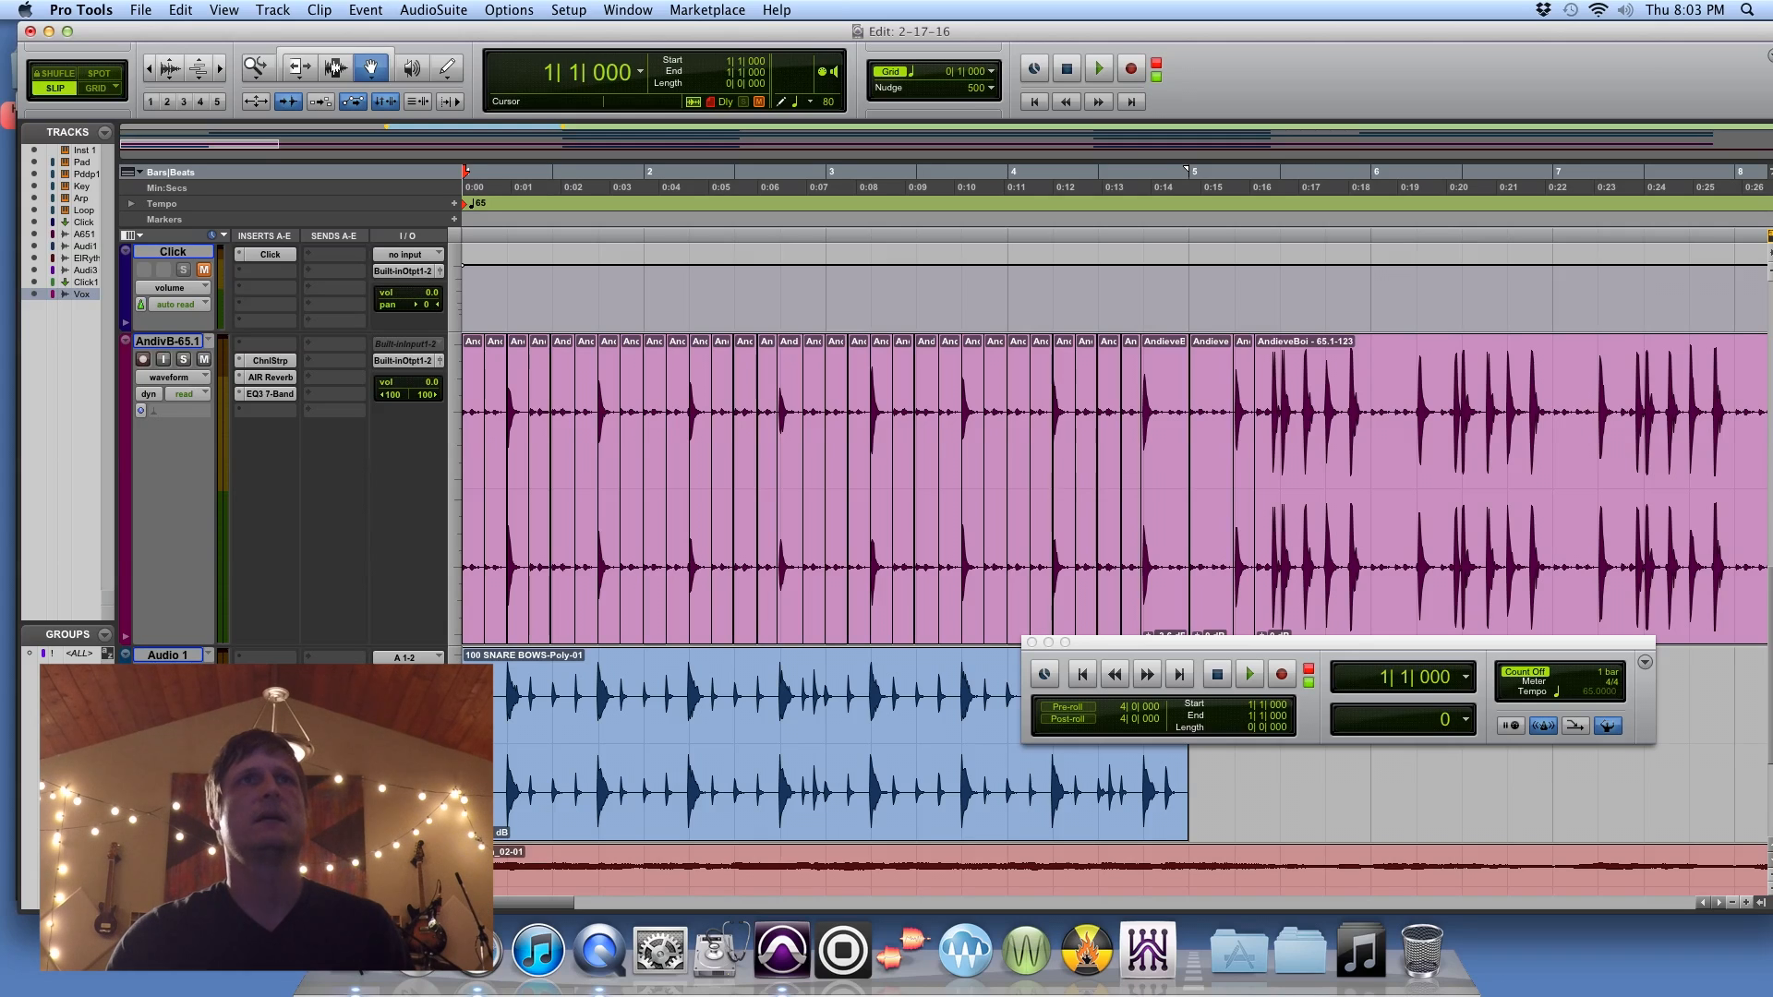
{"action": "left_click", "coordinate": [1248, 676]}
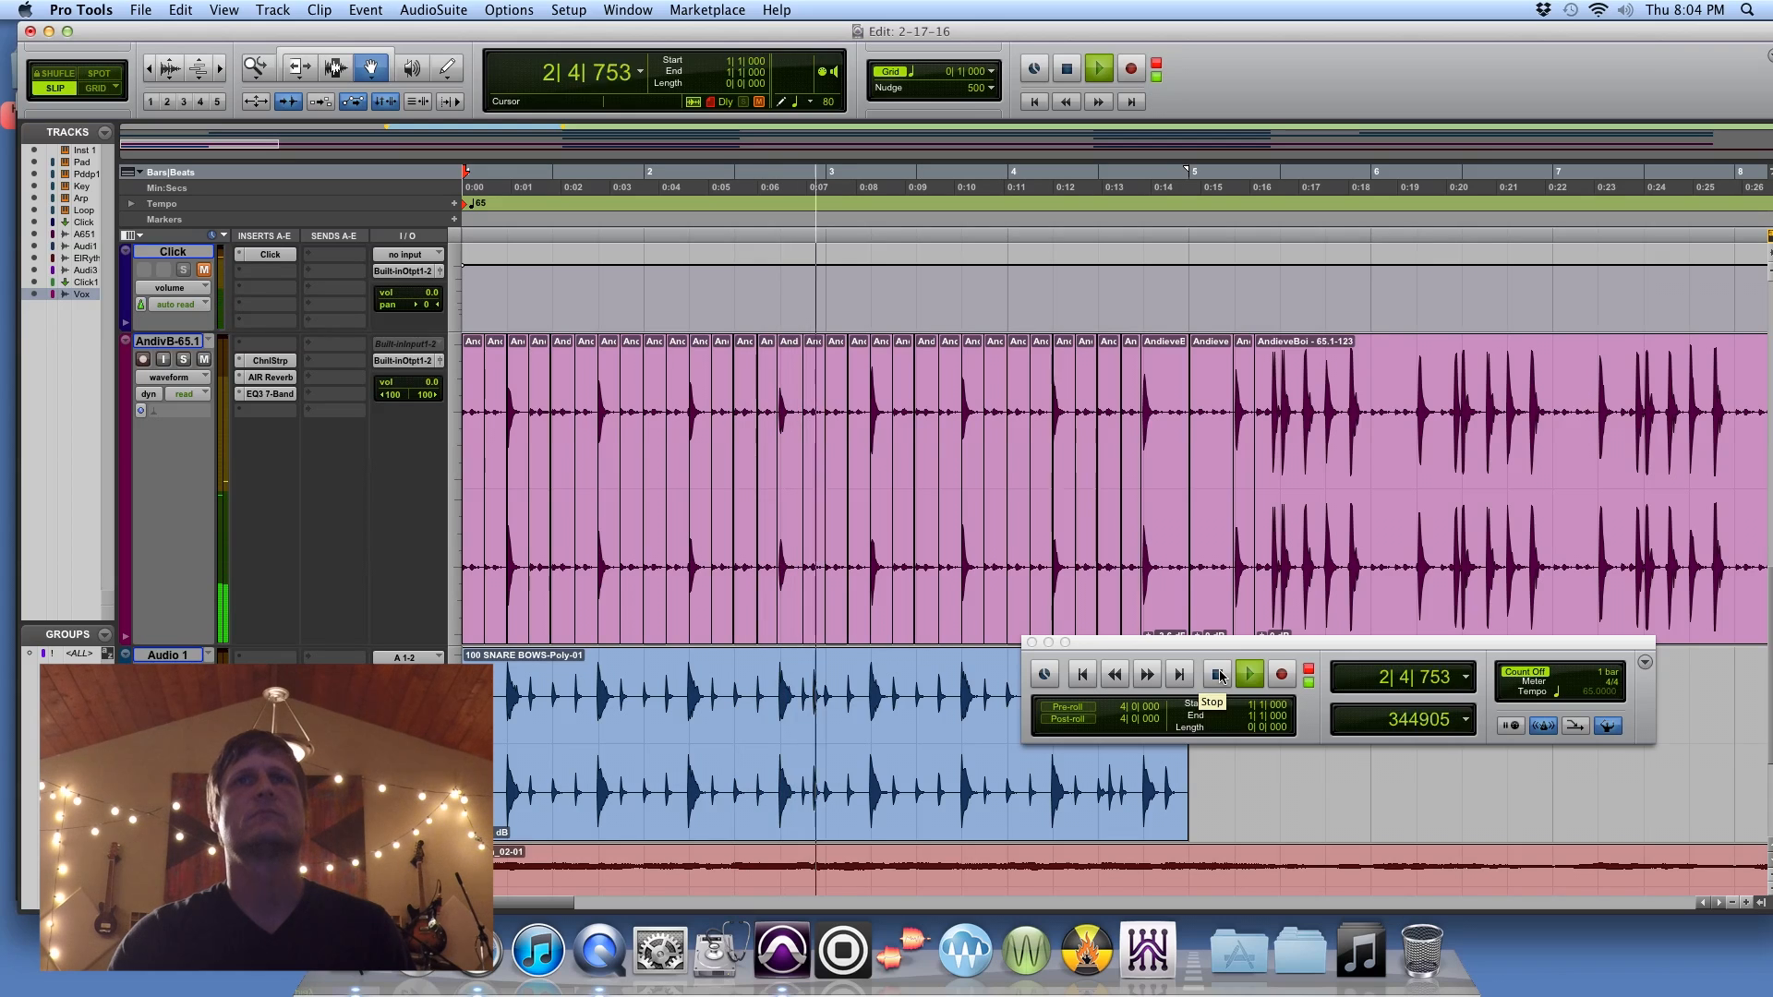
{"action": "left_click", "coordinate": [1218, 674]}
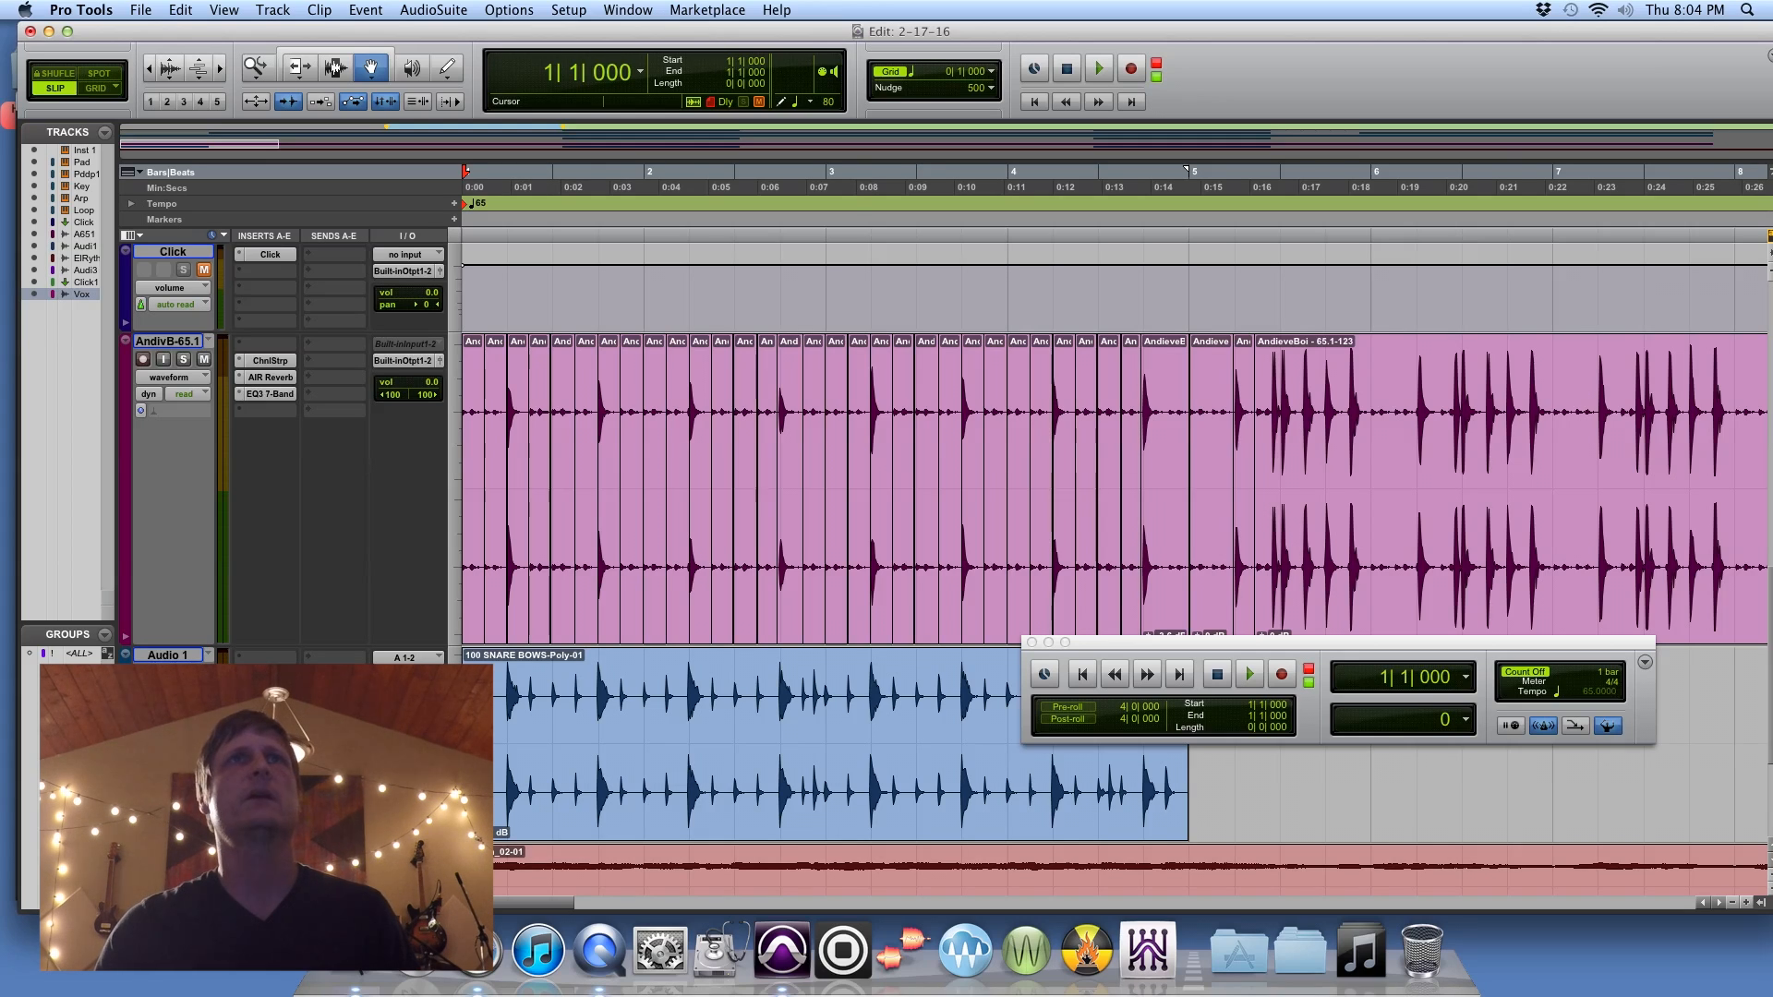
Step: Reopen the Workspace browser and expand the 100 BPM folder in PERC LOOPS
{"action": "left_click", "coordinate": [628, 9]}
{"action": "left_click", "coordinate": [665, 271]}
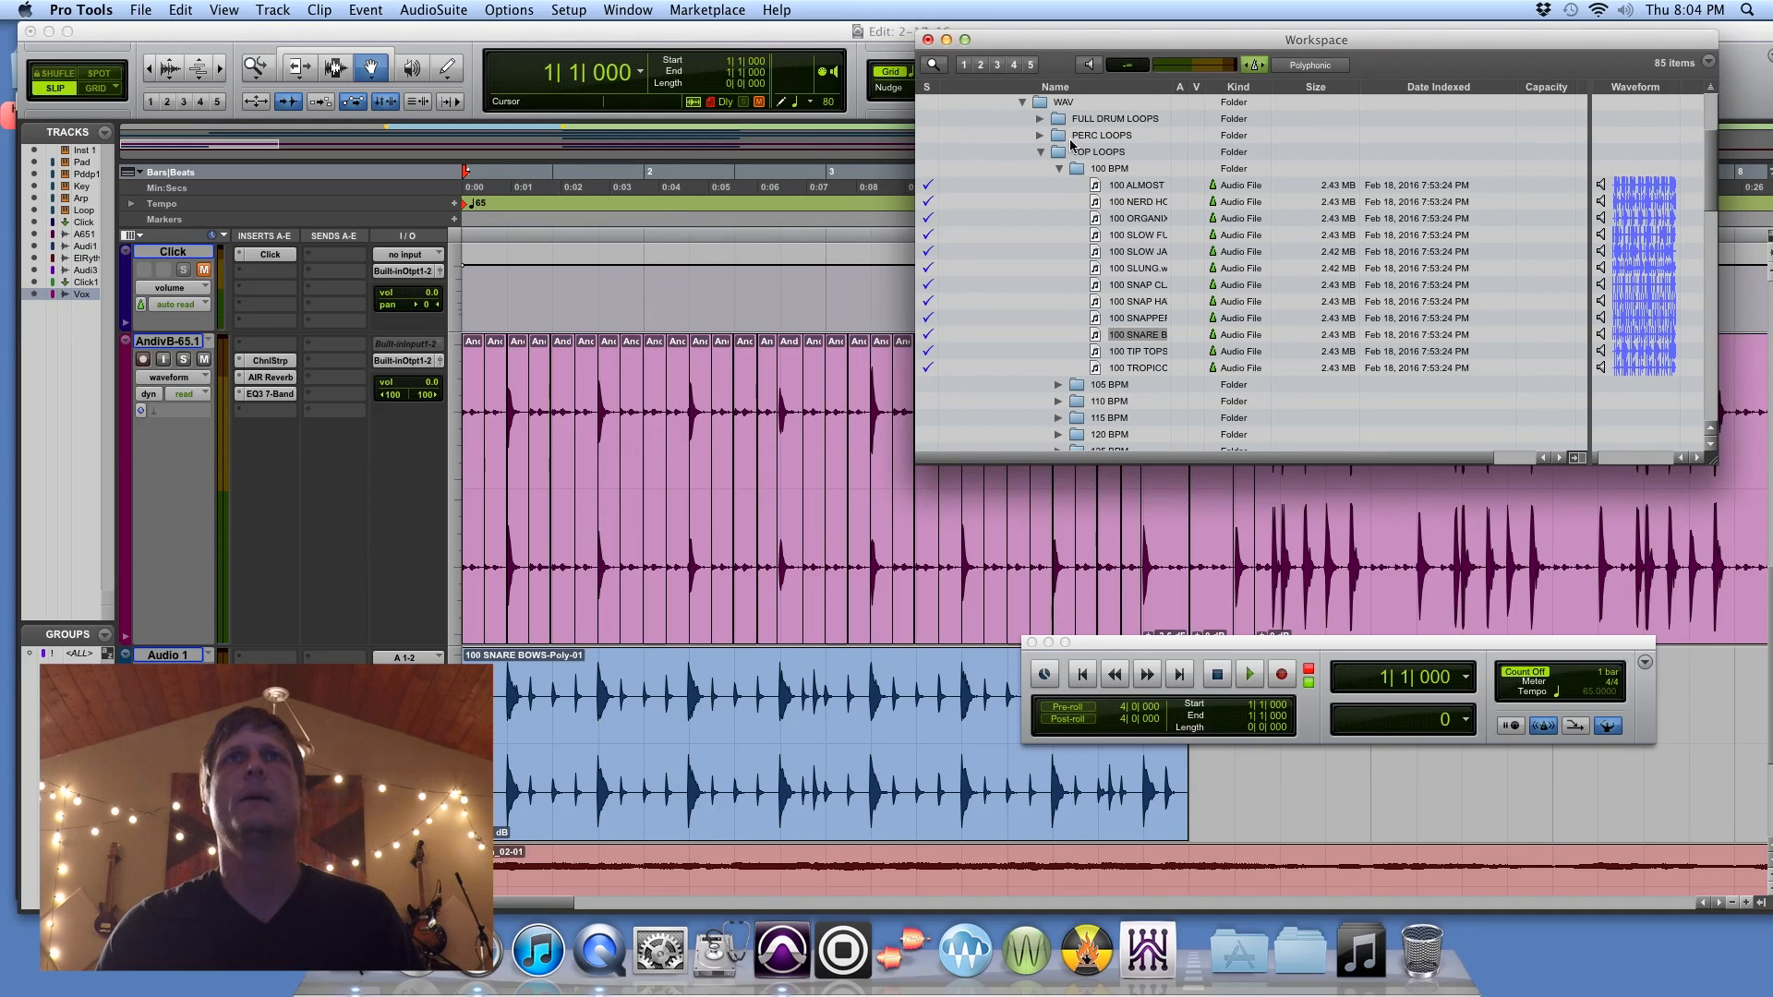
{"action": "left_click", "coordinate": [1040, 136]}
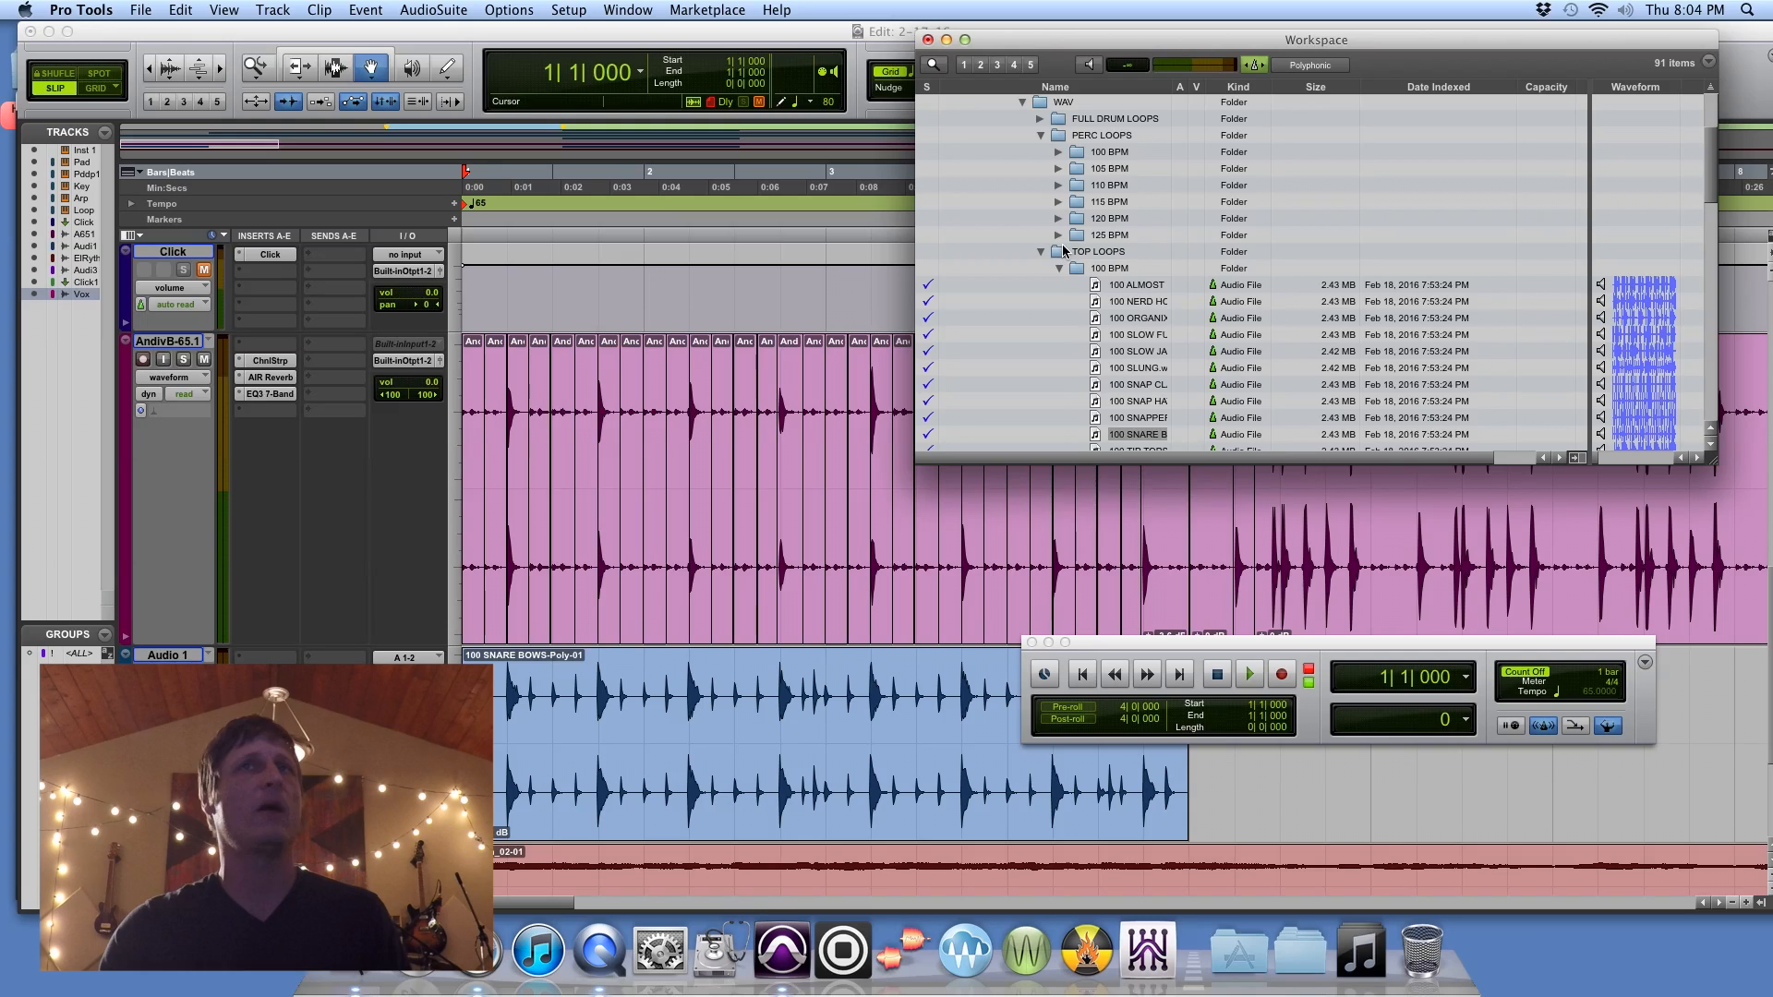
{"action": "left_click", "coordinate": [1059, 152]}
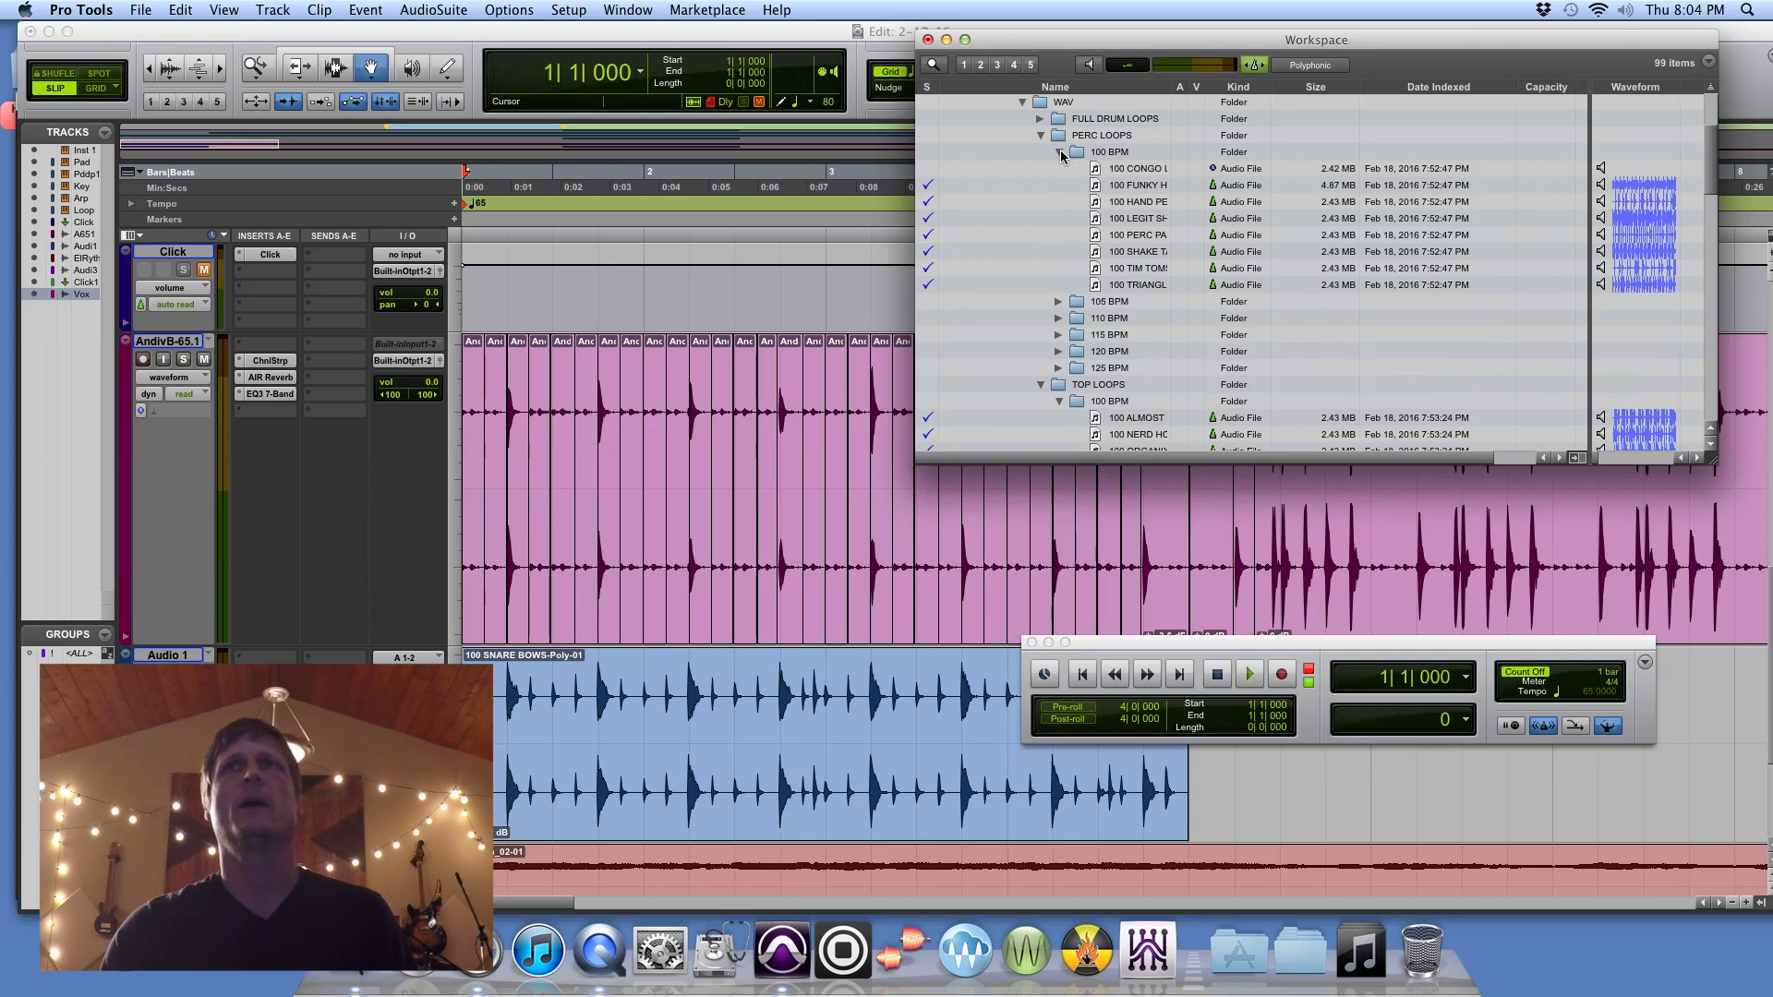
Step: Preview the 100 BPM percussion loops, including FUNKY, HAND, PERC, SHAKE, TRIANGL, TIM TOM and CONGO, and close the browser
{"action": "left_click", "coordinate": [1601, 186]}
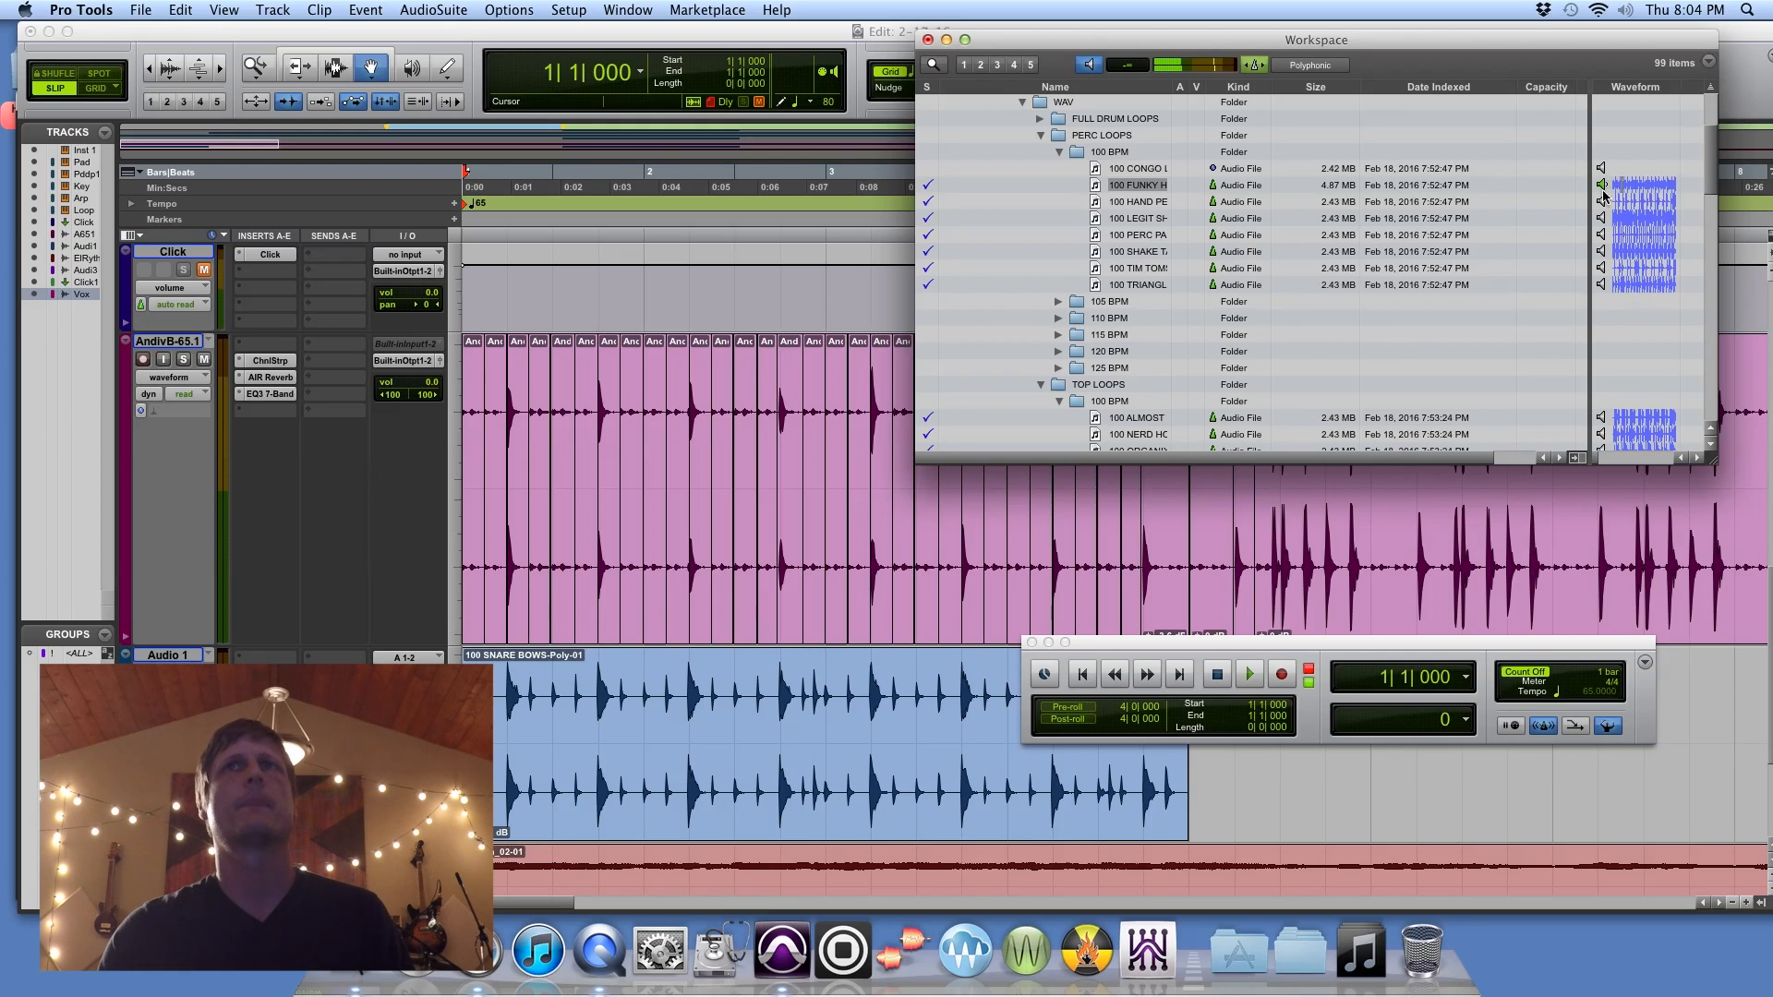
{"action": "left_click", "coordinate": [1602, 201]}
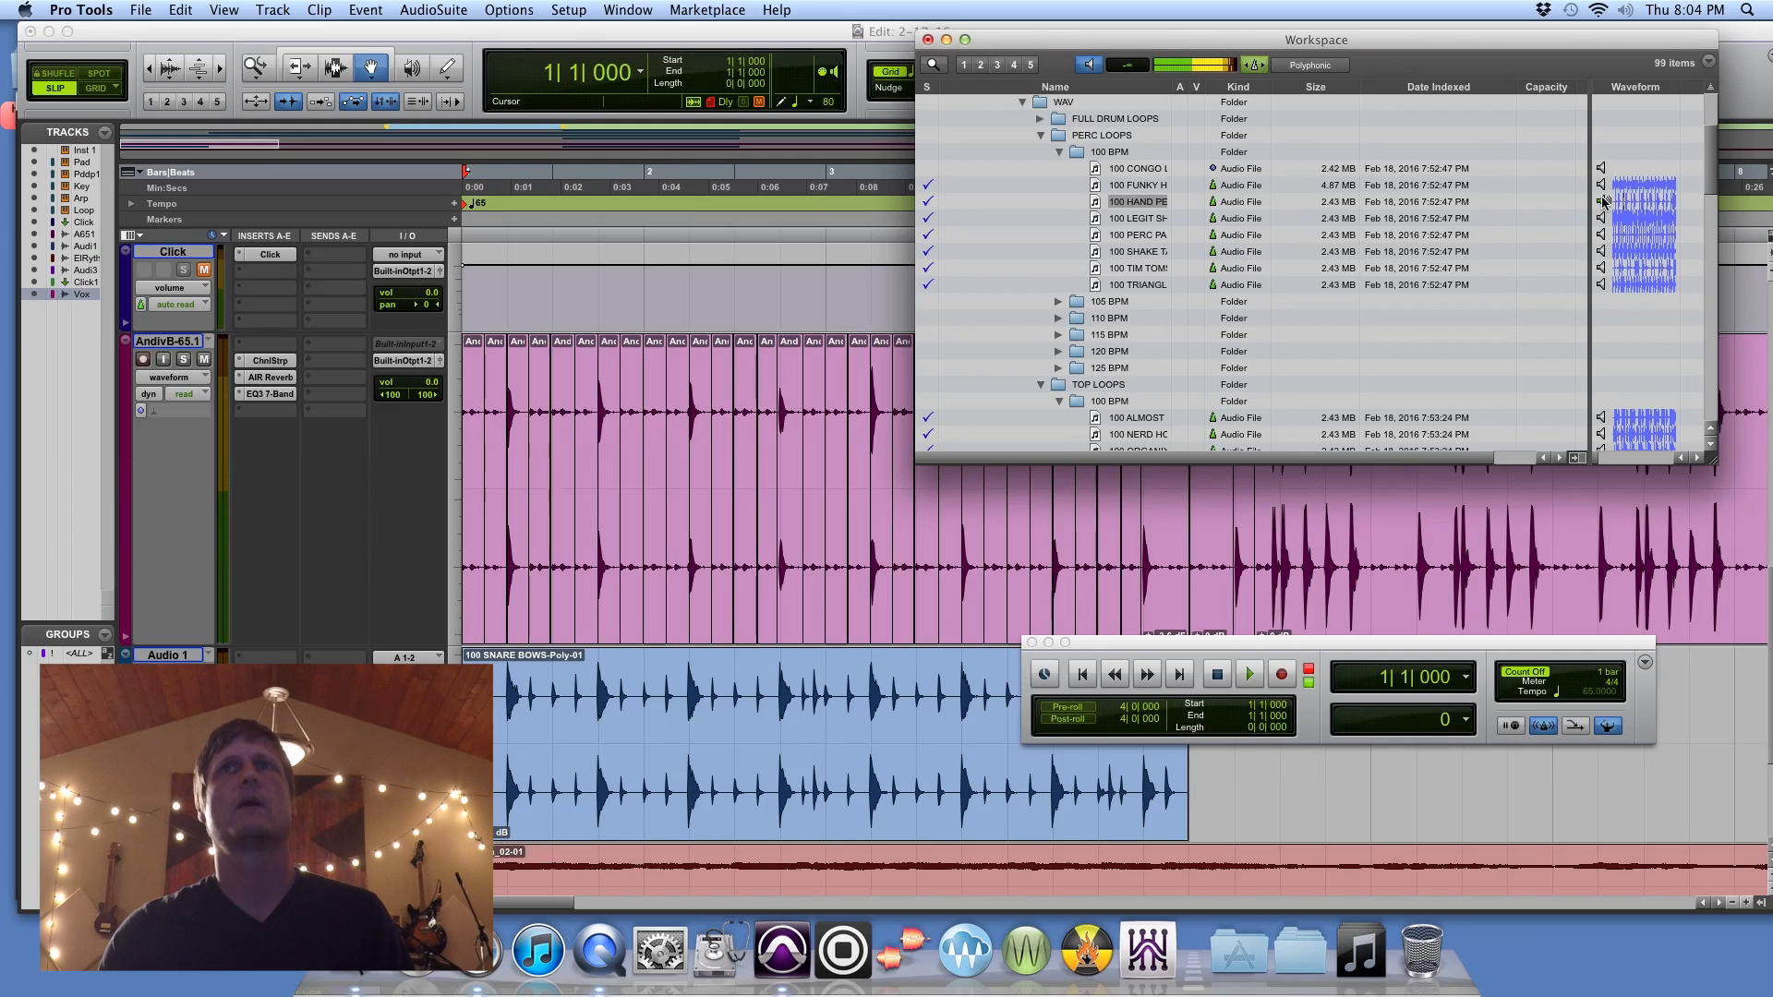
{"action": "left_click", "coordinate": [1601, 235]}
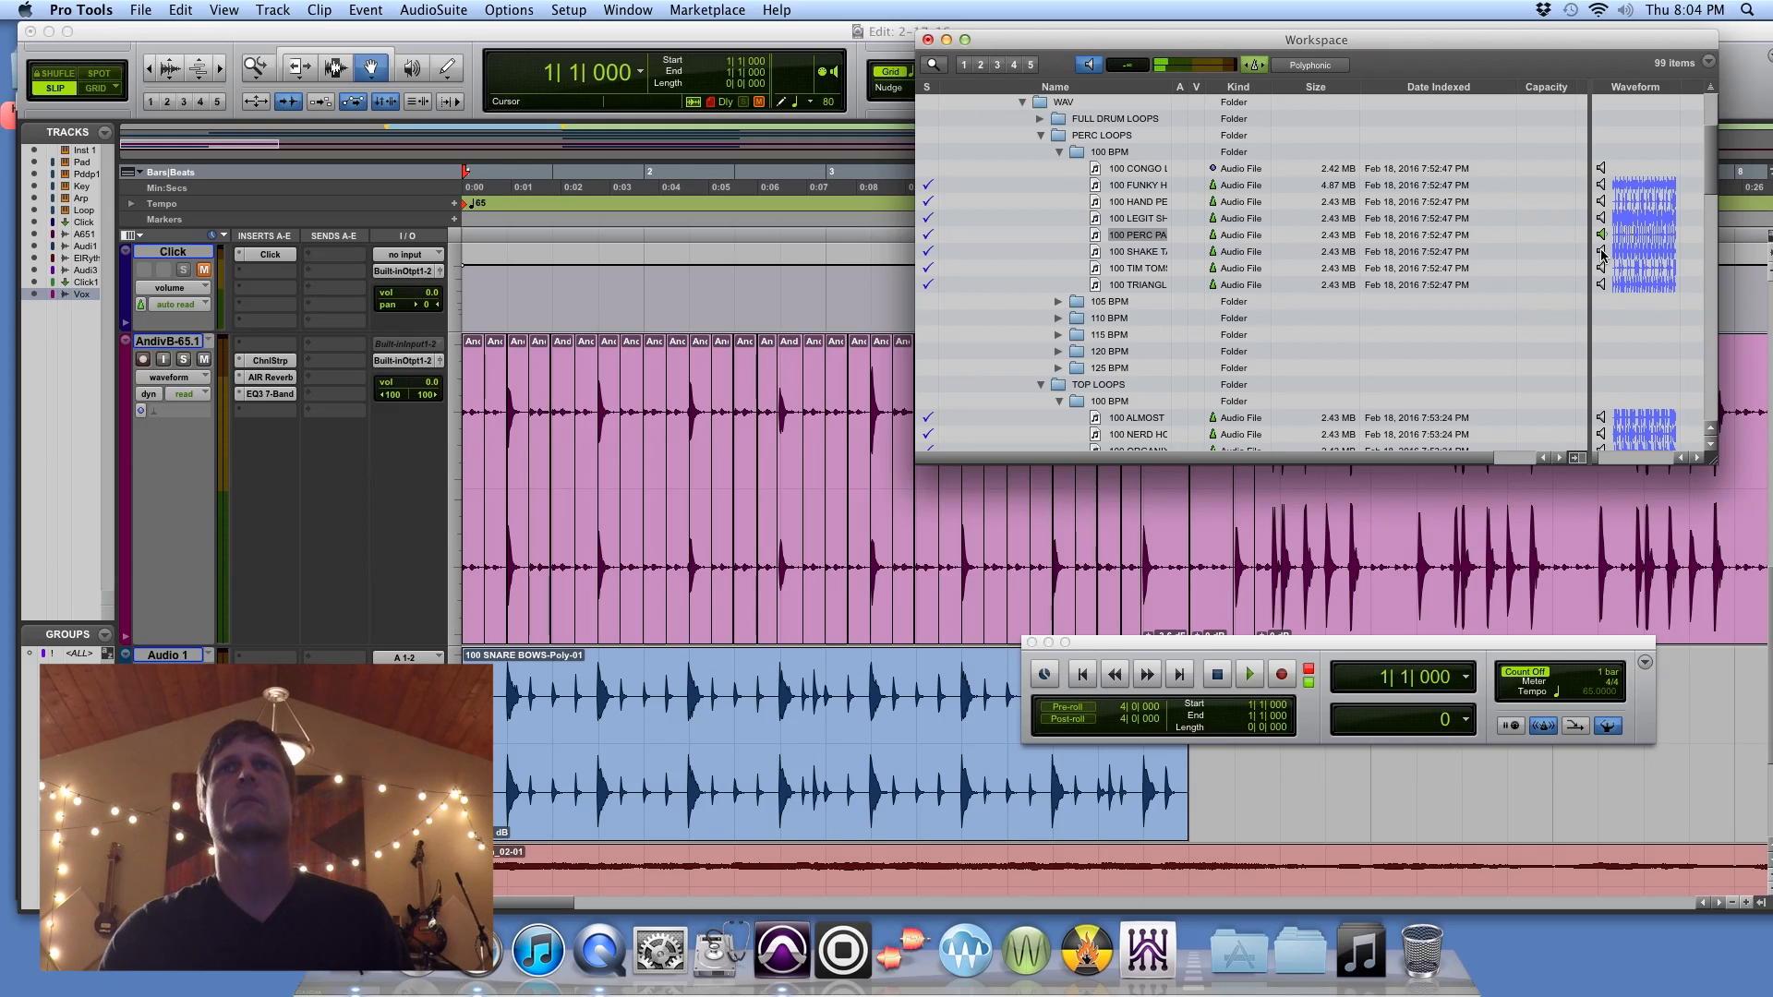
{"action": "left_click", "coordinate": [1602, 252]}
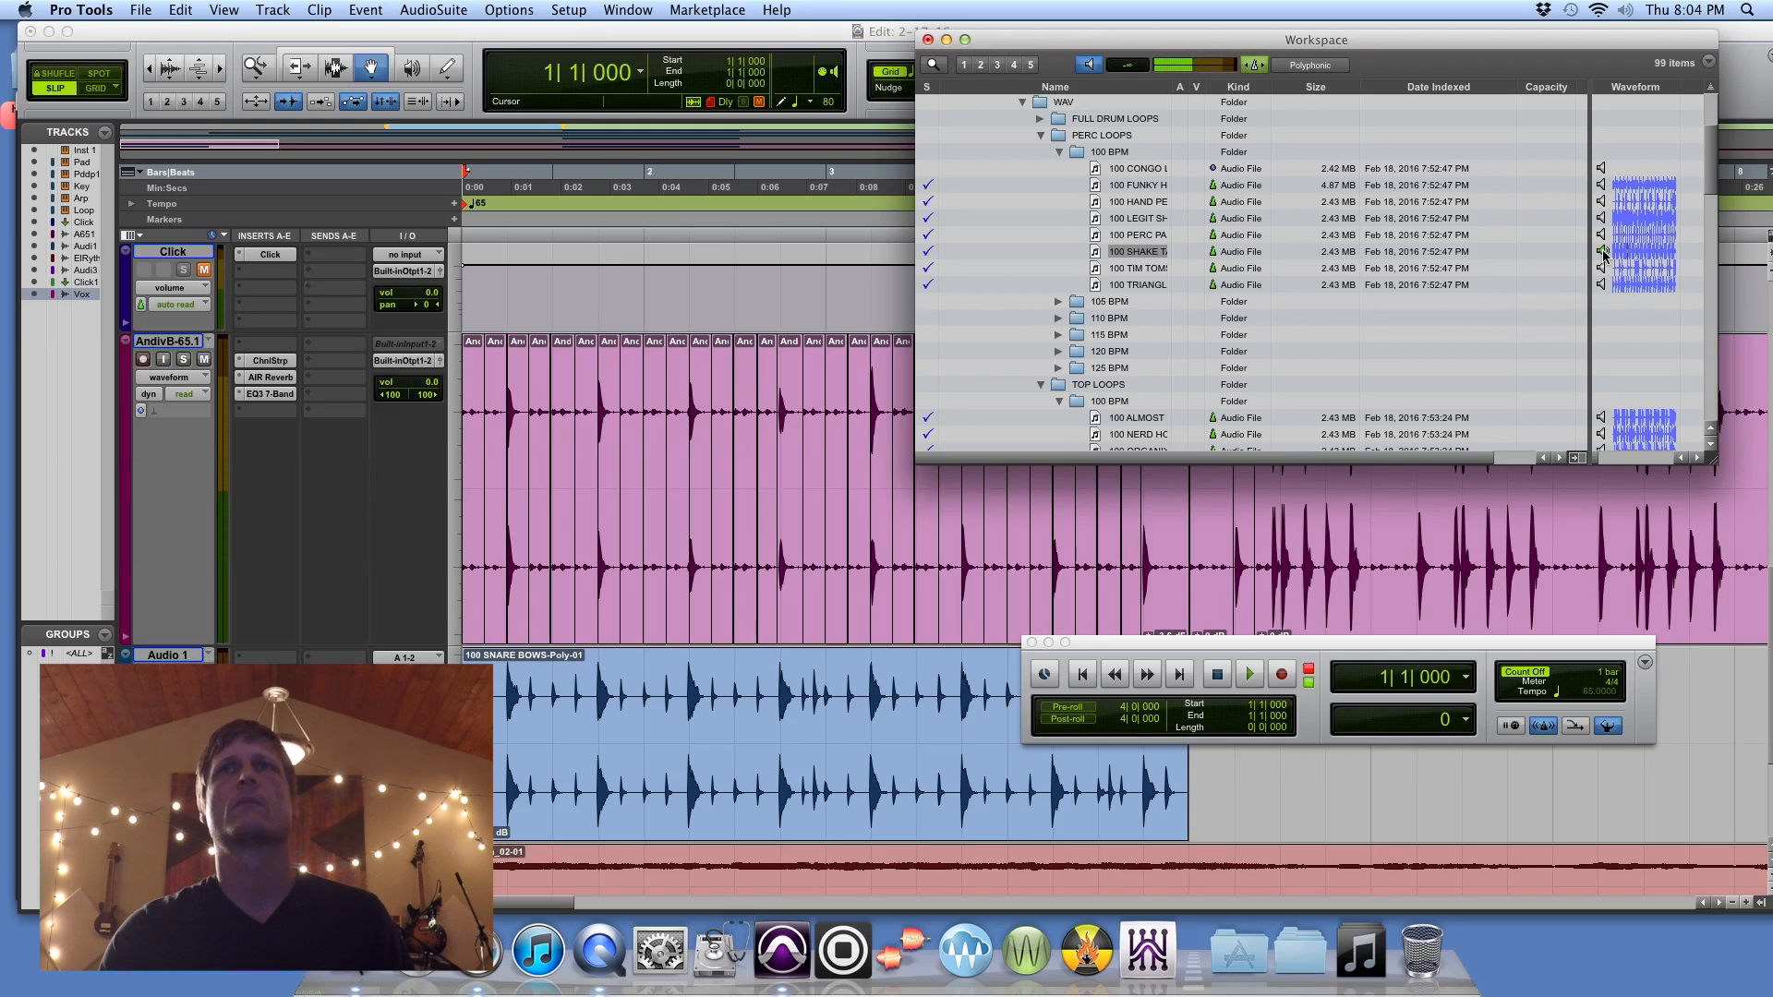
{"action": "left_click", "coordinate": [1601, 286]}
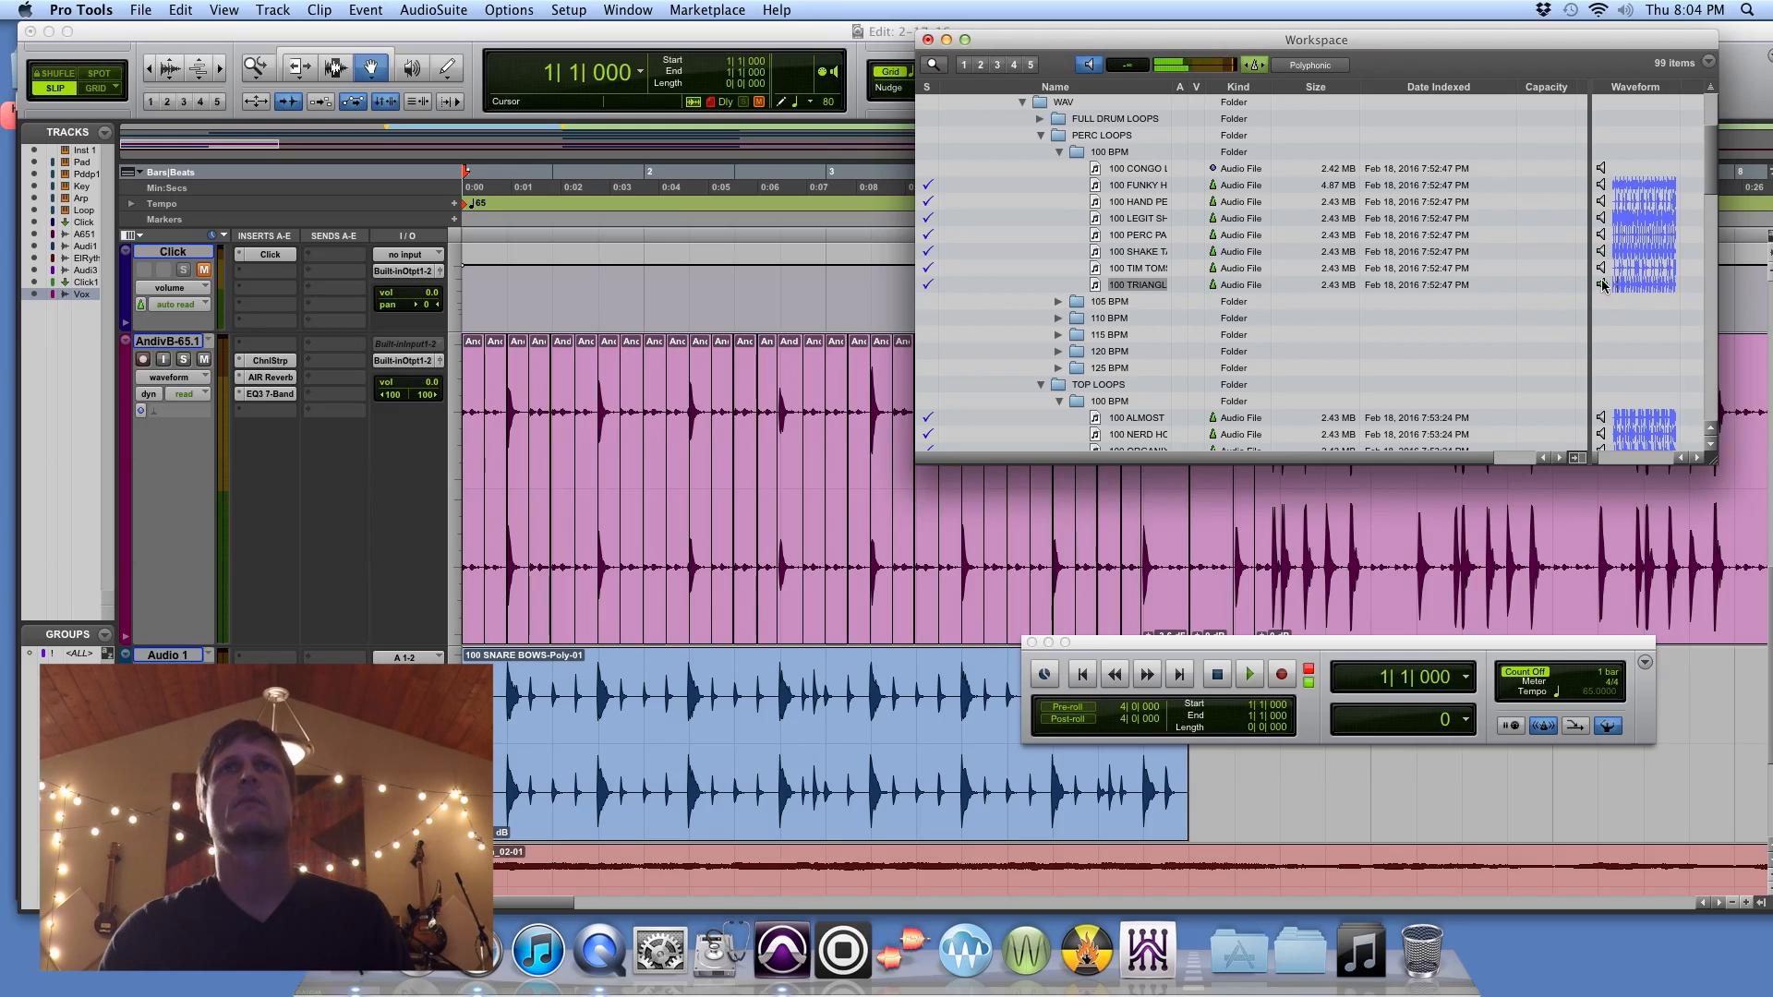
{"action": "left_click", "coordinate": [1602, 268]}
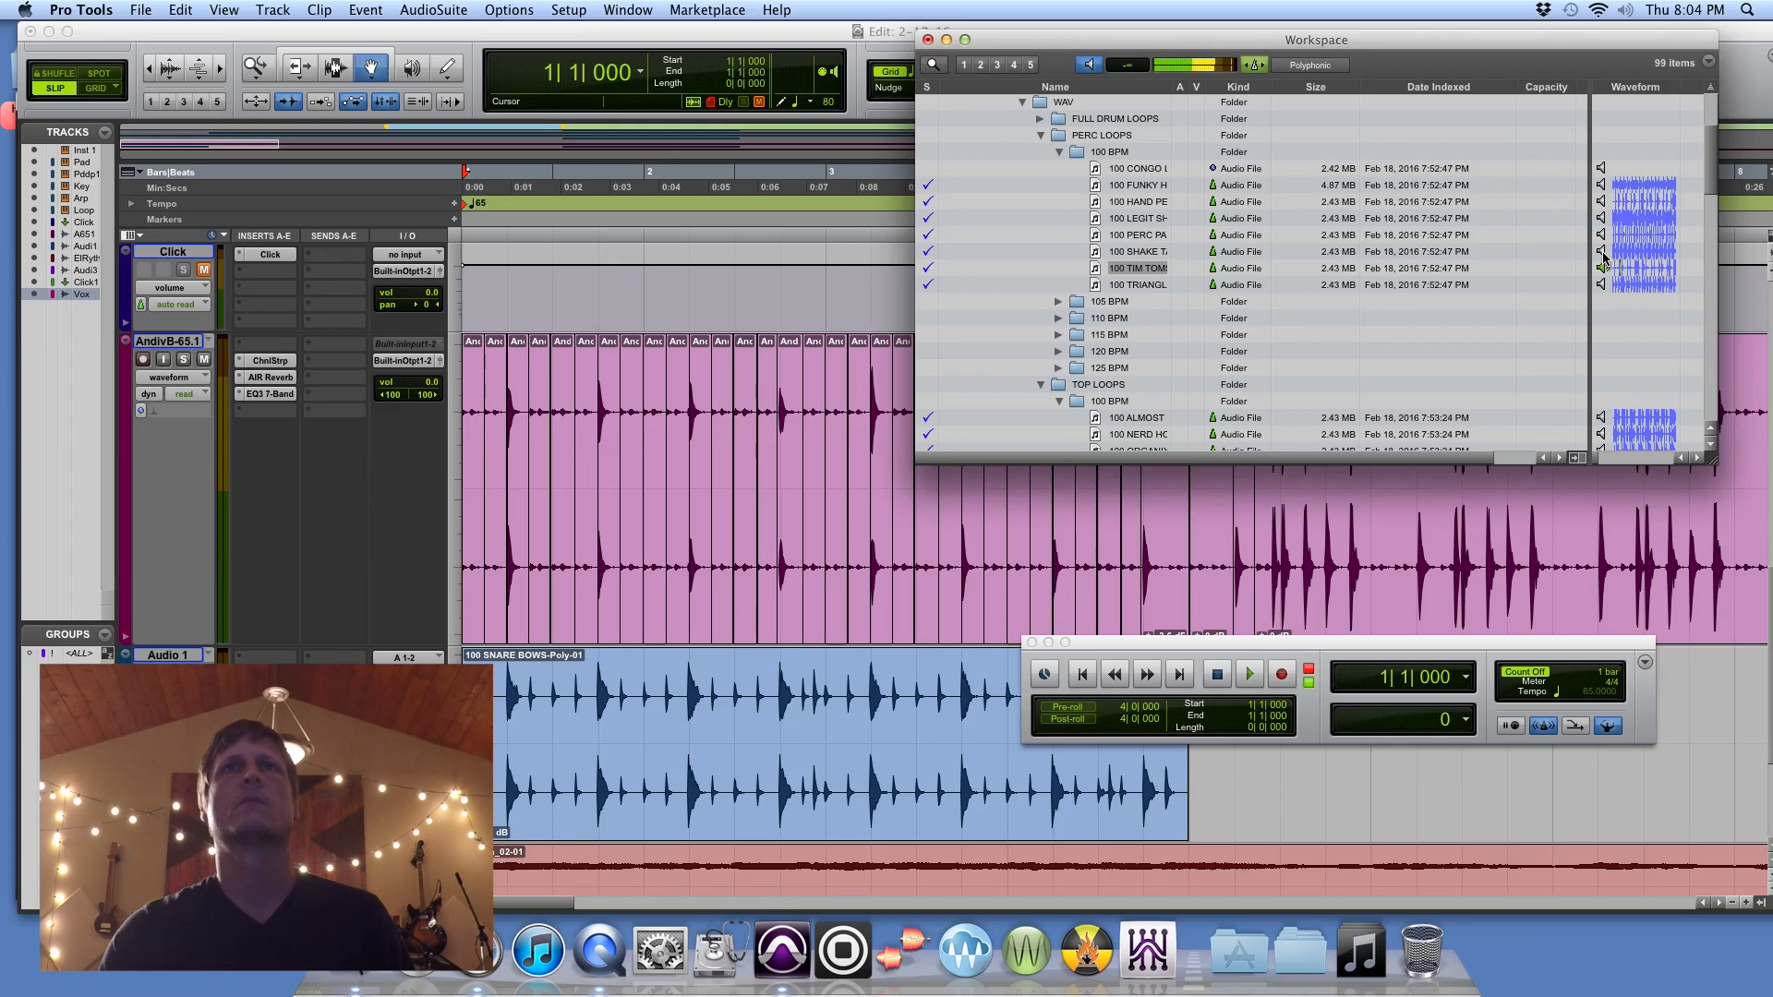
{"action": "left_click", "coordinate": [1602, 252]}
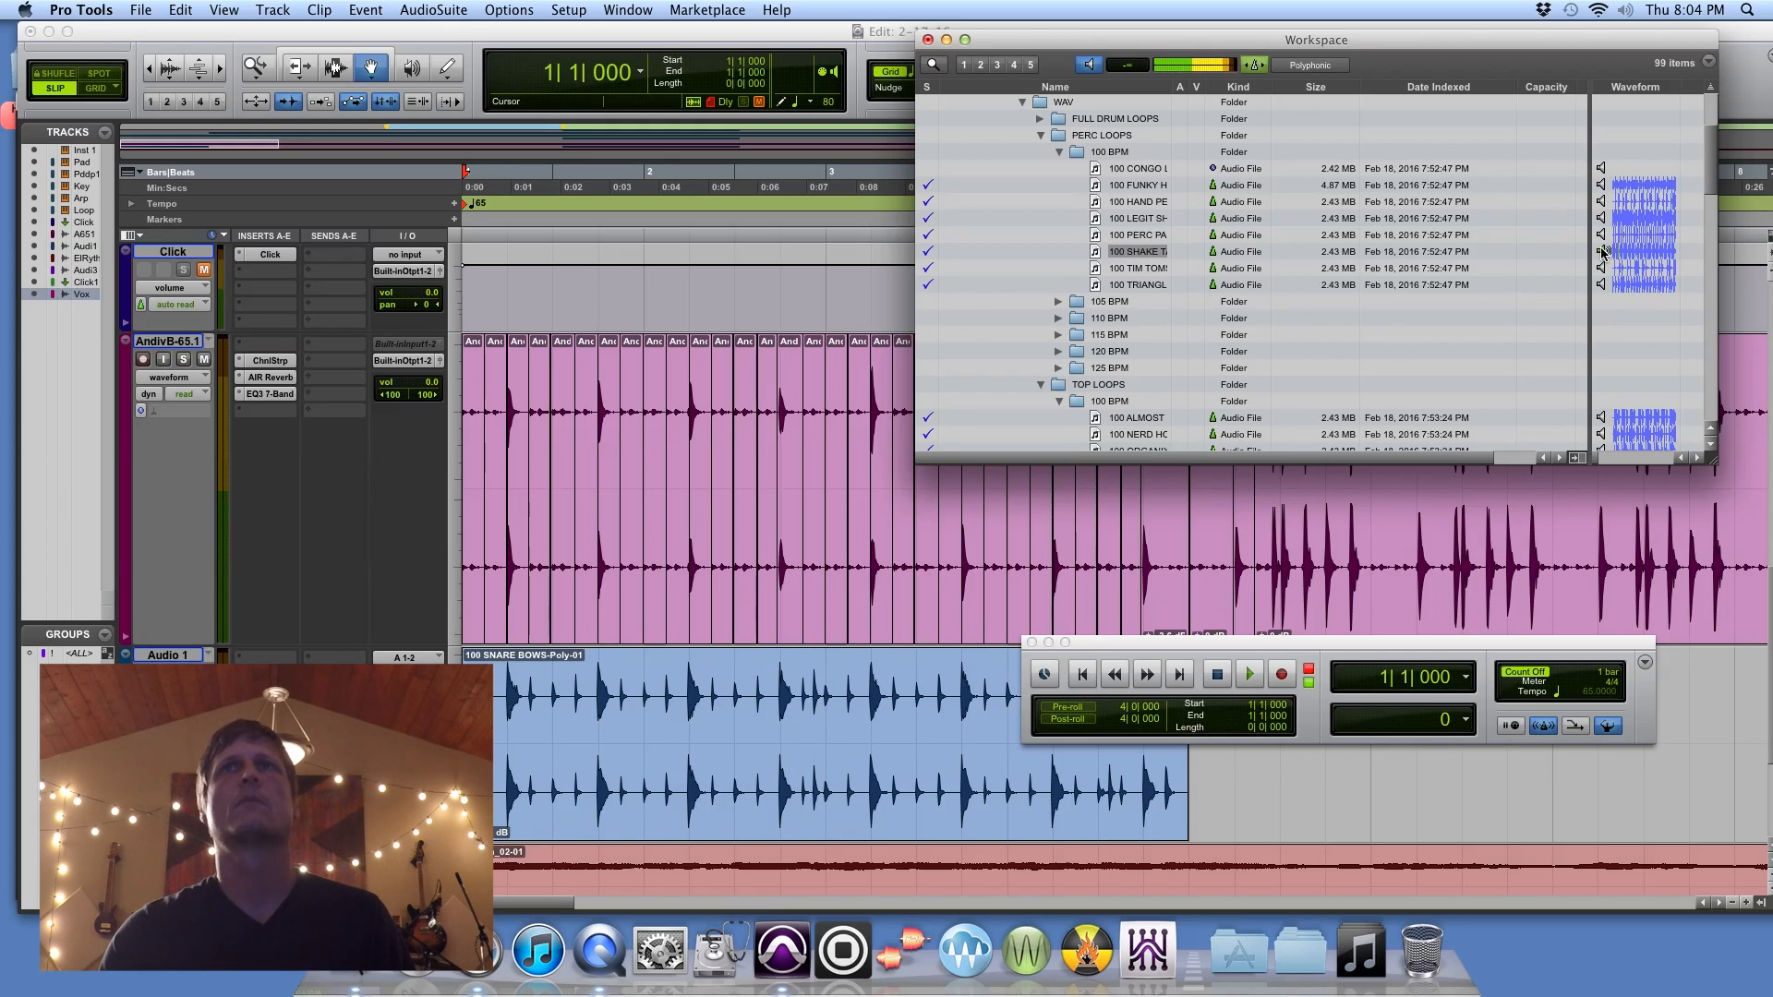
{"action": "left_click", "coordinate": [1602, 169]}
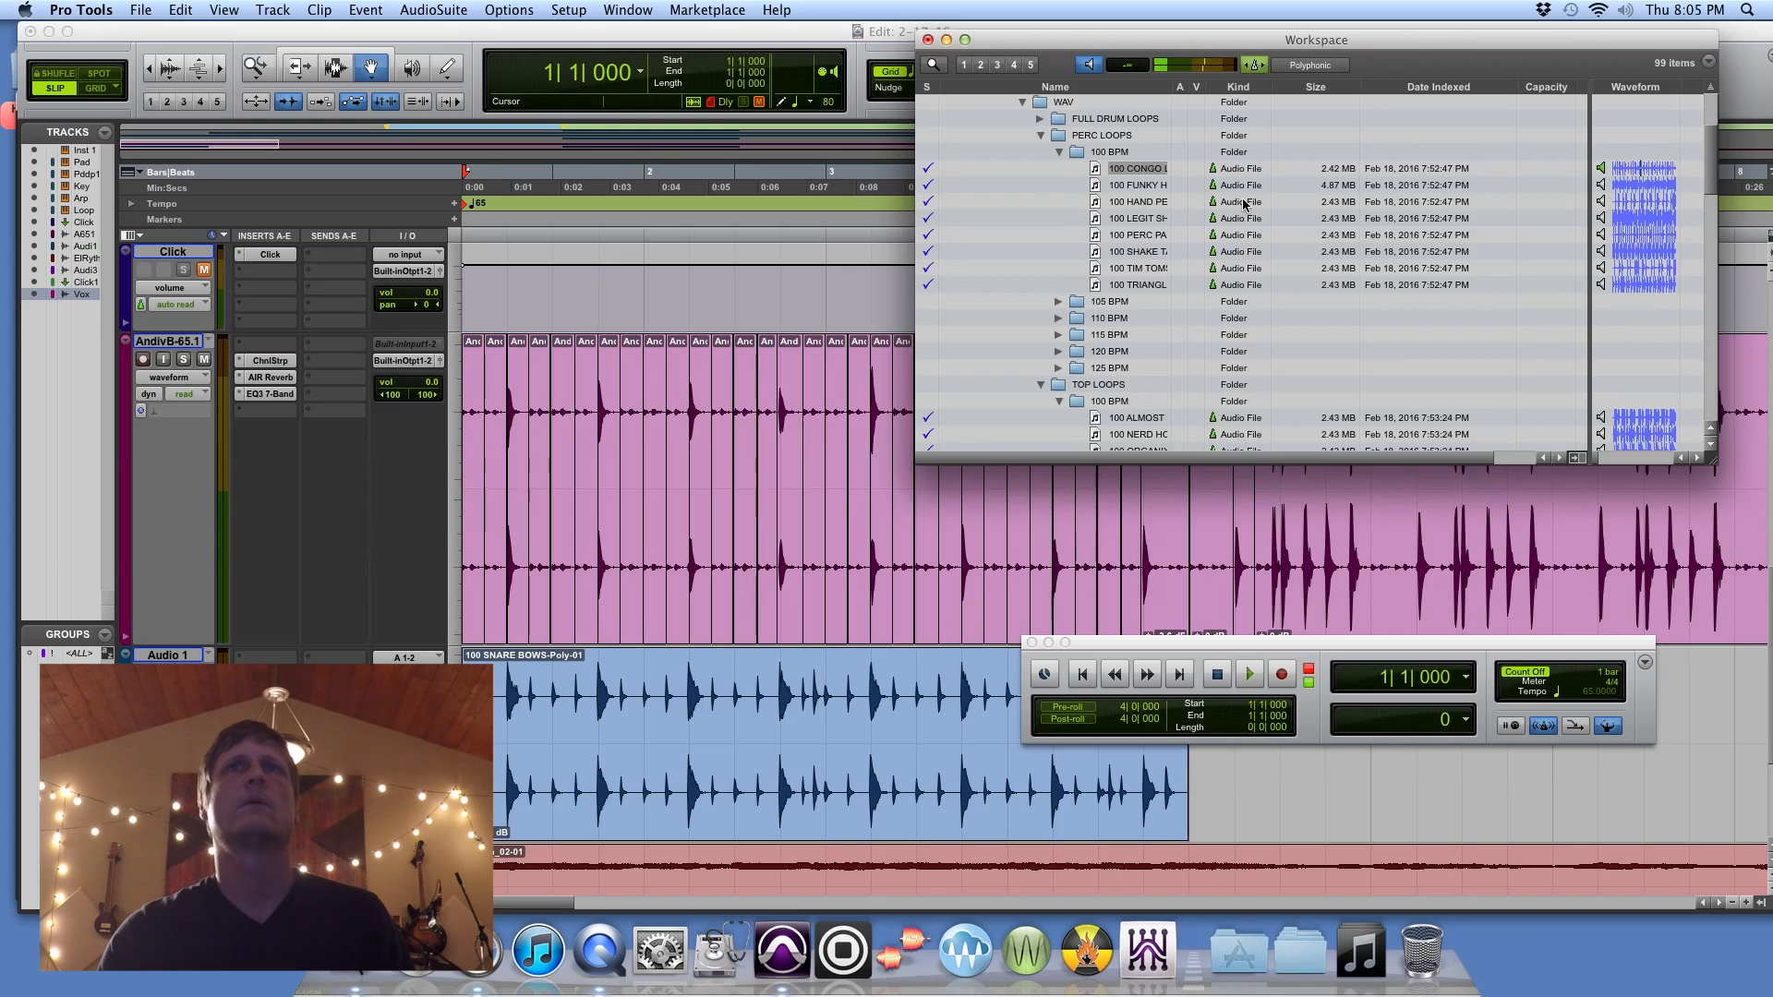
{"action": "left_click", "coordinate": [1598, 170]}
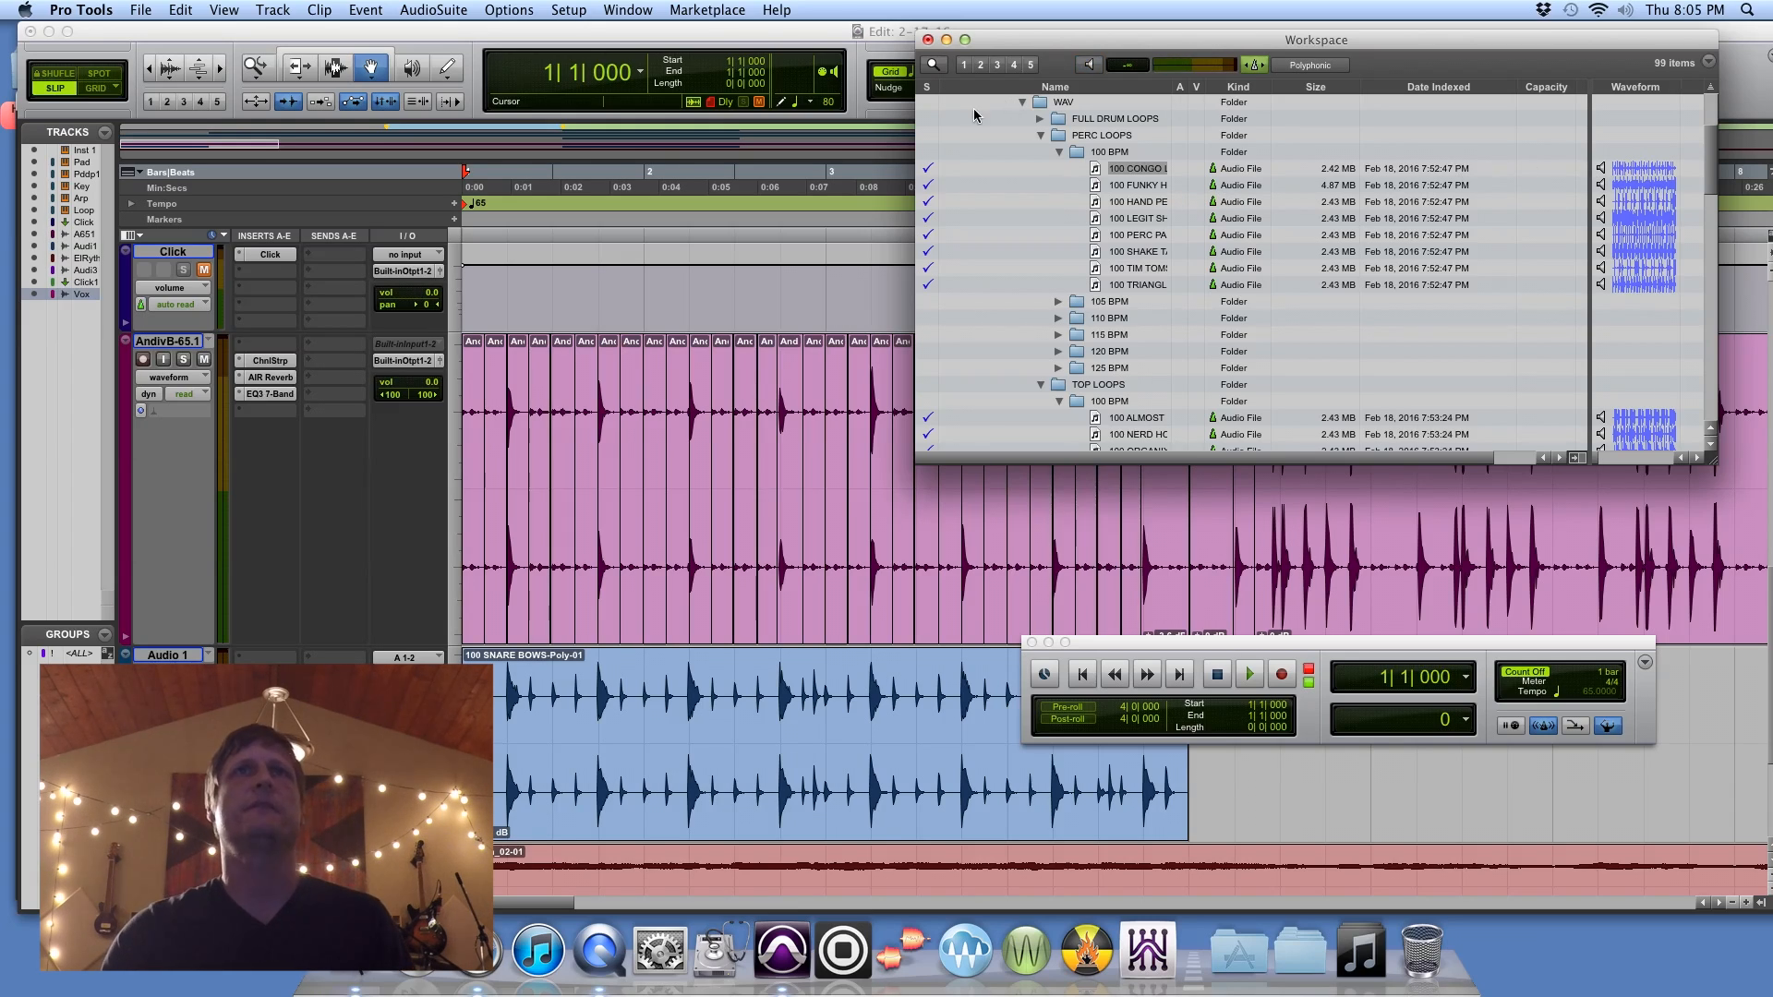
{"action": "left_click", "coordinate": [928, 40]}
Step: Move the Transport window off the Audio 1 clips and place the playback cursor where the 125 DRUM LOOP clips start, near bar 21
{"action": "left_click", "coordinate": [148, 70]}
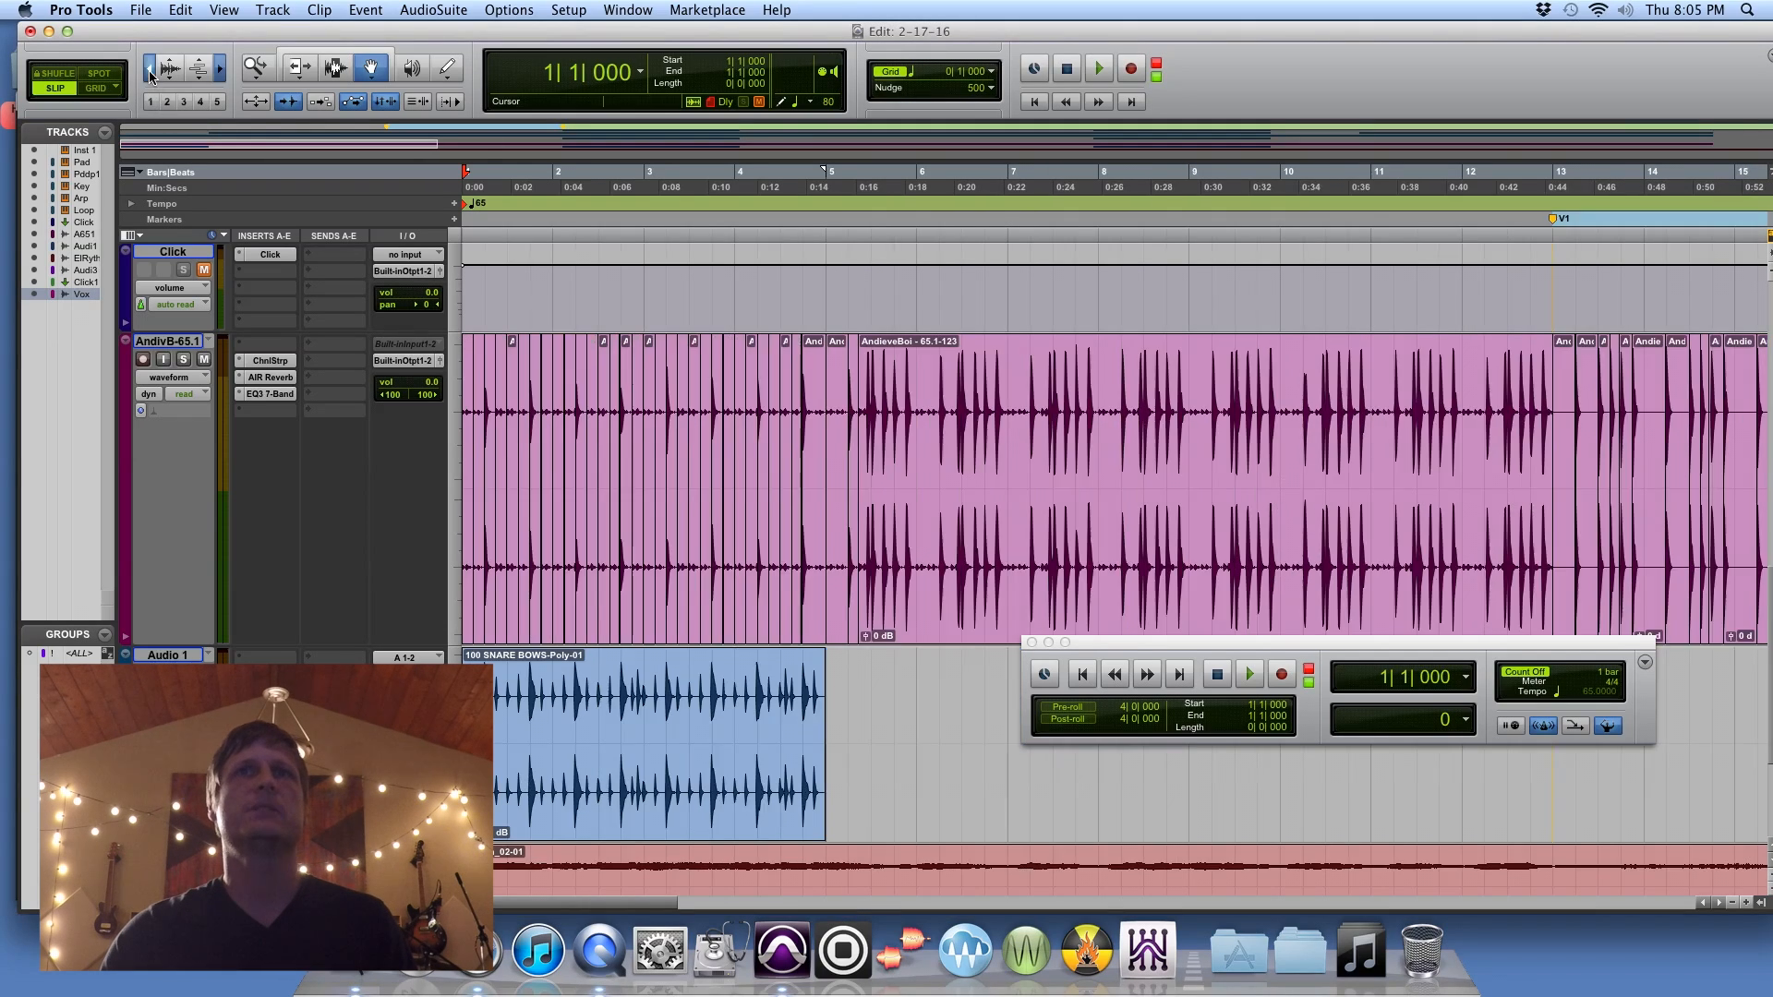
{"action": "left_click", "coordinate": [148, 70]}
{"action": "left_click", "coordinate": [334, 68]}
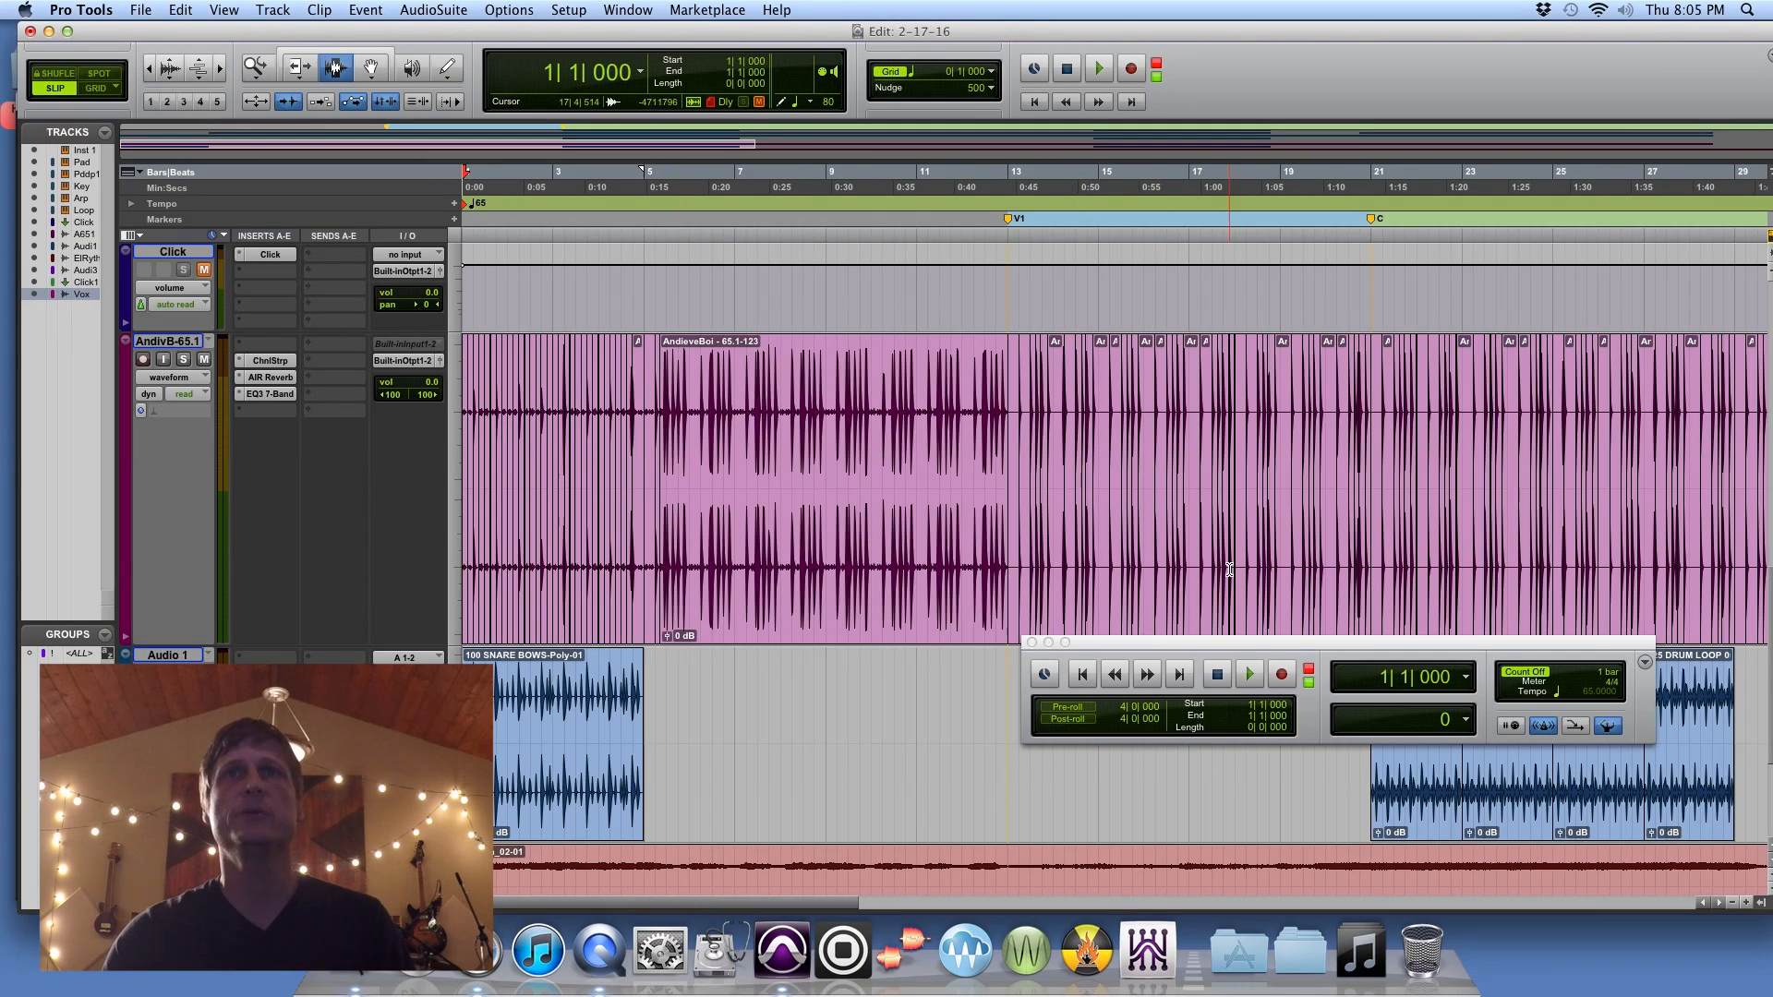
{"action": "left_click_drag", "start_coordinate": [1306, 647], "coordinate": [1055, 535]}
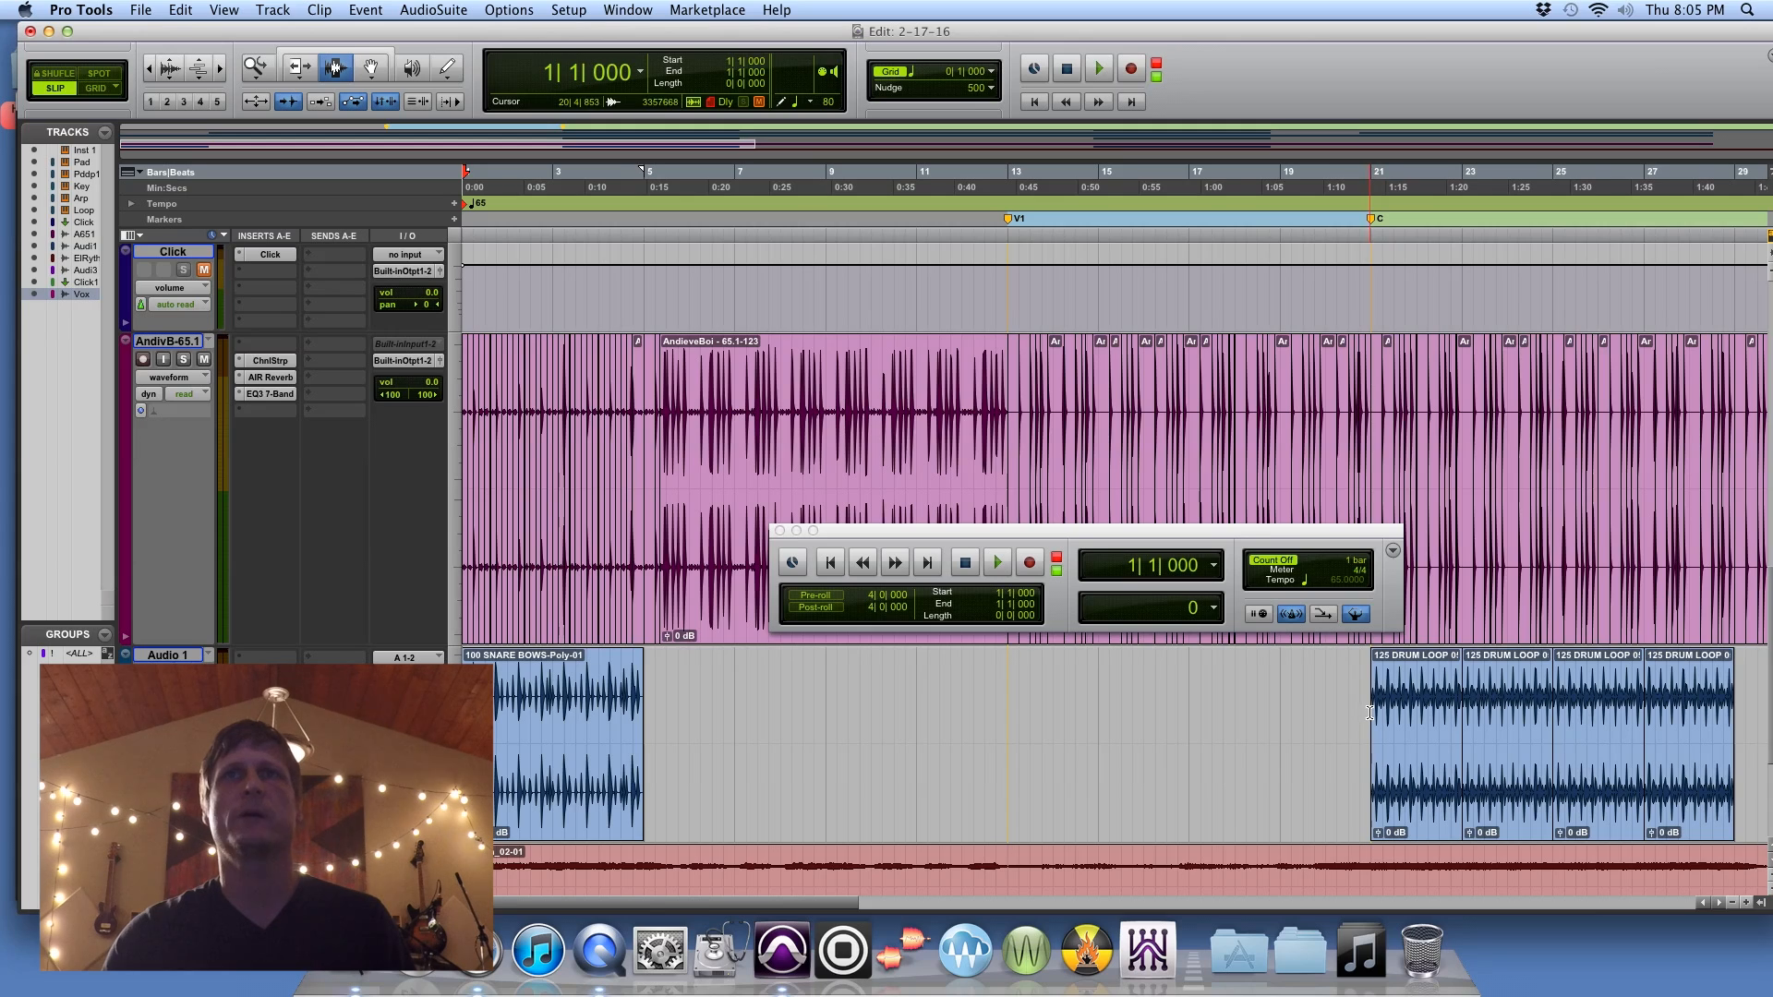
{"action": "left_click", "coordinate": [1369, 712]}
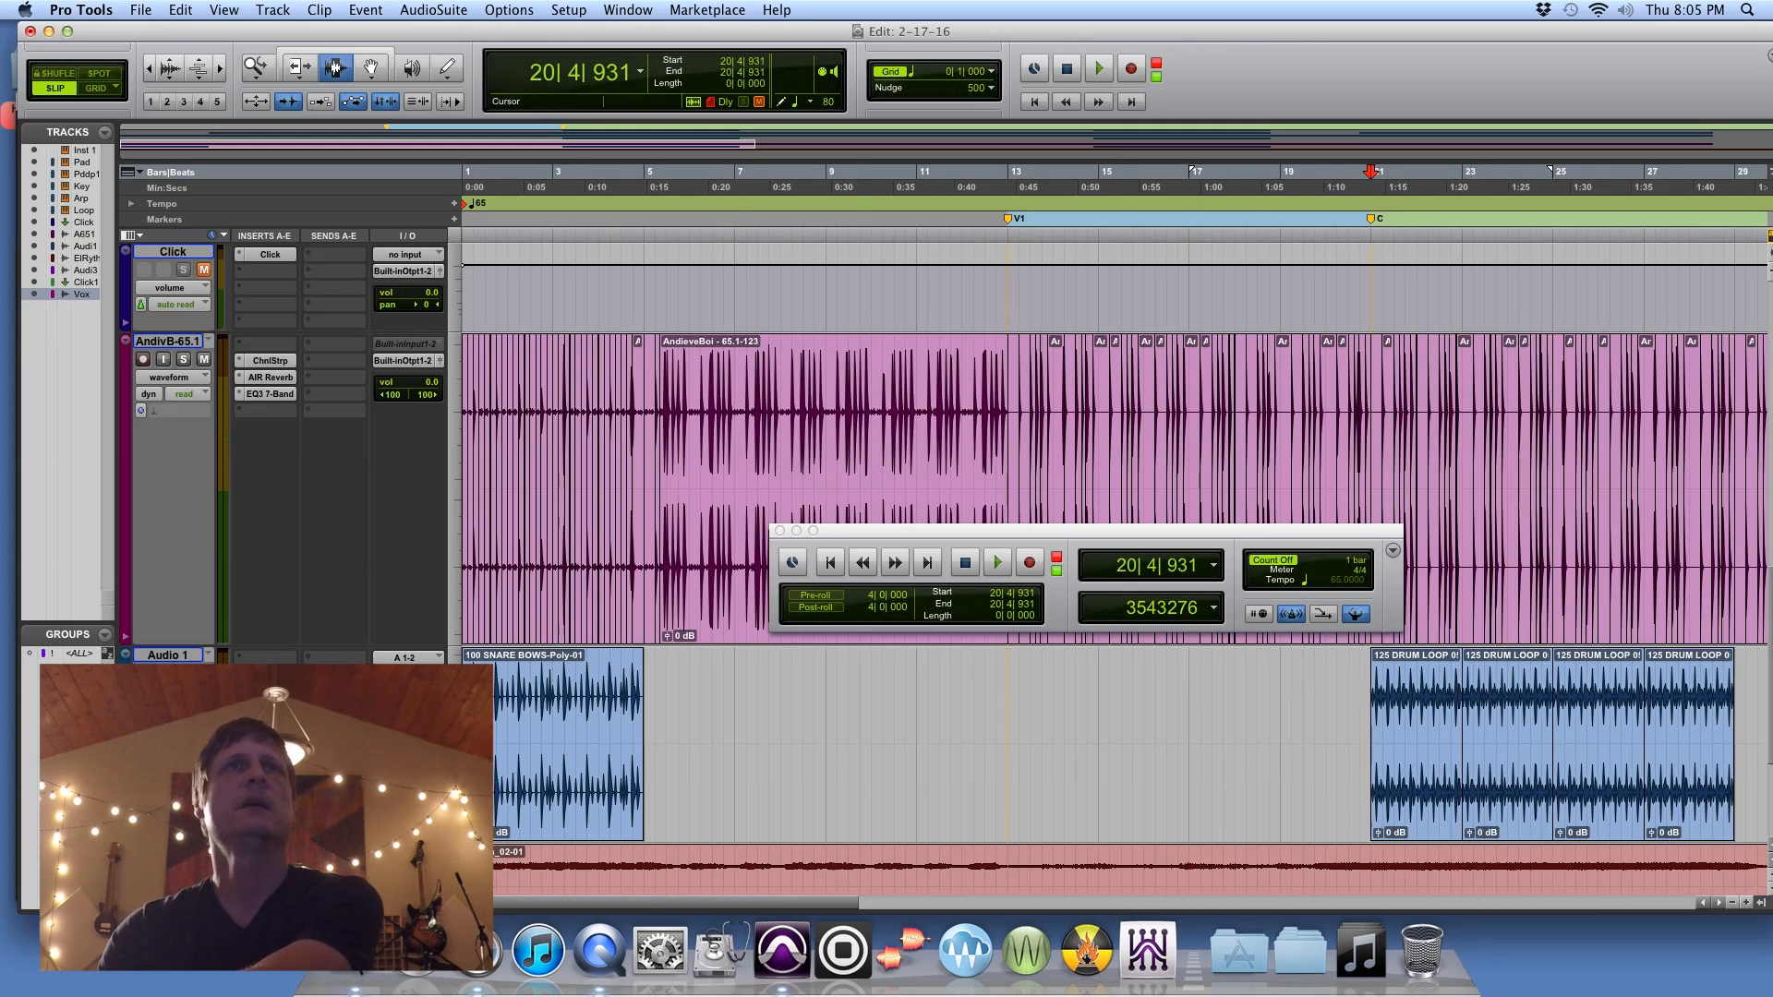
Step: Reopen the Workspace browser and expand Library > 1.ThatSoundDrums > TS DARK CHILL DELUXE > LOOPS > WAV > PERC LOOPS > 100 BPM
{"action": "left_click", "coordinate": [627, 9]}
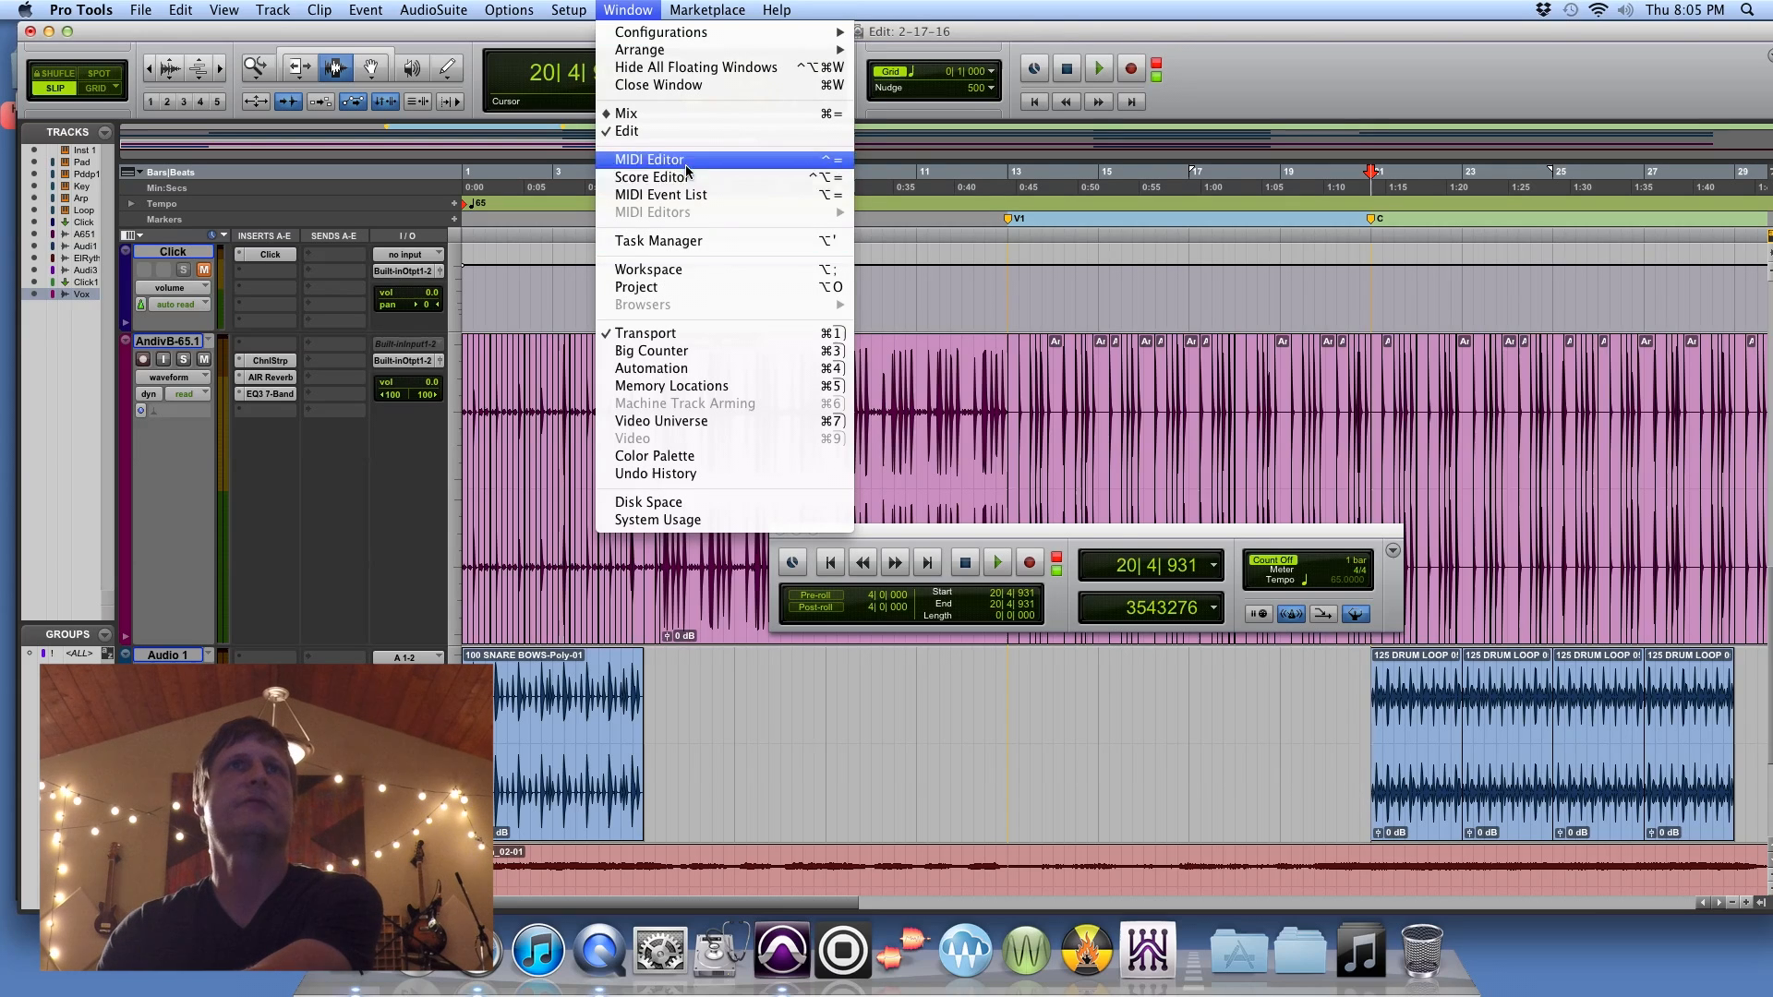
{"action": "left_click", "coordinate": [692, 270]}
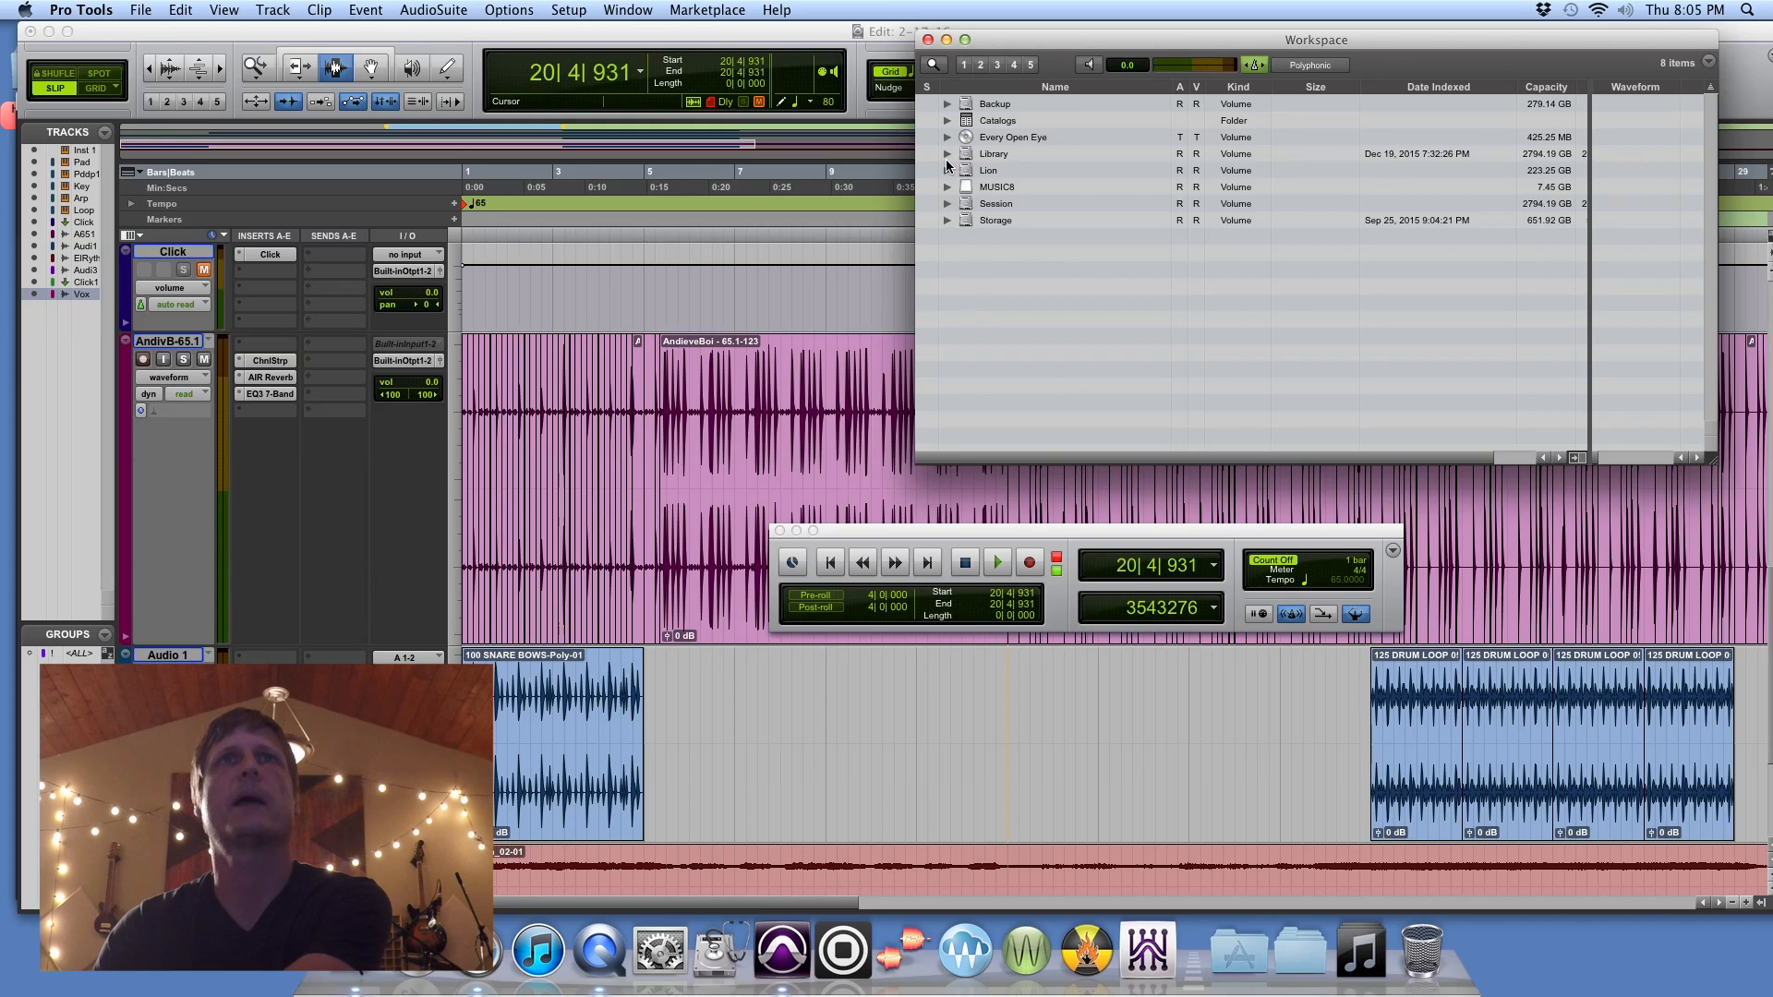
{"action": "left_click", "coordinate": [947, 204]}
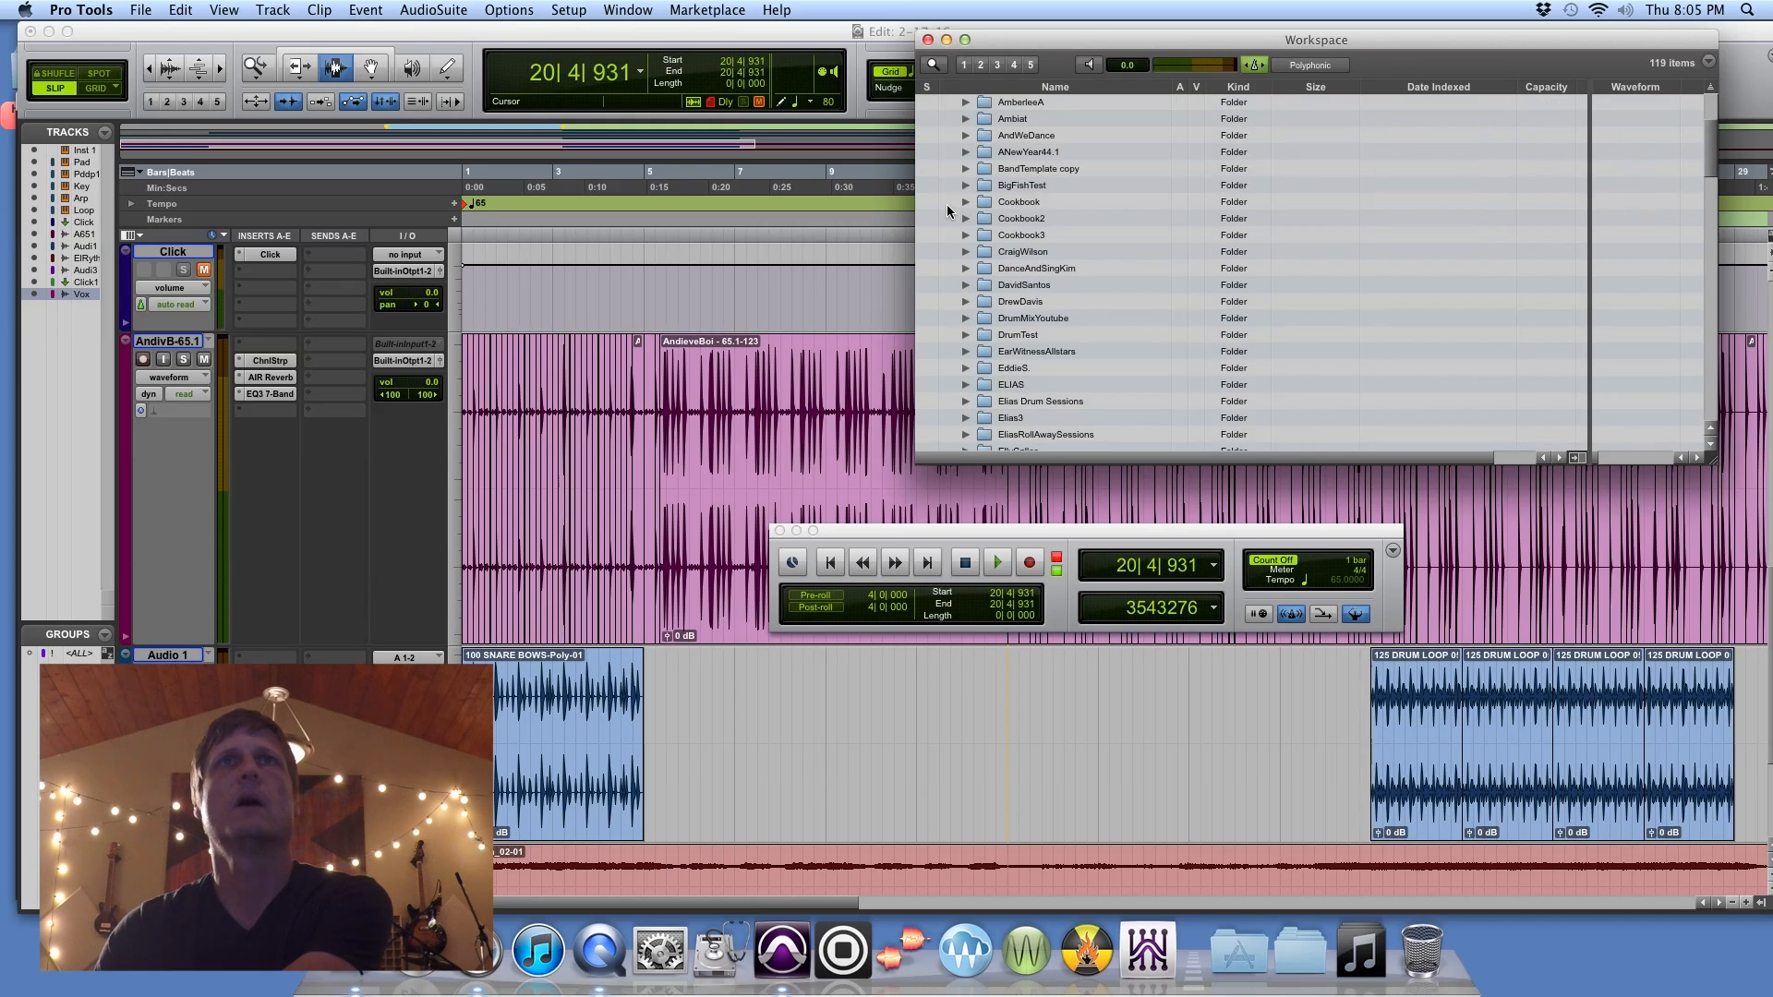
{"action": "left_click", "coordinate": [950, 203]}
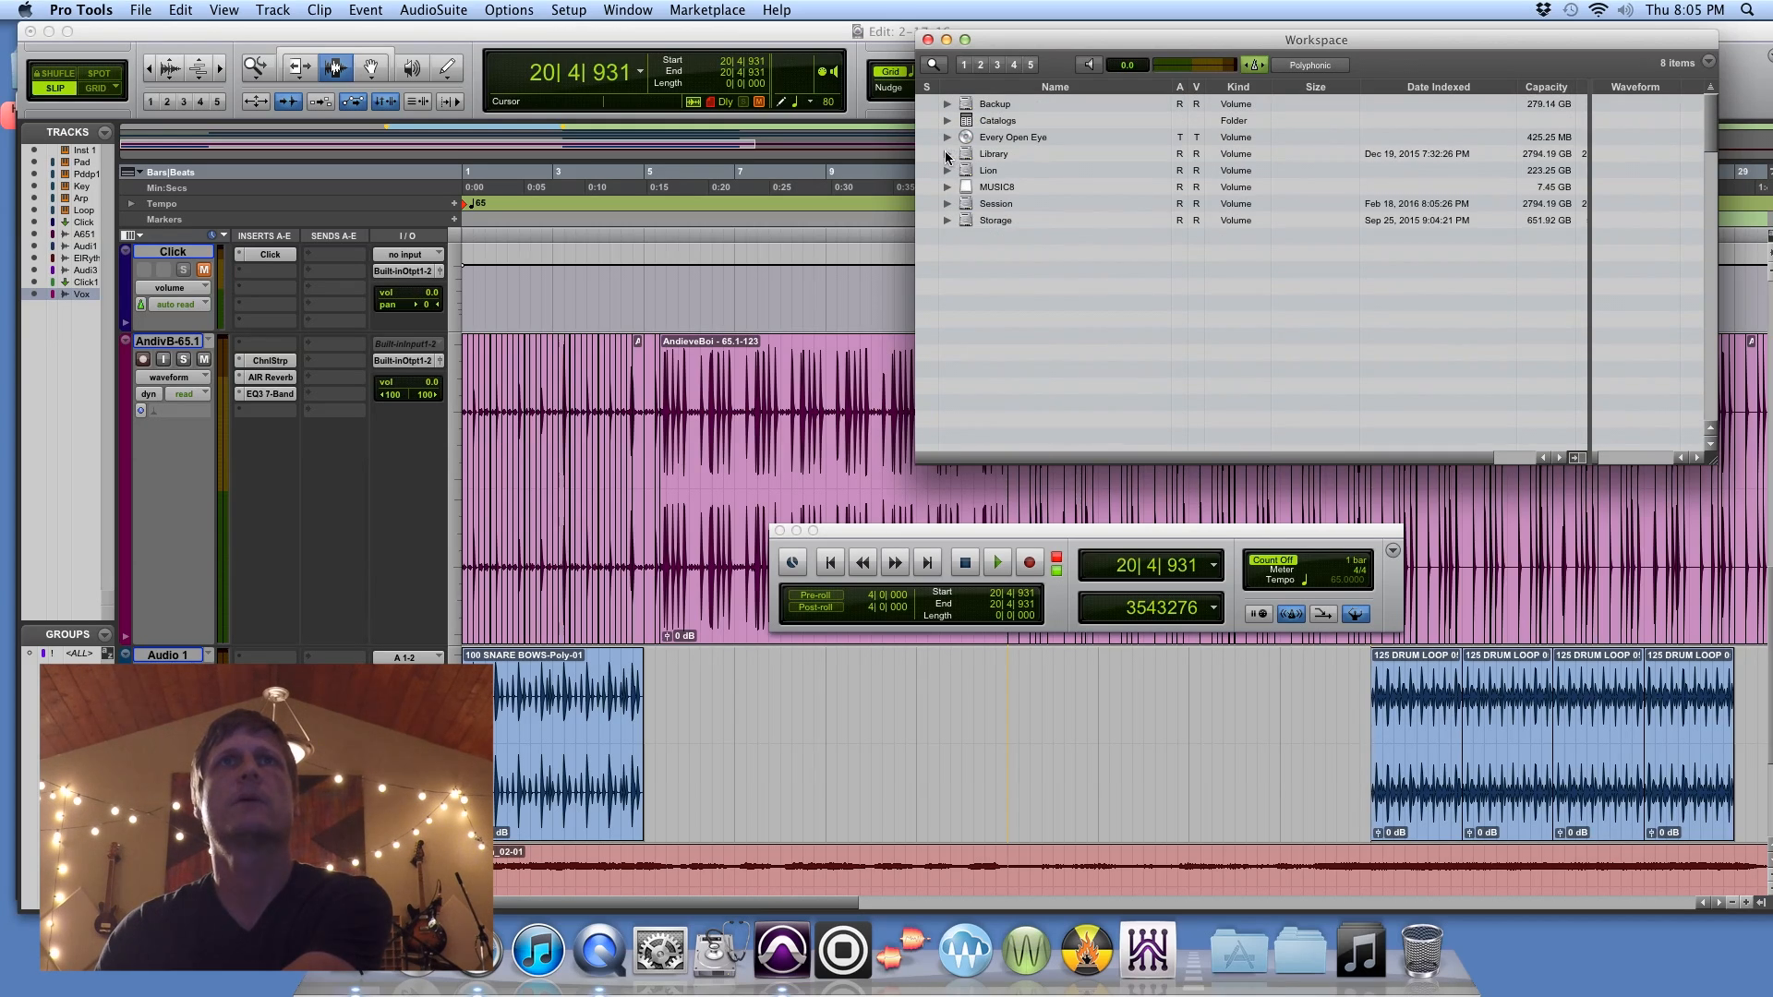
{"action": "left_click", "coordinate": [947, 154]}
{"action": "left_click", "coordinate": [968, 172]}
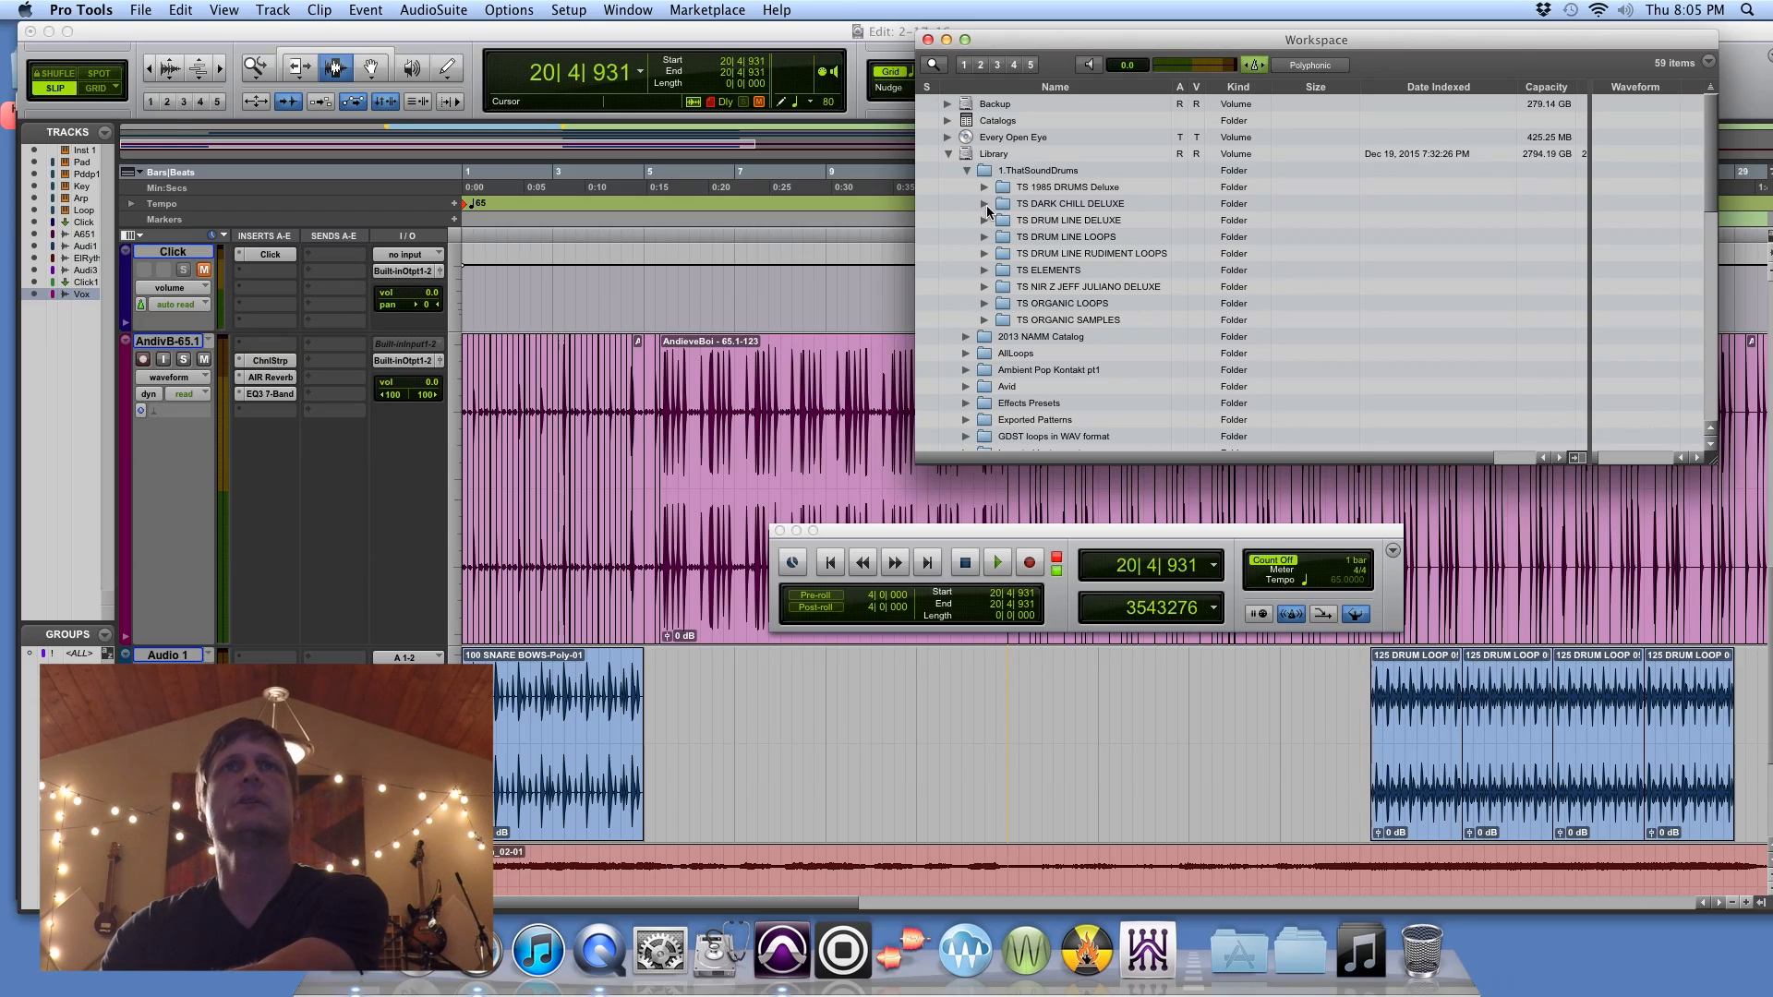
{"action": "left_click", "coordinate": [984, 204]}
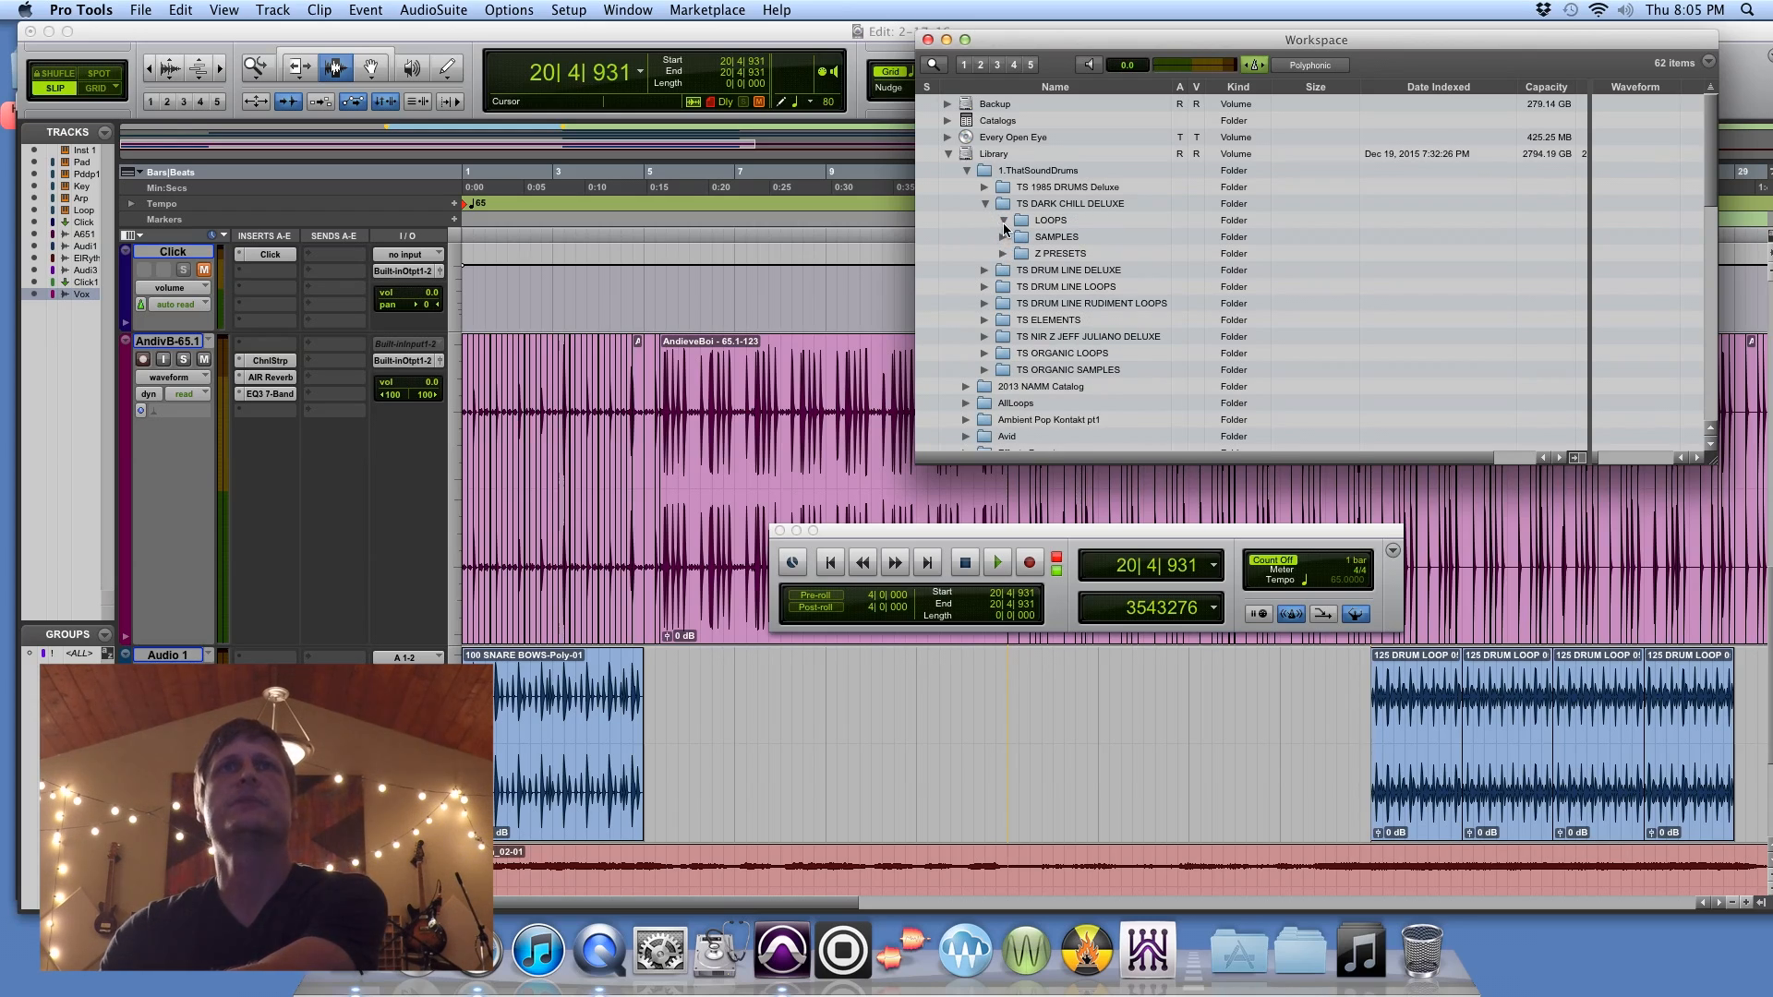
{"action": "left_click", "coordinate": [1022, 254]}
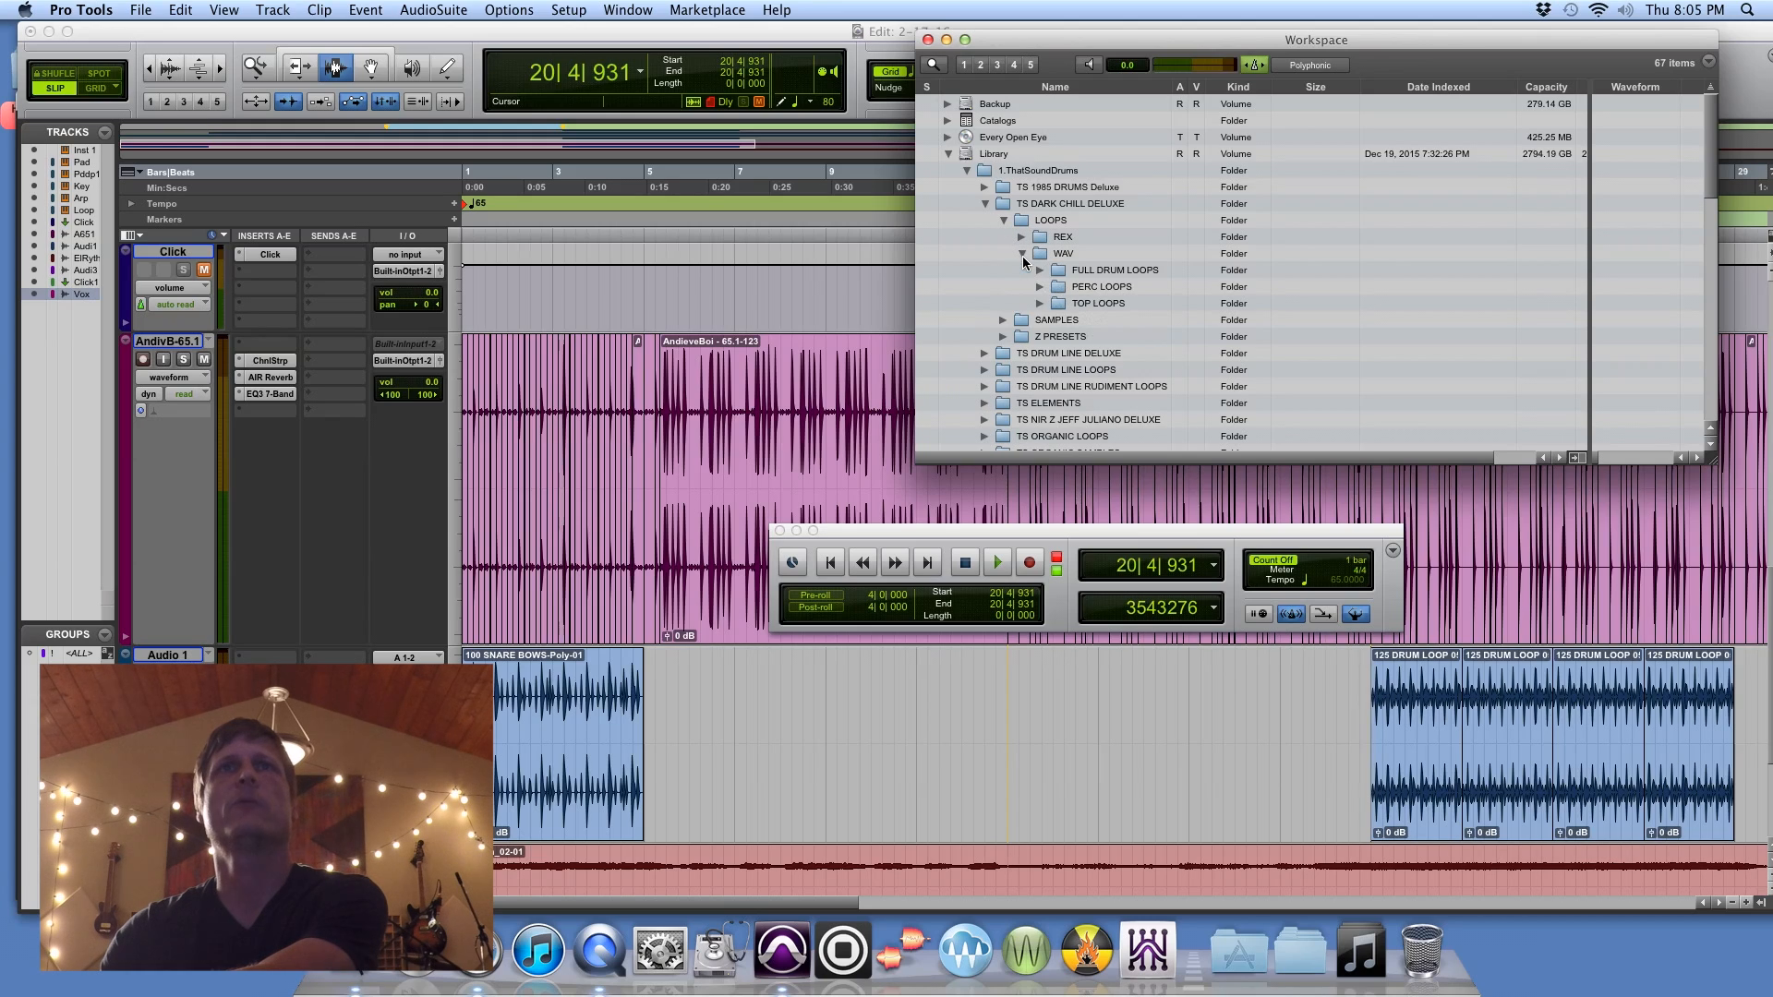
{"action": "left_click", "coordinate": [1040, 287]}
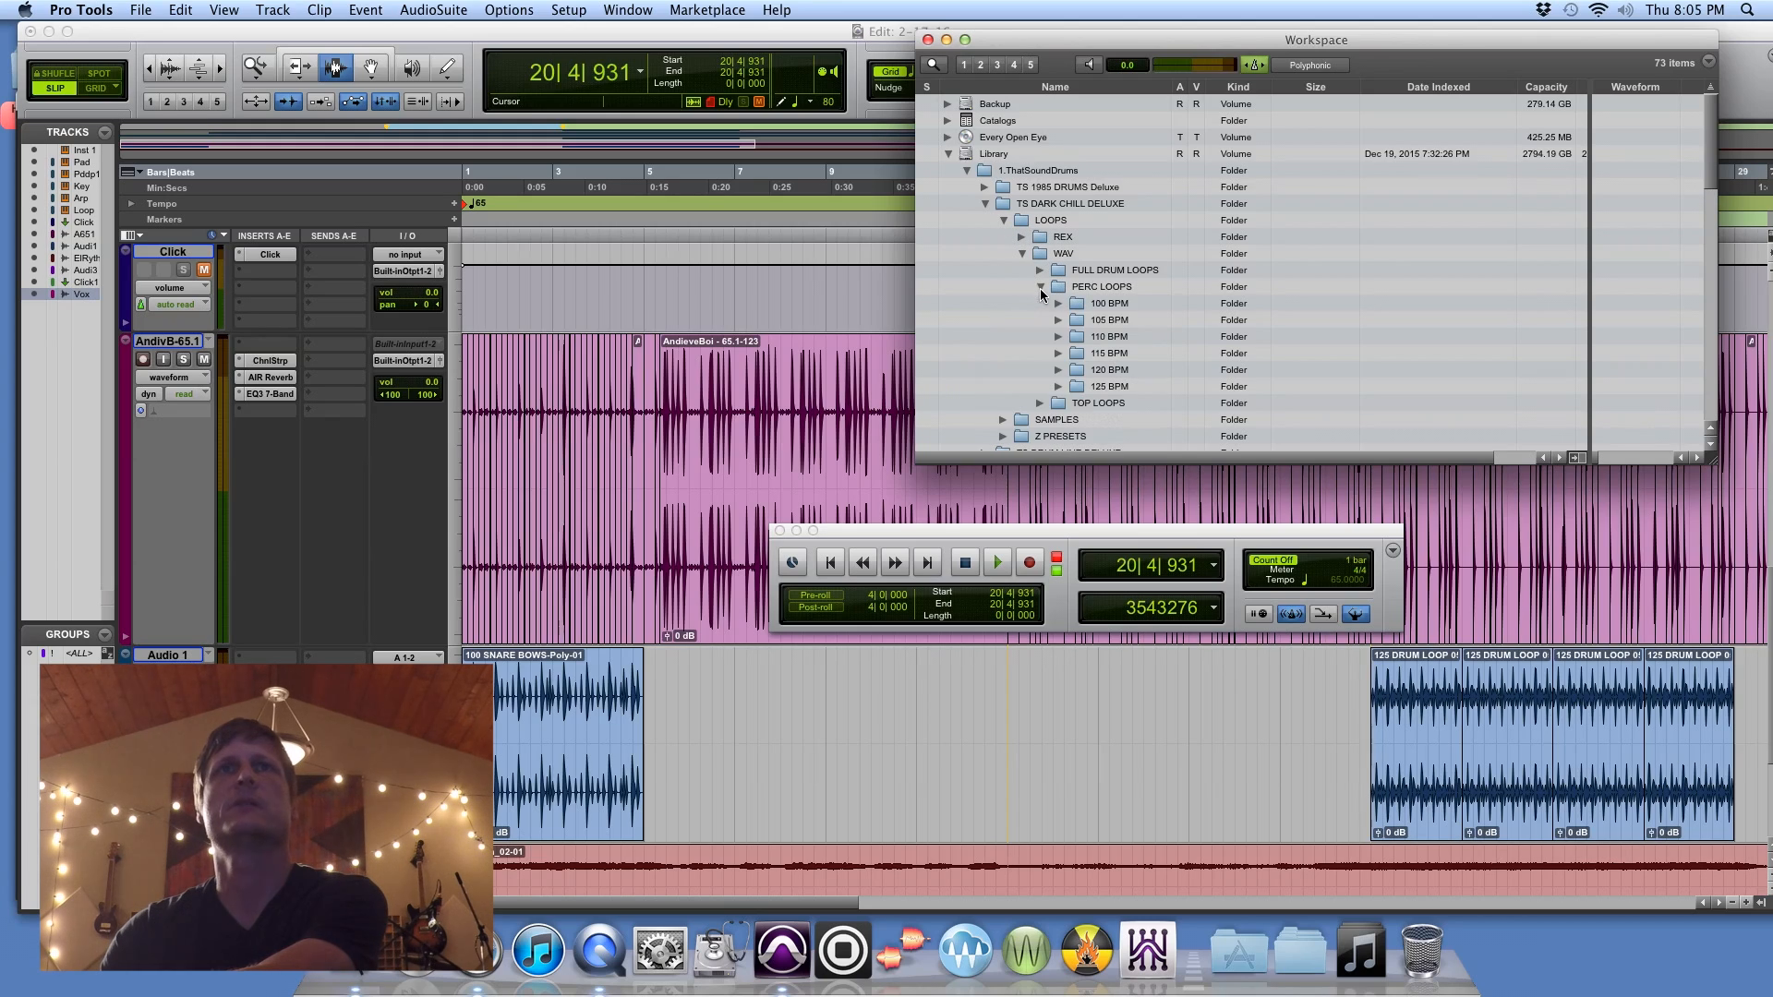
{"action": "left_click", "coordinate": [1059, 305]}
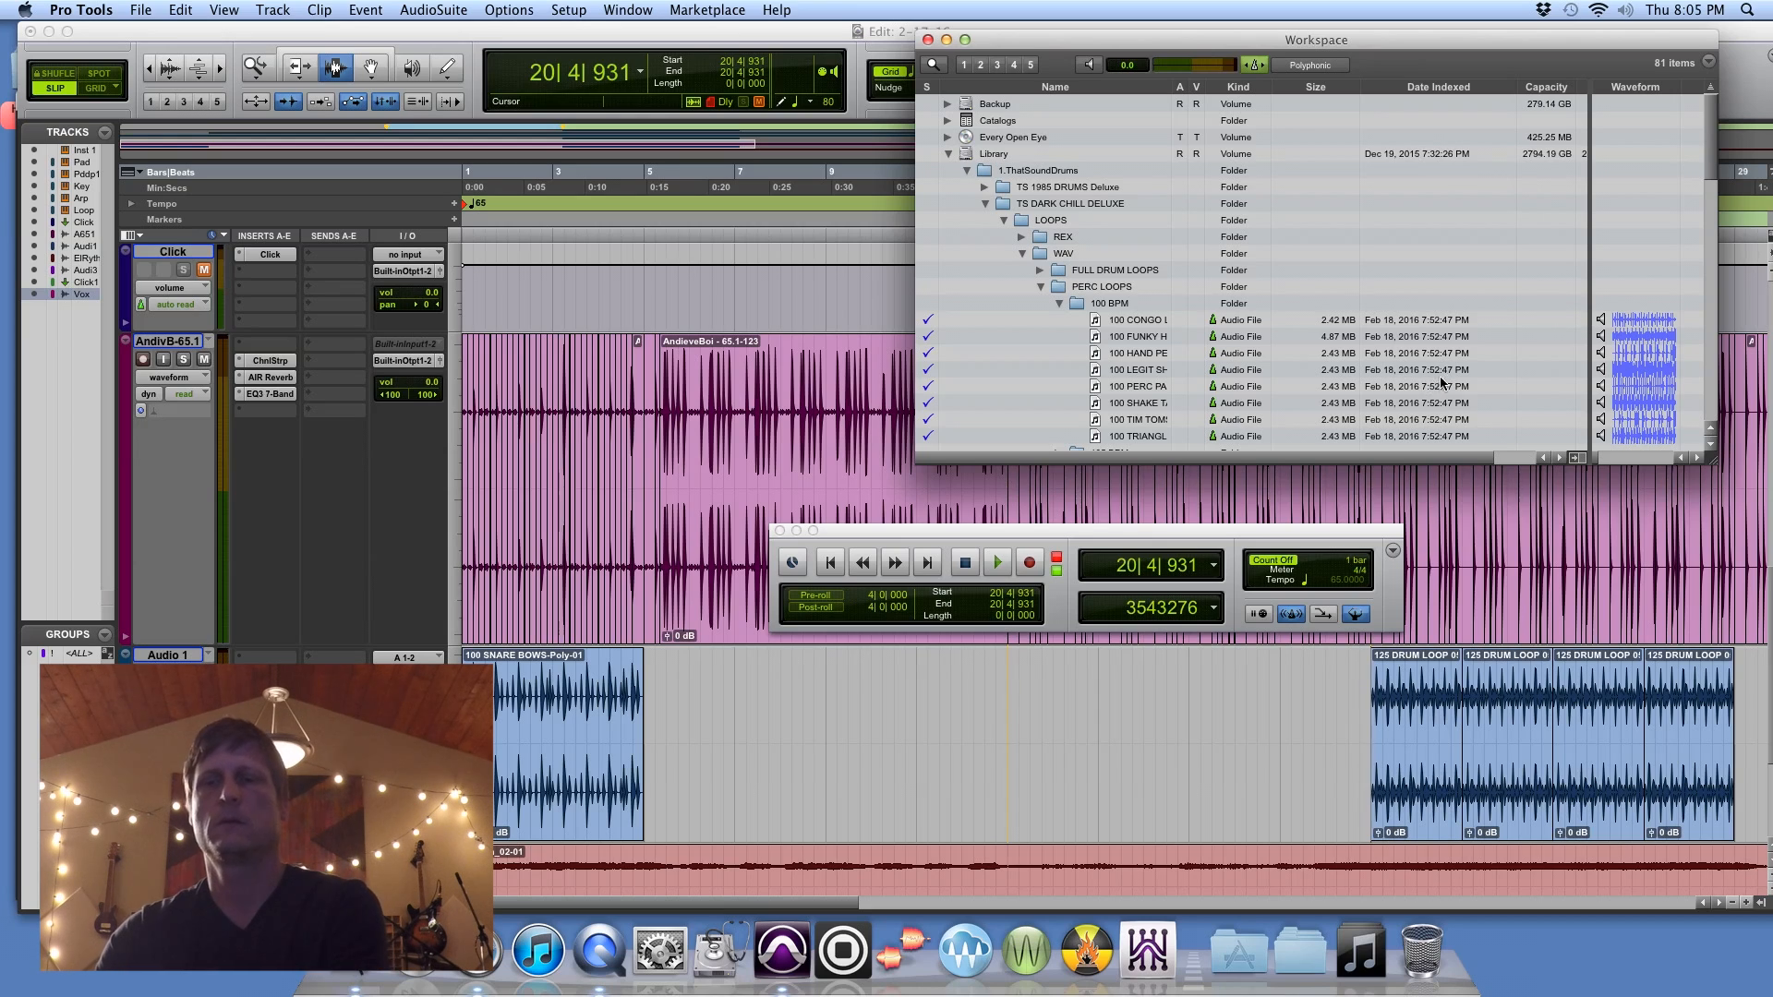
Step: Play the session from the chorus while auditioning the 100 CONGO and 100 FUNKY percussion loops against it
{"action": "key", "text": "space"}
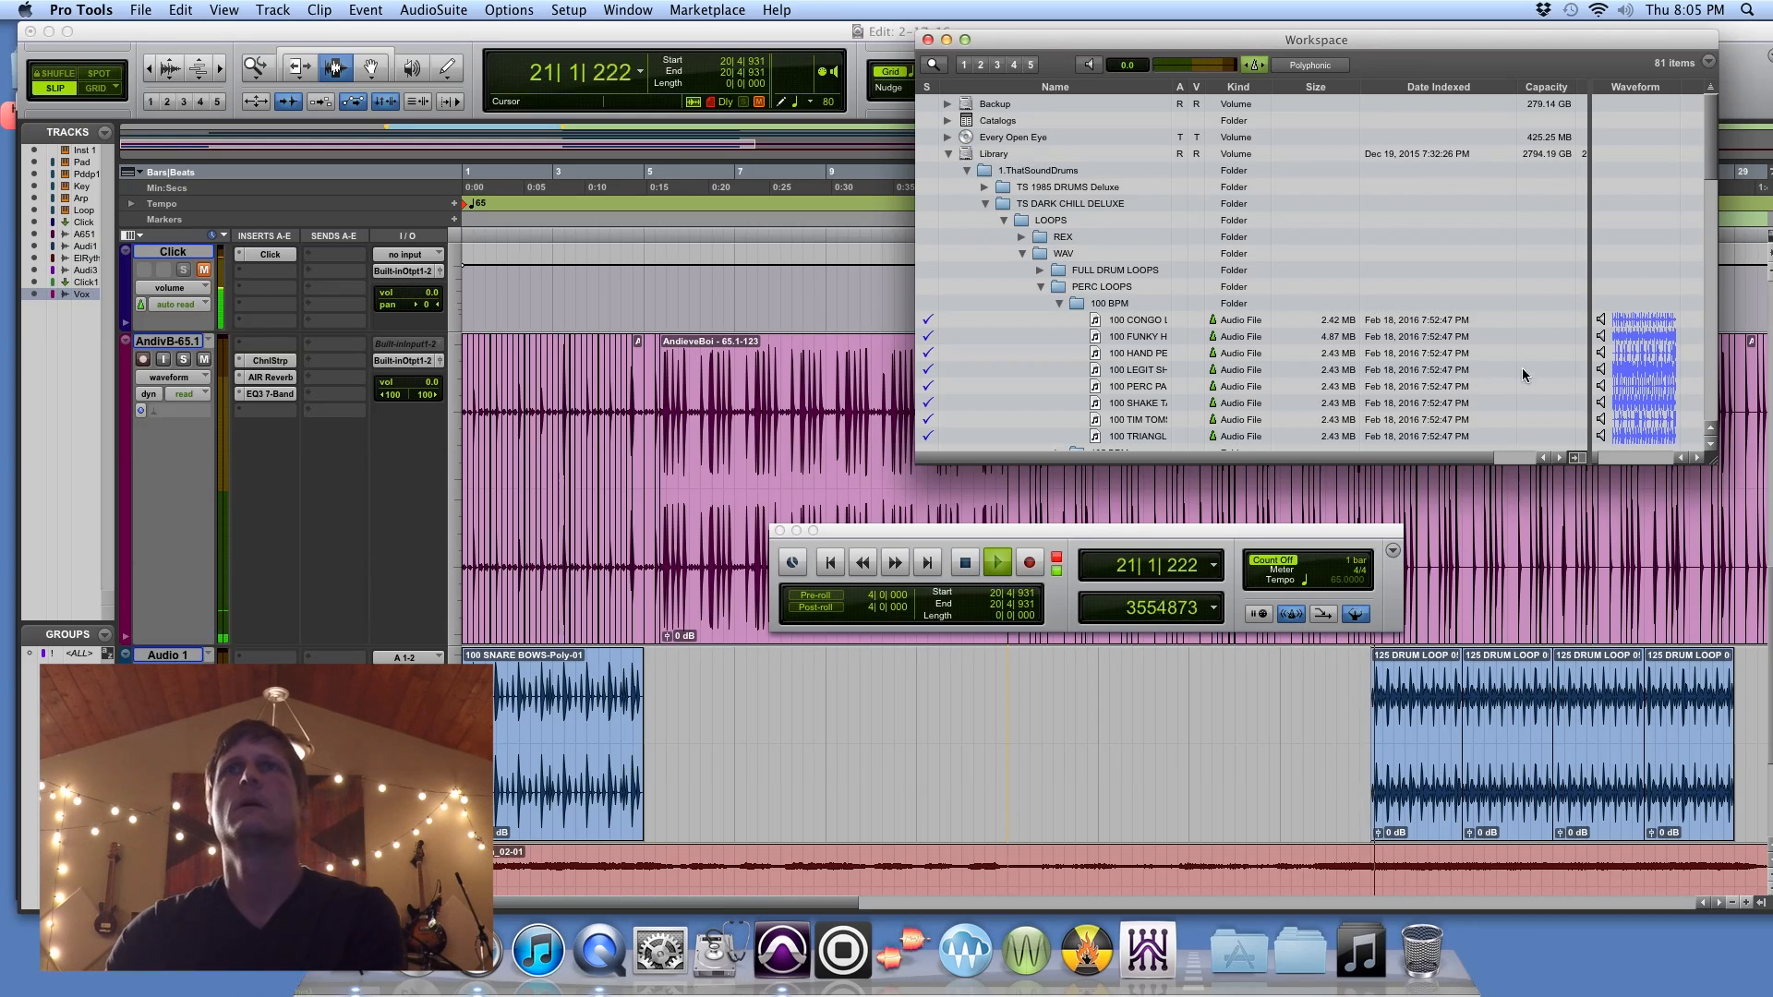
{"action": "left_click", "coordinate": [1601, 320]}
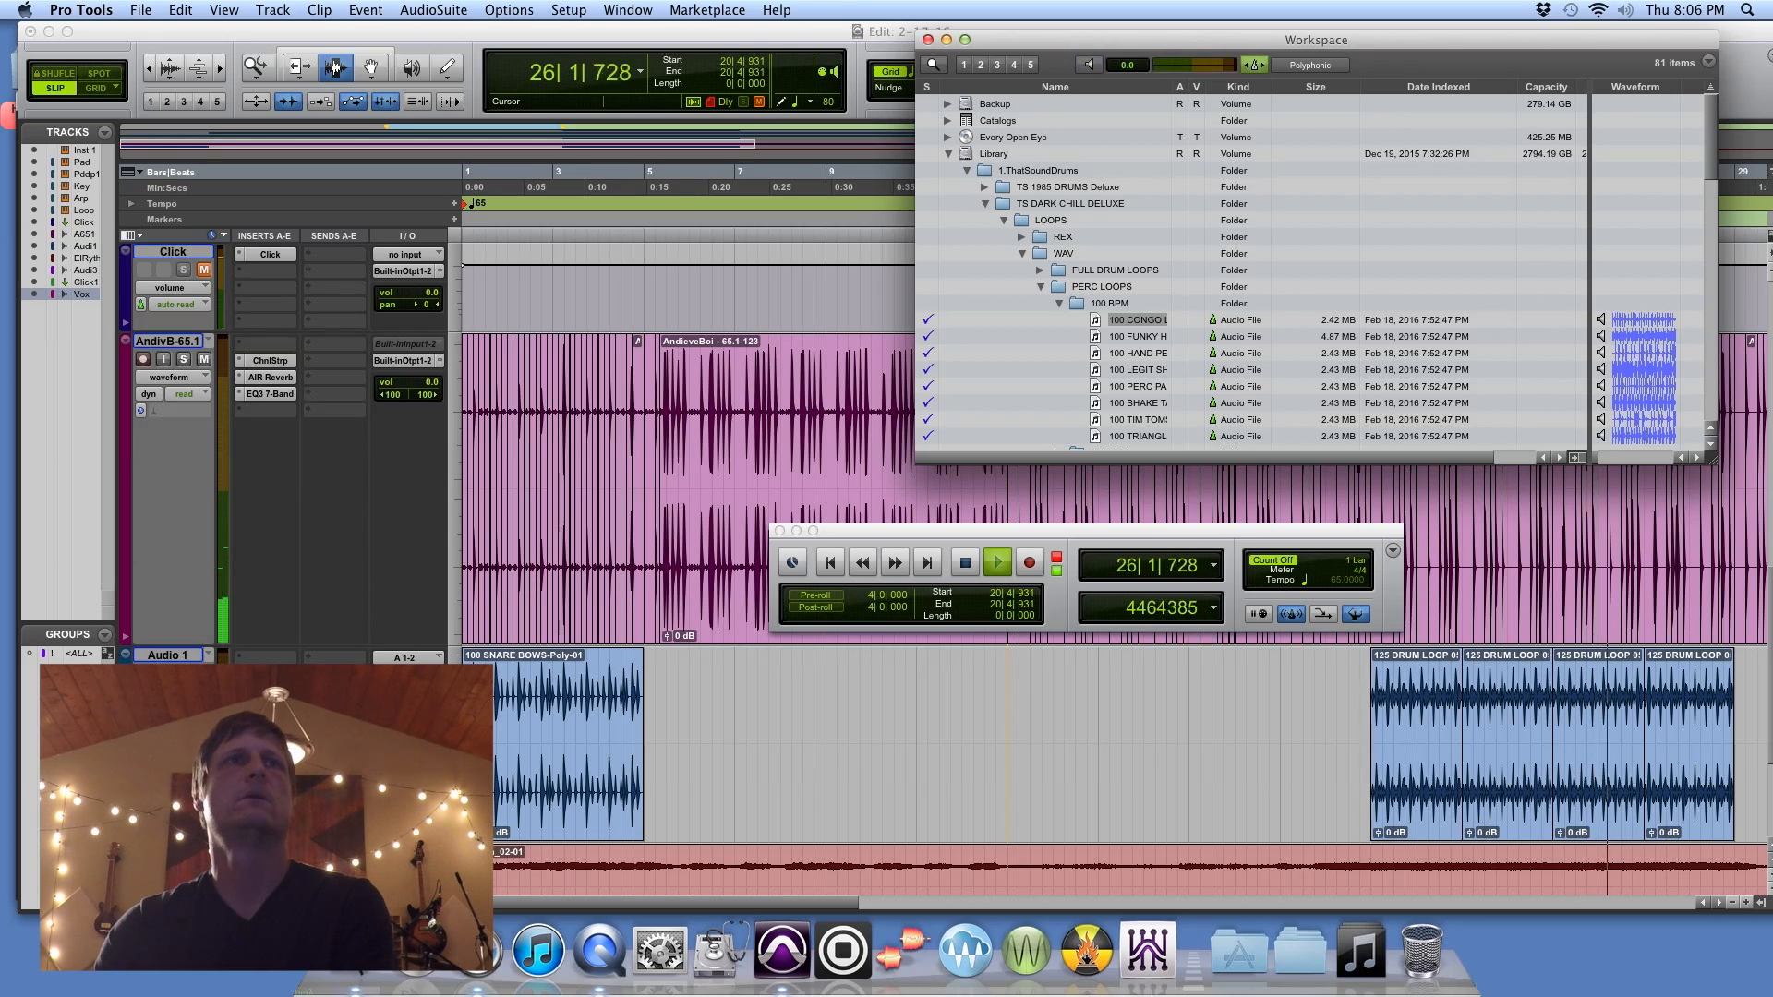
{"action": "key", "text": "super+w"}
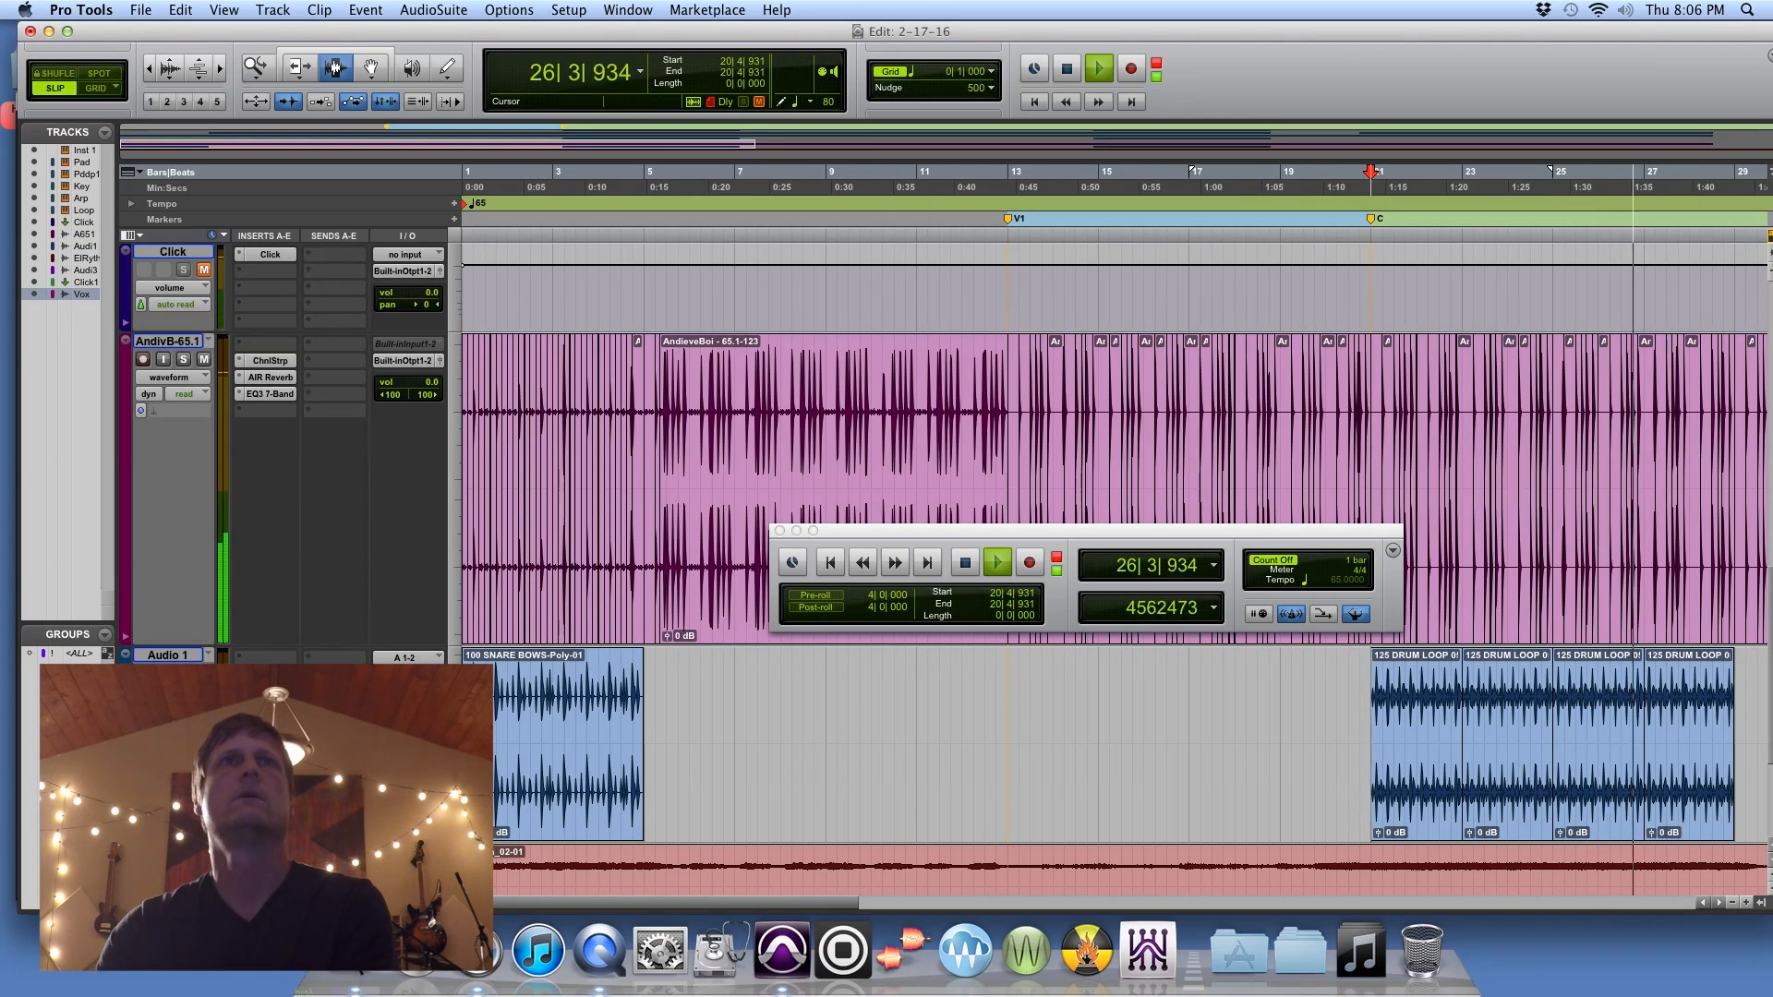
{"action": "left_click", "coordinate": [628, 9]}
{"action": "left_click", "coordinate": [678, 270]}
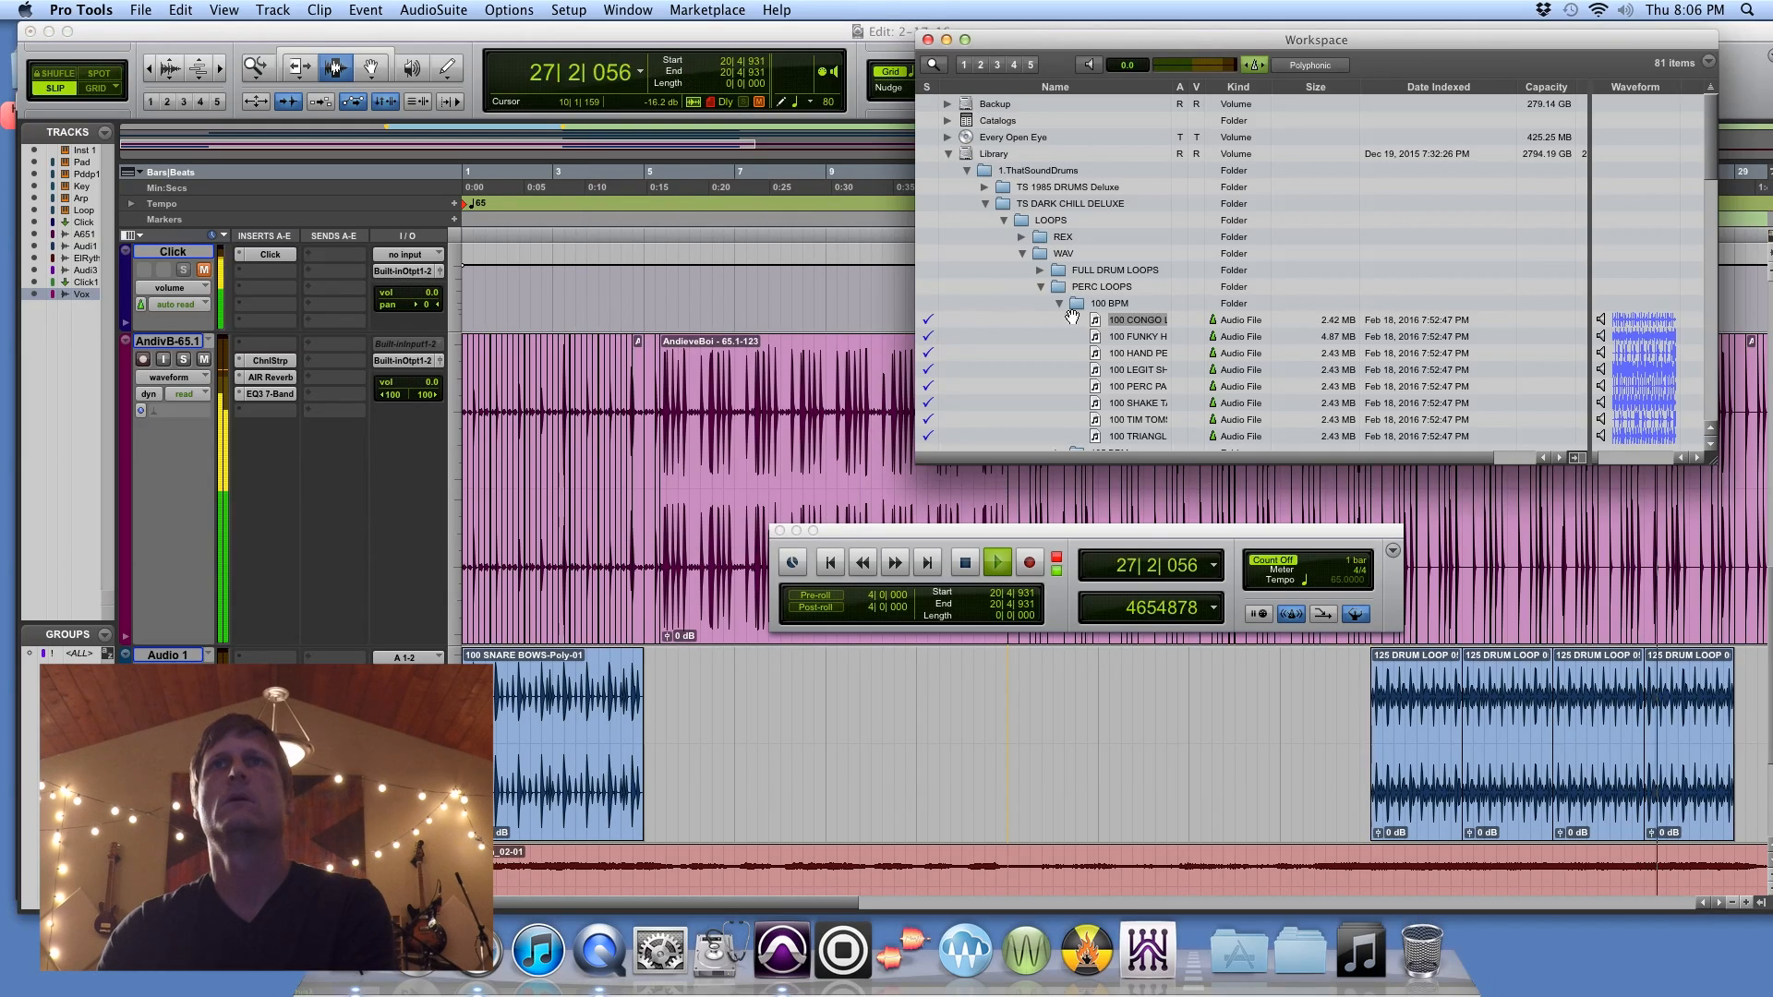
{"action": "left_click", "coordinate": [1601, 337]}
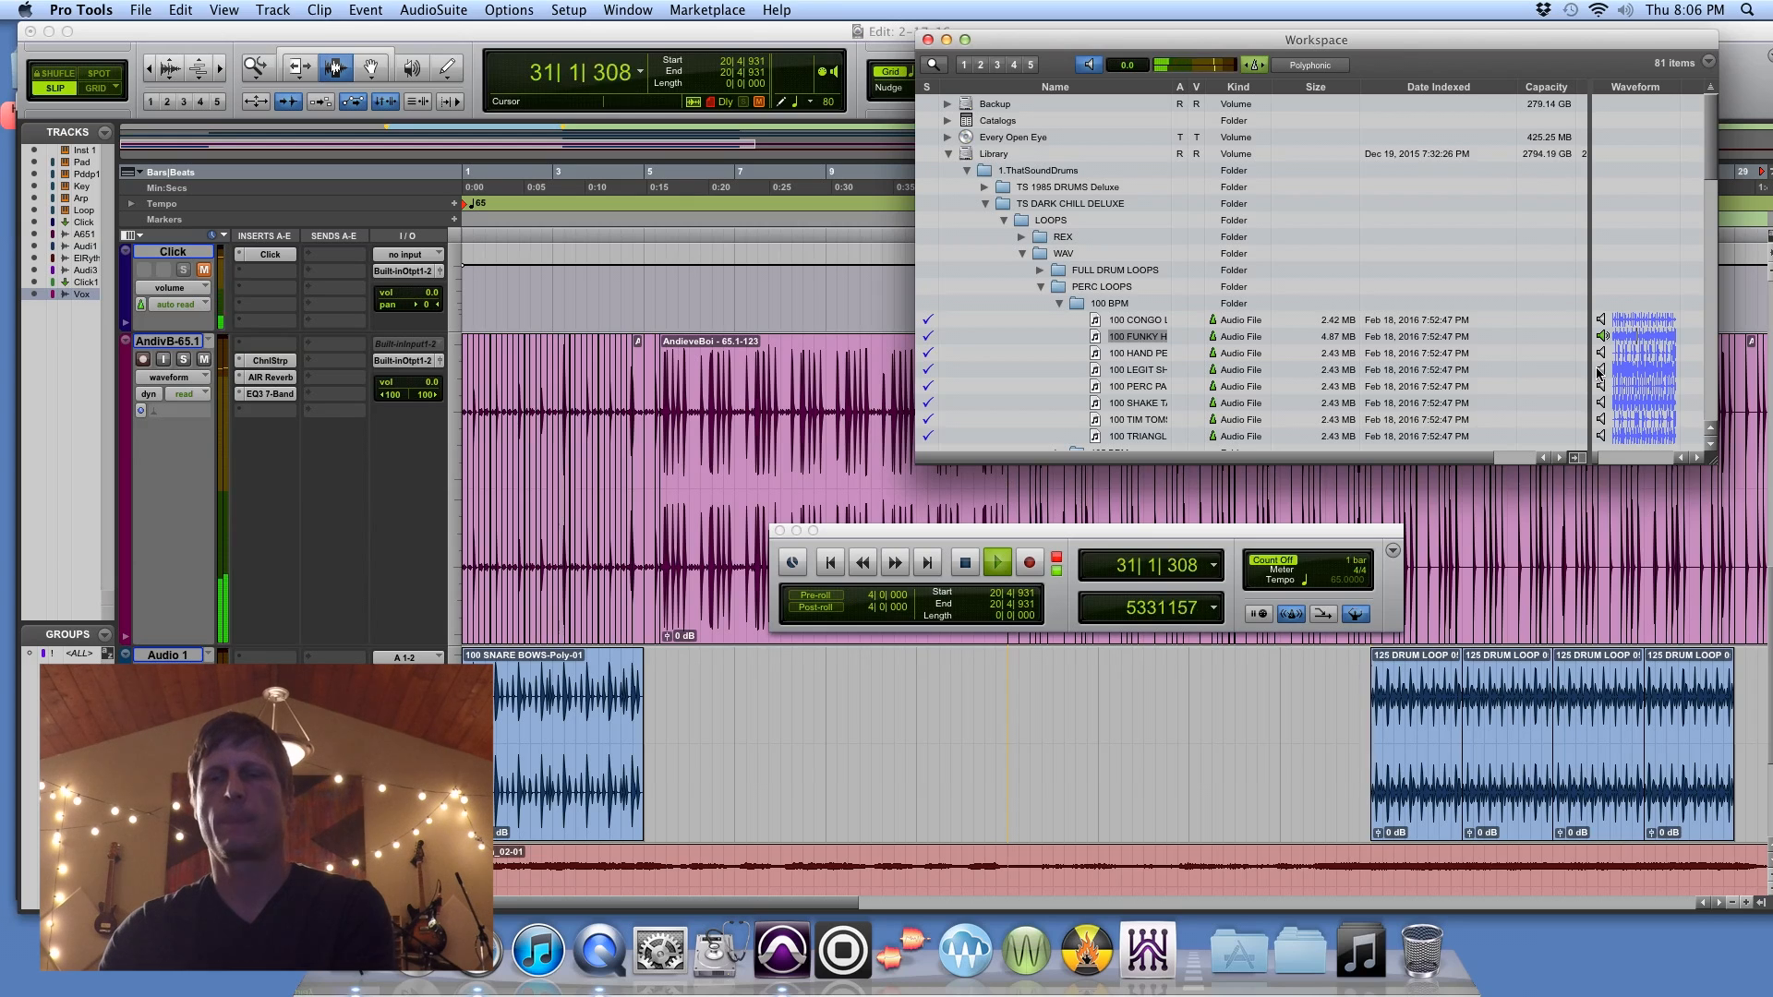
{"action": "key", "text": "space"}
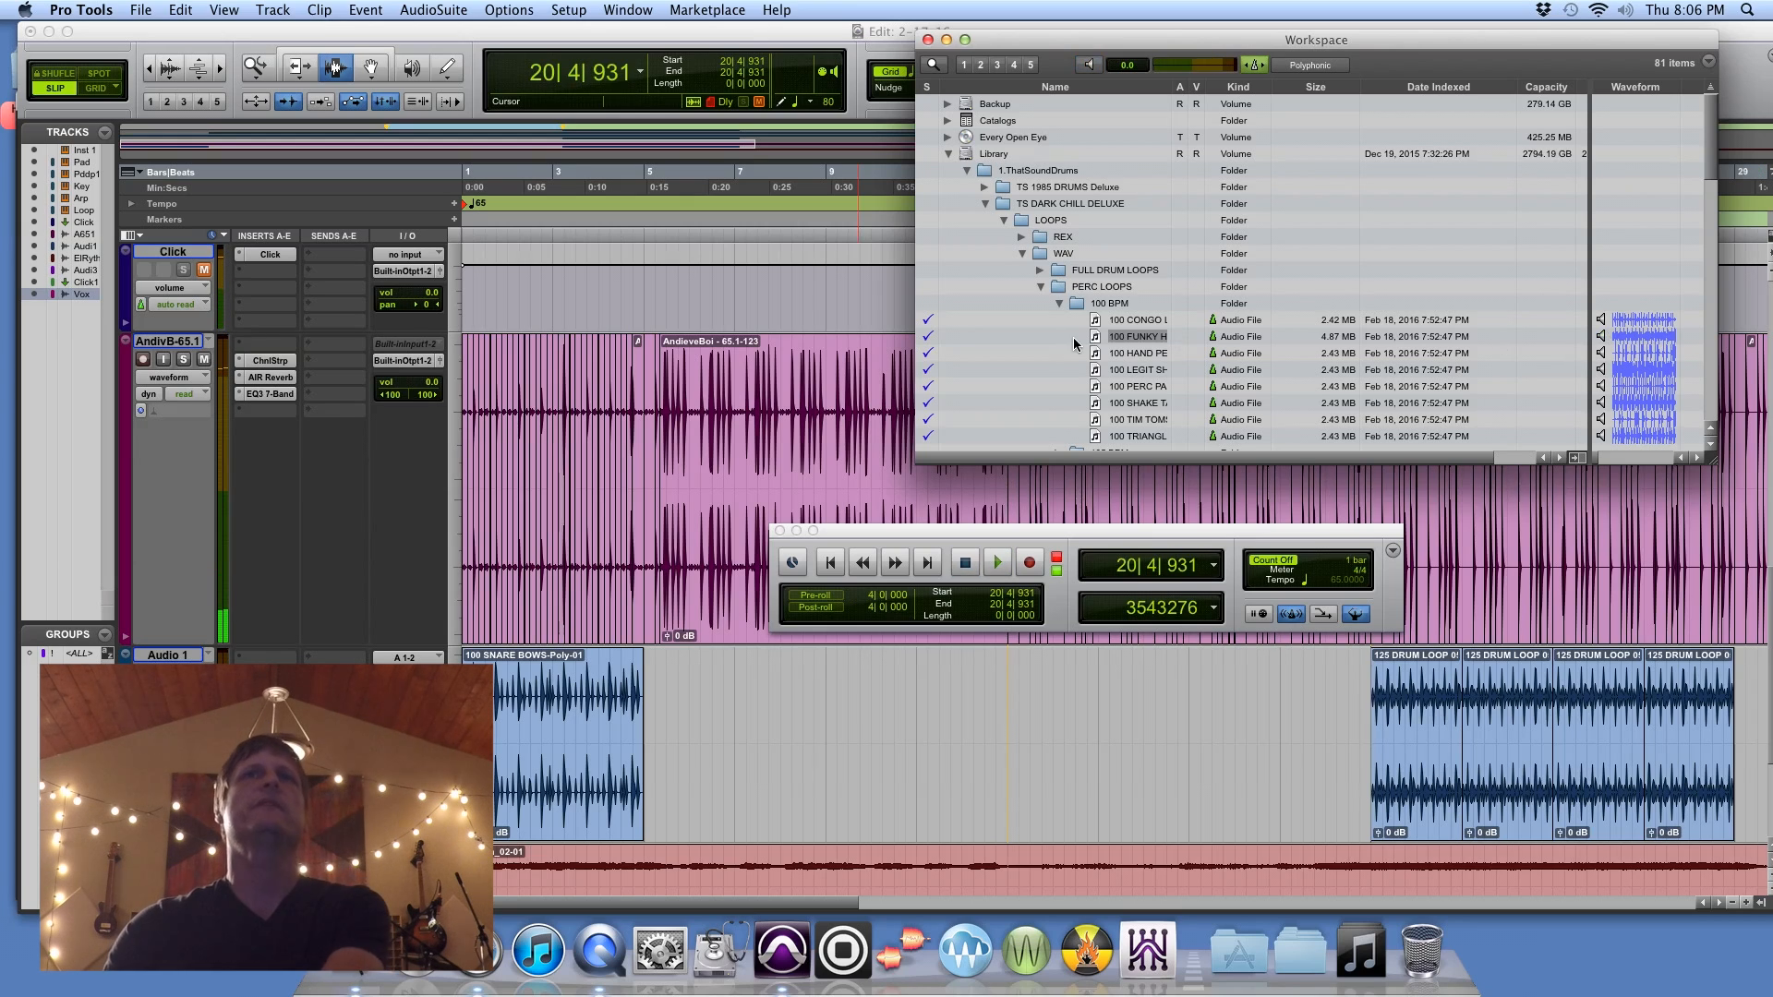
Step: Create two stereo audio tracks directly below the Audio 1 track
{"action": "left_click", "coordinate": [167, 654]}
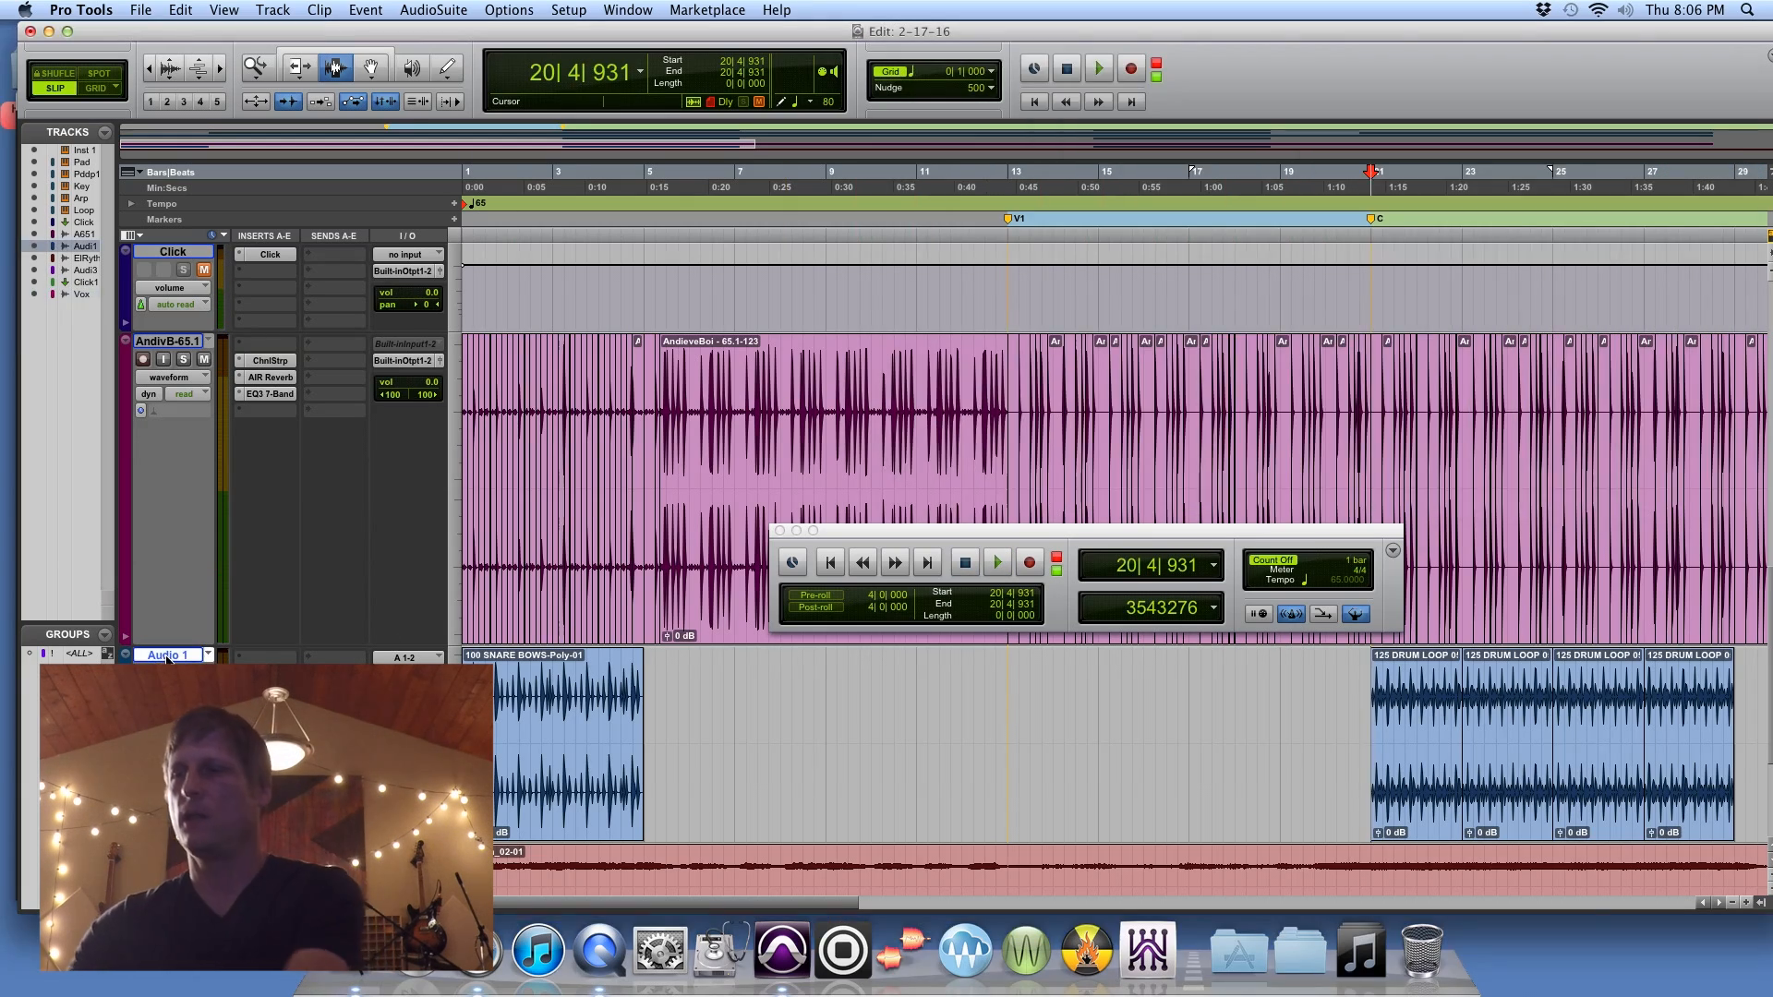
{"action": "key", "text": "shift+super+n"}
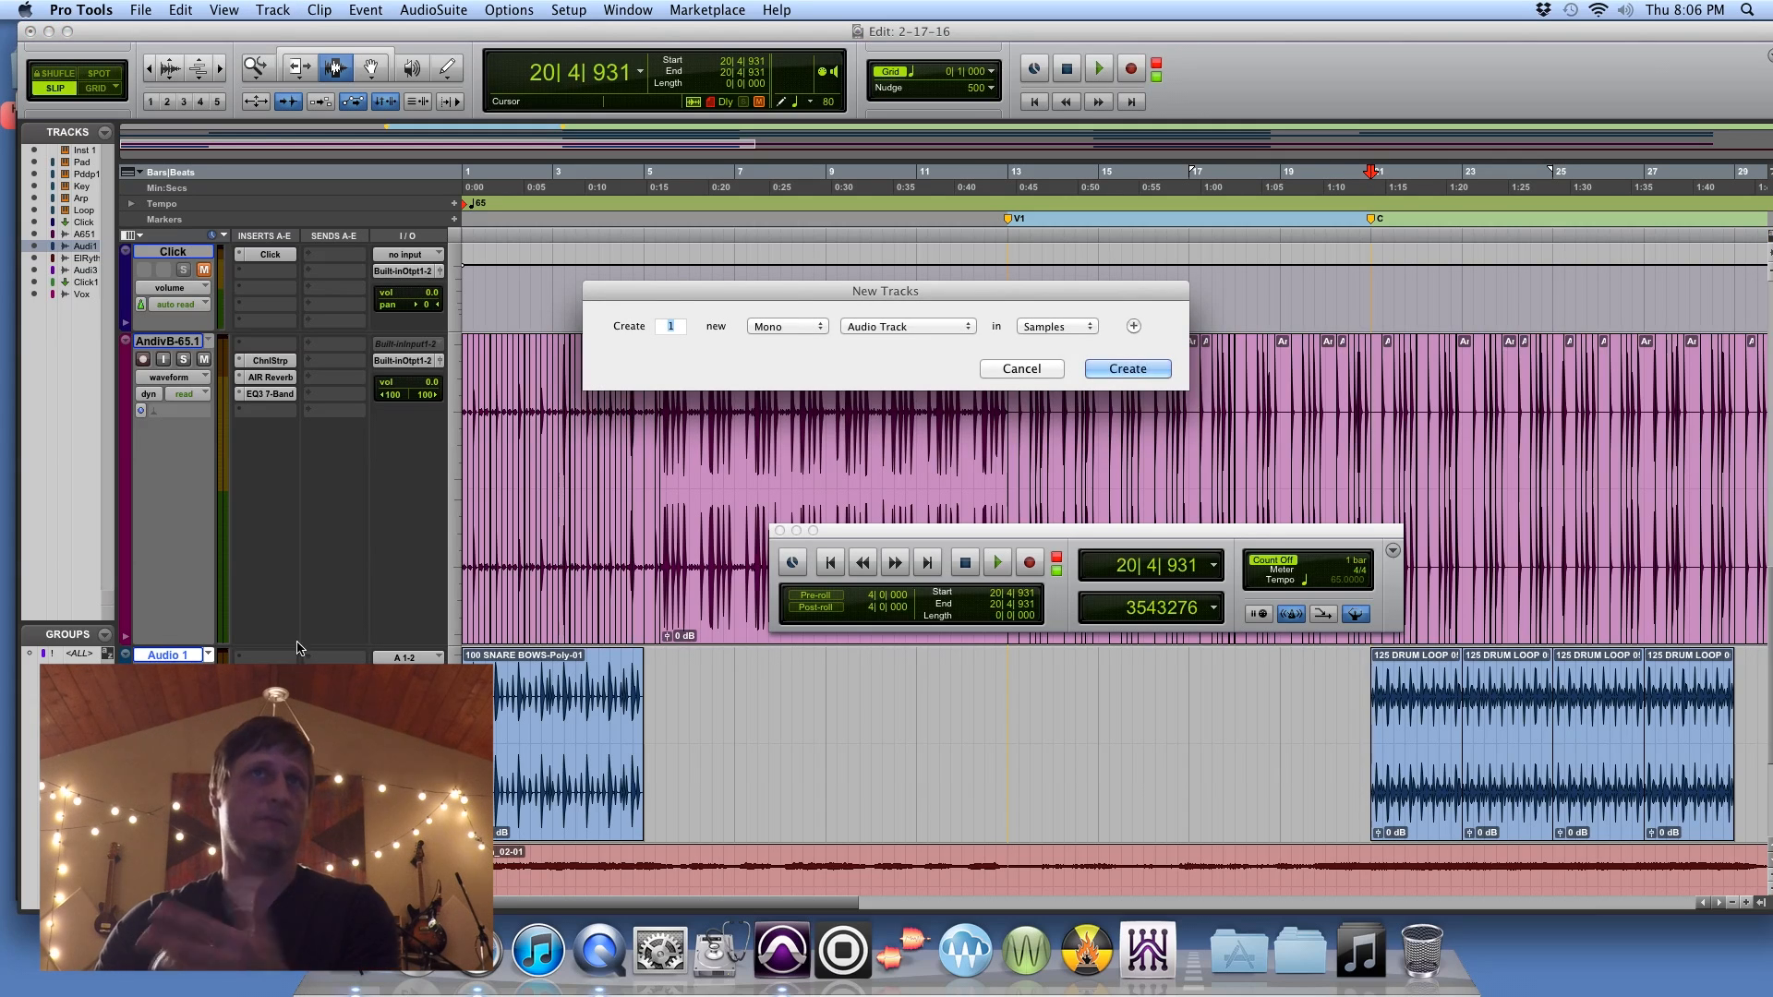
{"action": "left_click", "coordinate": [788, 338]}
{"action": "left_click", "coordinate": [793, 344]}
{"action": "type", "text": "2"}
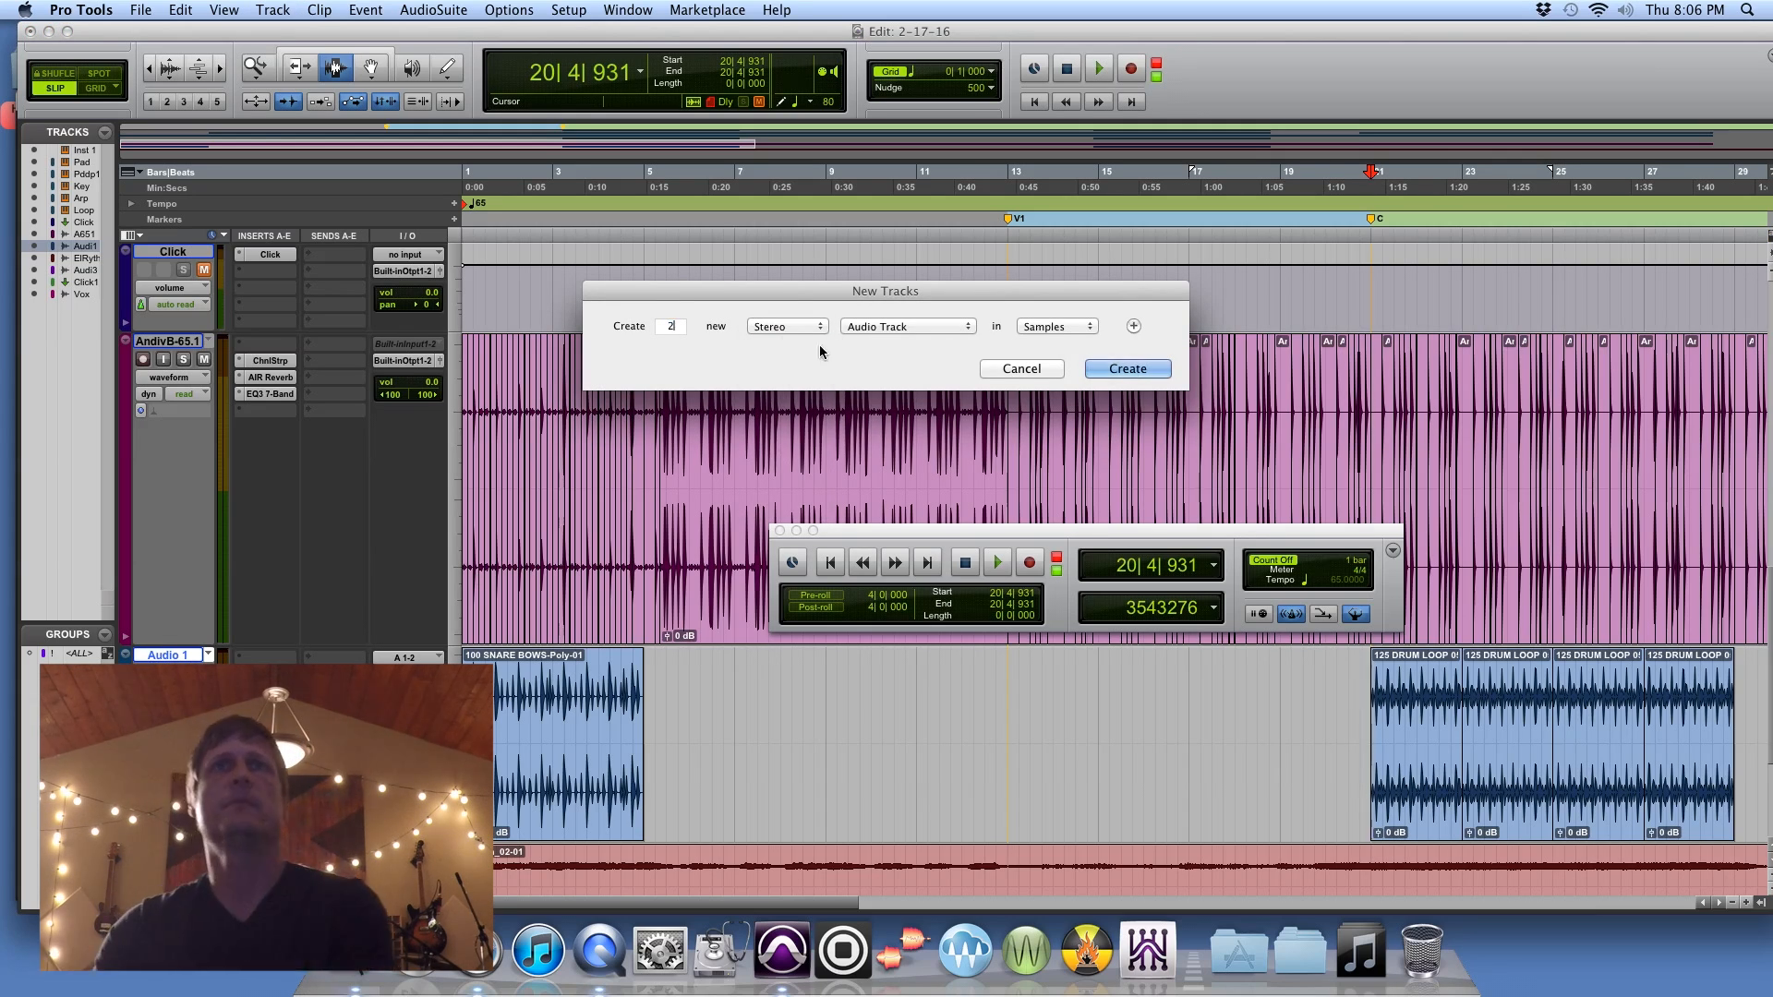
{"action": "left_click", "coordinate": [1100, 368]}
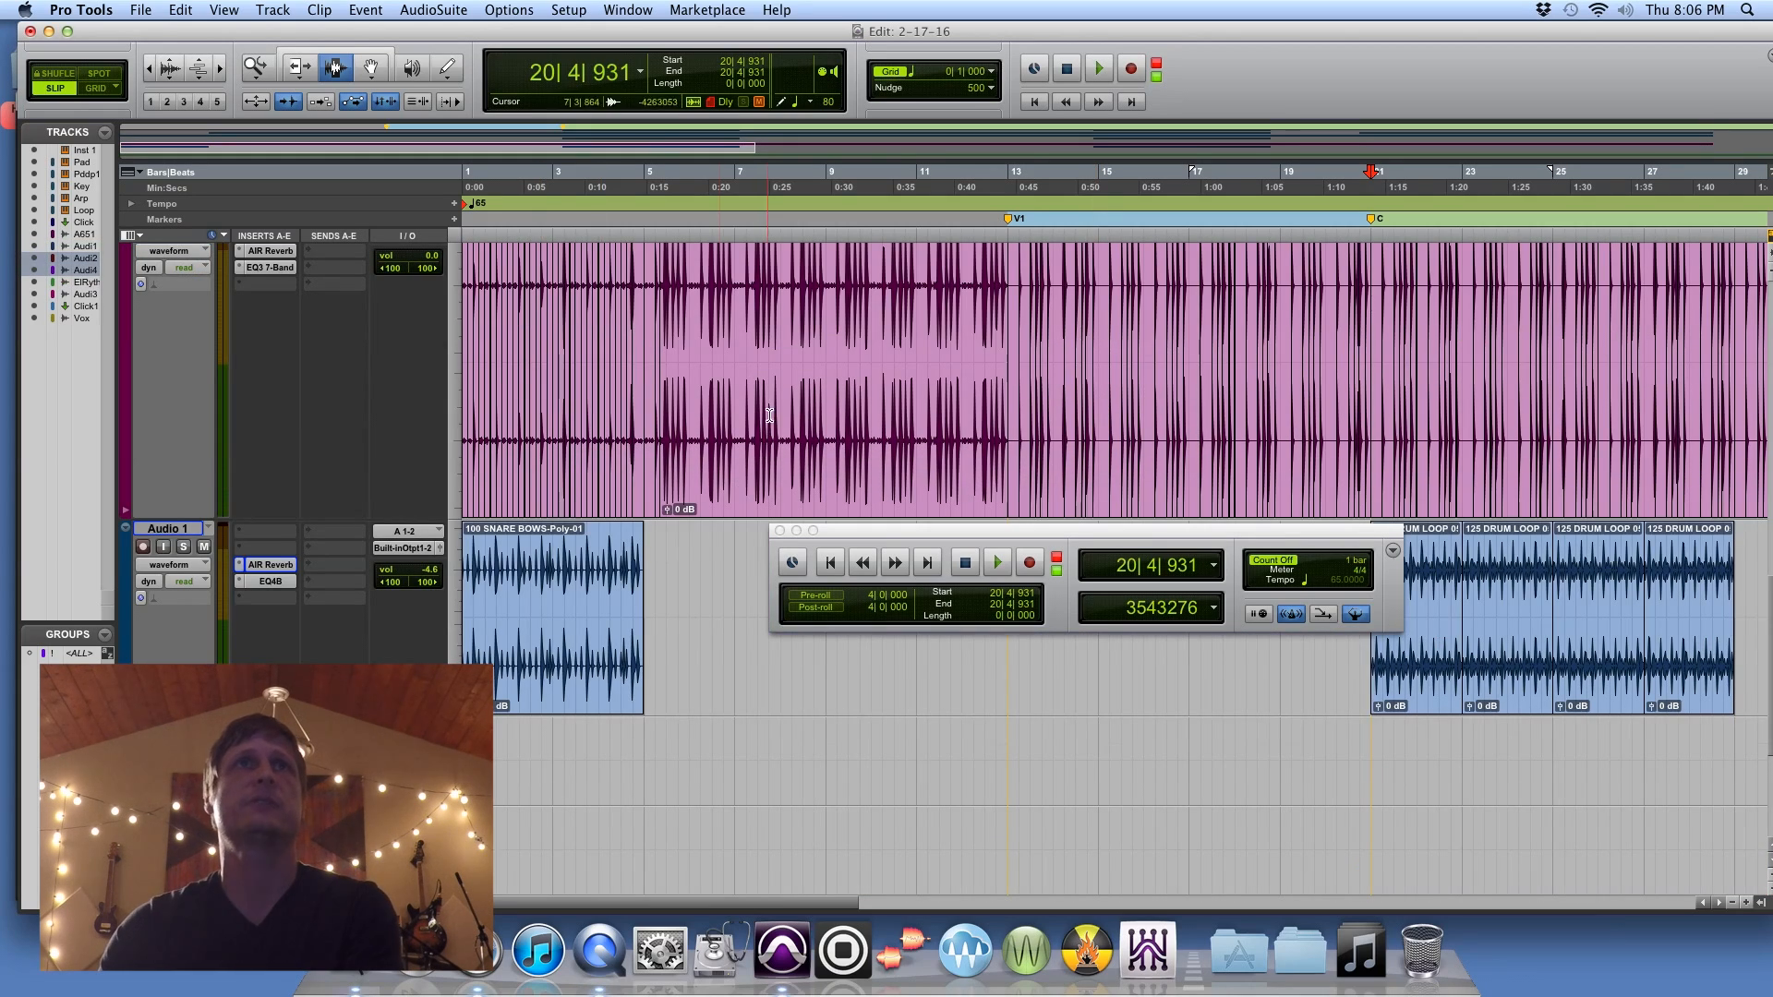
Step: Bring the 100 CONGO LOVE loop from the Workspace browser onto the first new track, near the start of bar 21
{"action": "left_click", "coordinate": [628, 10]}
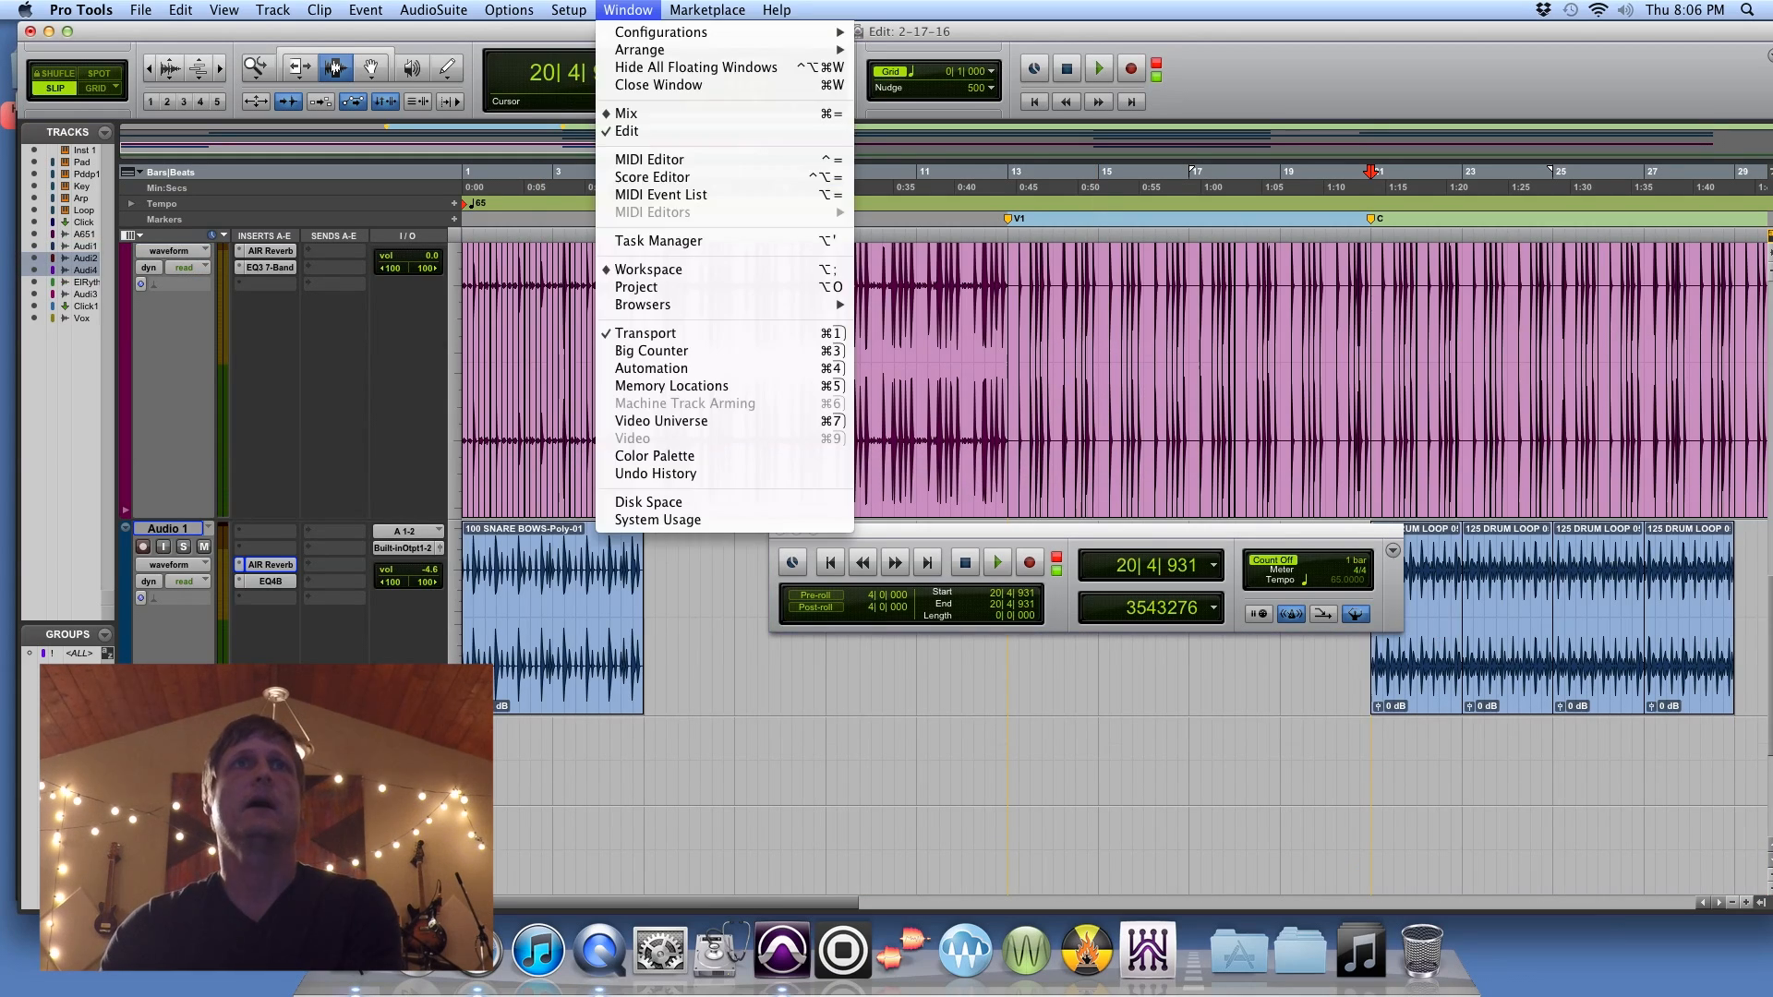
{"action": "left_click", "coordinate": [668, 272]}
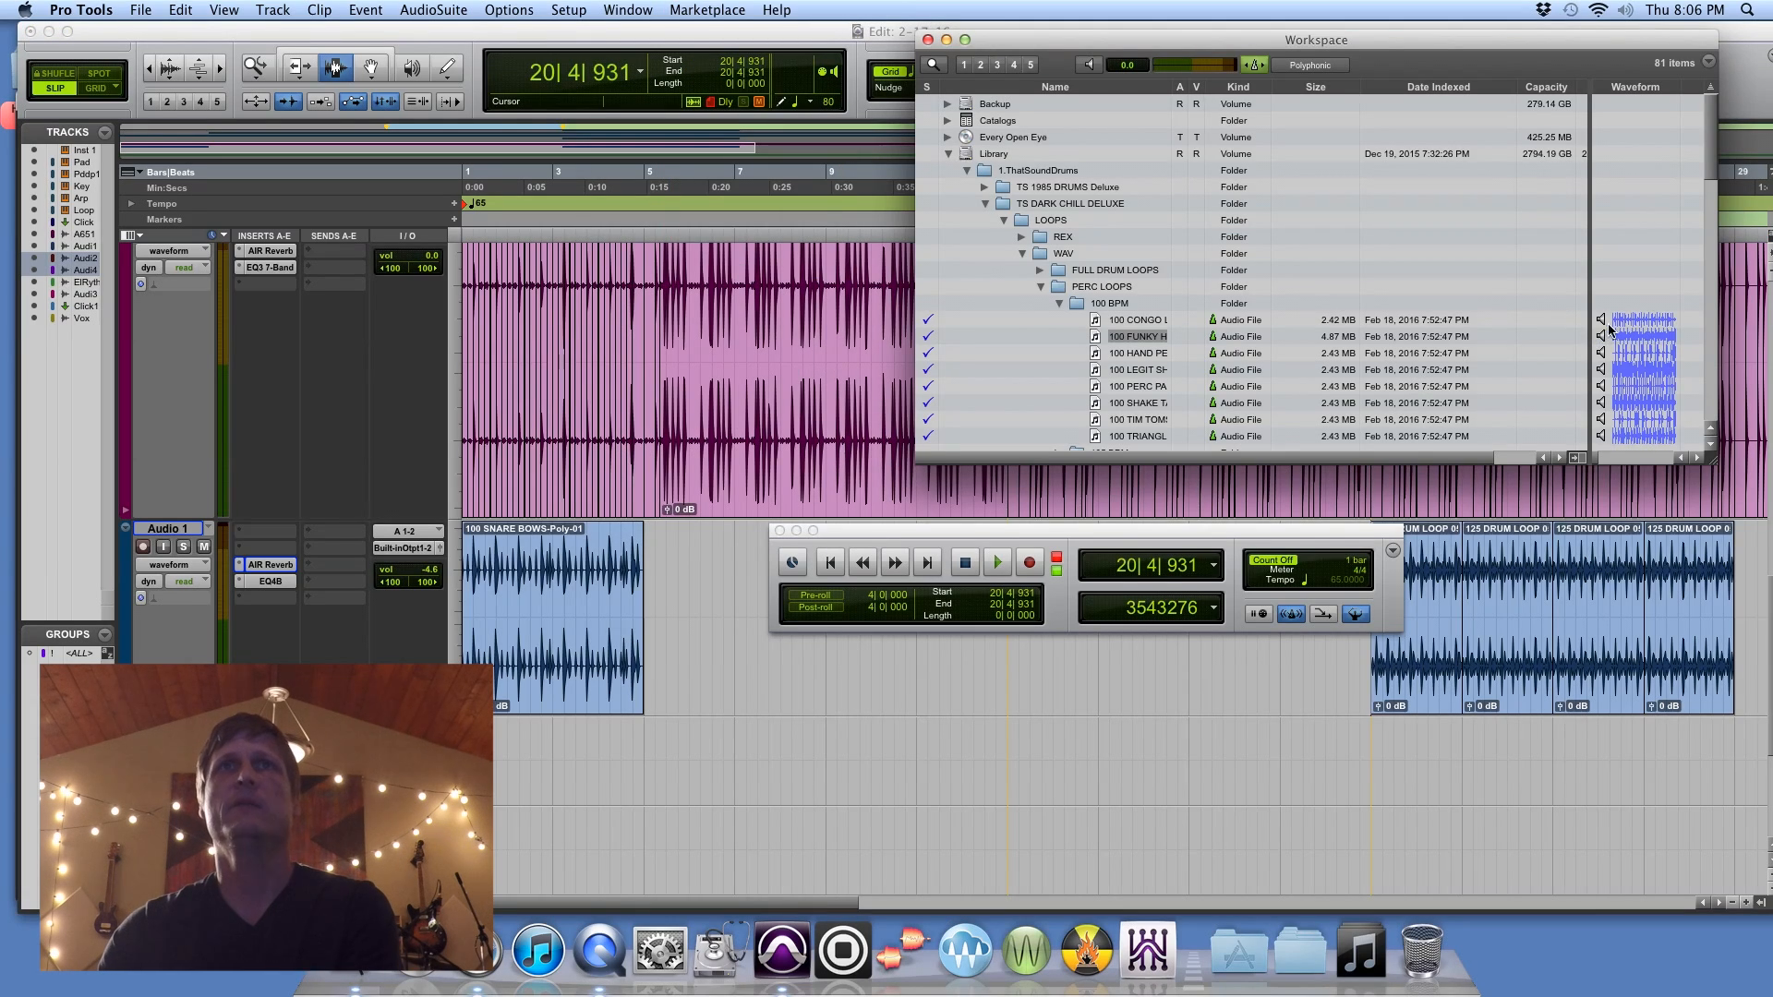
{"action": "left_click", "coordinate": [1095, 321]}
{"action": "left_click_drag", "start_coordinate": [1092, 320], "coordinate": [1372, 771]}
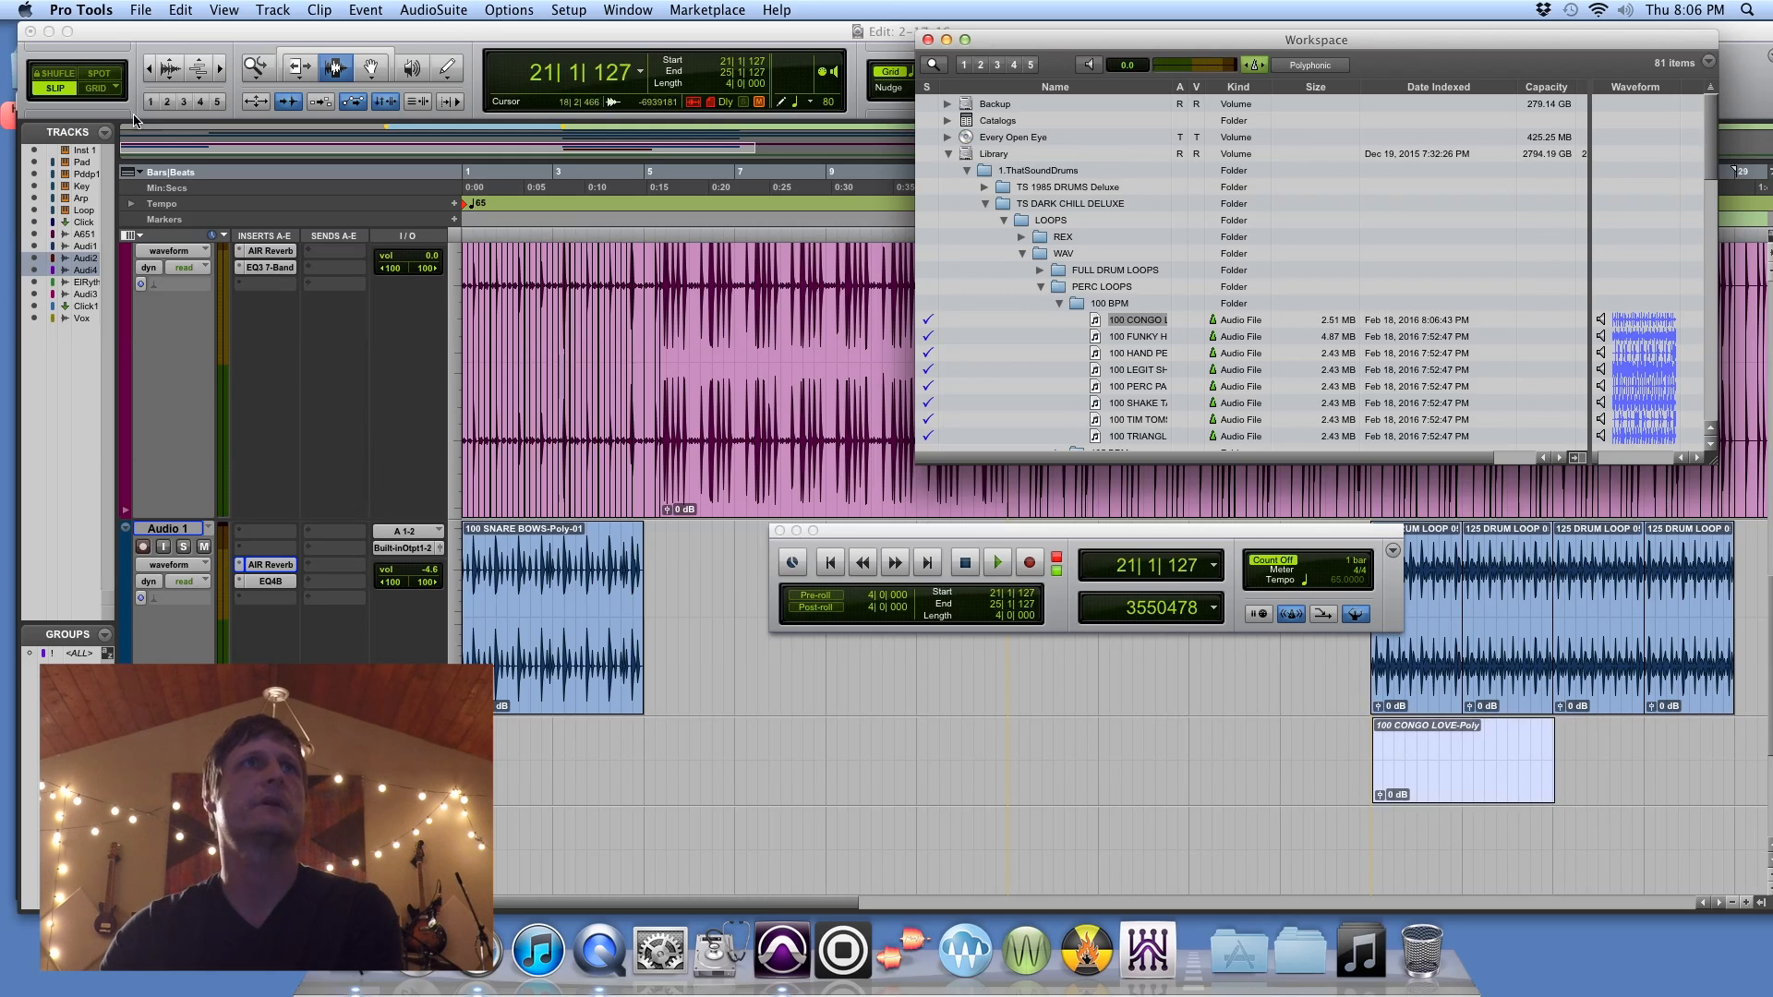
Step: Using Grid mode and the Smart Tool, snap the 100 CONGO LOVE clip to 21|1|000 and duplicate it to bar 25
{"action": "left_click", "coordinate": [134, 120]}
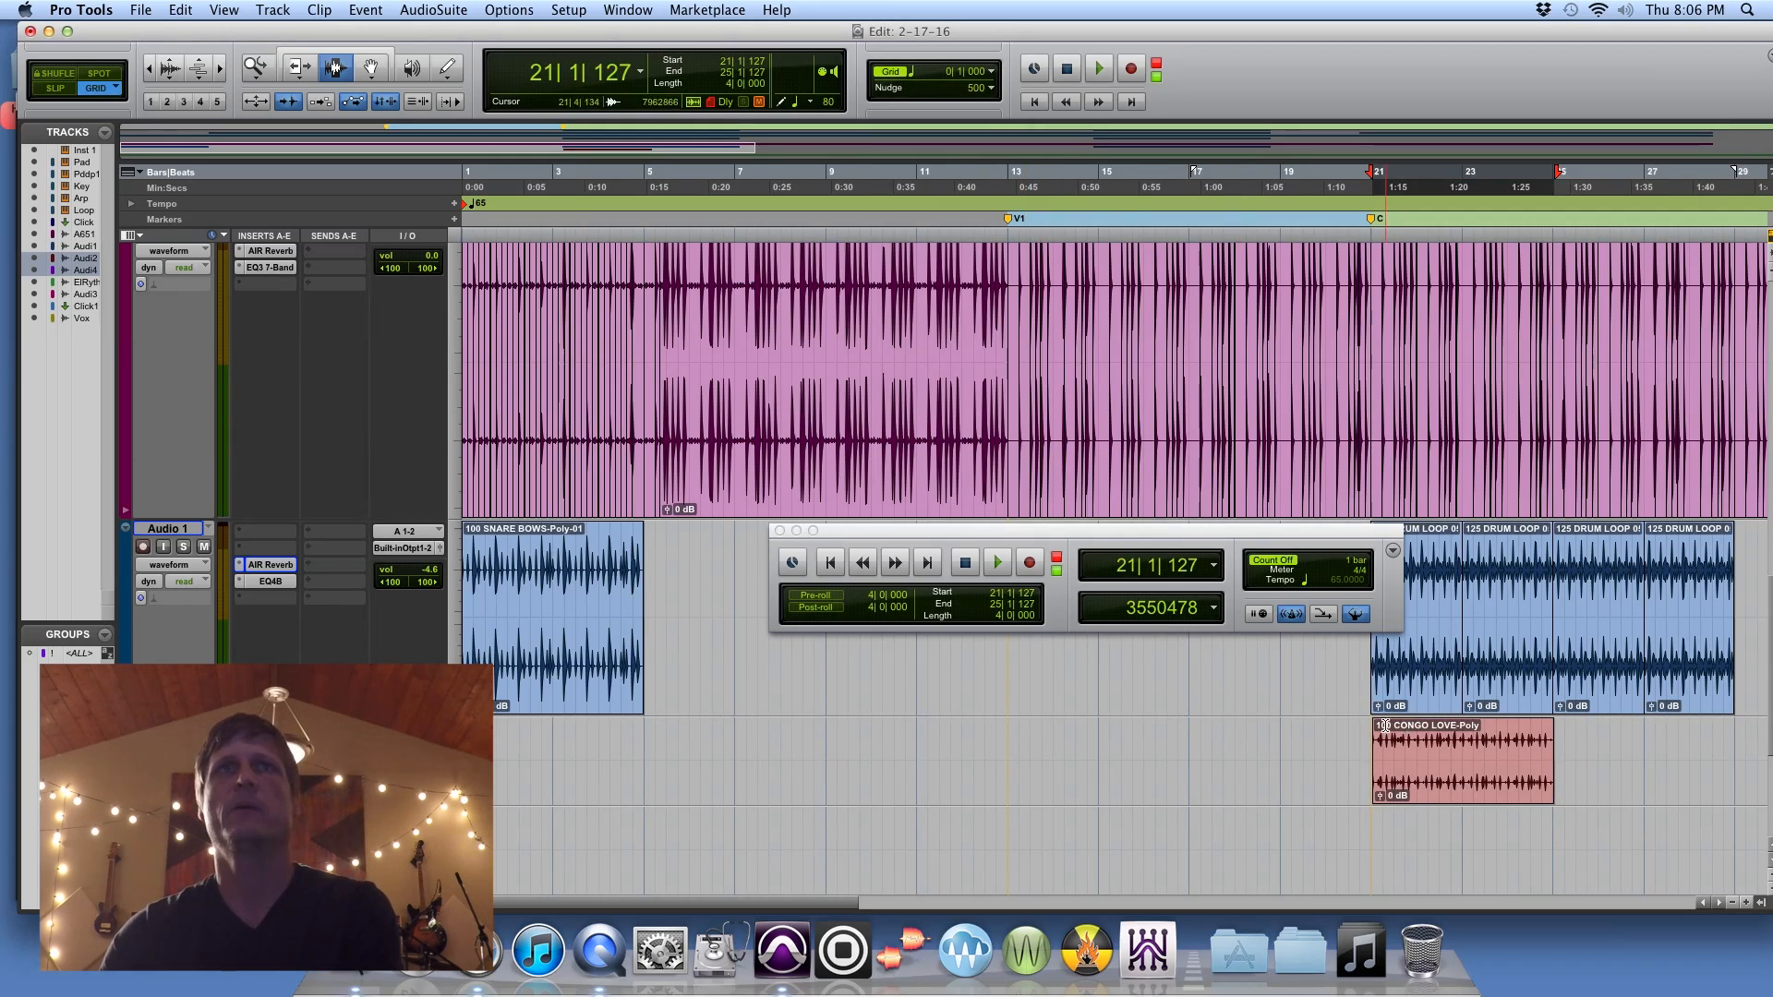
{"action": "left_click", "coordinate": [364, 48]}
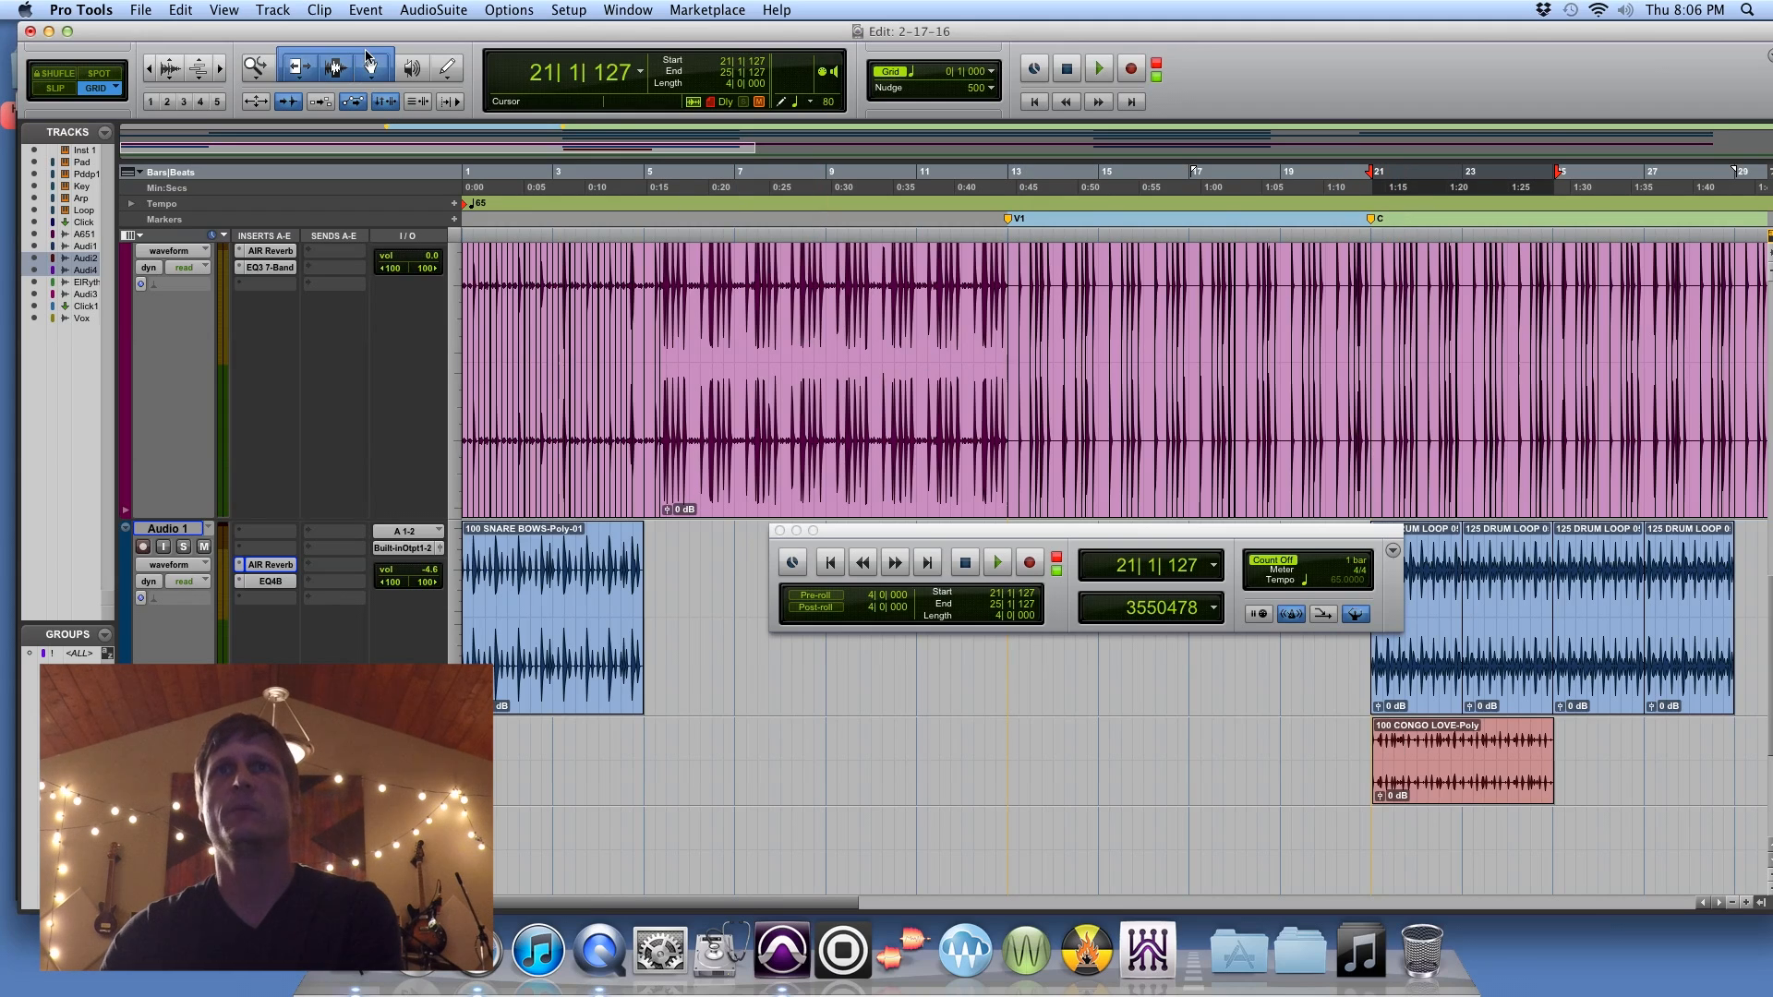
{"action": "left_click", "coordinate": [1425, 768]}
{"action": "left_click_drag", "start_coordinate": [1423, 768], "coordinate": [1428, 763]}
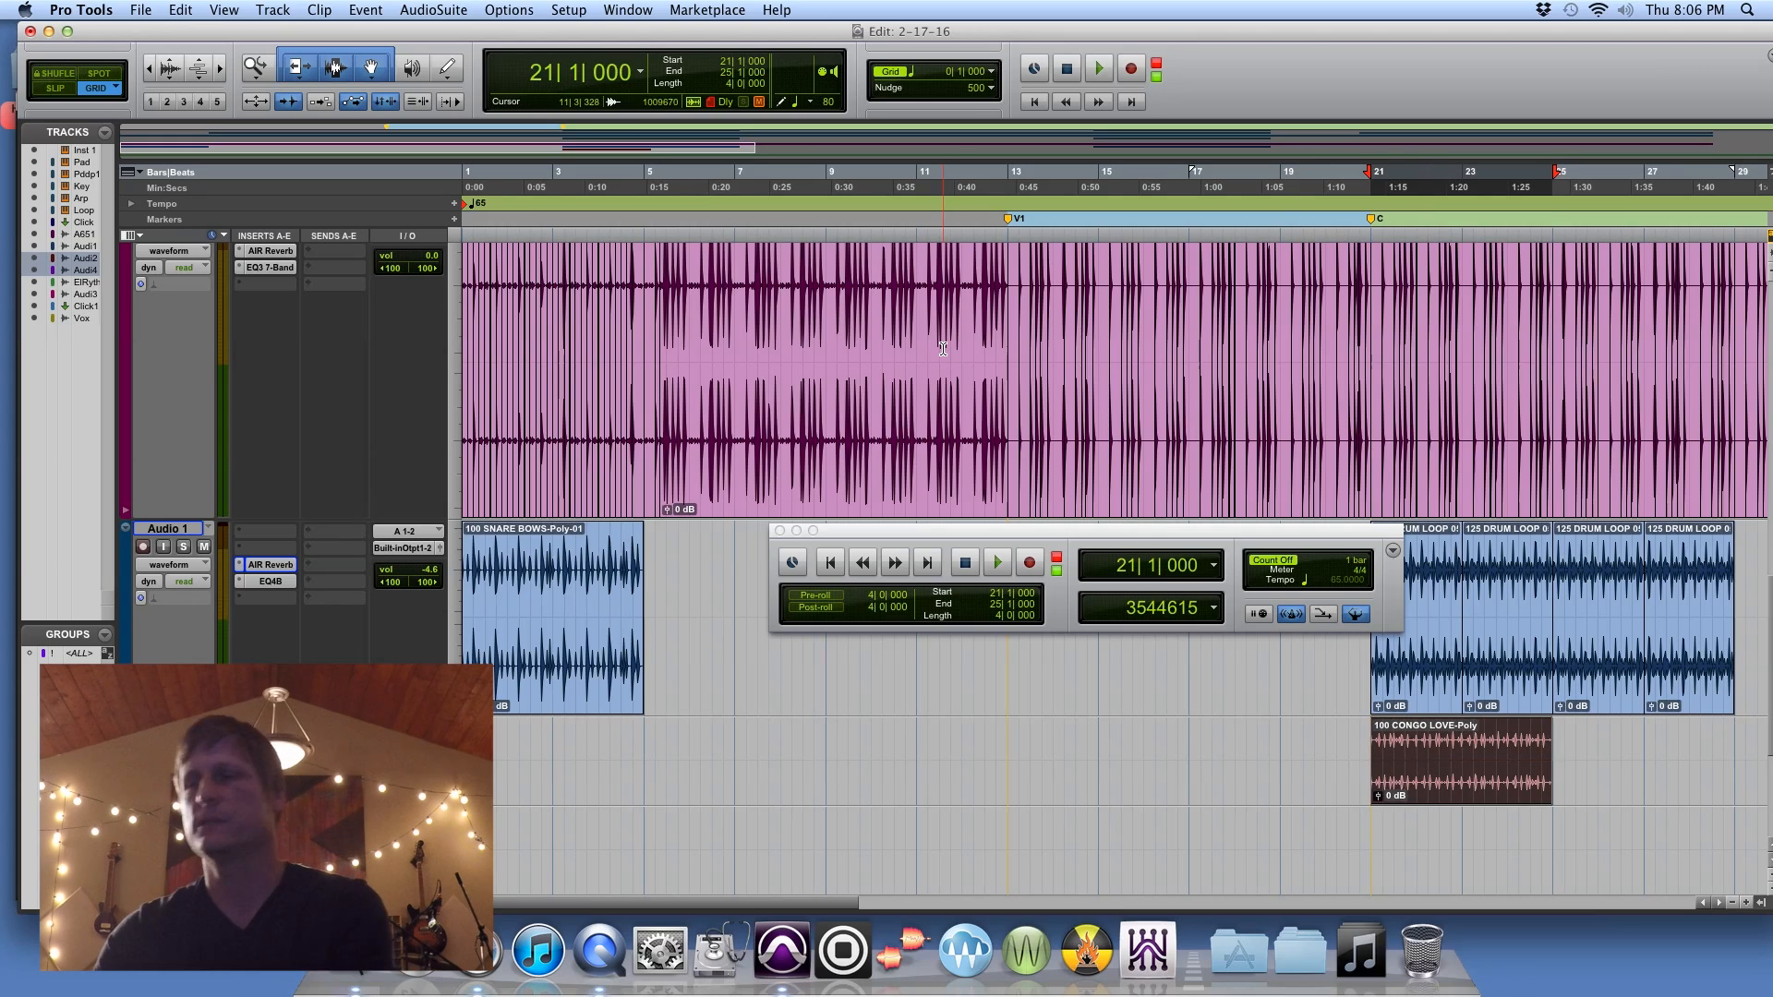
{"action": "key", "text": "super+d"}
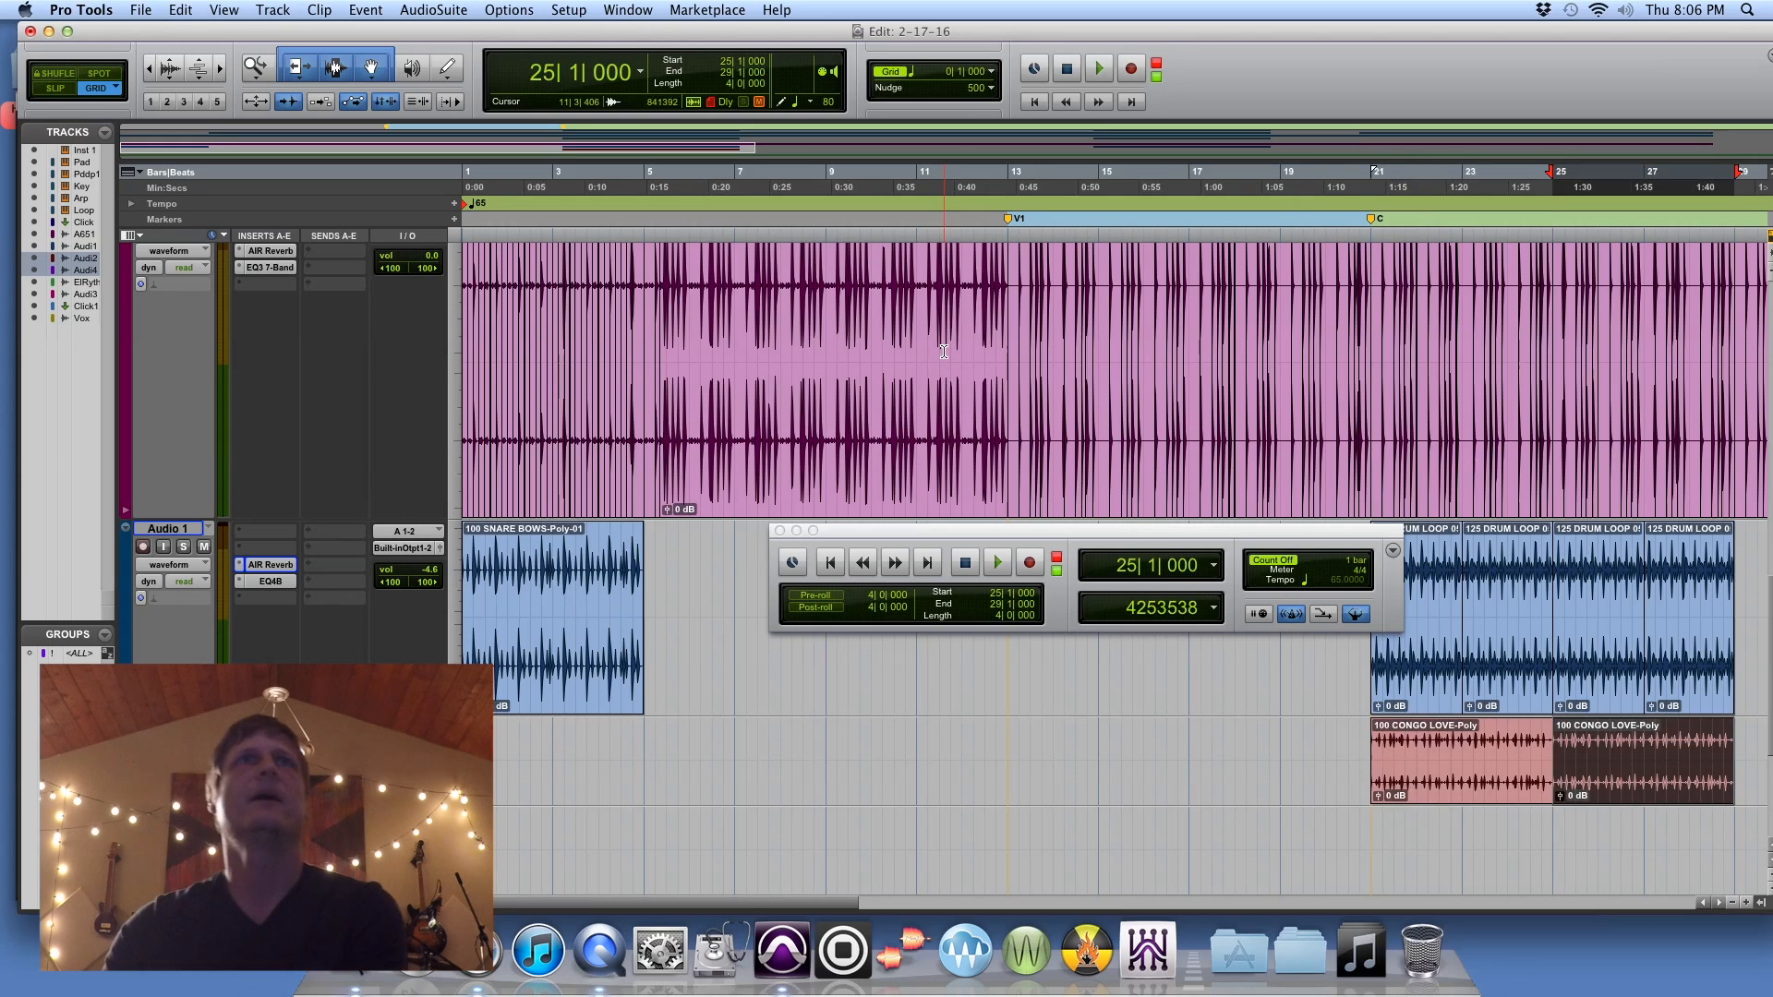
Step: Place the 100 FUNKY HATZ loop from the Workspace browser on the second new track at bar 21 and close the browser
{"action": "left_click", "coordinate": [651, 9]}
{"action": "left_click", "coordinate": [677, 274]}
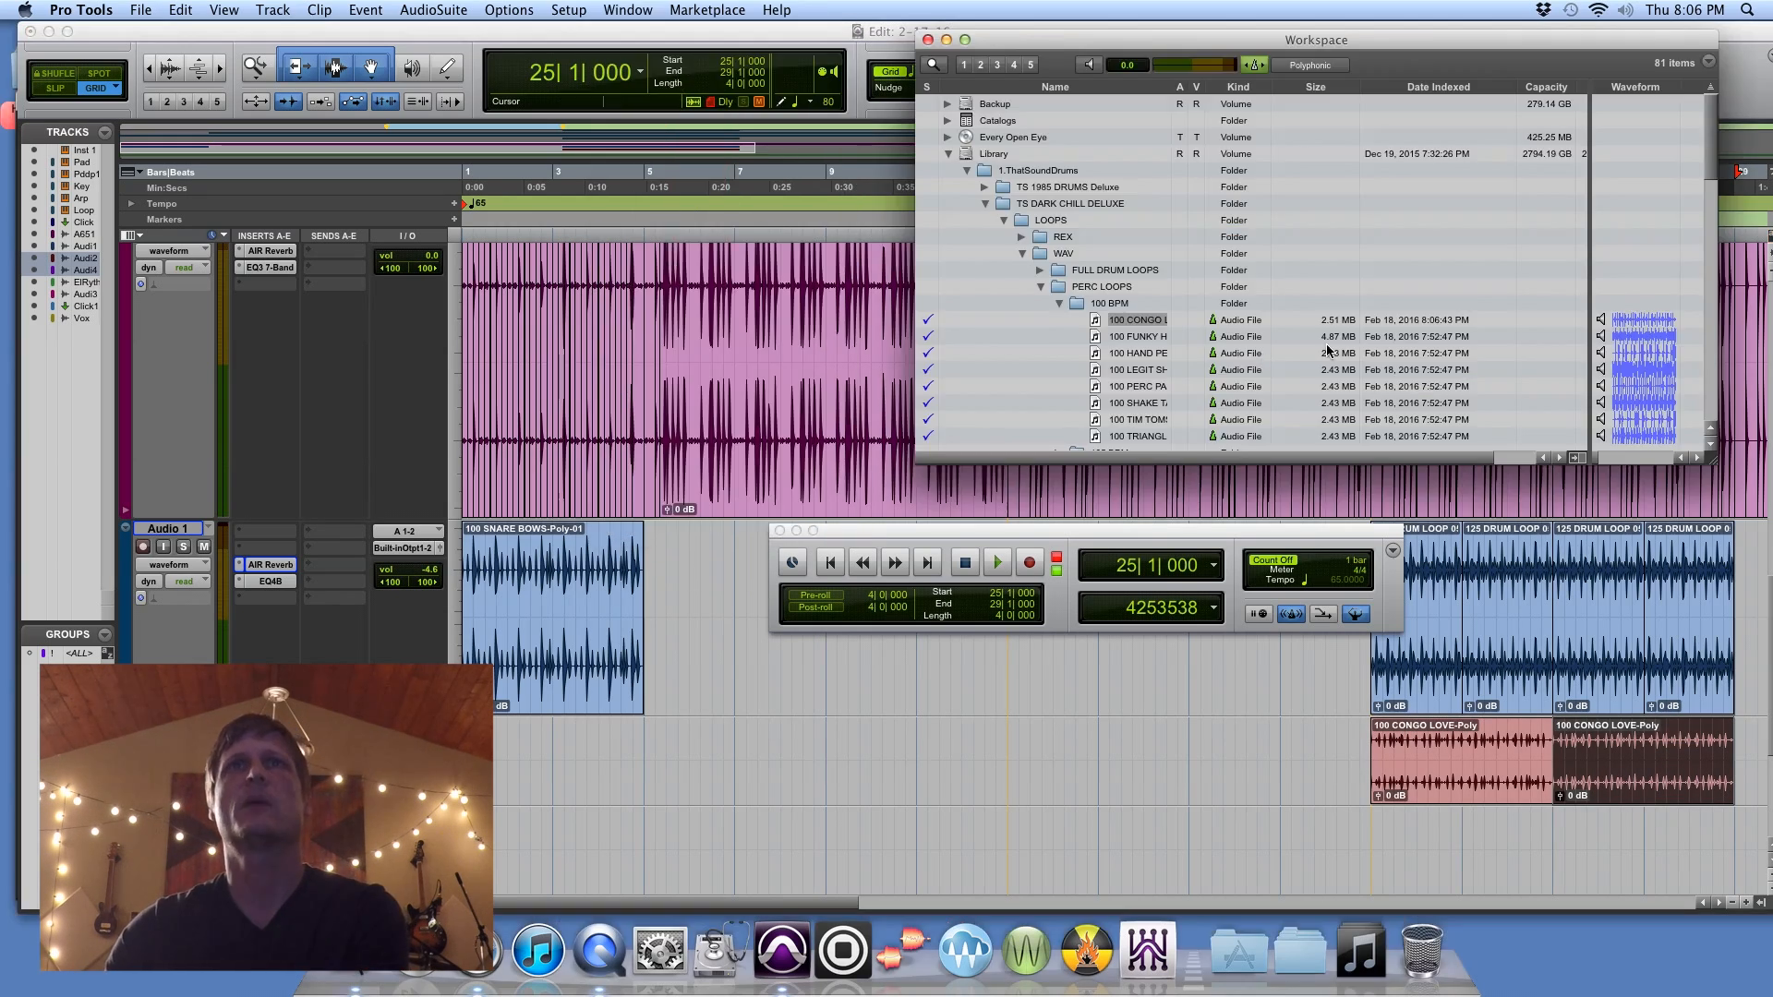
{"action": "left_click", "coordinate": [1093, 335]}
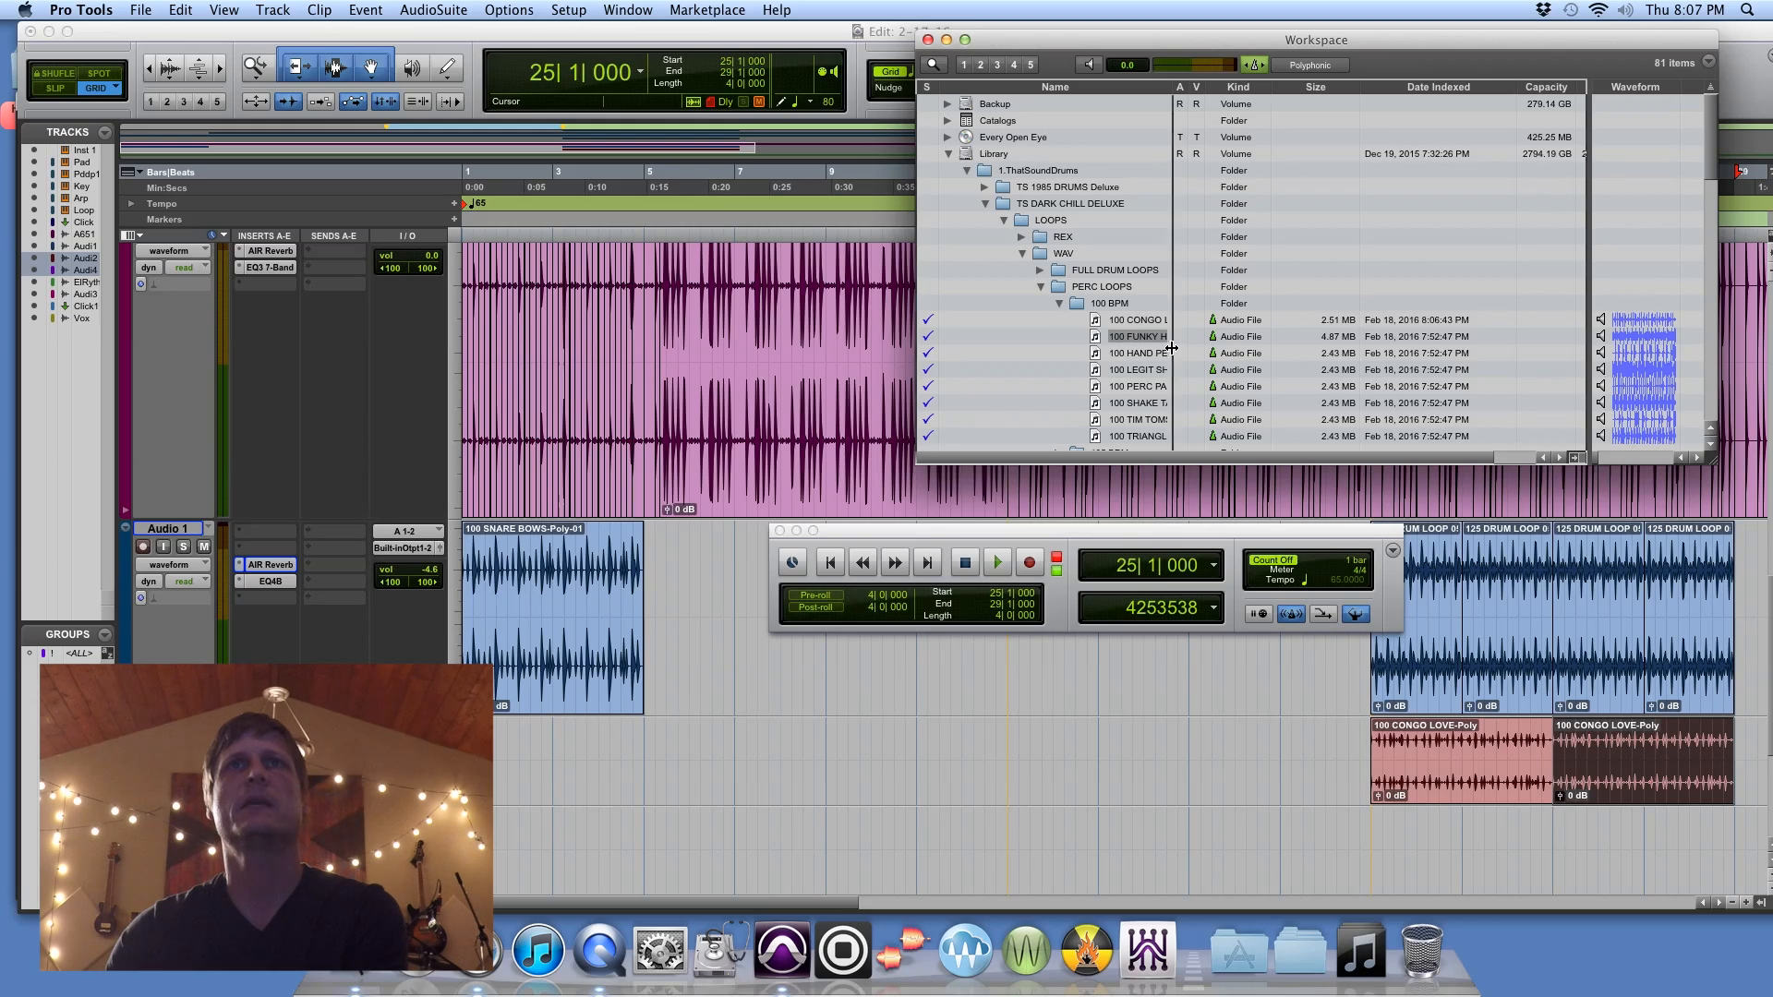
{"action": "left_click_drag", "start_coordinate": [1170, 348], "coordinate": [1208, 350]}
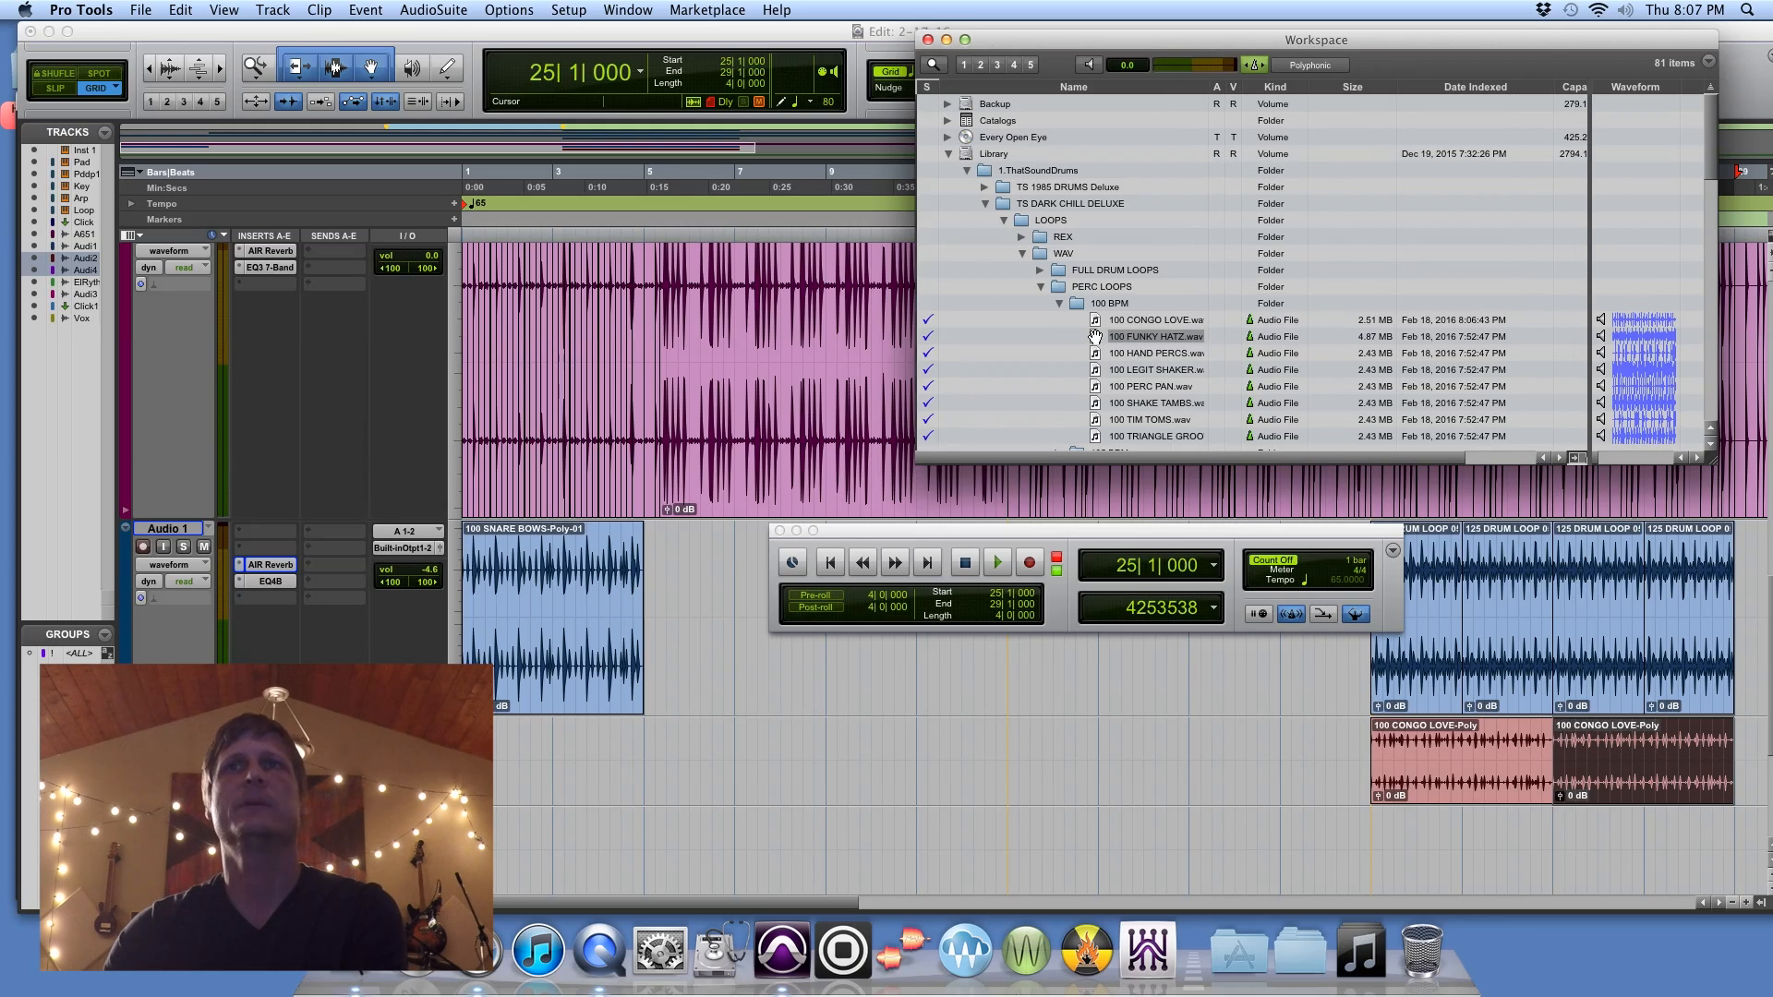
{"action": "left_click_drag", "start_coordinate": [1094, 336], "coordinate": [1377, 850]}
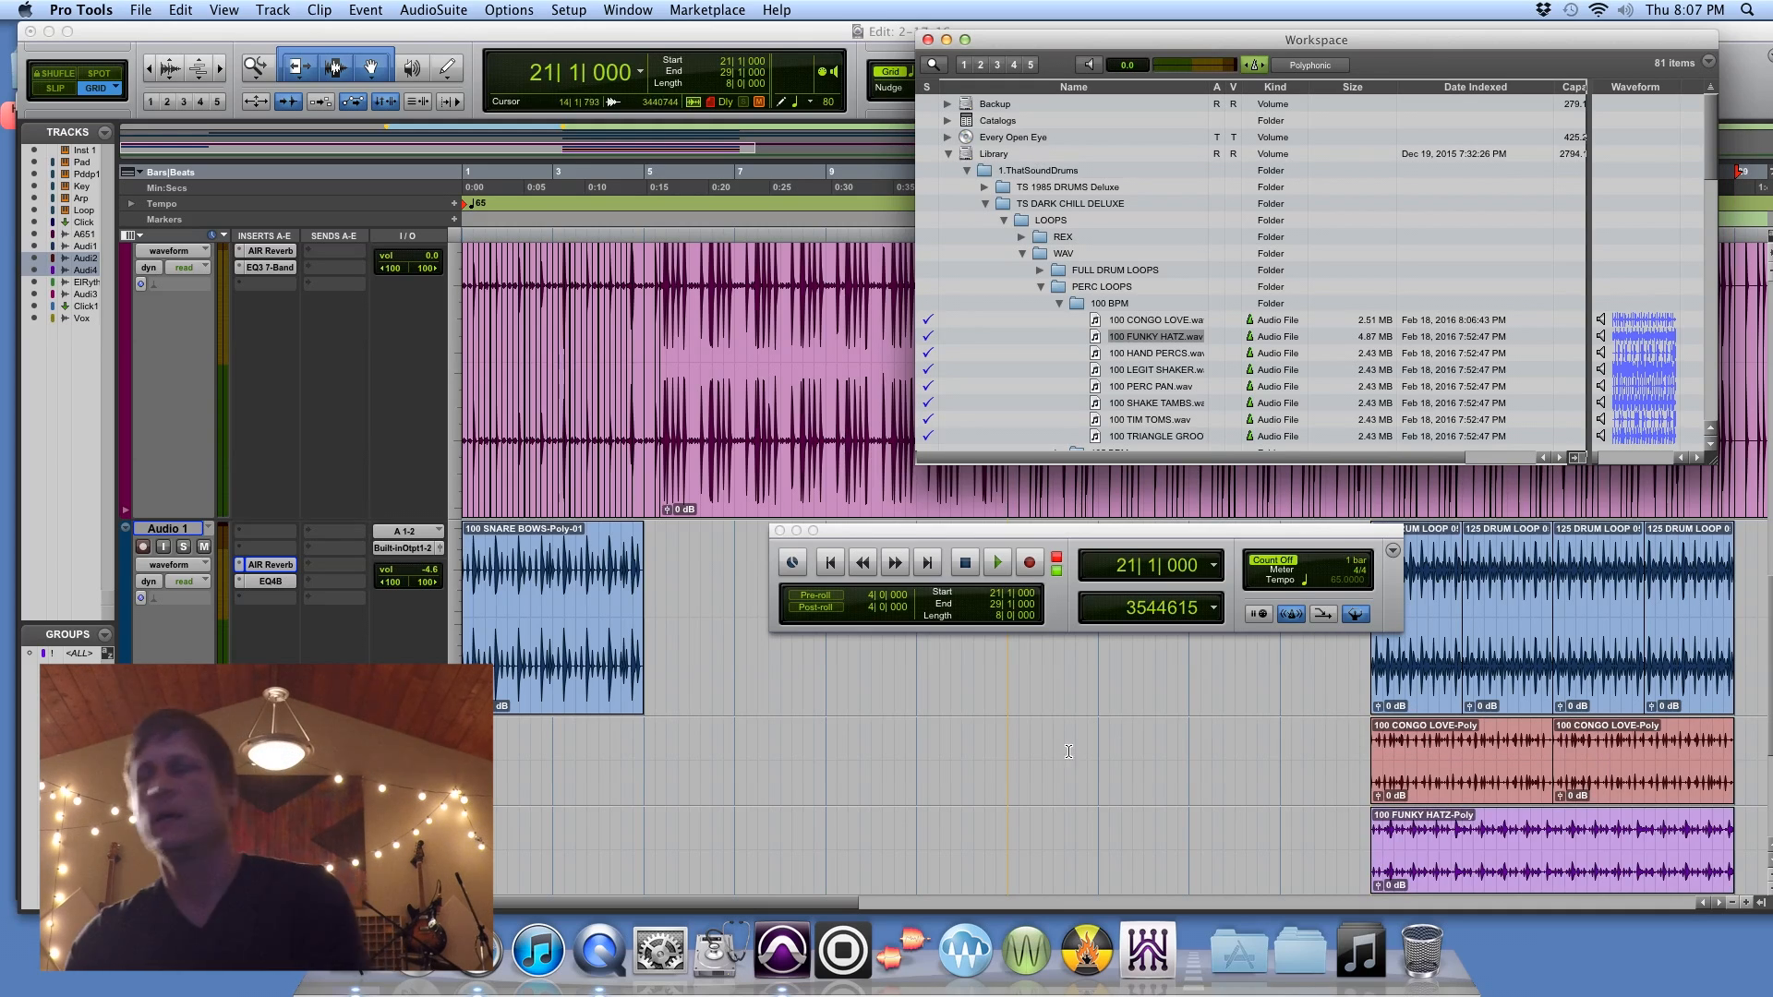
{"action": "key", "text": "super+w"}
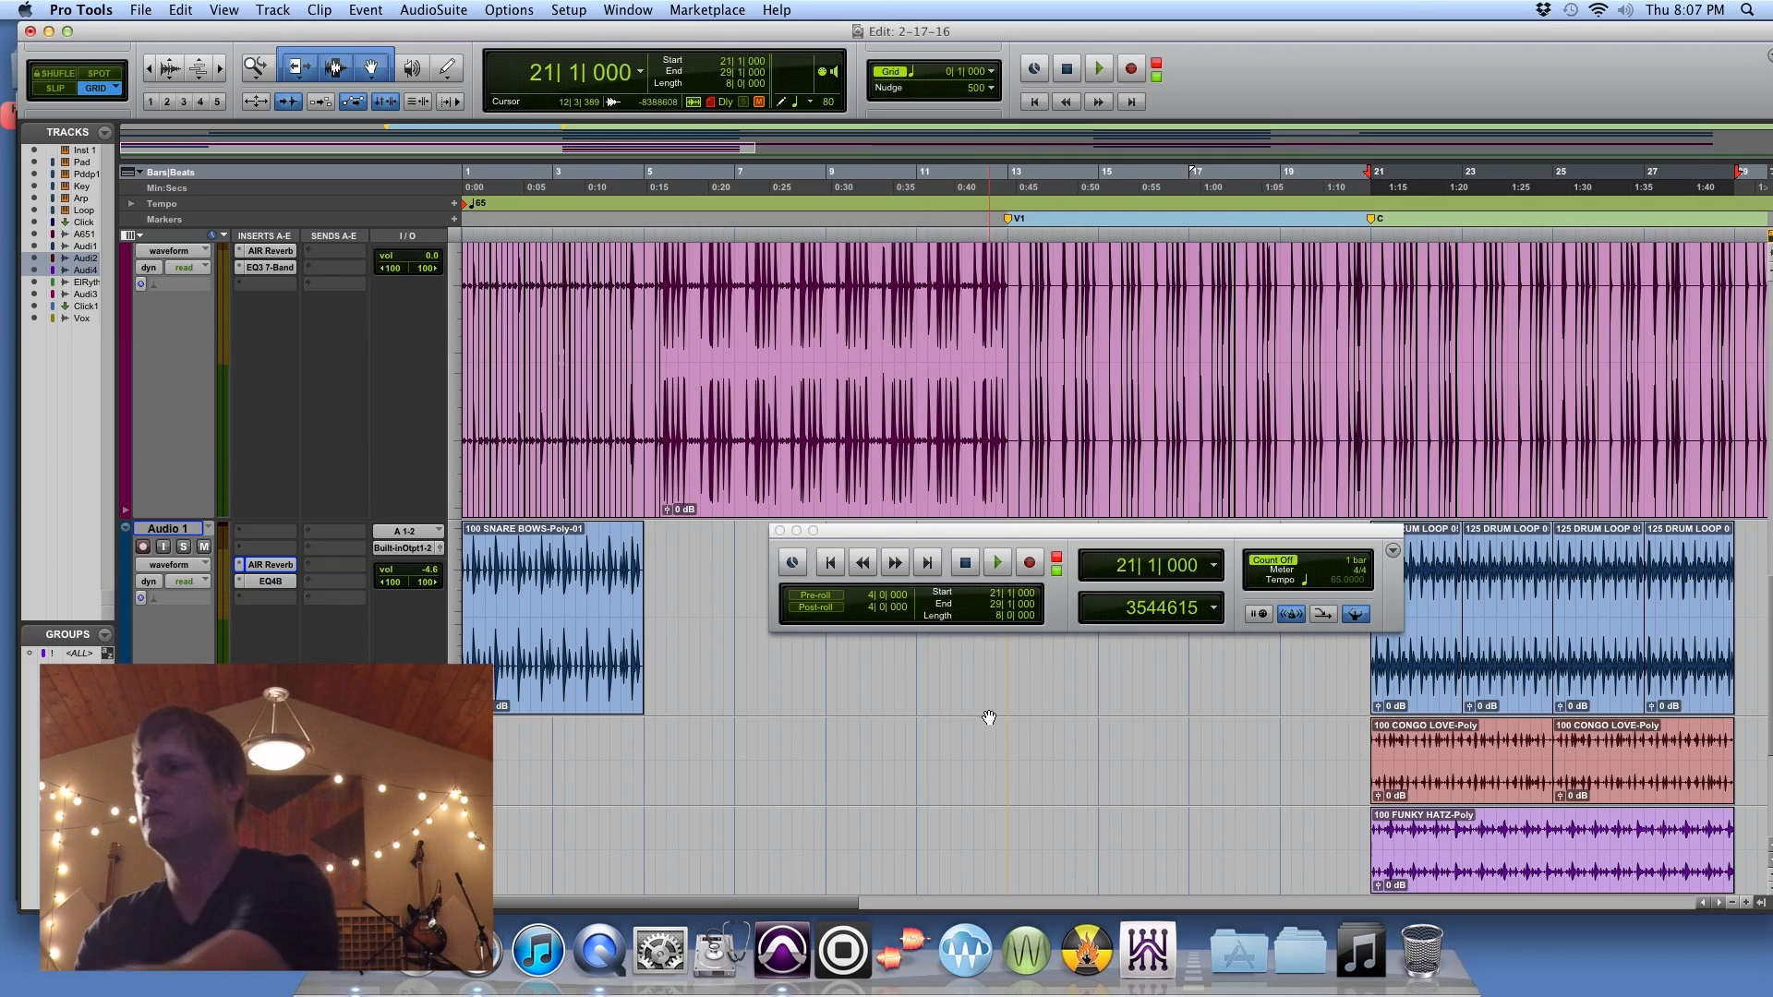
Step: Add AIR Reverb to the Audio 2 and Audio 4 tracks in the mixer and start playback from bar 21
{"action": "key", "text": "super+equal"}
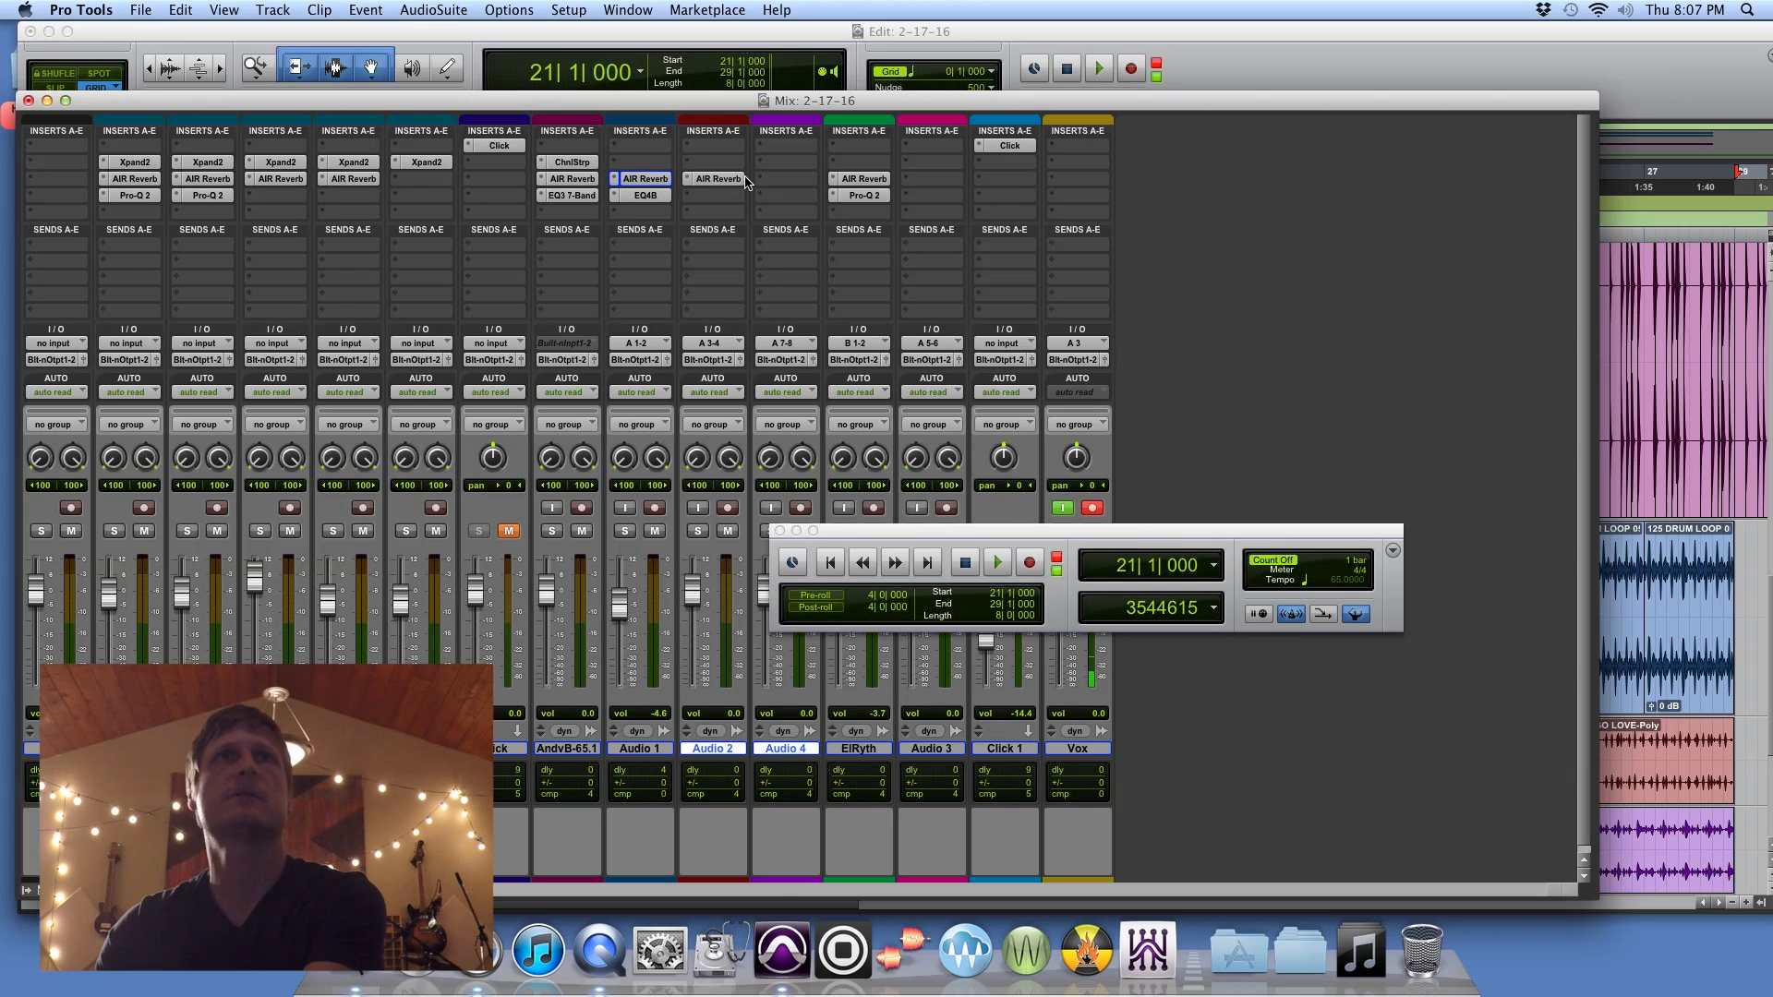
{"action": "key", "text": "super+equal"}
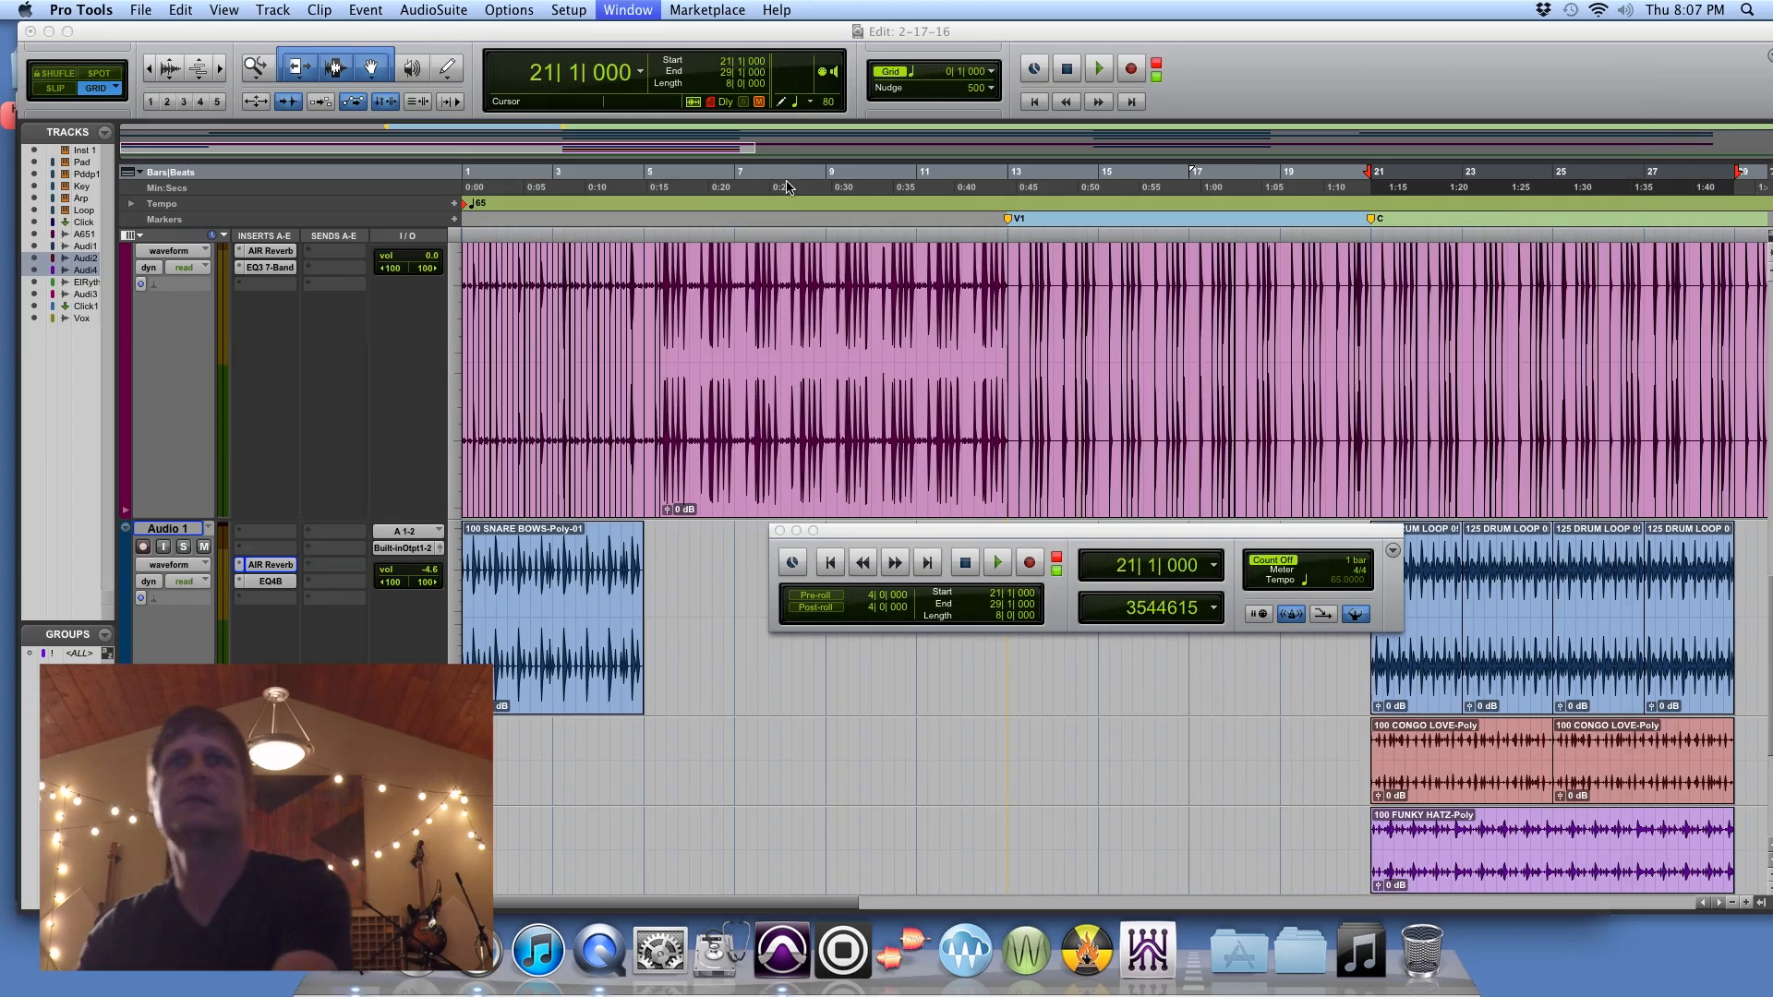
{"action": "key", "text": "space"}
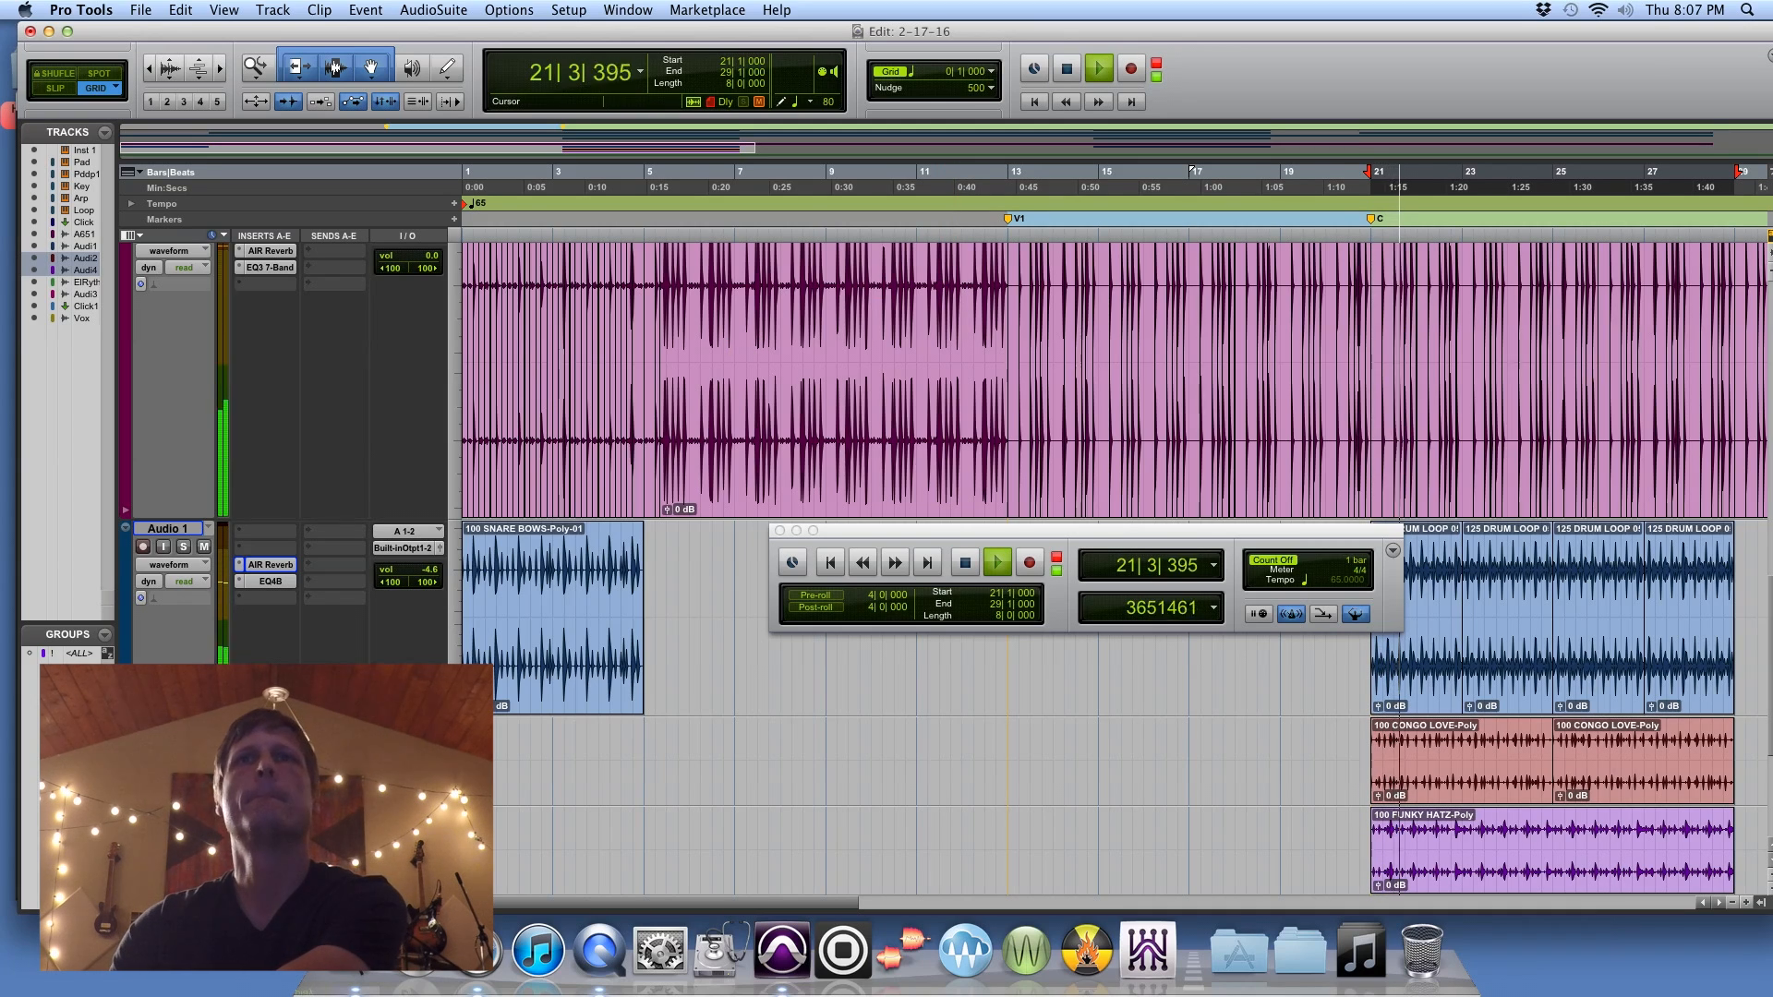
Step: Rename the Audio 2 track as Congo and the Audio 4 track as Funky
{"action": "double_click", "coordinate": [167, 726]}
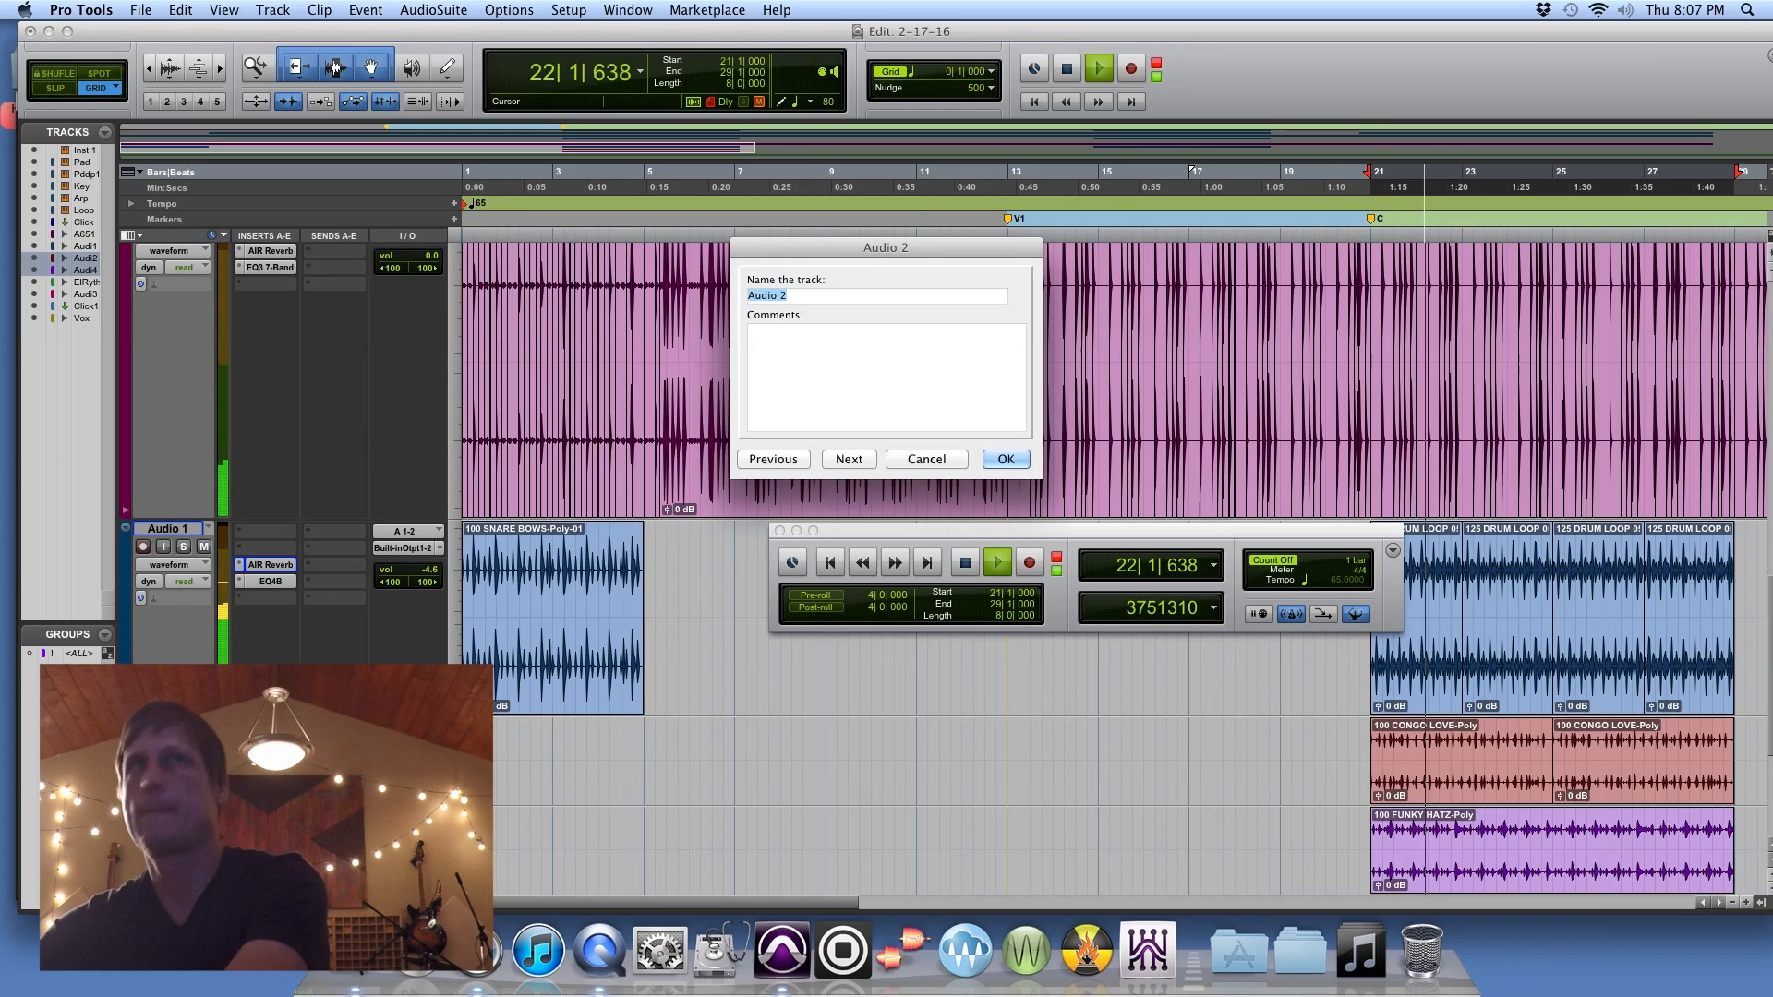
{"action": "type", "text": "Congo"}
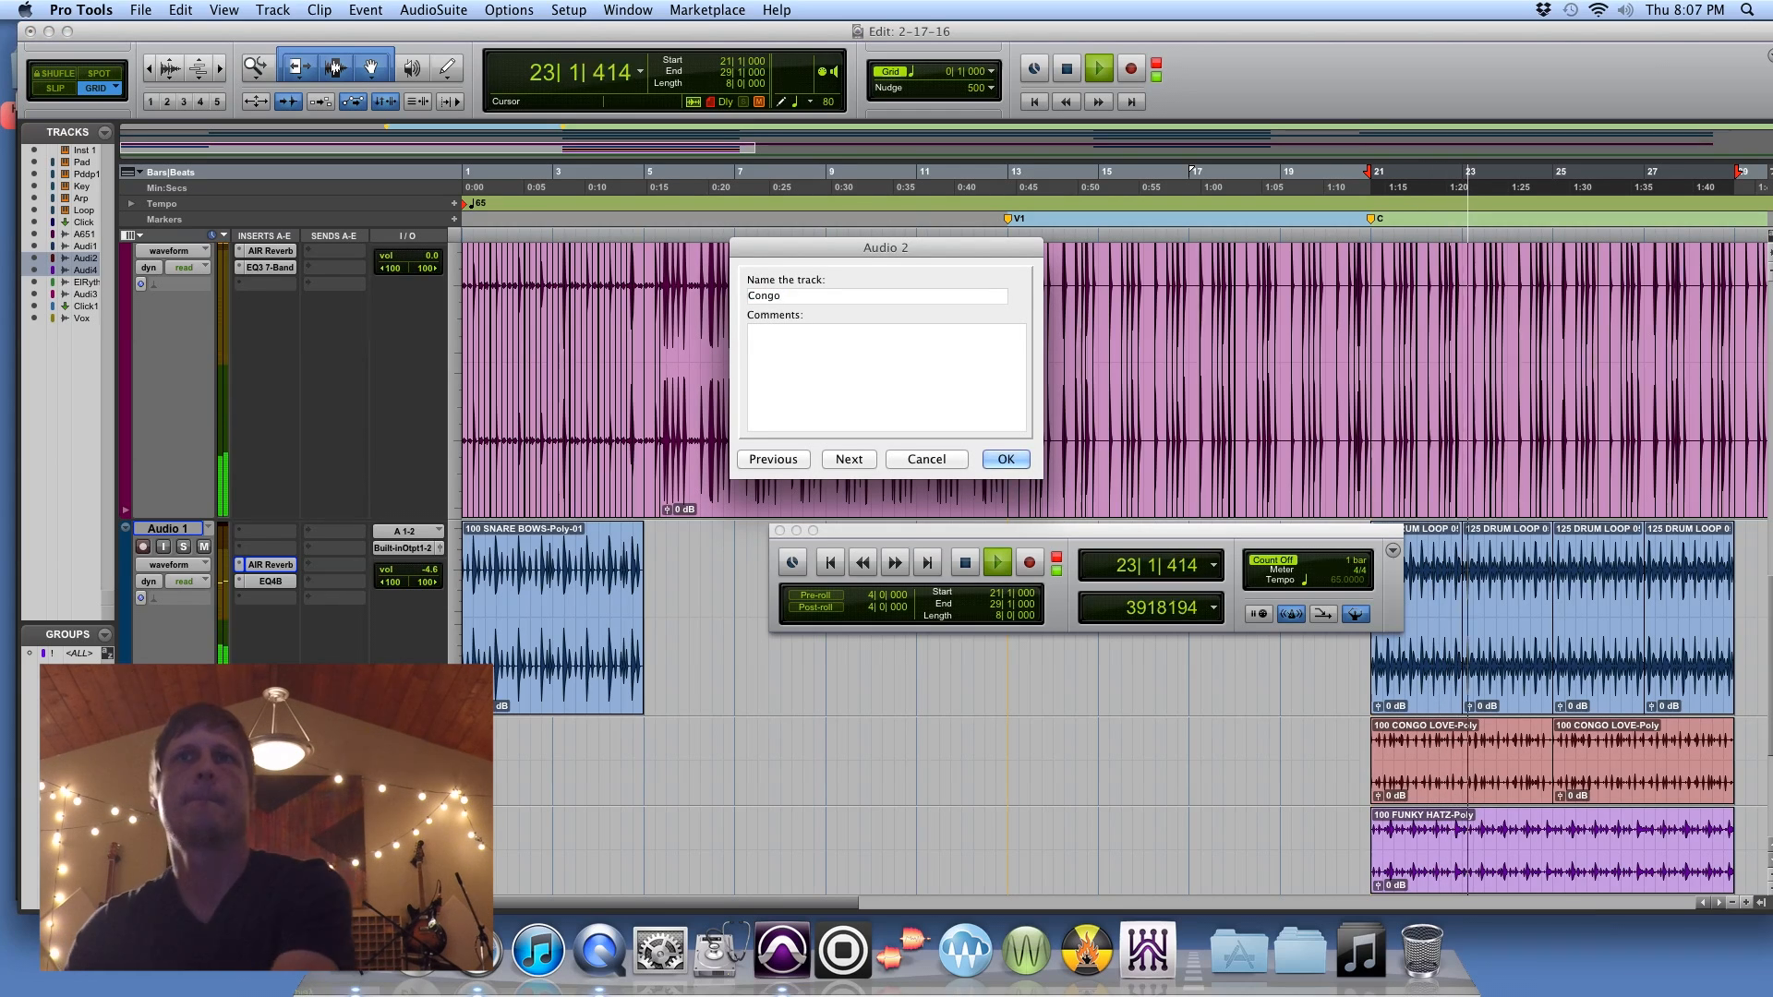
{"action": "key", "text": "Return"}
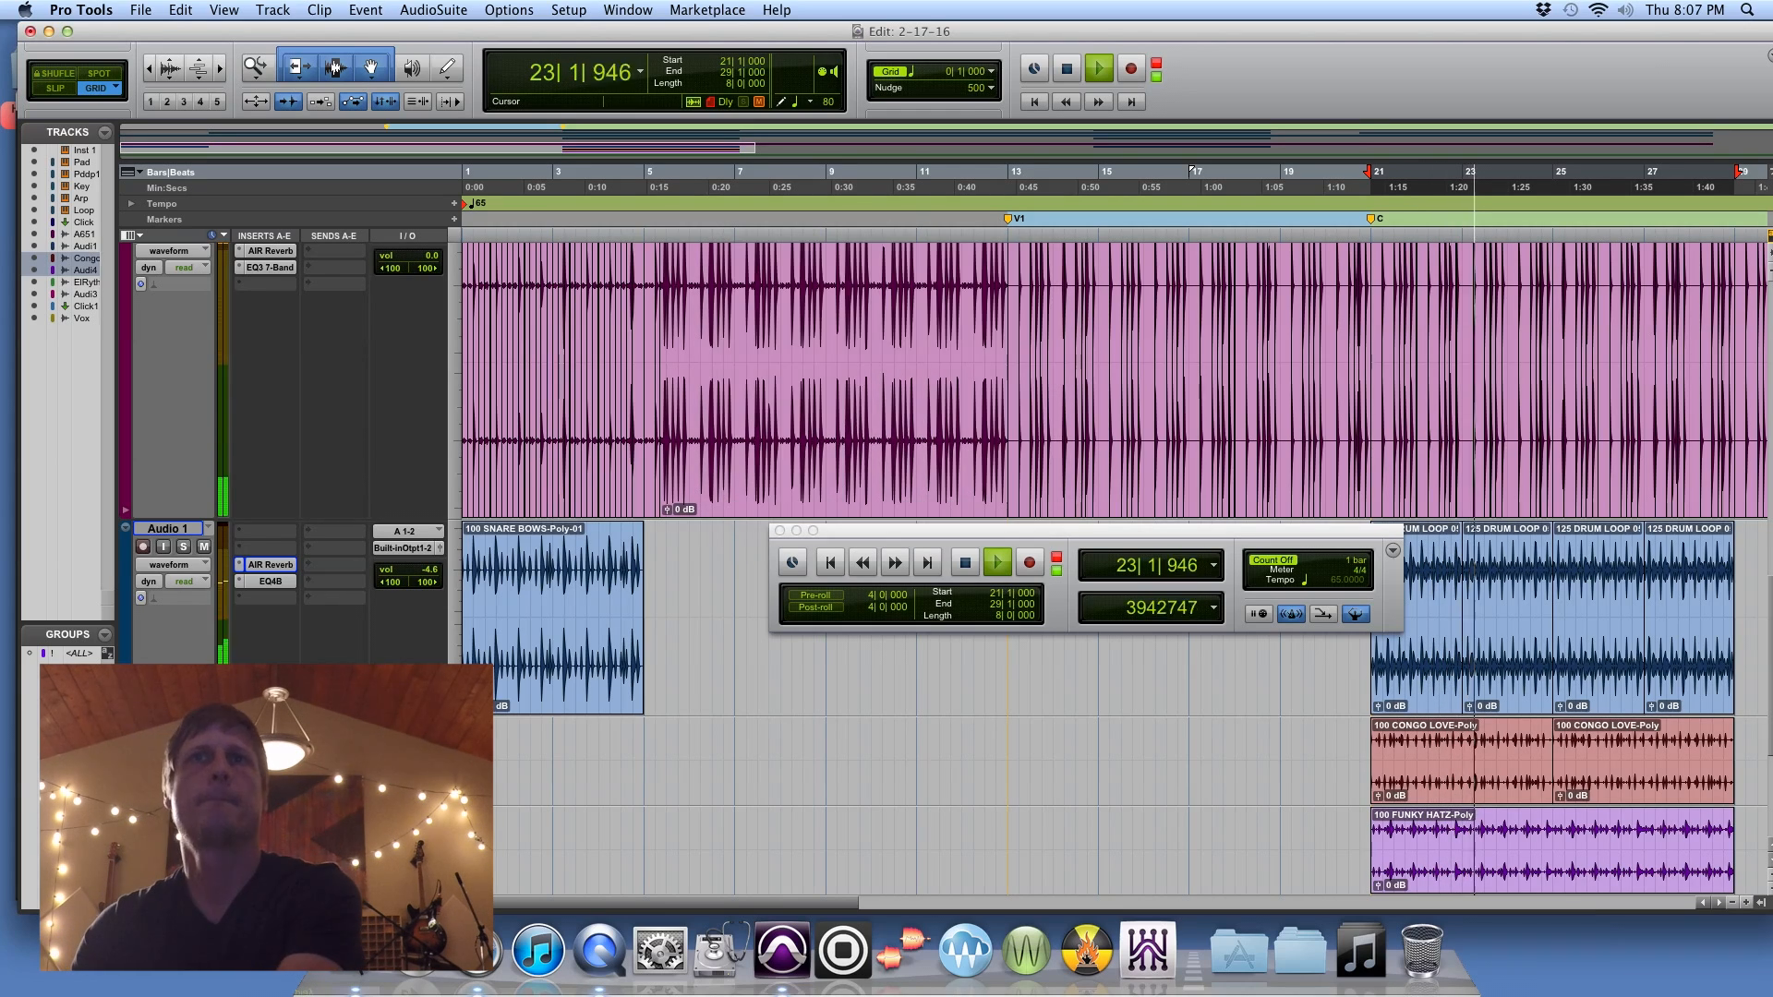
{"action": "double_click", "coordinate": [167, 816]}
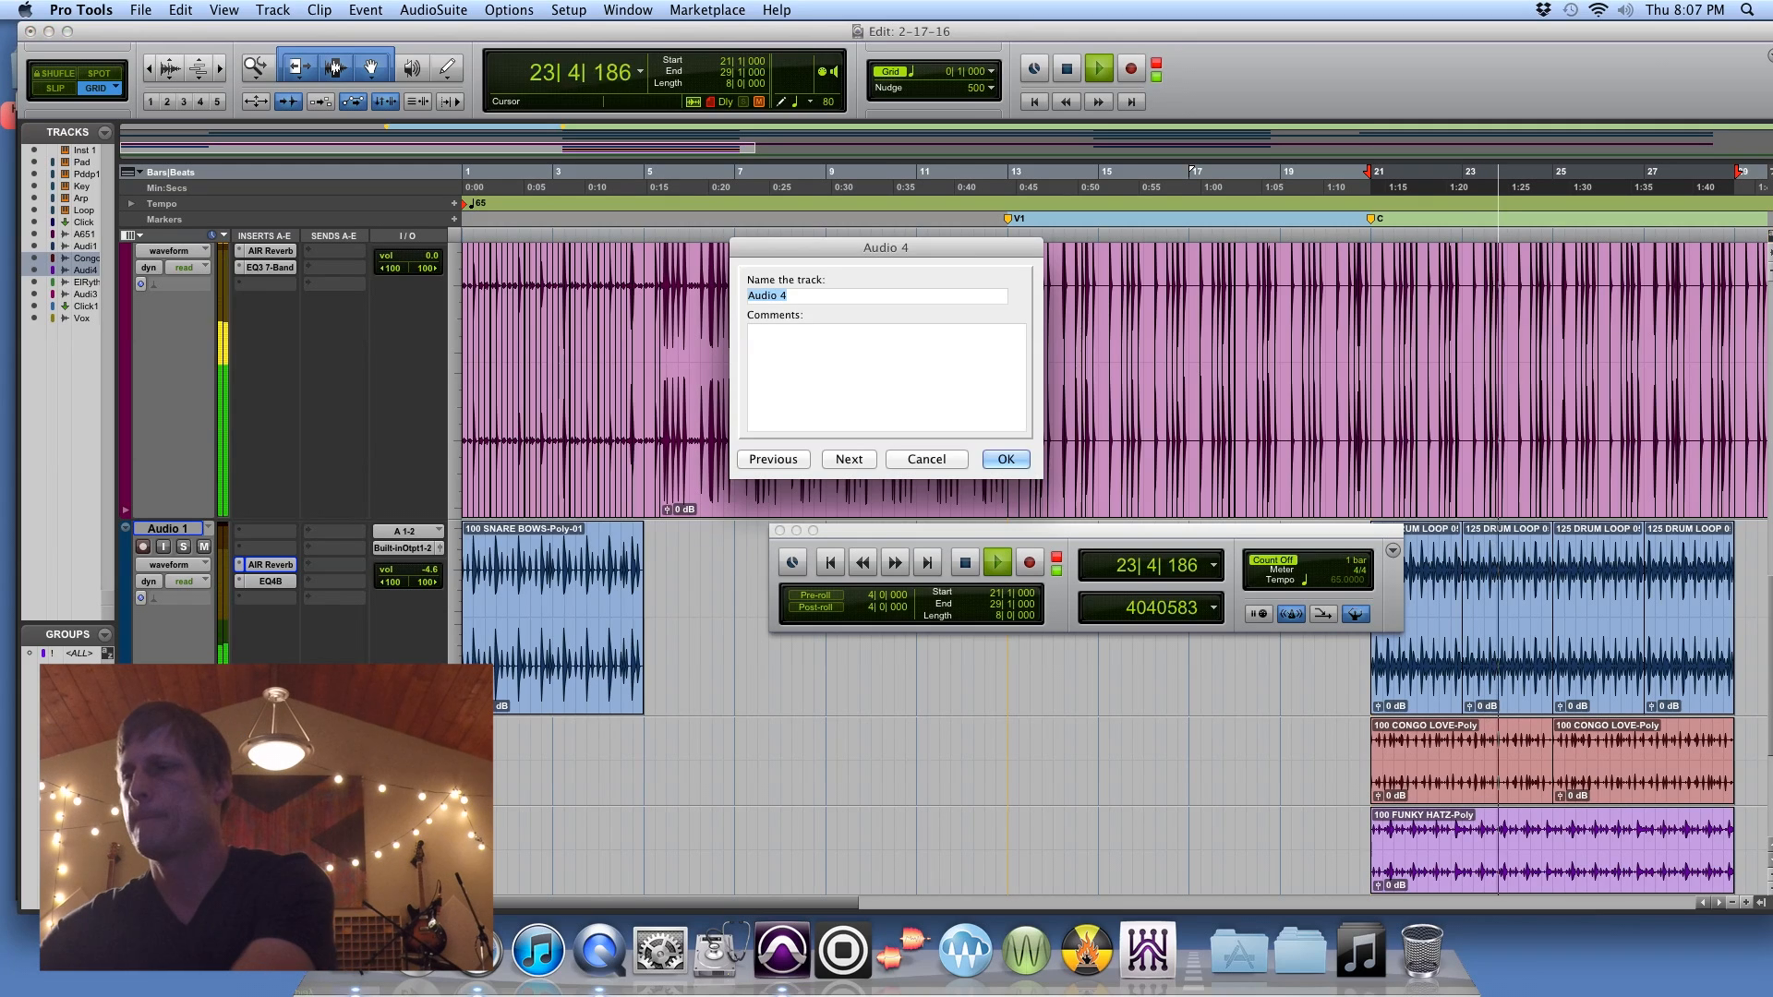
{"action": "type", "text": "Funky"}
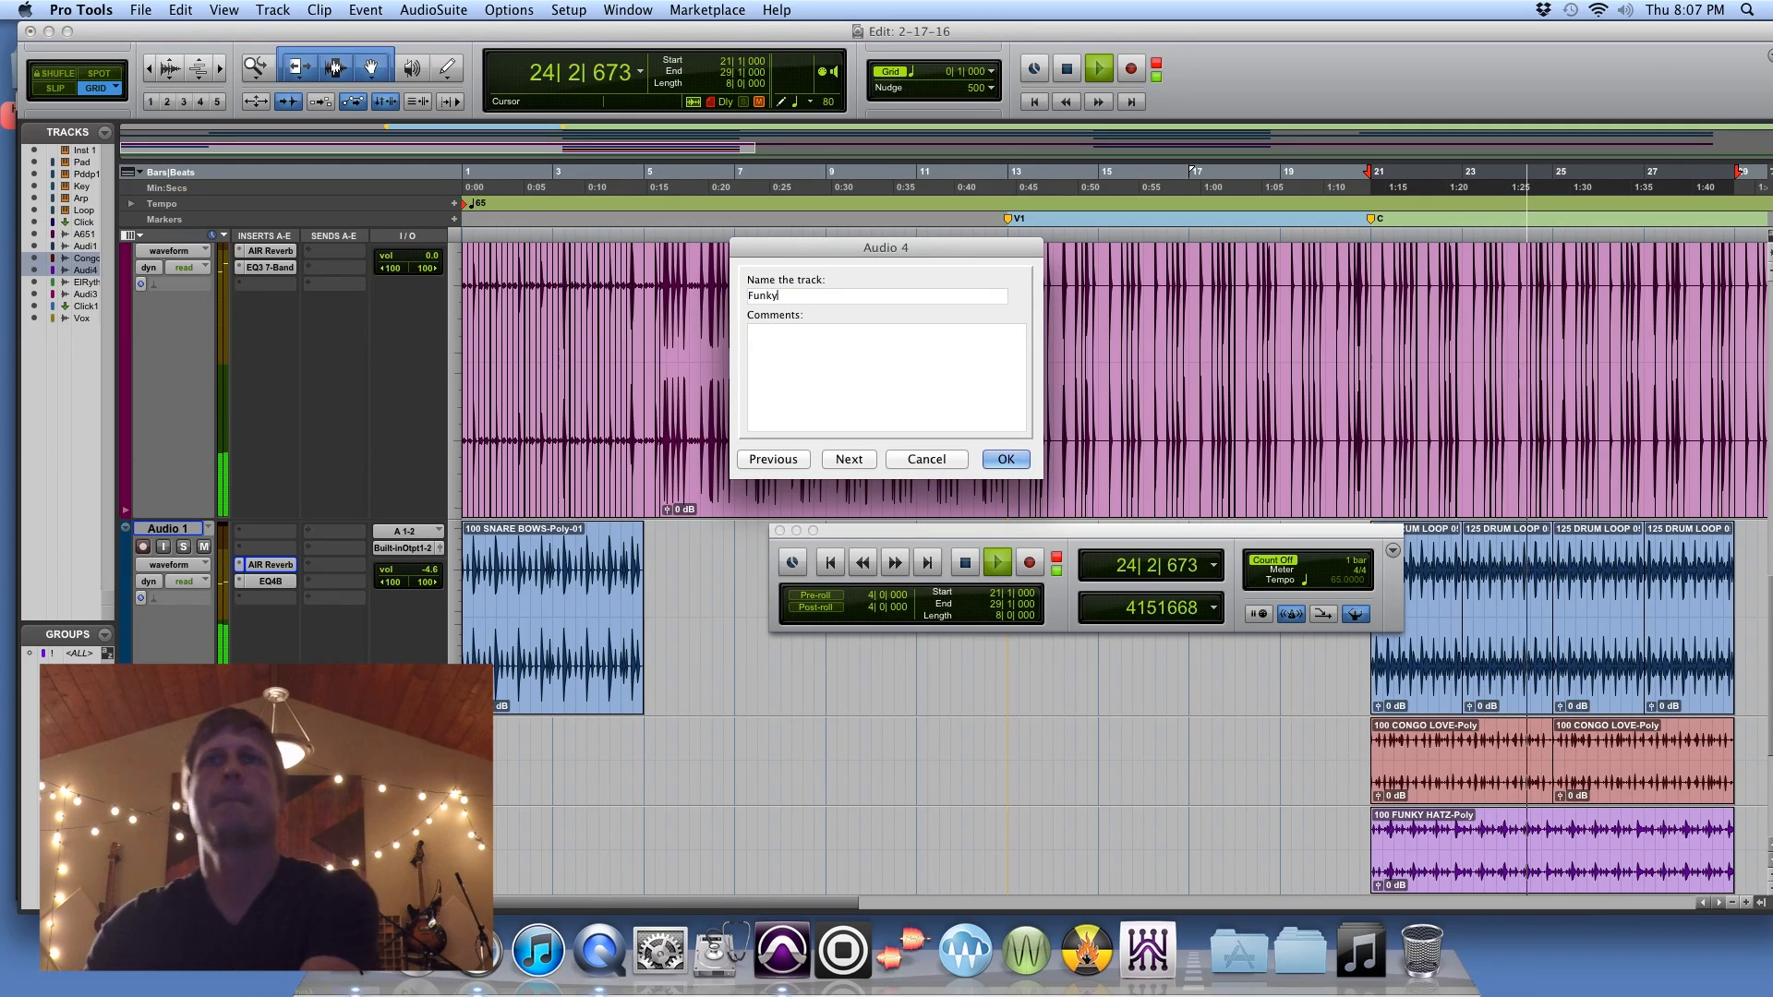
{"action": "key", "text": "Return"}
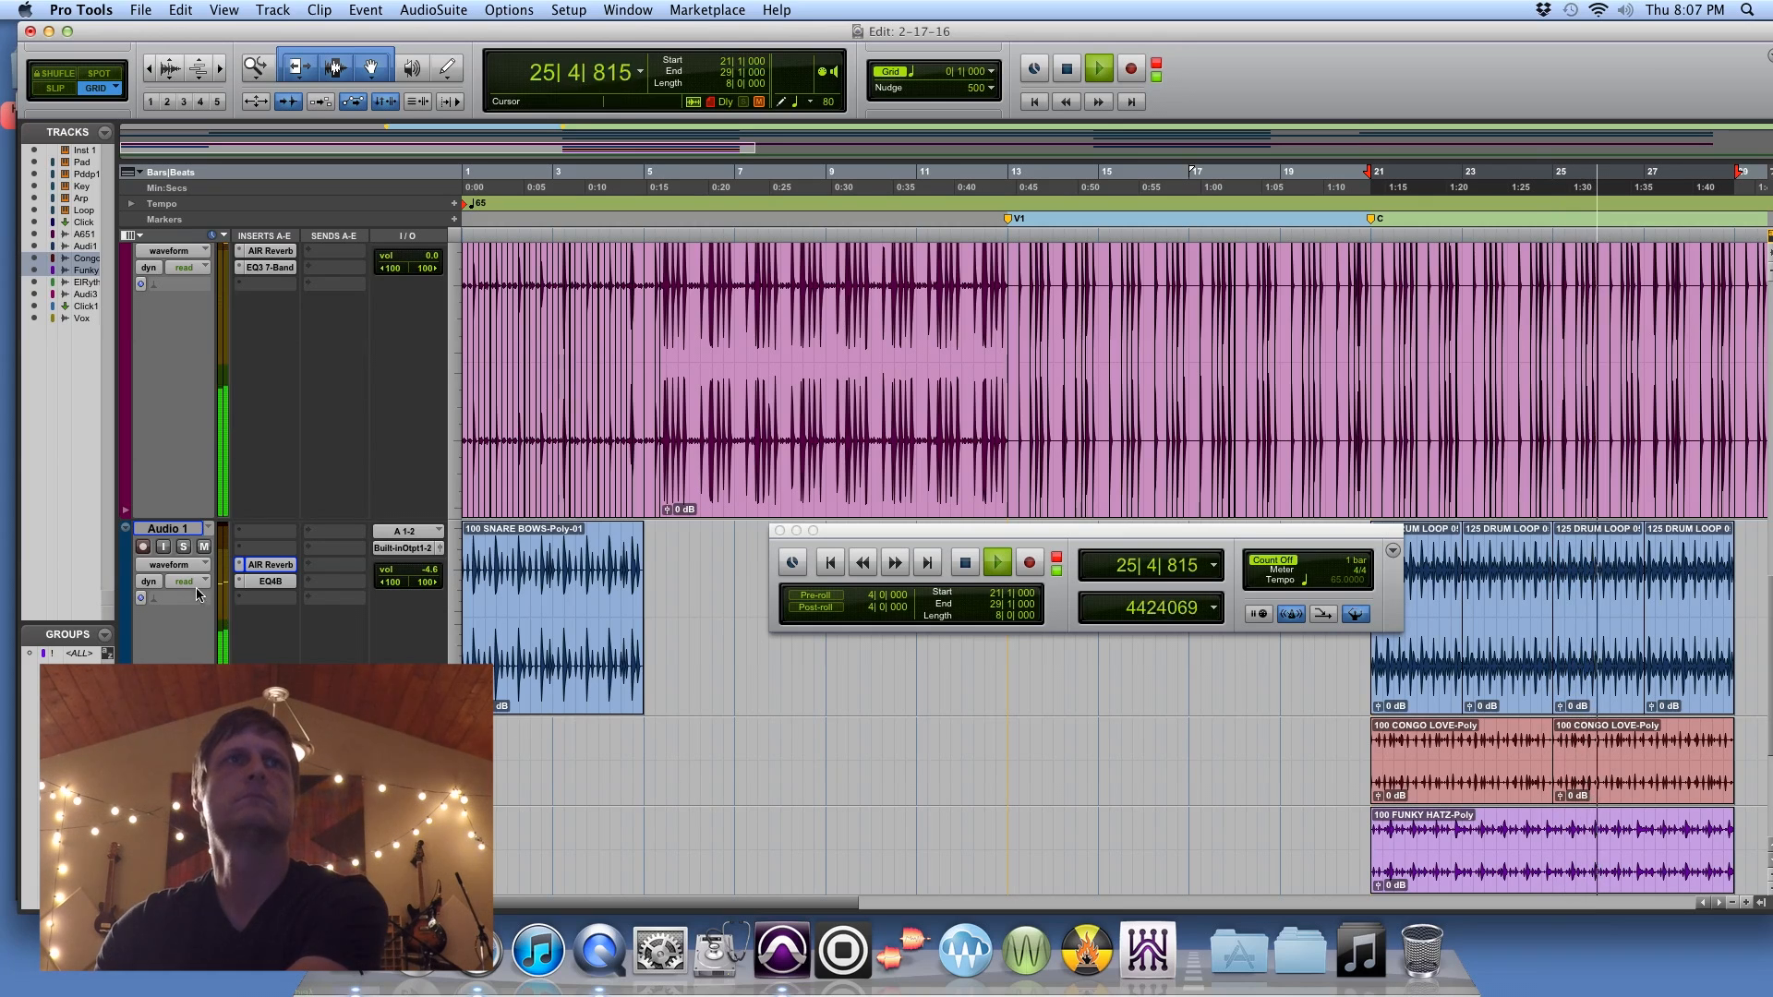
Step: Solo the Audio 1, Congo and Funky tracks and set the Mix of the Congo track's AIR Reverb to 19 %
{"action": "left_click", "coordinate": [184, 546]}
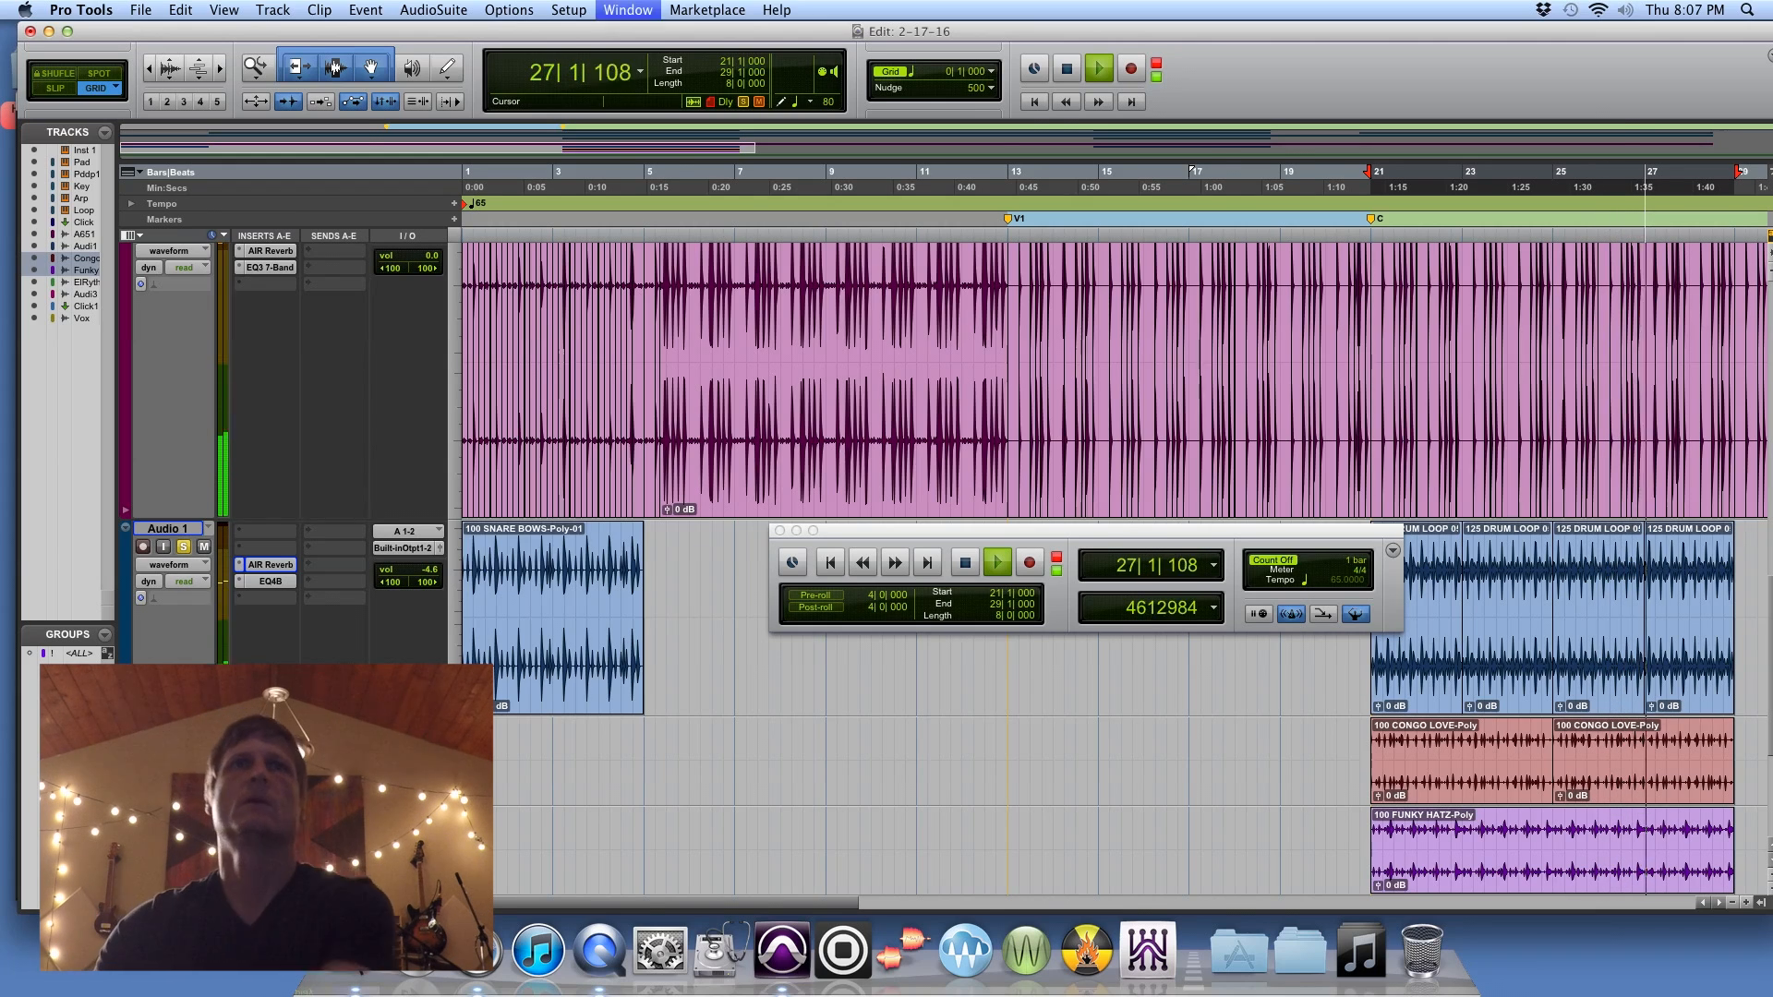
{"action": "key", "text": "super+equal"}
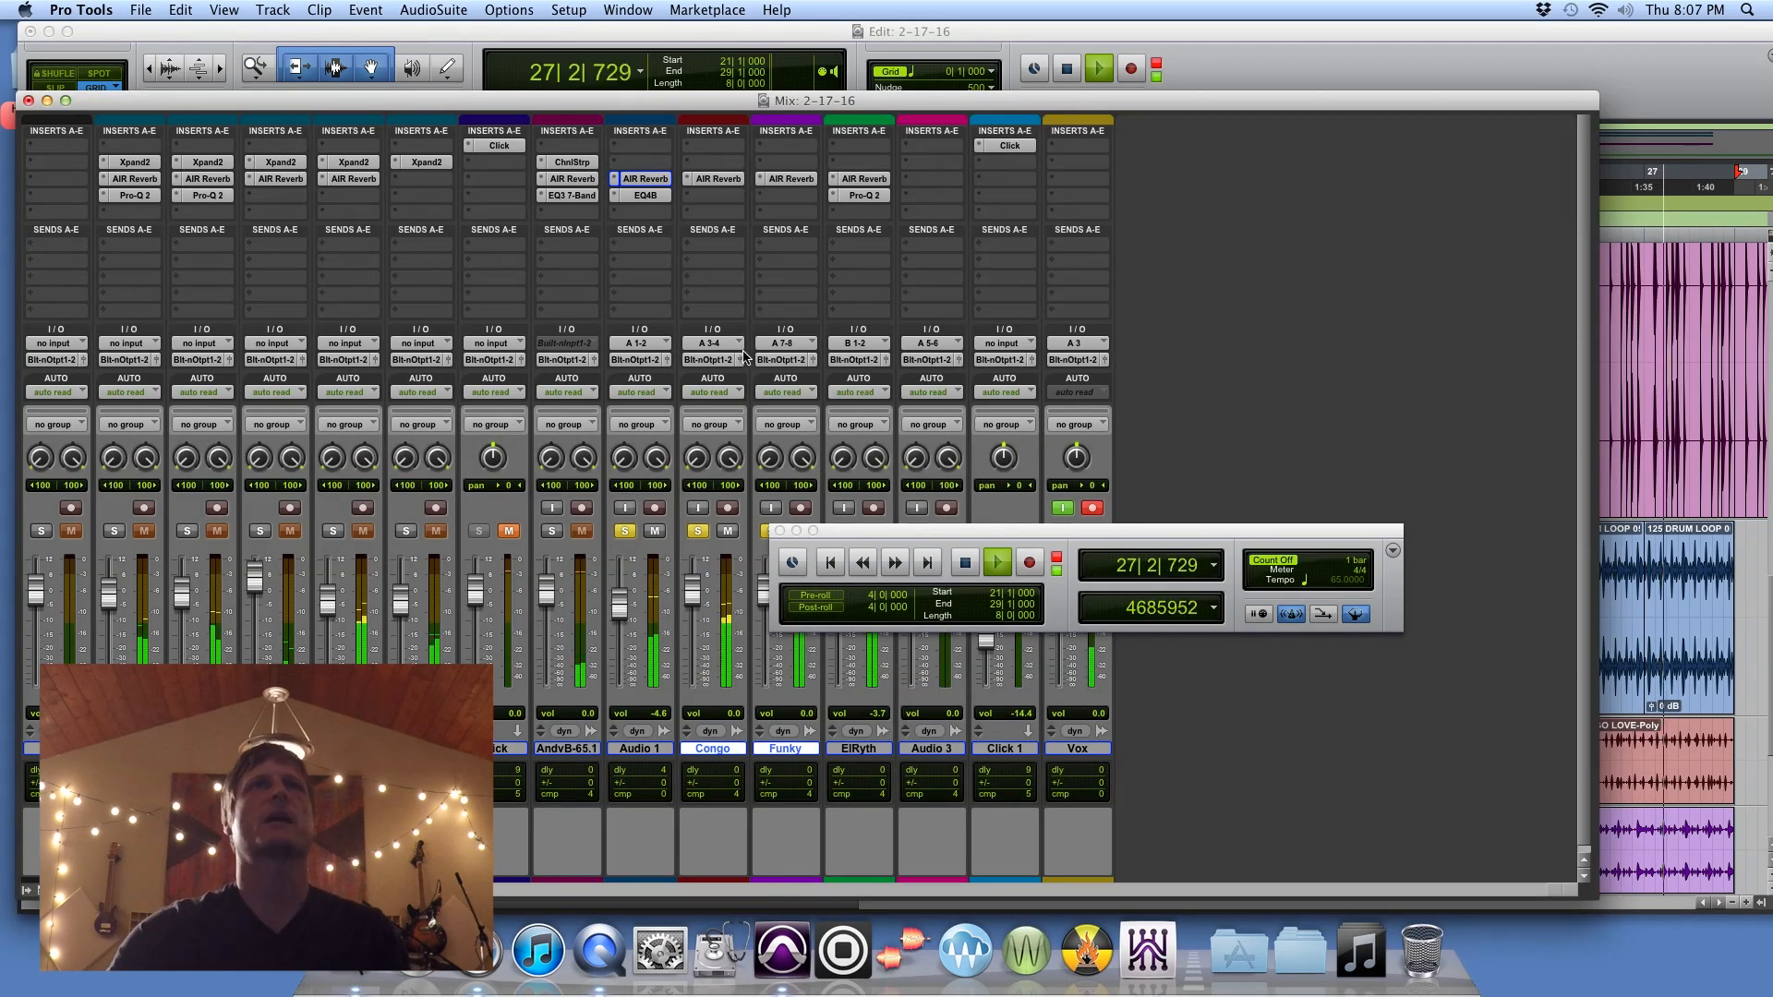
{"action": "left_click", "coordinate": [718, 178]}
{"action": "left_click_drag", "start_coordinate": [1148, 579], "coordinate": [1149, 607]}
Step: Unsolo the Audio 1 and Congo tracks and stop playback
{"action": "left_click", "coordinate": [625, 531]}
{"action": "left_click", "coordinate": [698, 530]}
{"action": "key", "text": "space"}
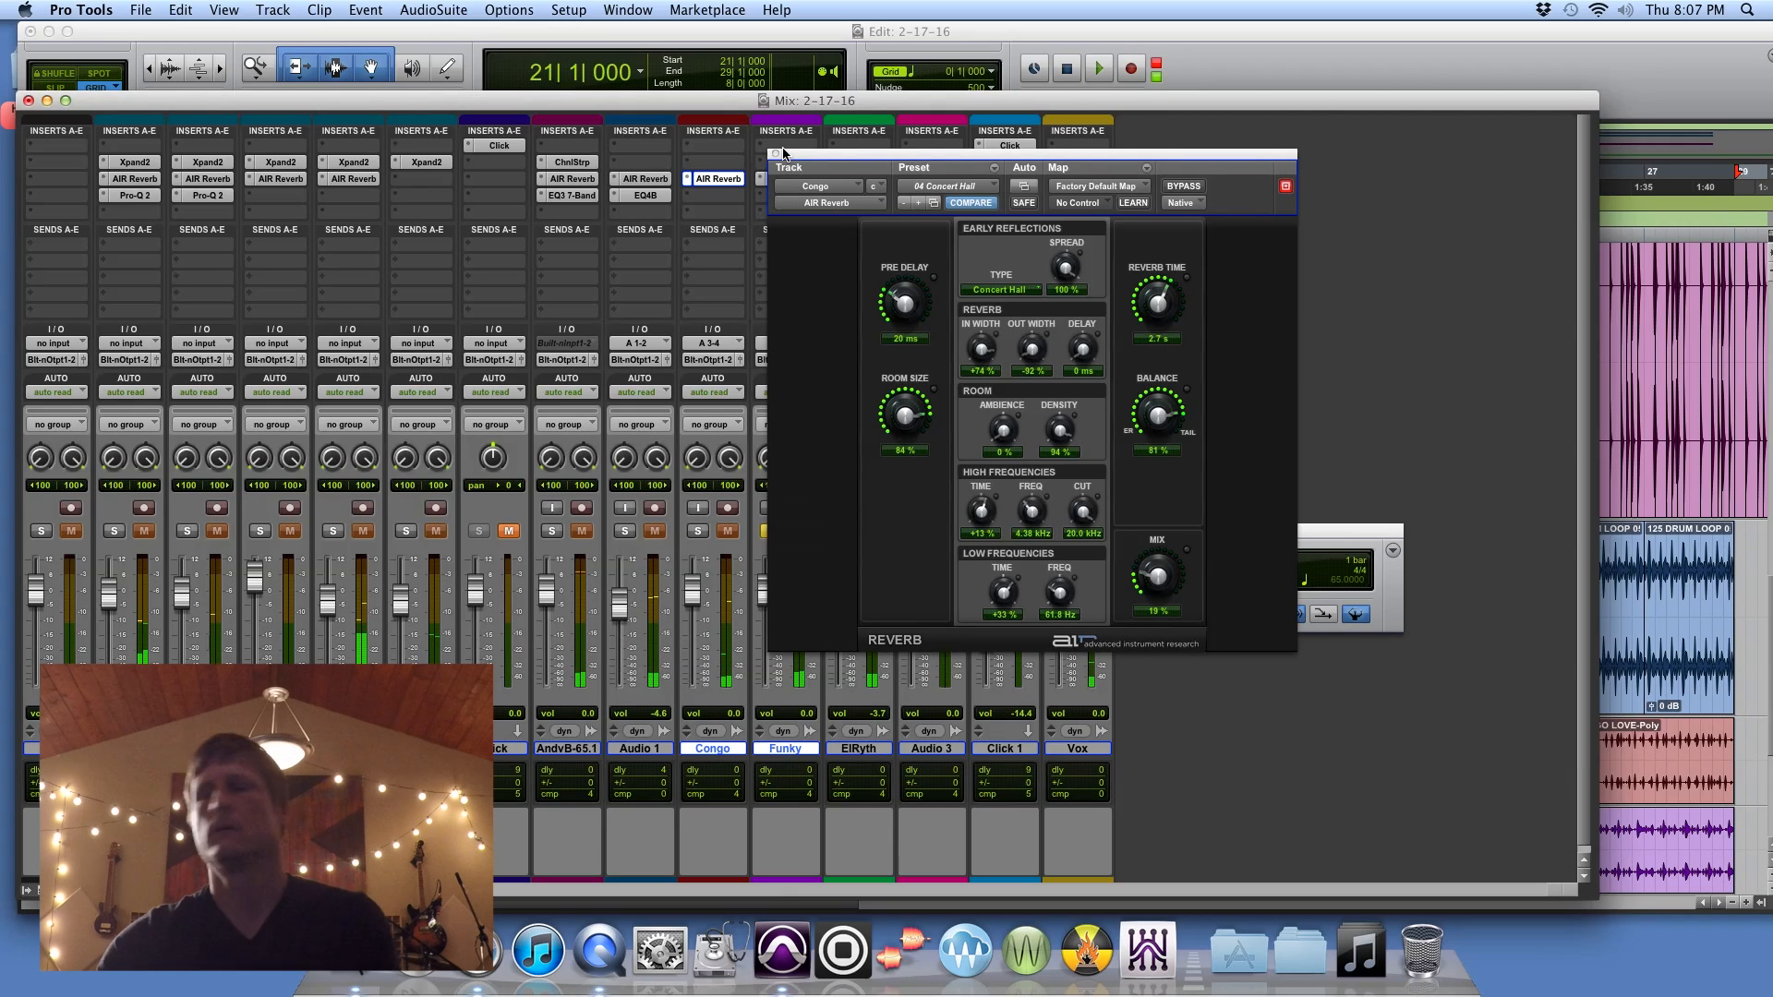
Step: Set the Mix of the Funky track's AIR Reverb to 19 %, play from bar 21 and close the plug-in
{"action": "left_click", "coordinate": [777, 154]}
{"action": "left_click", "coordinate": [790, 179]}
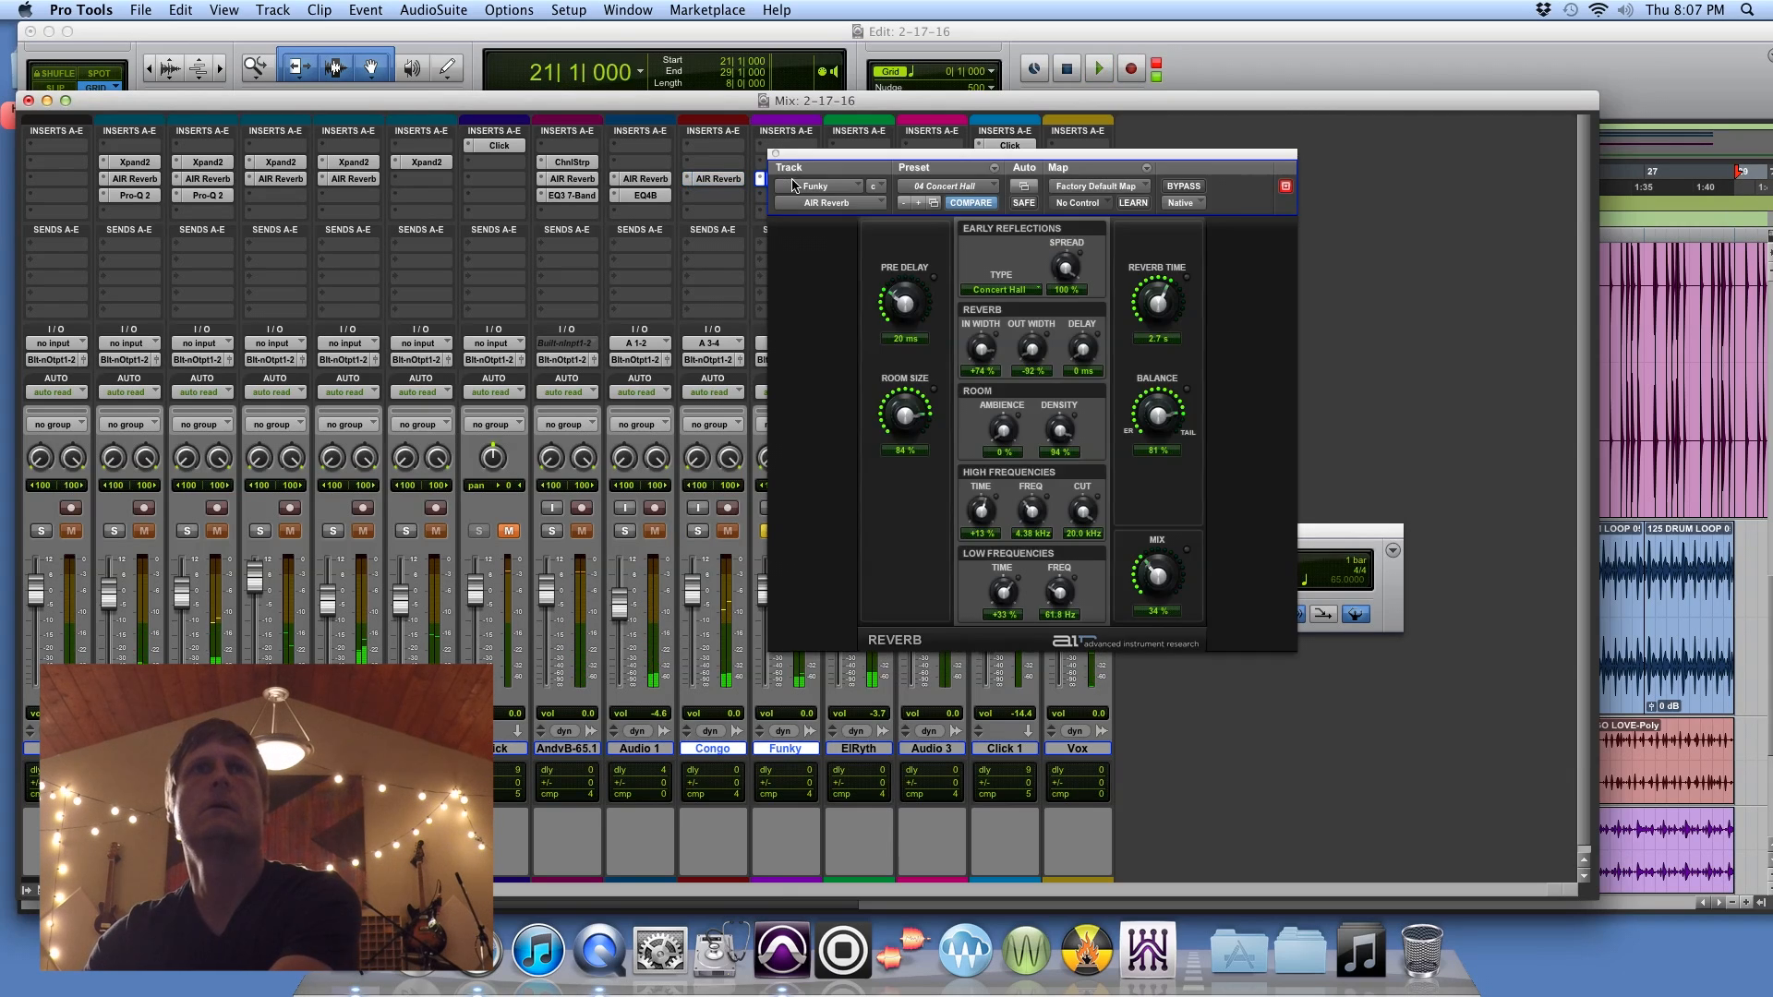
{"action": "left_click_drag", "start_coordinate": [1175, 580], "coordinate": [1144, 582]}
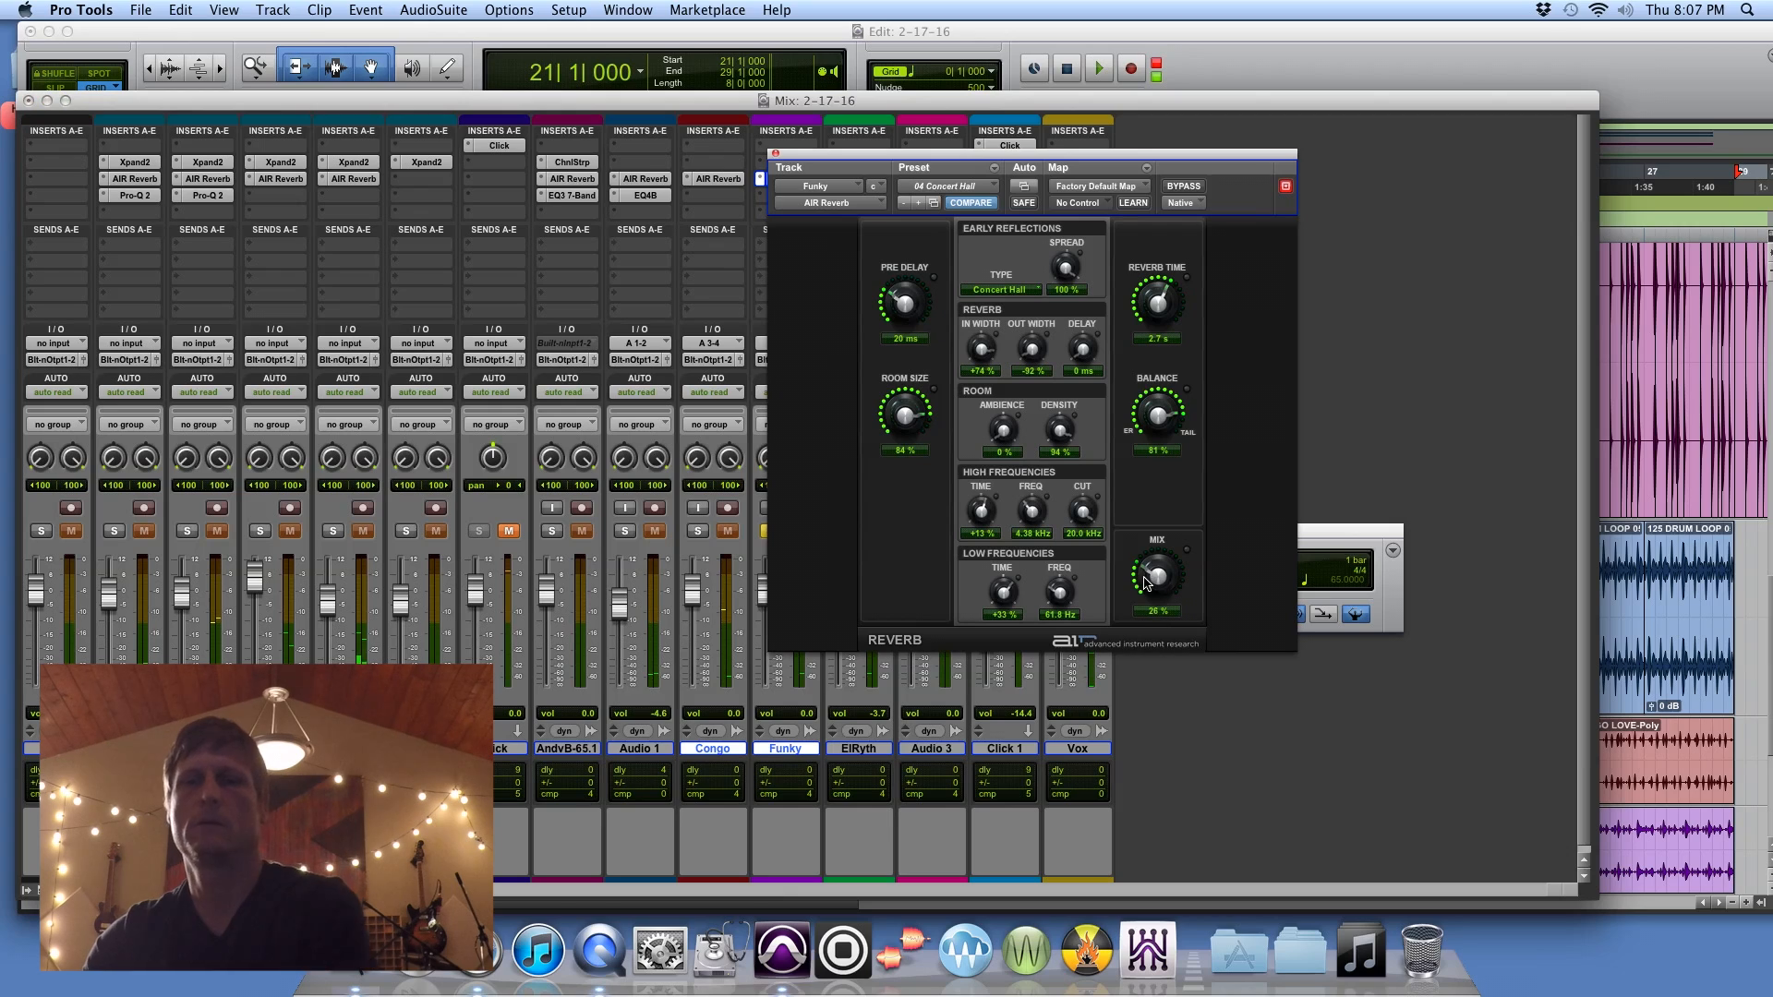
{"action": "key", "text": "space"}
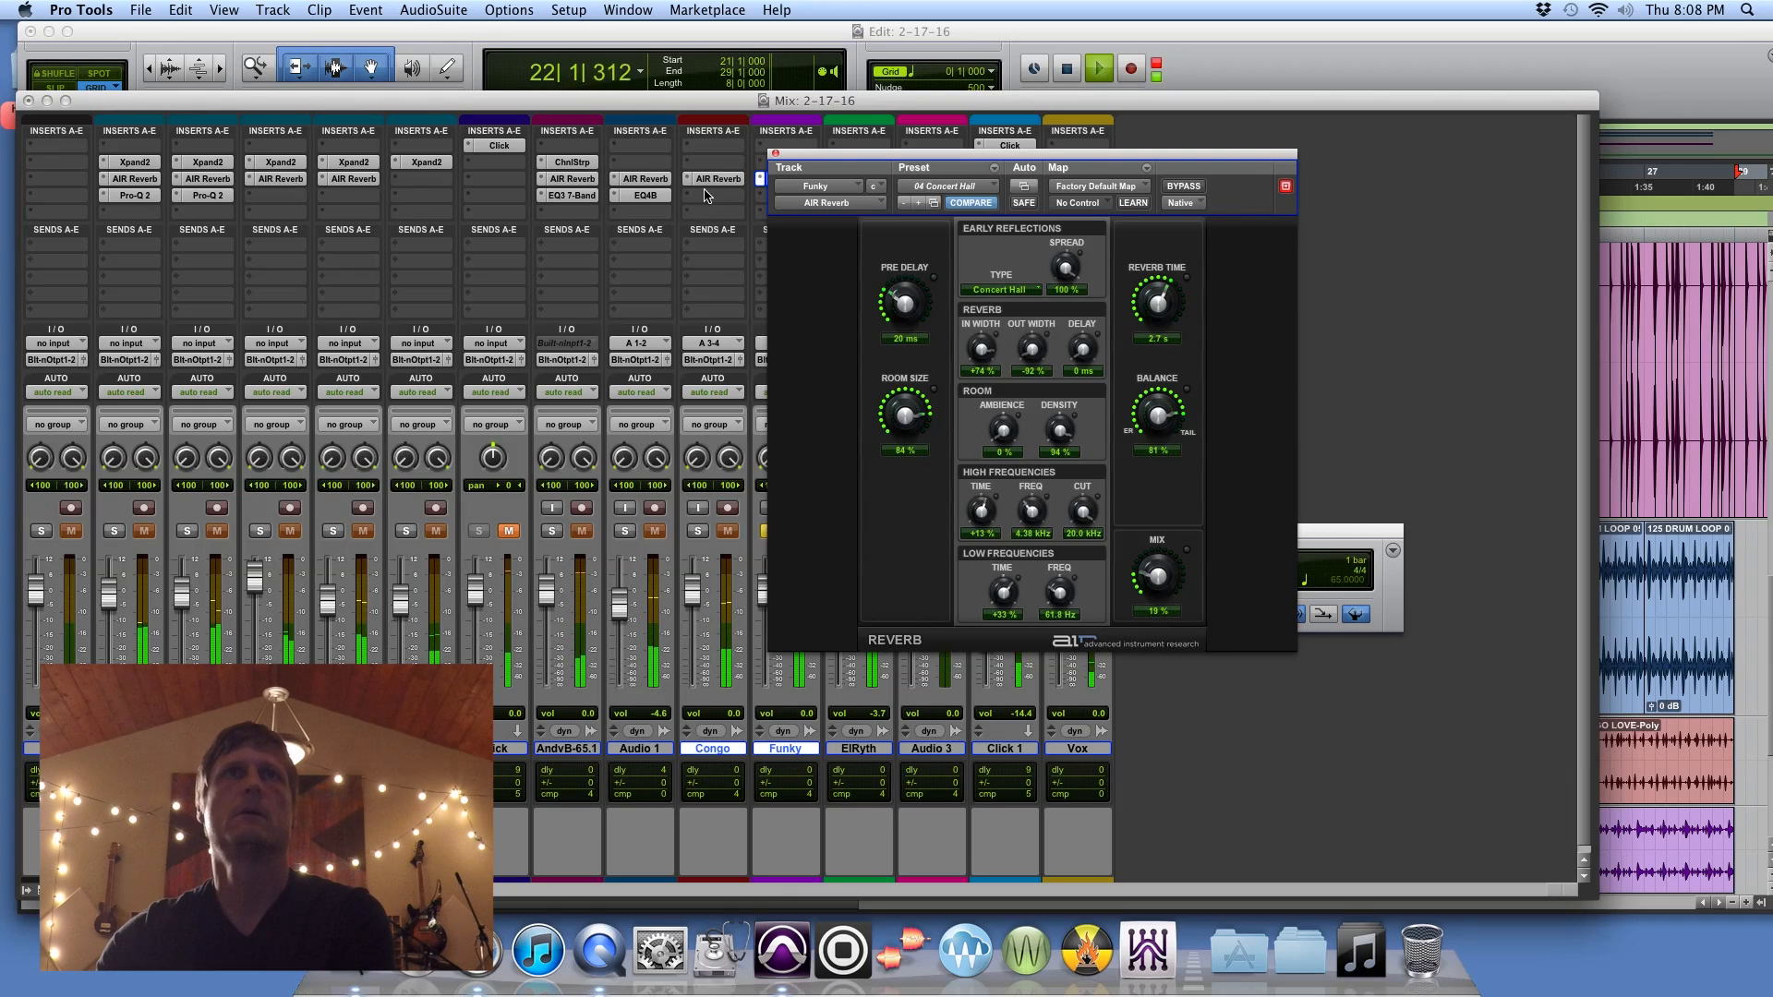
{"action": "left_click", "coordinate": [775, 155]}
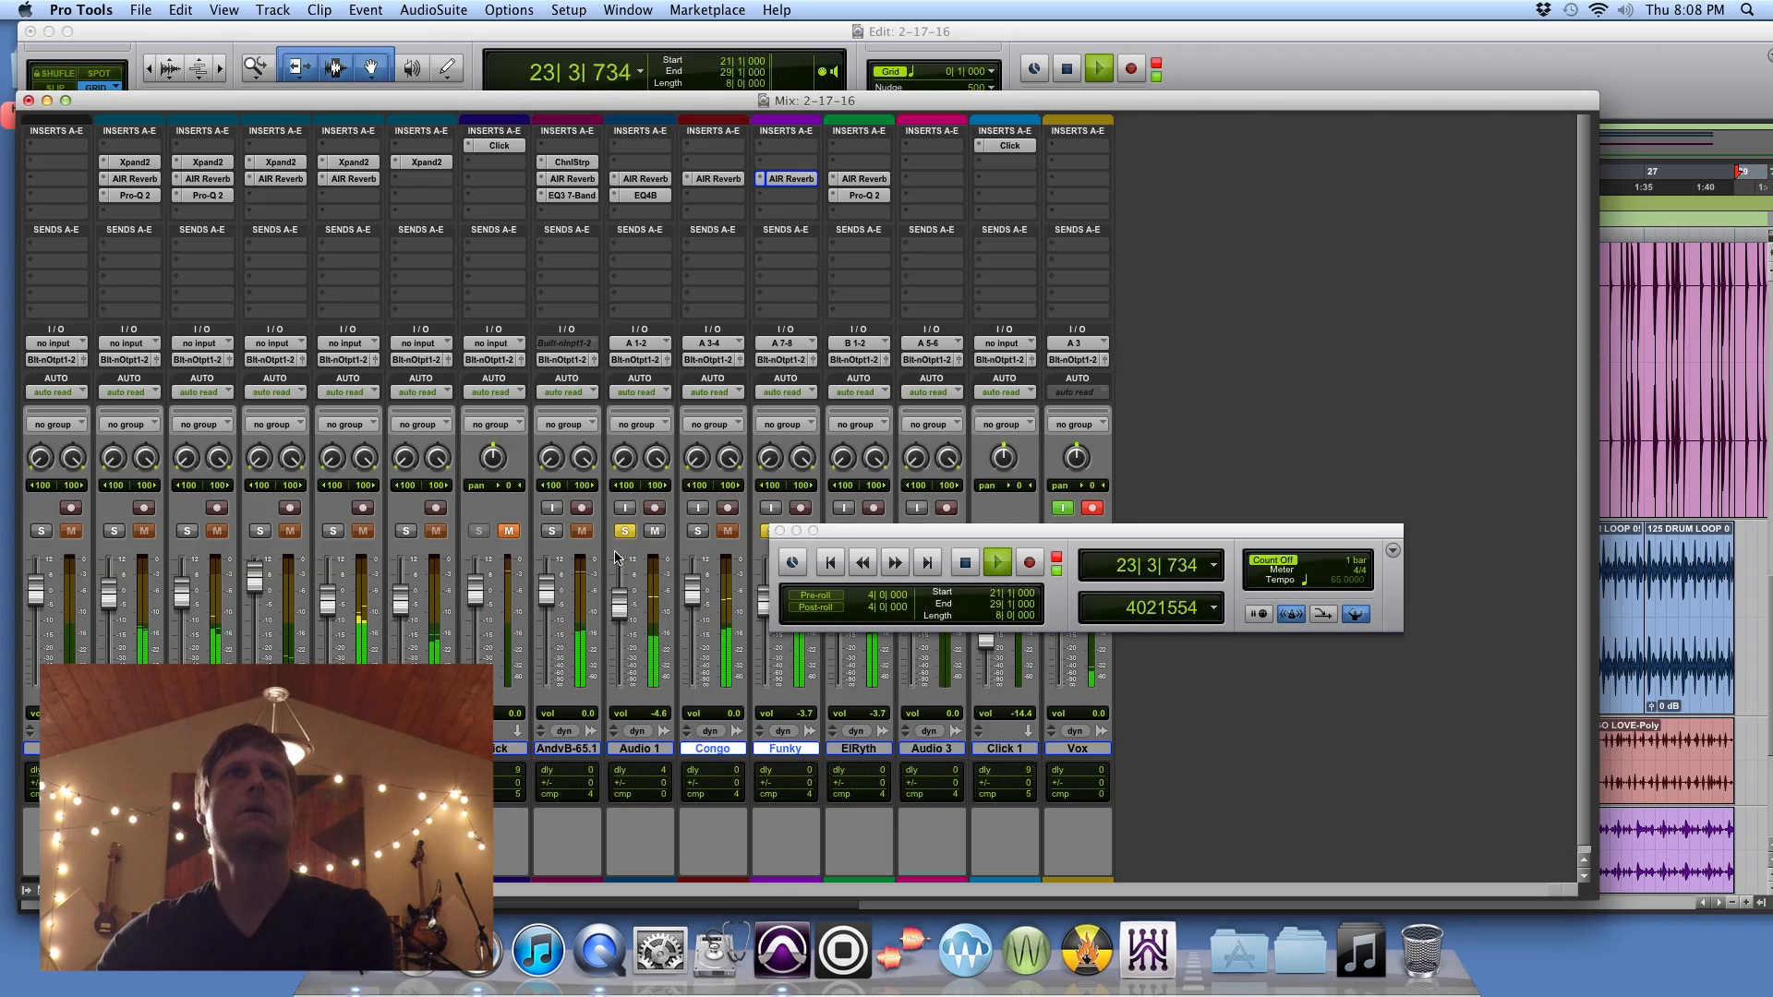
Step: Solo the AndivB-65.1 and Congo tracks alongside Funky, unsolo Audio 1, and lower the Congo volume to -2.5 dB
{"action": "left_click", "coordinate": [553, 532]}
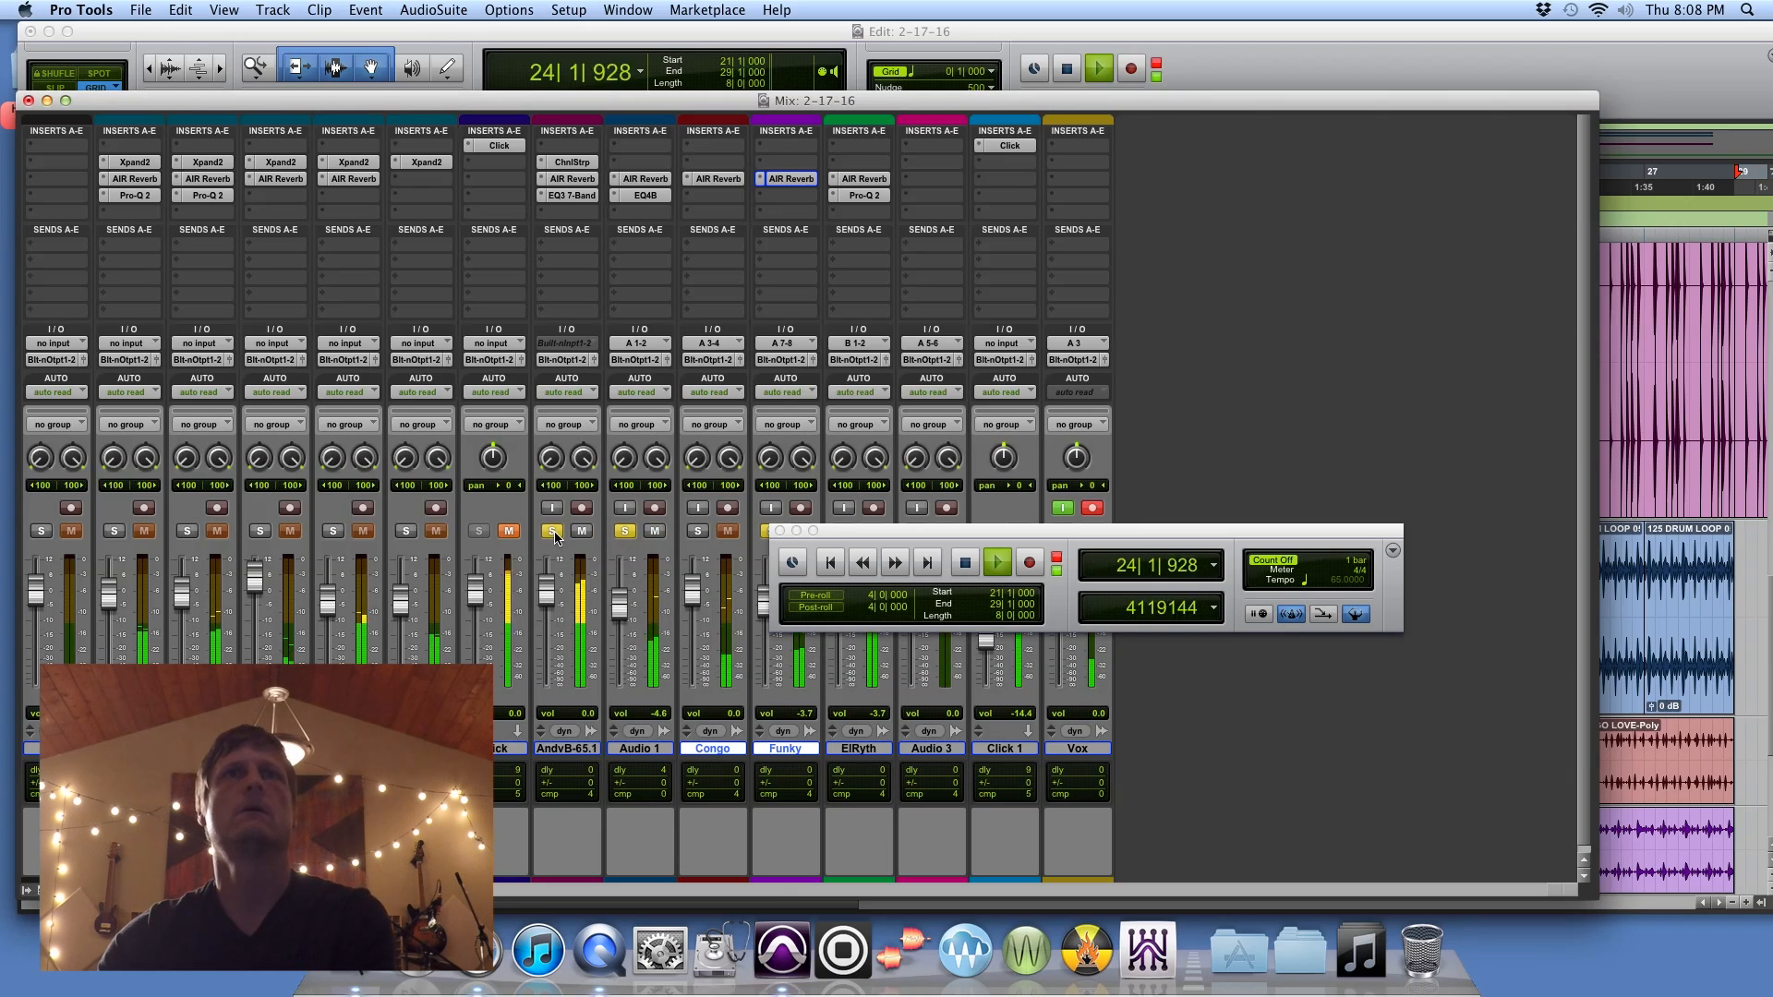
{"action": "left_click_drag", "start_coordinate": [846, 535], "coordinate": [1131, 549]}
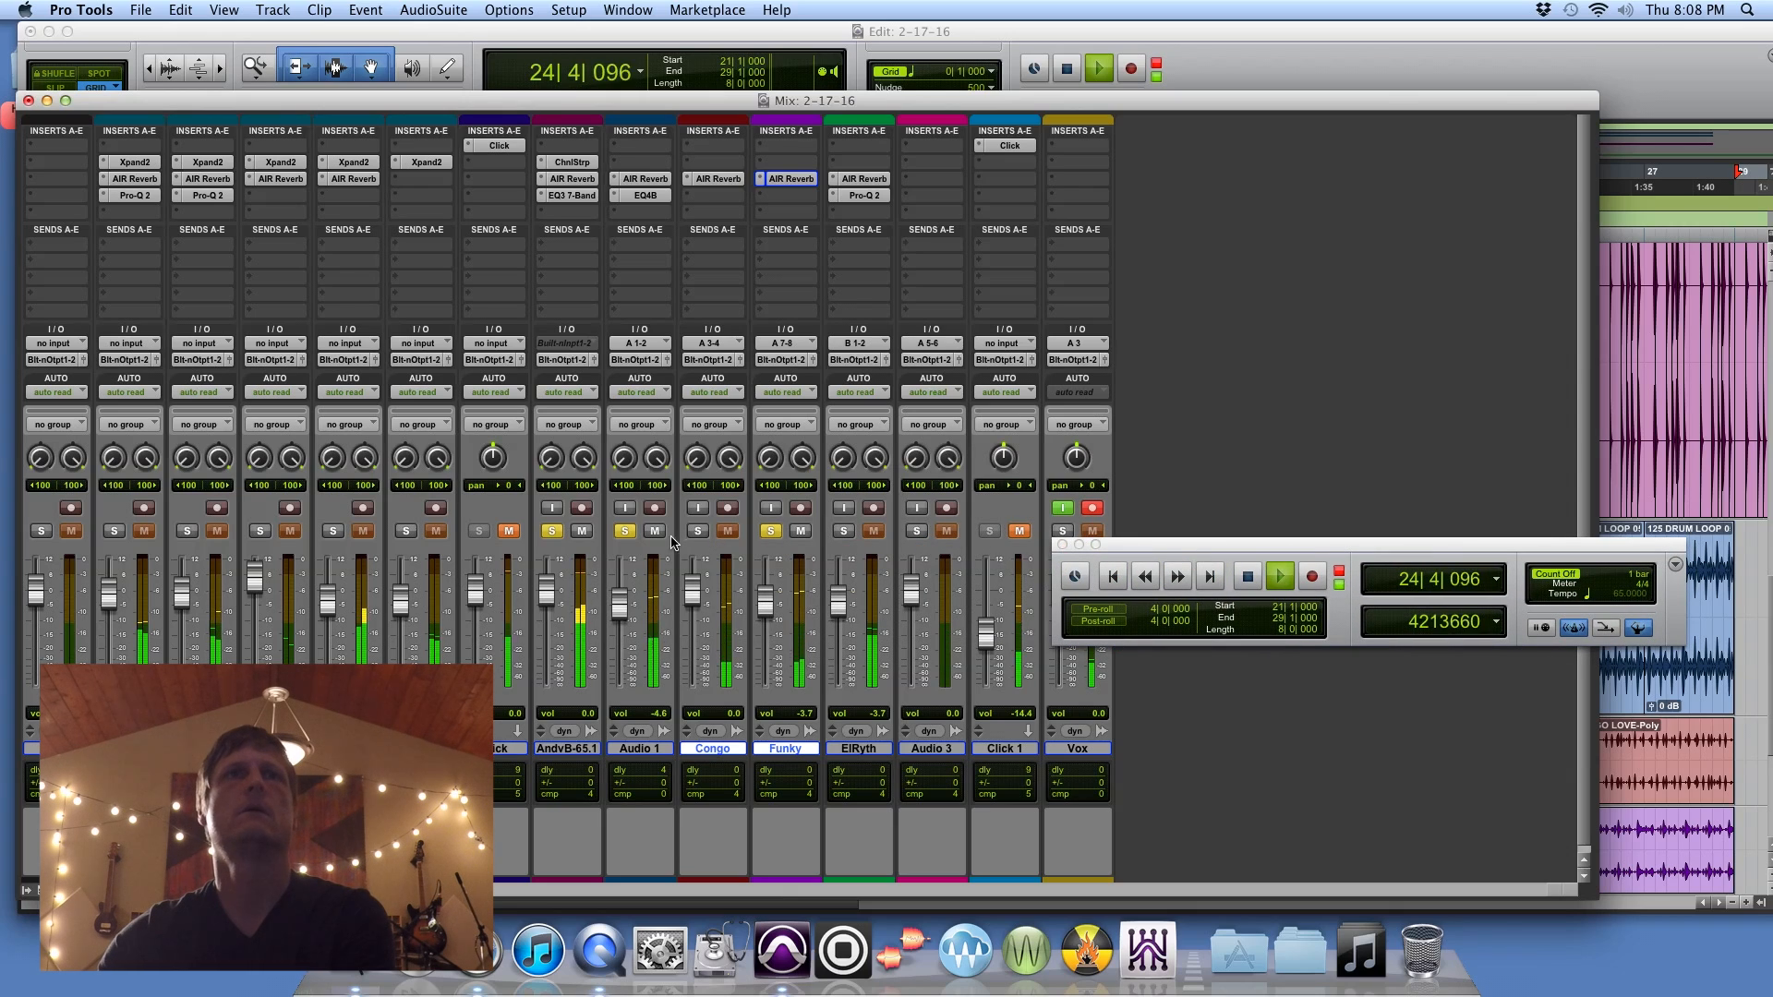
{"action": "left_click", "coordinate": [626, 532]}
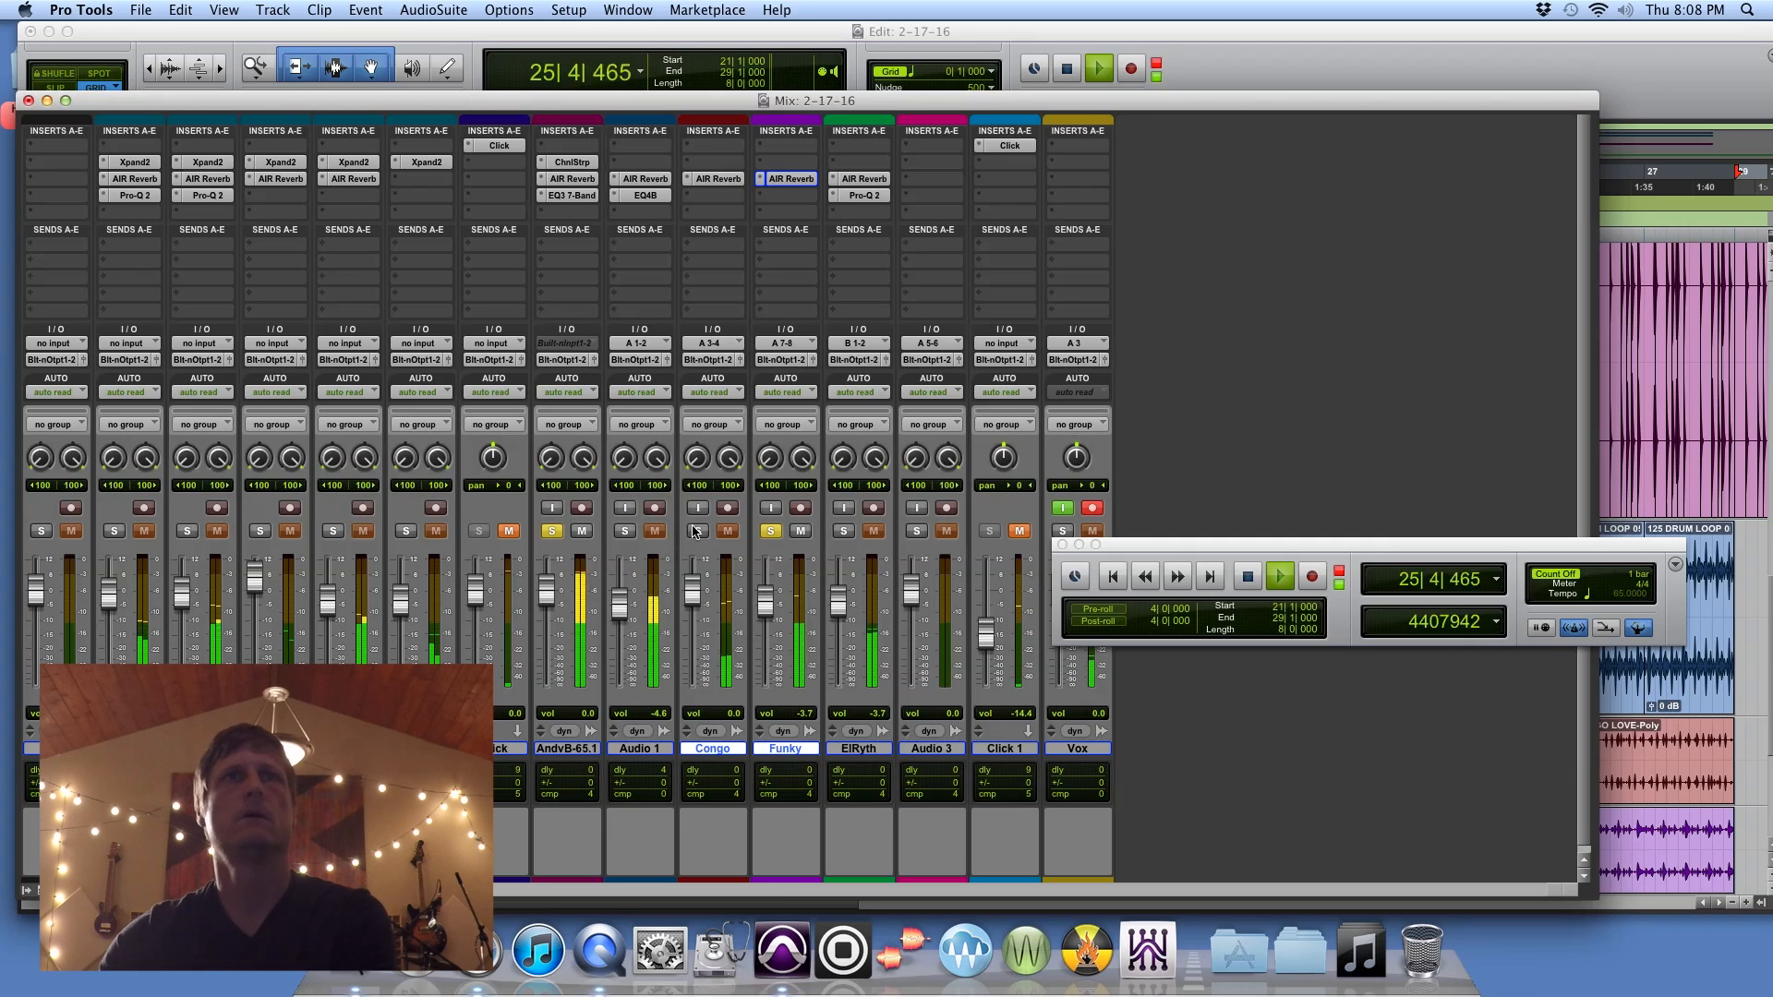
{"action": "left_click_drag", "start_coordinate": [693, 591], "coordinate": [694, 602]}
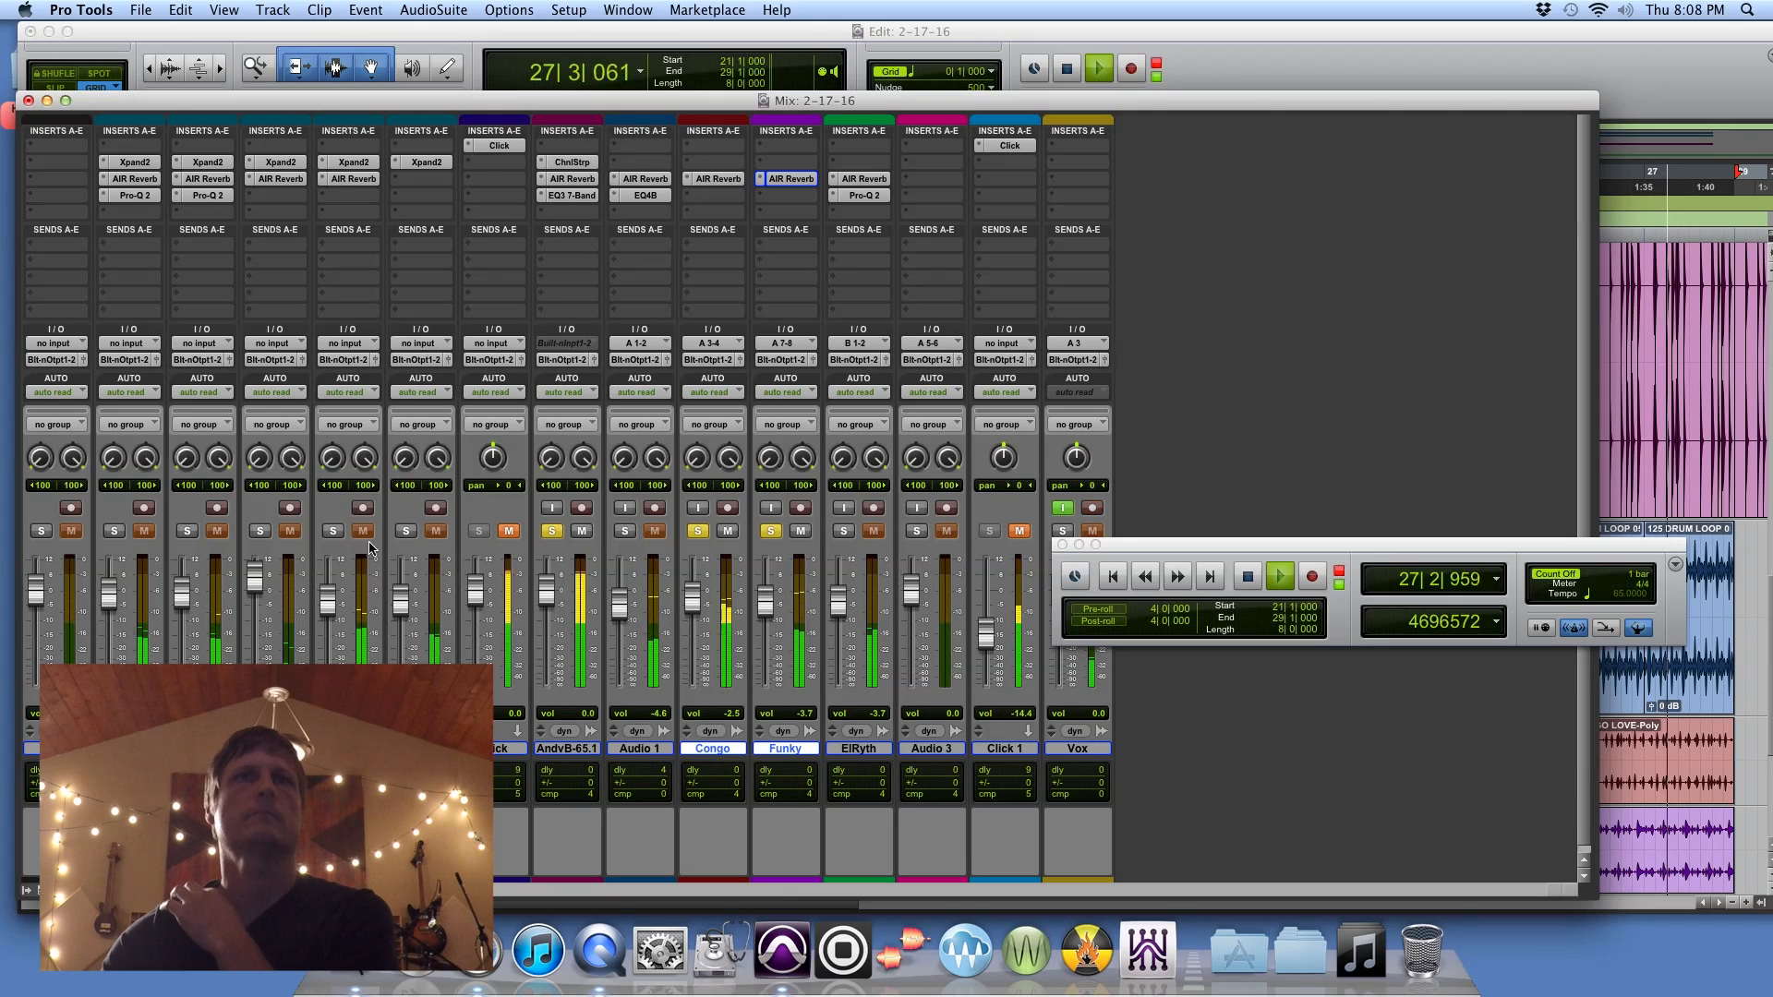
Step: Solo the Arp track, stop playback and open the track's AIR Reverb
{"action": "left_click", "coordinate": [334, 531]}
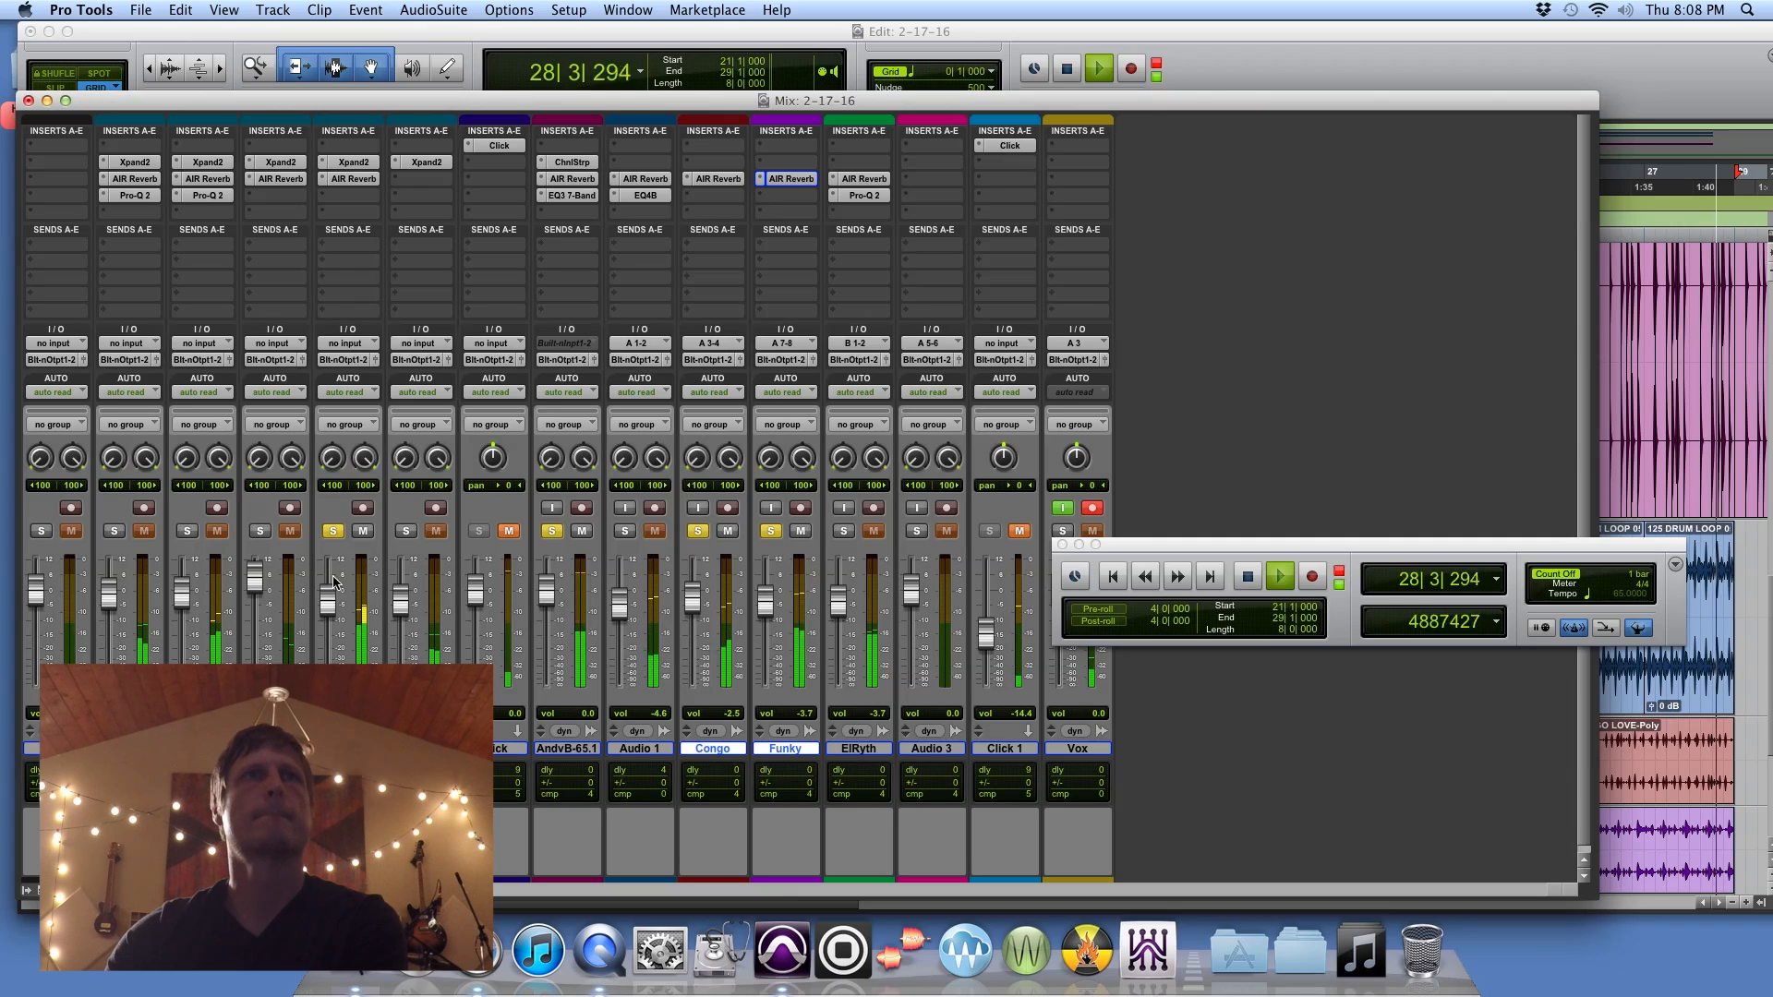
{"action": "key", "text": "space"}
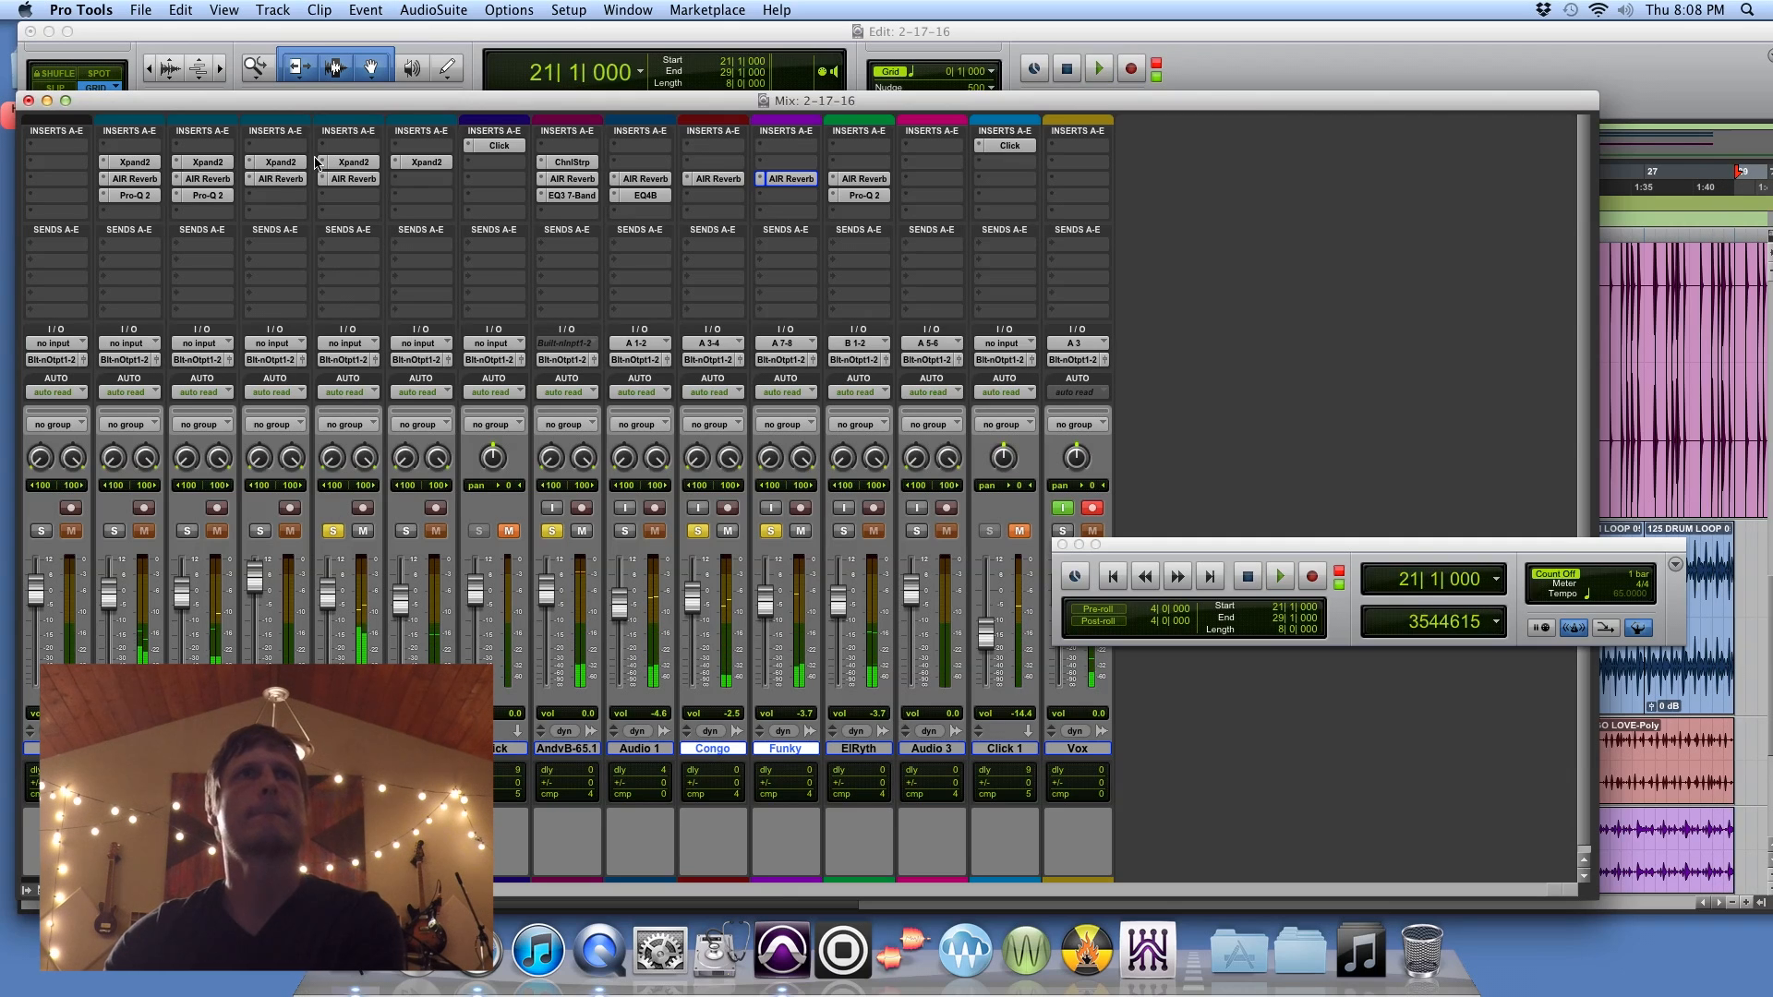
{"action": "left_click", "coordinate": [347, 180]}
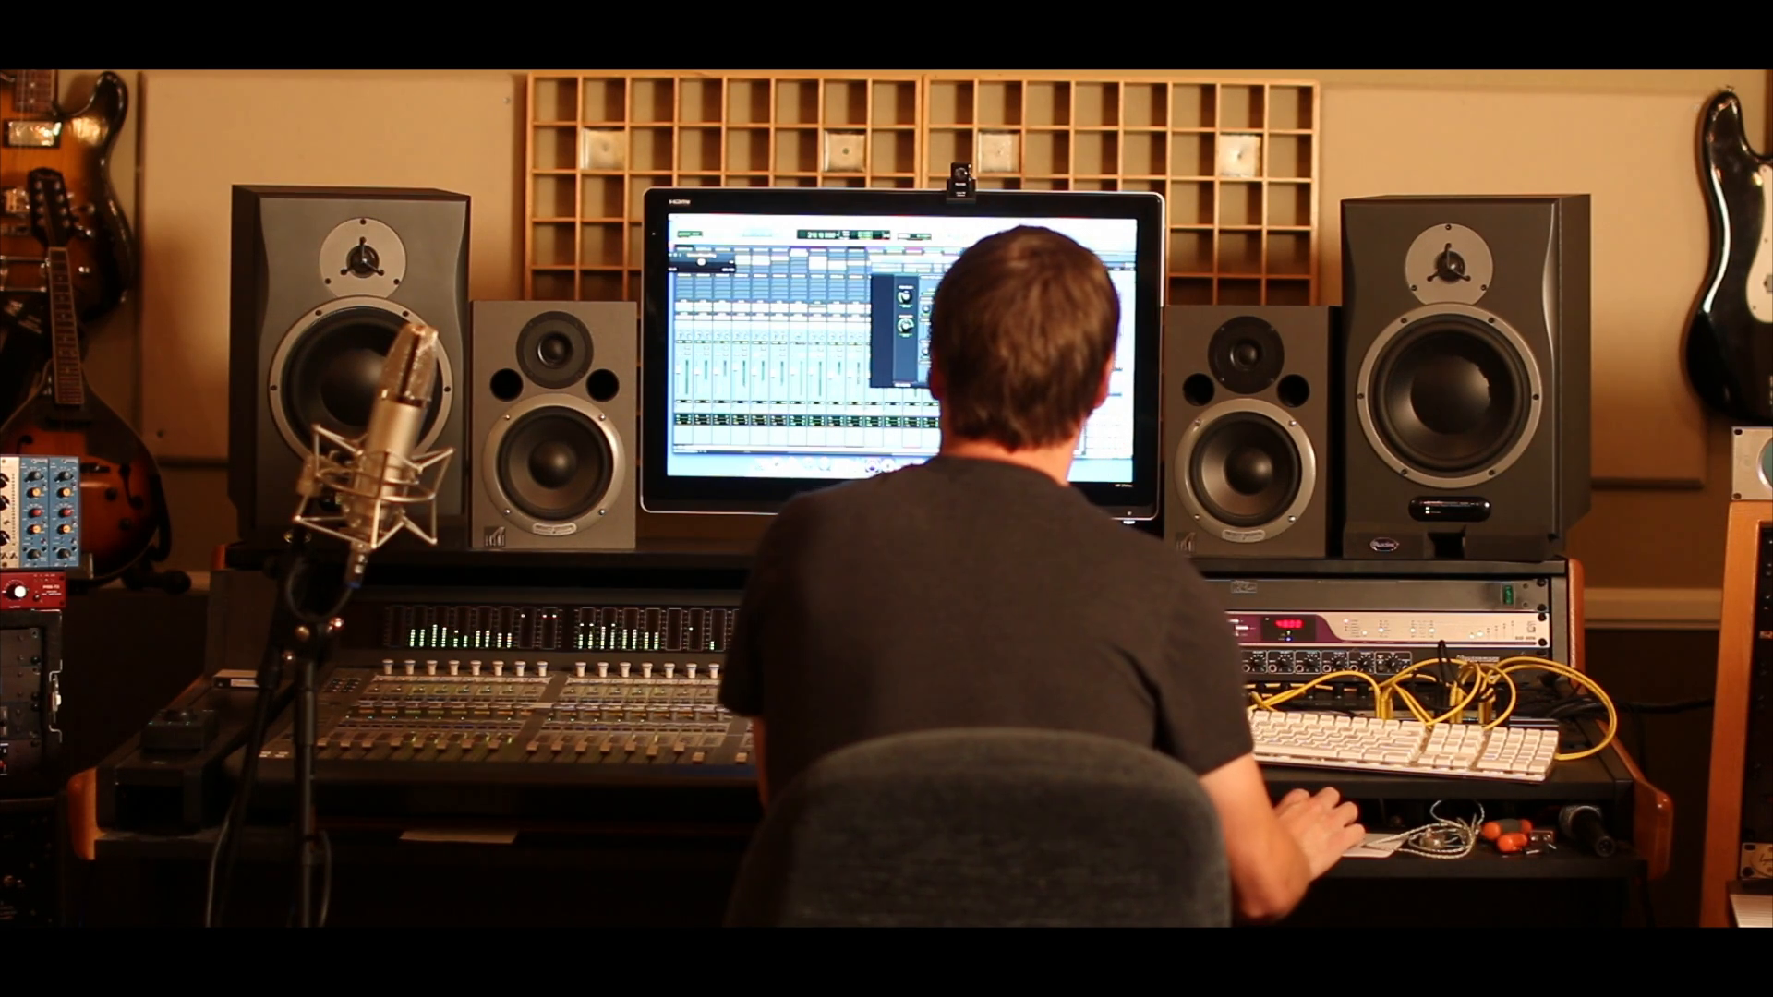